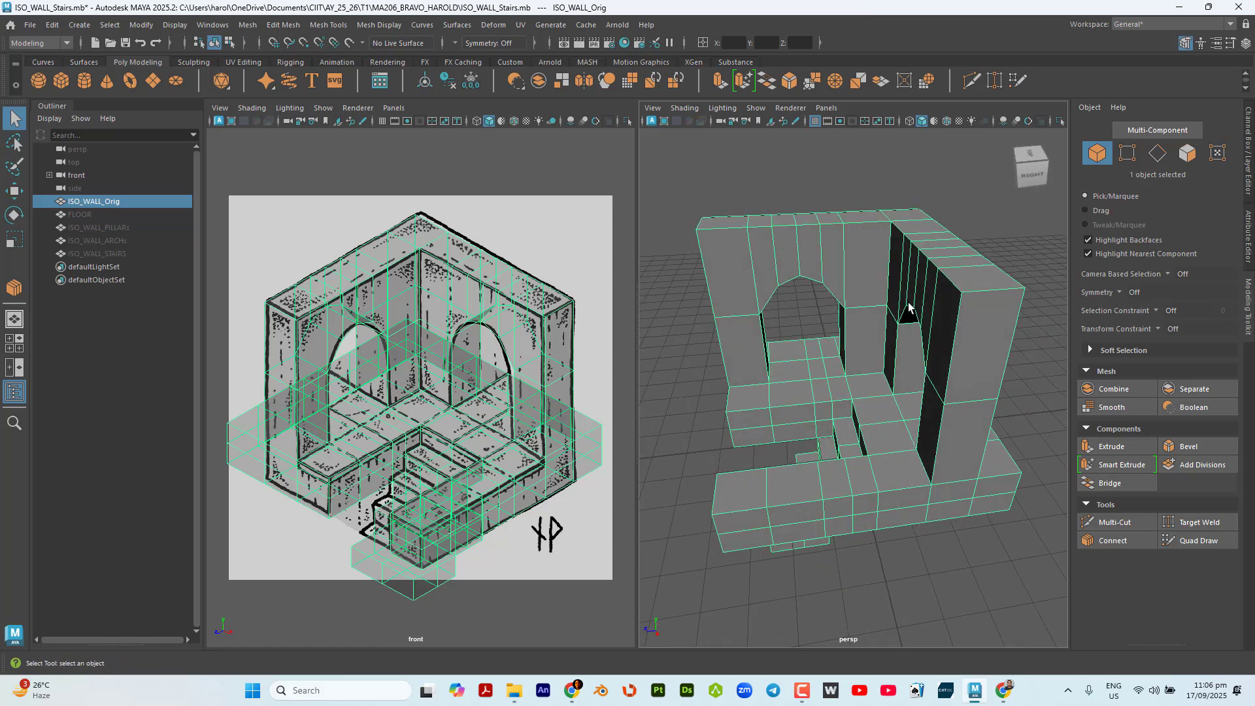
Examine the wall model from several angles, checking the arches, pillars, floor and stairs against the reference drawing.
{"action": "scroll", "coordinate": [961, 287], "scroll_direction": "up", "scroll_amount": 5}
{"action": "middle_click_drag", "start_coordinate": [960, 297], "coordinate": [877, 362], "text": "alt"}
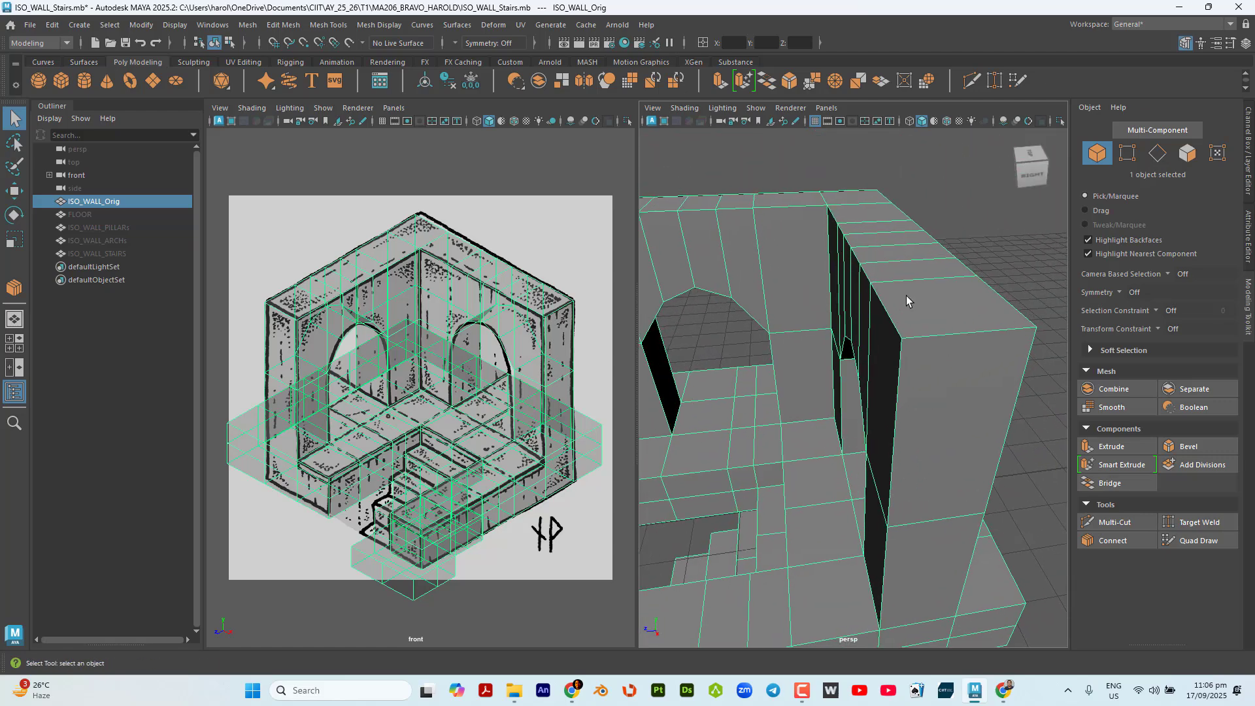
{"action": "scroll", "coordinate": [906, 294], "scroll_direction": "up", "scroll_amount": 4}
{"action": "scroll", "coordinate": [899, 308], "scroll_direction": "down", "scroll_amount": 4}
{"action": "left_click_drag", "start_coordinate": [899, 307], "coordinate": [888, 286], "text": "alt"}
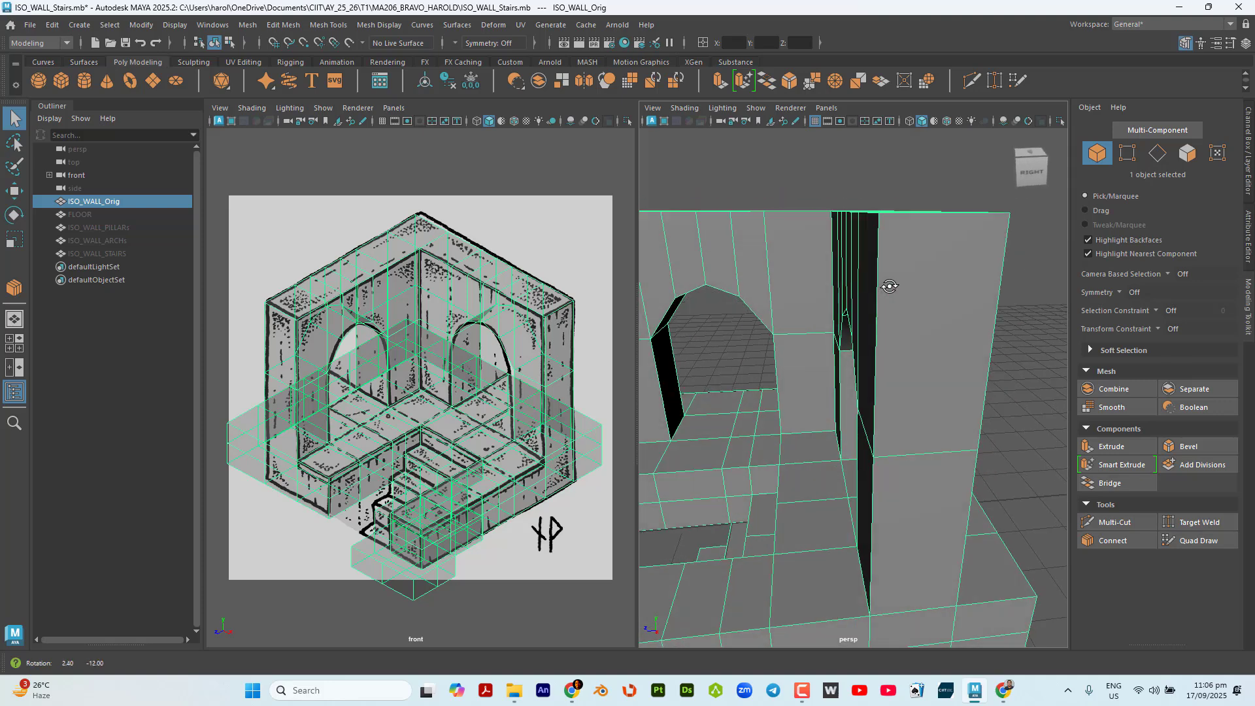
{"action": "left_click_drag", "start_coordinate": [859, 218], "coordinate": [919, 291], "text": "alt"}
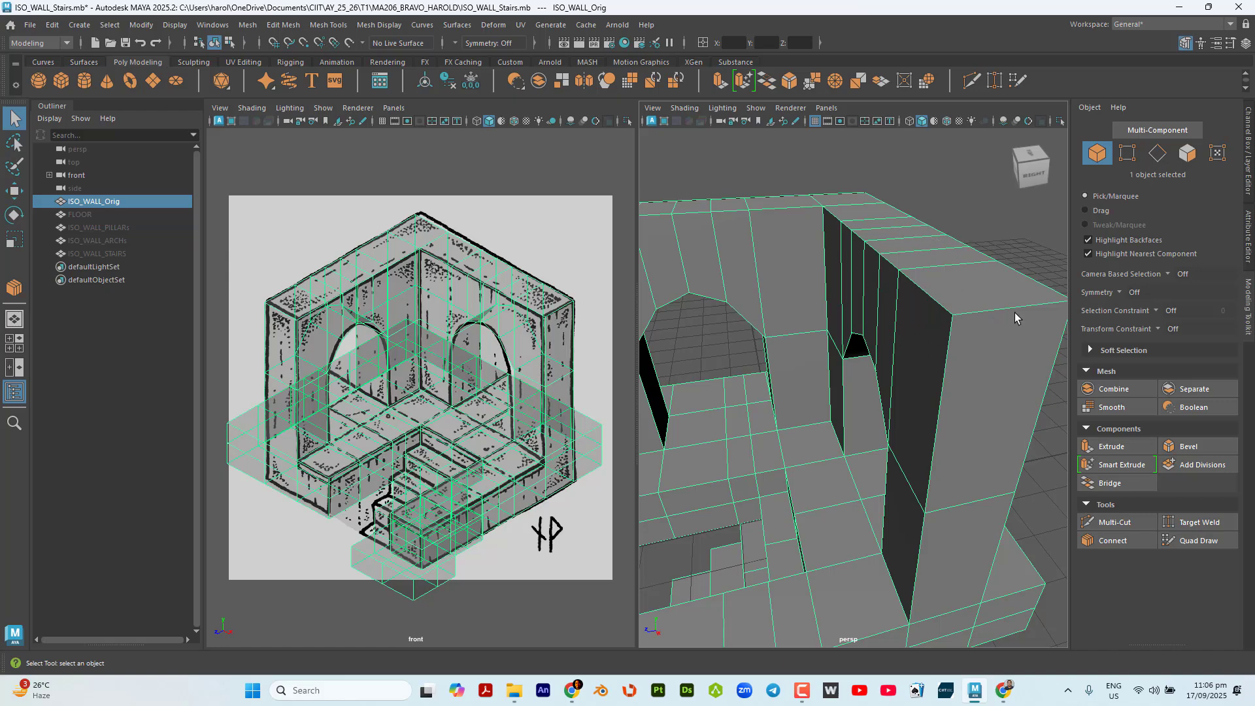
{"action": "left_click_drag", "start_coordinate": [921, 288], "coordinate": [933, 321], "text": "alt"}
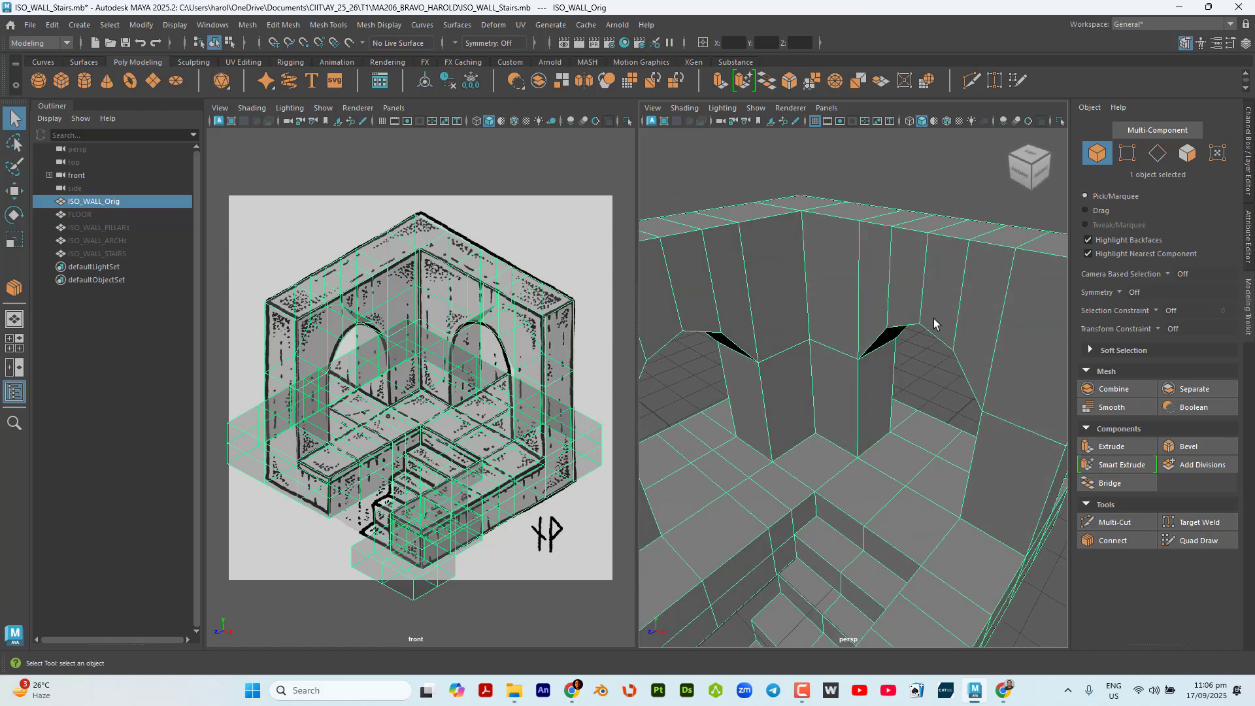
{"action": "scroll", "coordinate": [934, 320], "scroll_direction": "down", "scroll_amount": 4}
{"action": "left_click_drag", "start_coordinate": [899, 363], "coordinate": [936, 322], "text": "alt"}
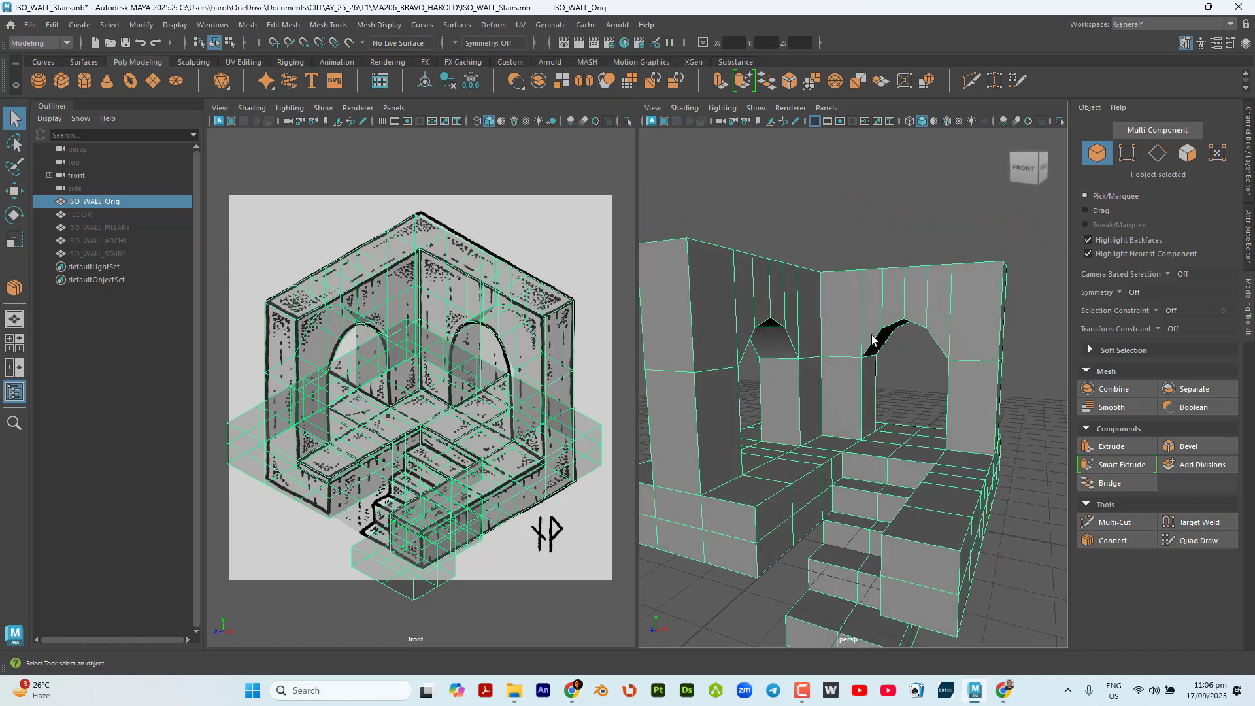
{"action": "left_click_drag", "start_coordinate": [907, 372], "coordinate": [808, 370], "text": "alt"}
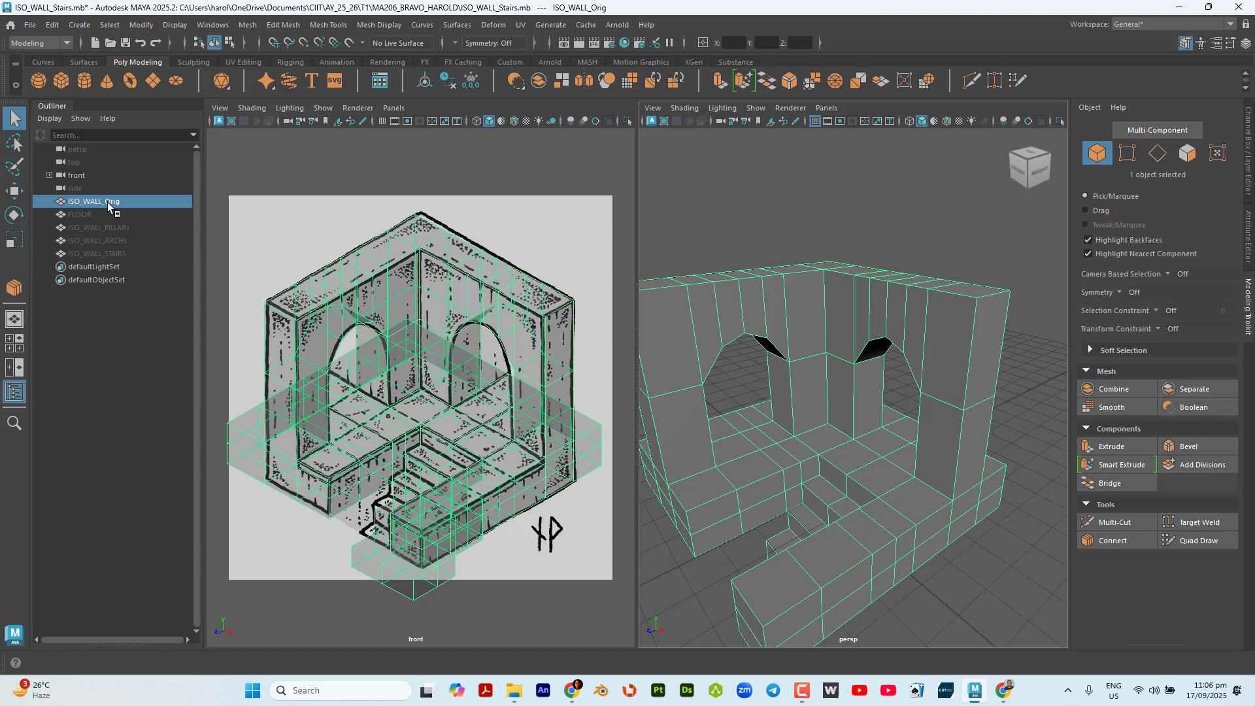
{"action": "left_click", "coordinate": [429, 298]}
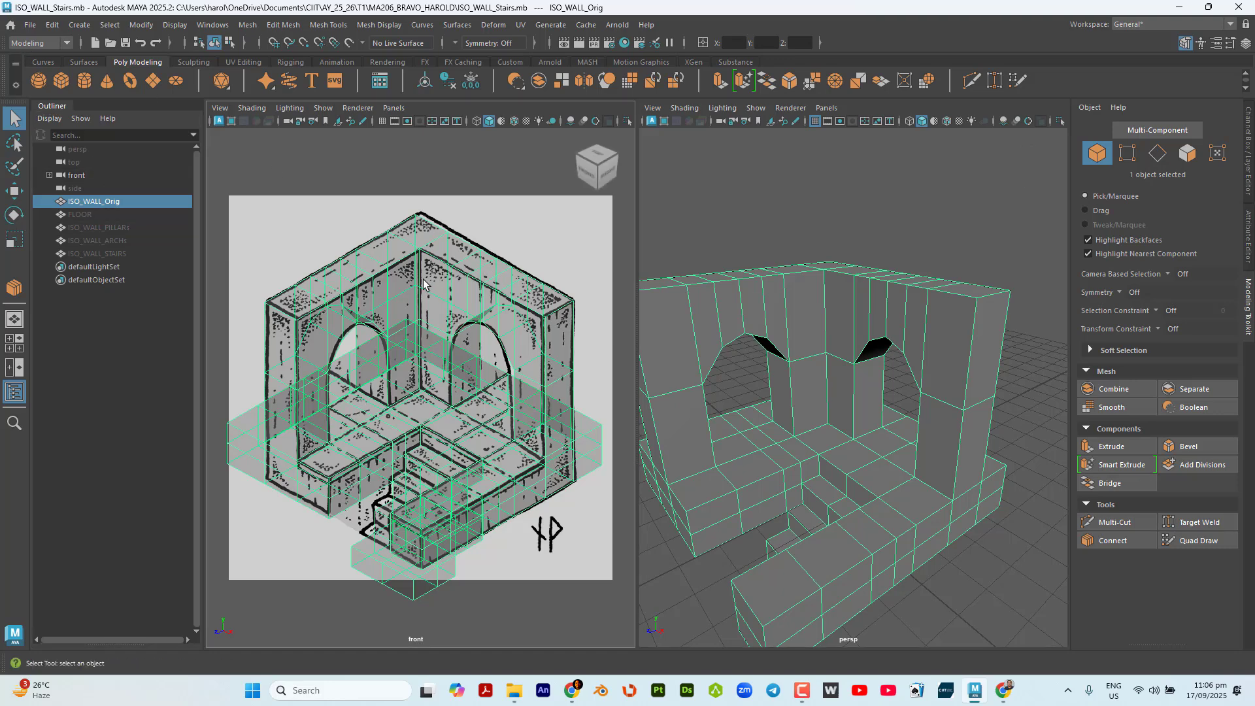
Save the scene under the new file name ISO_WALL_HSM.mb in the same folder.
{"action": "left_click", "coordinate": [28, 25]}
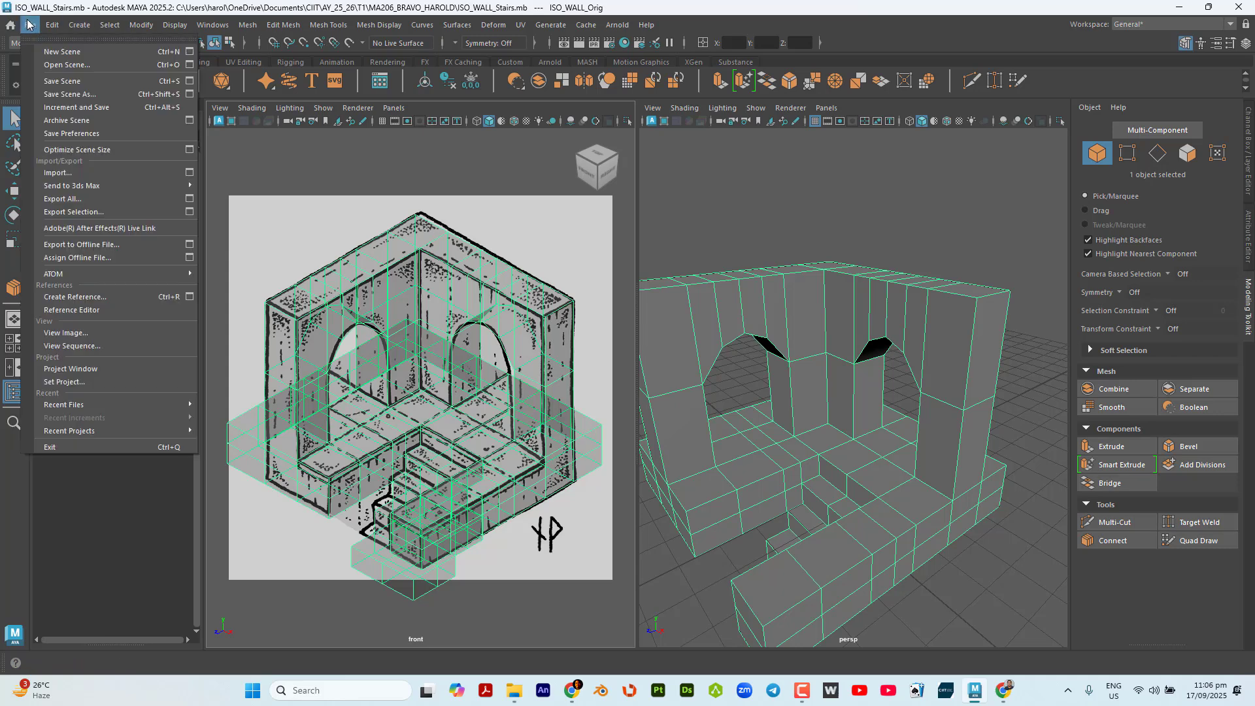
{"action": "left_click", "coordinate": [103, 94]}
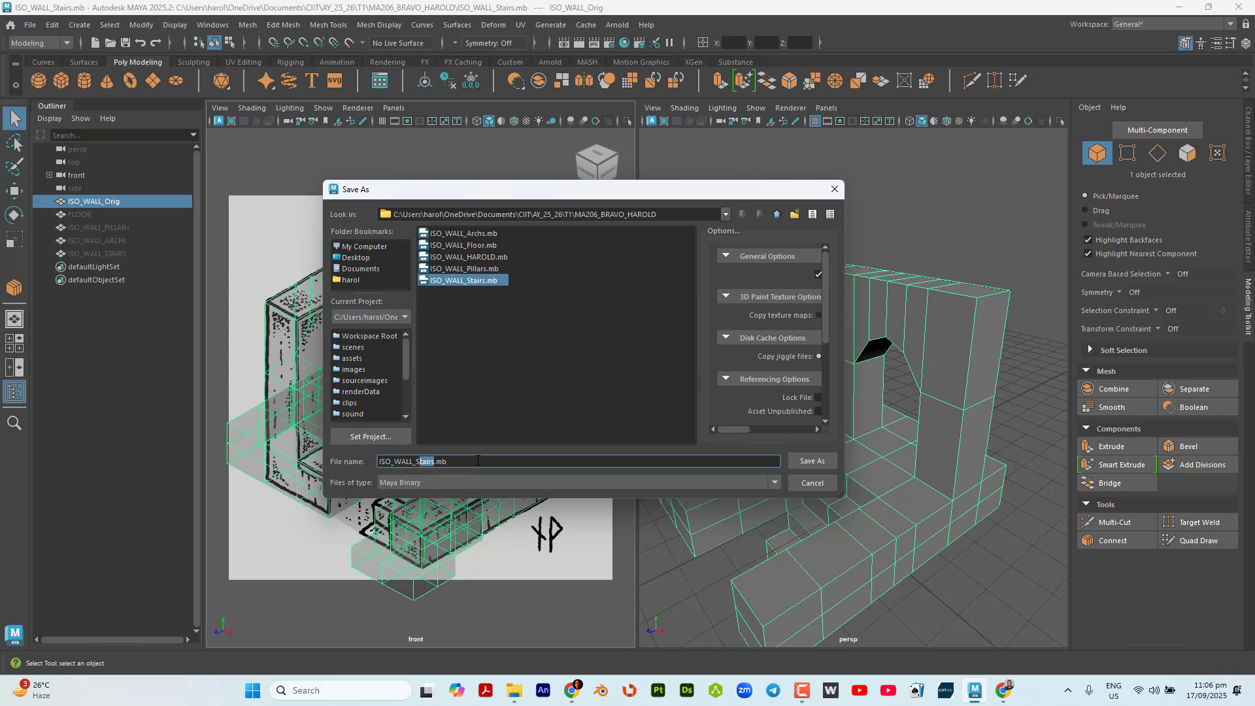
{"action": "type", "text": "HSM"}
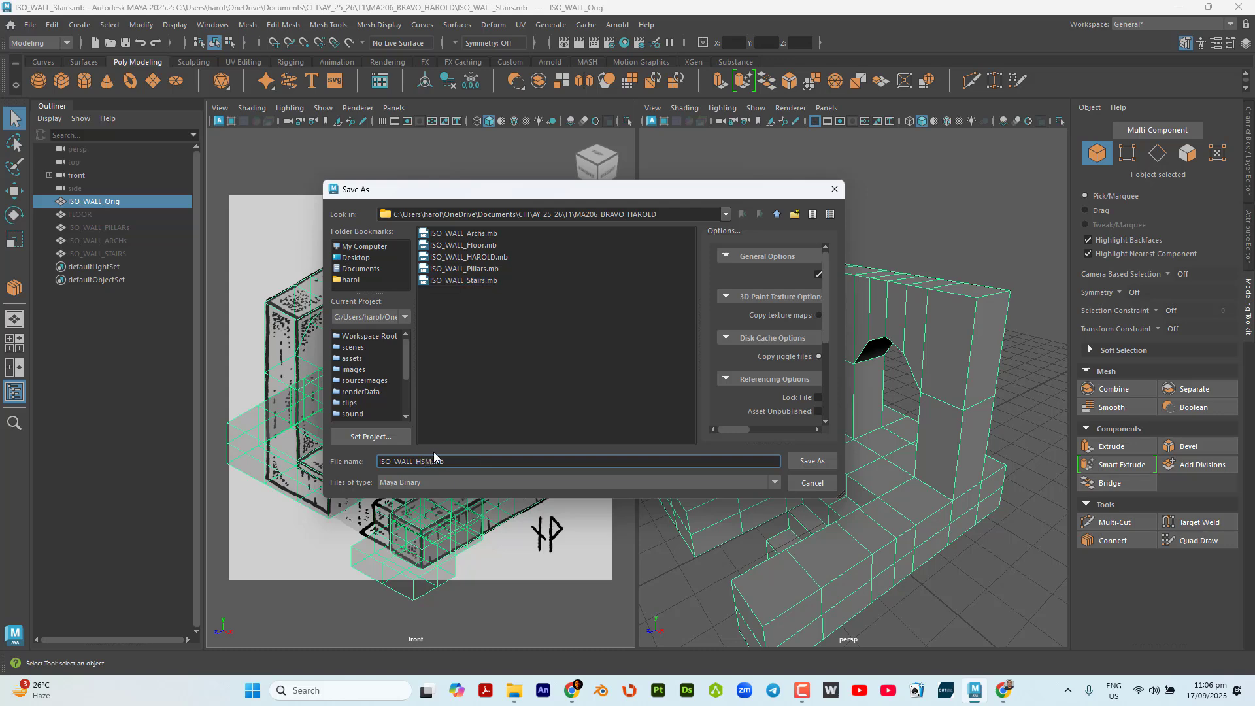
{"action": "left_click", "coordinate": [805, 461]}
Delete the hidden FLOOR, ISO_WALL_PILLARs, ISO_WALL_ARCHs and ISO_WALL_STAIRS objects and save the scene.
{"action": "scroll", "coordinate": [816, 413], "scroll_direction": "down", "scroll_amount": 4}
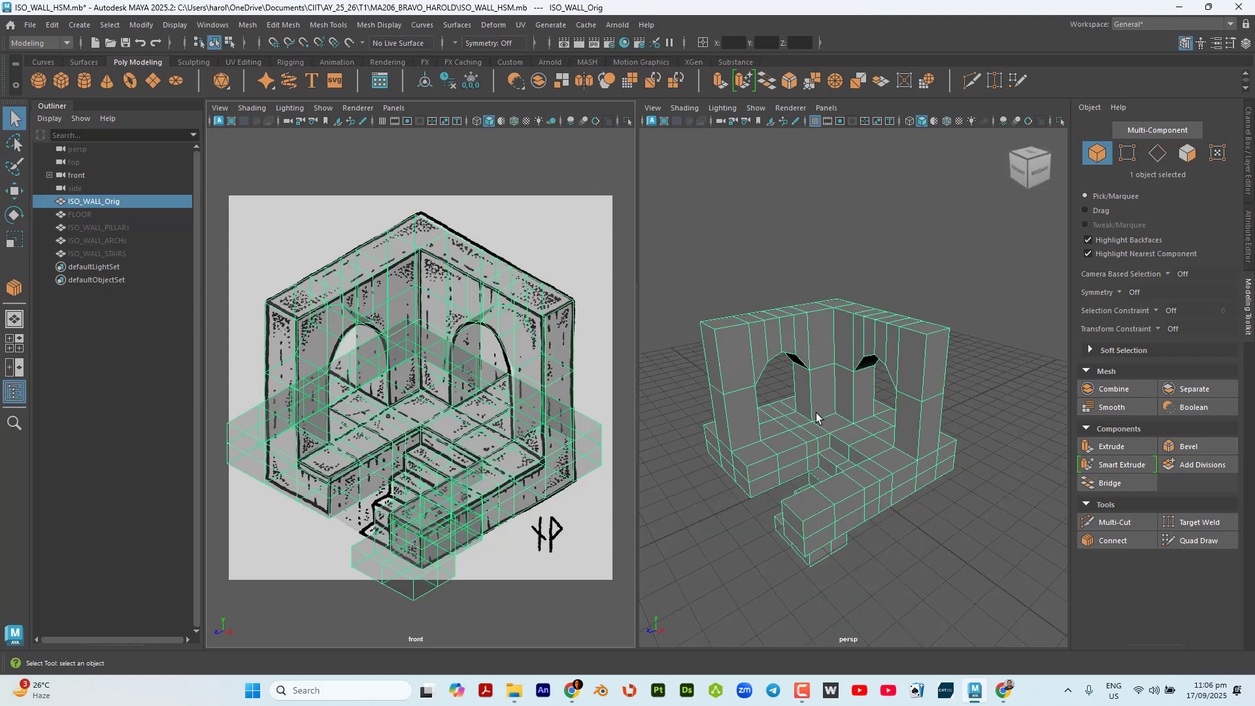
{"action": "mouse_move", "coordinate": [816, 416]}
{"action": "left_mouse_down", "text": "alt"}
{"action": "mouse_move", "coordinate": [843, 420]}
{"action": "mouse_move", "coordinate": [825, 424]}
{"action": "left_mouse_up", "text": "alt"}
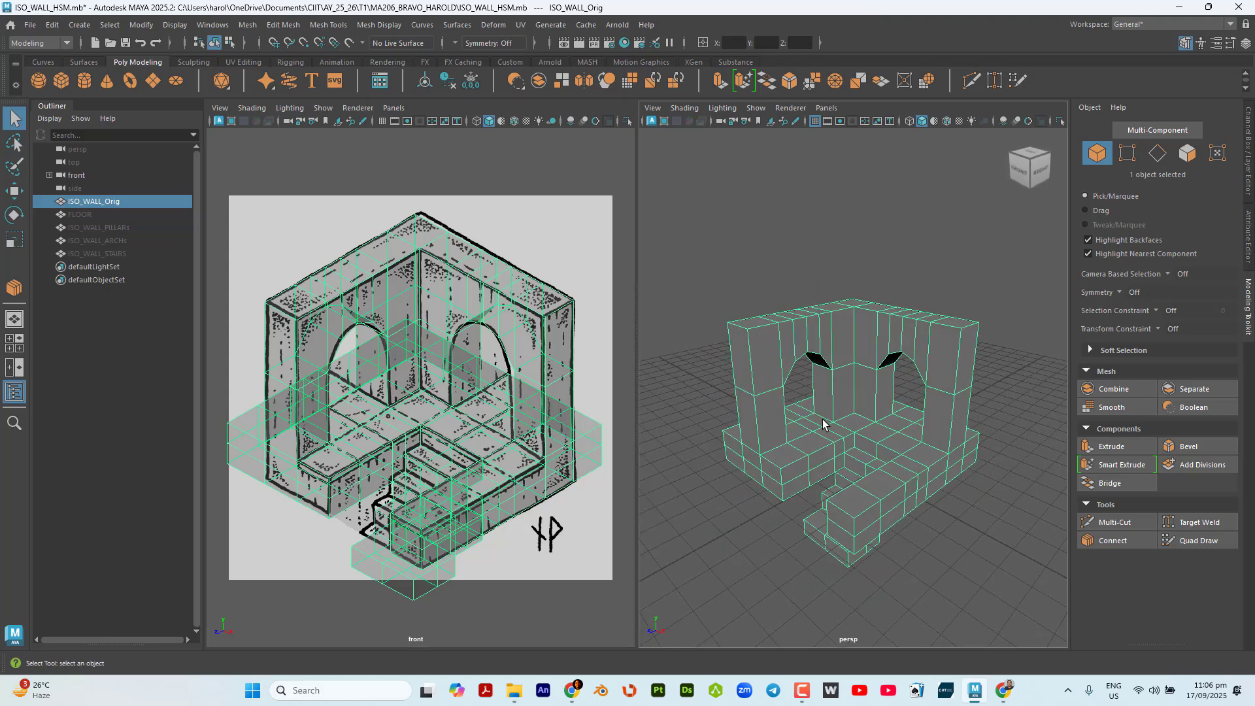
{"action": "left_click", "coordinate": [83, 215]}
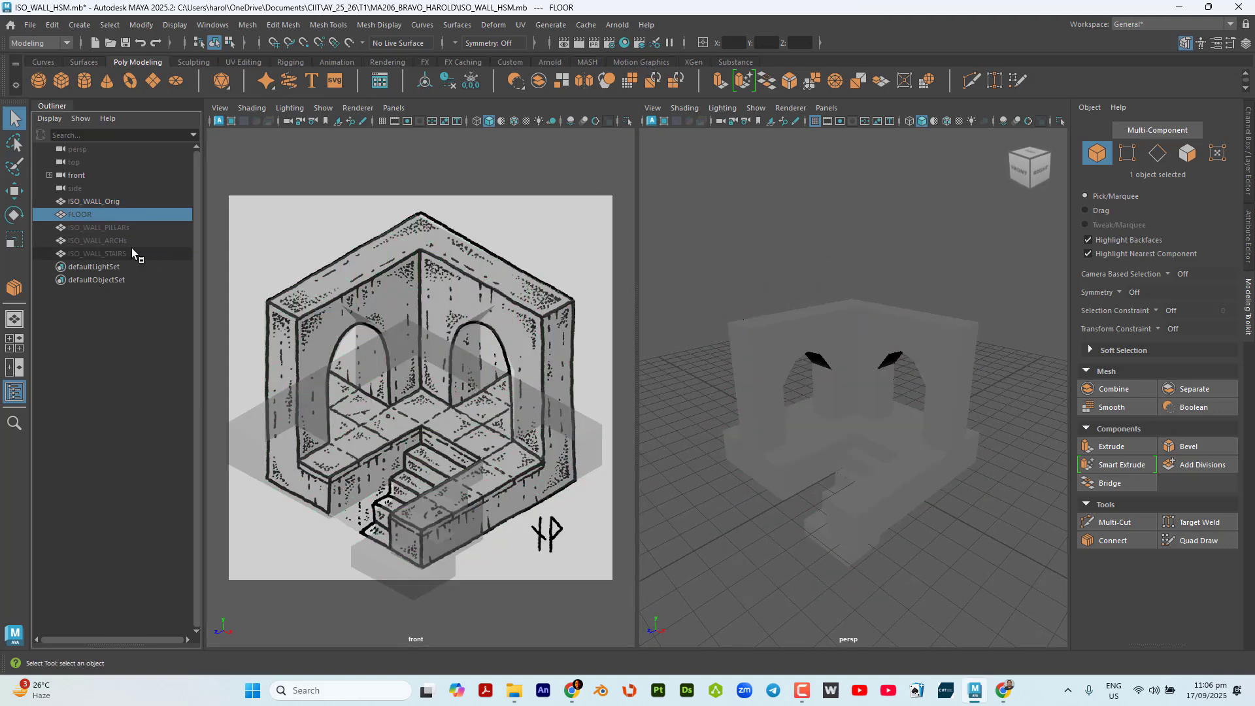
{"action": "left_click", "coordinate": [131, 248], "text": "shift"}
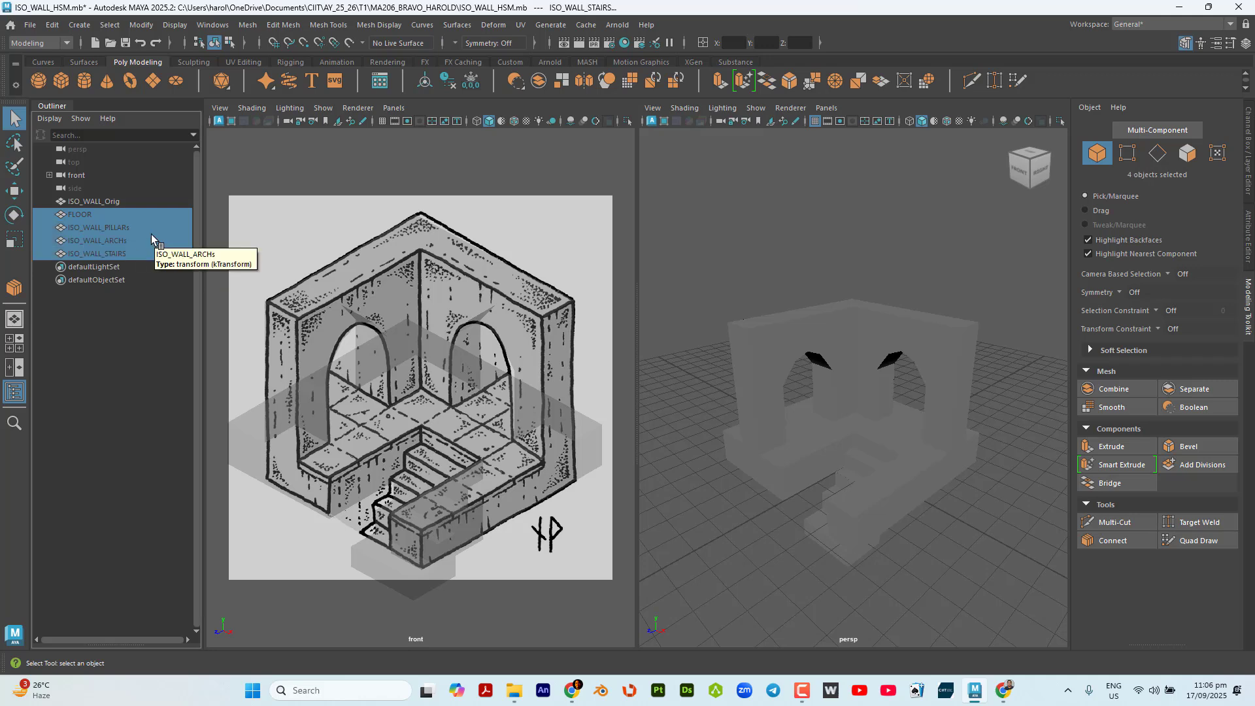
{"action": "key", "text": "Delete"}
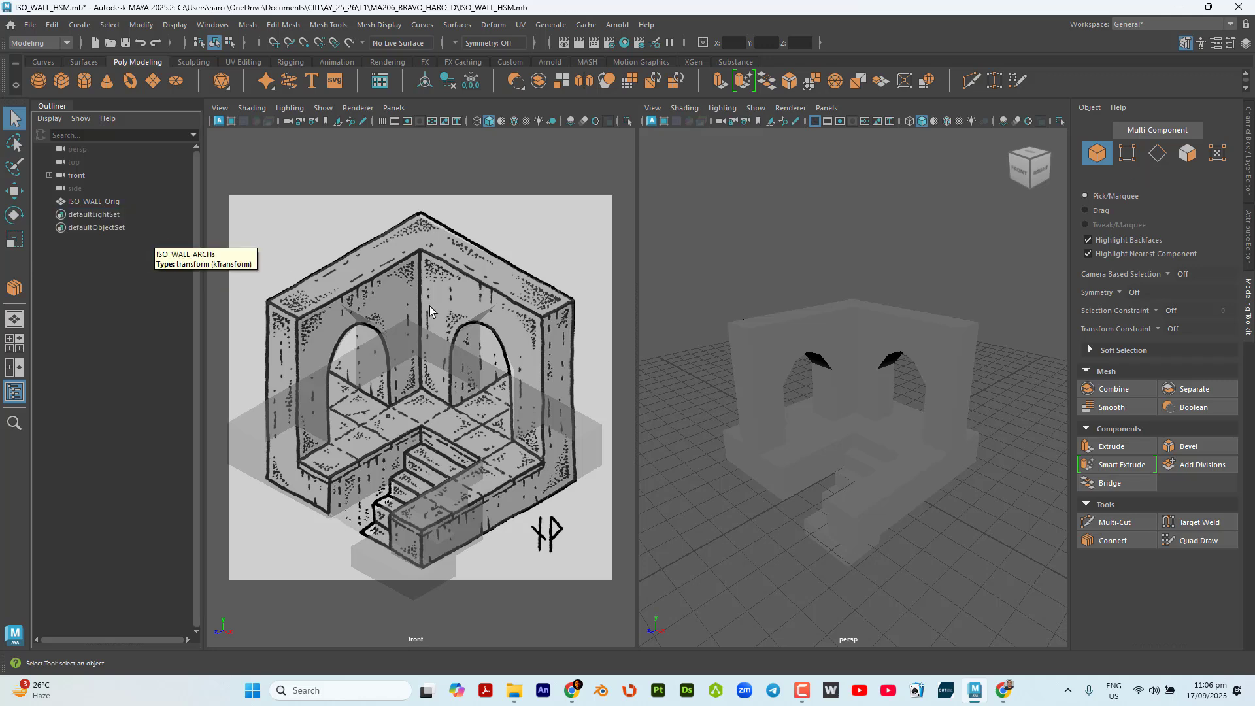
{"action": "left_click", "coordinate": [867, 350]}
{"action": "key", "text": "ctrl+s"}
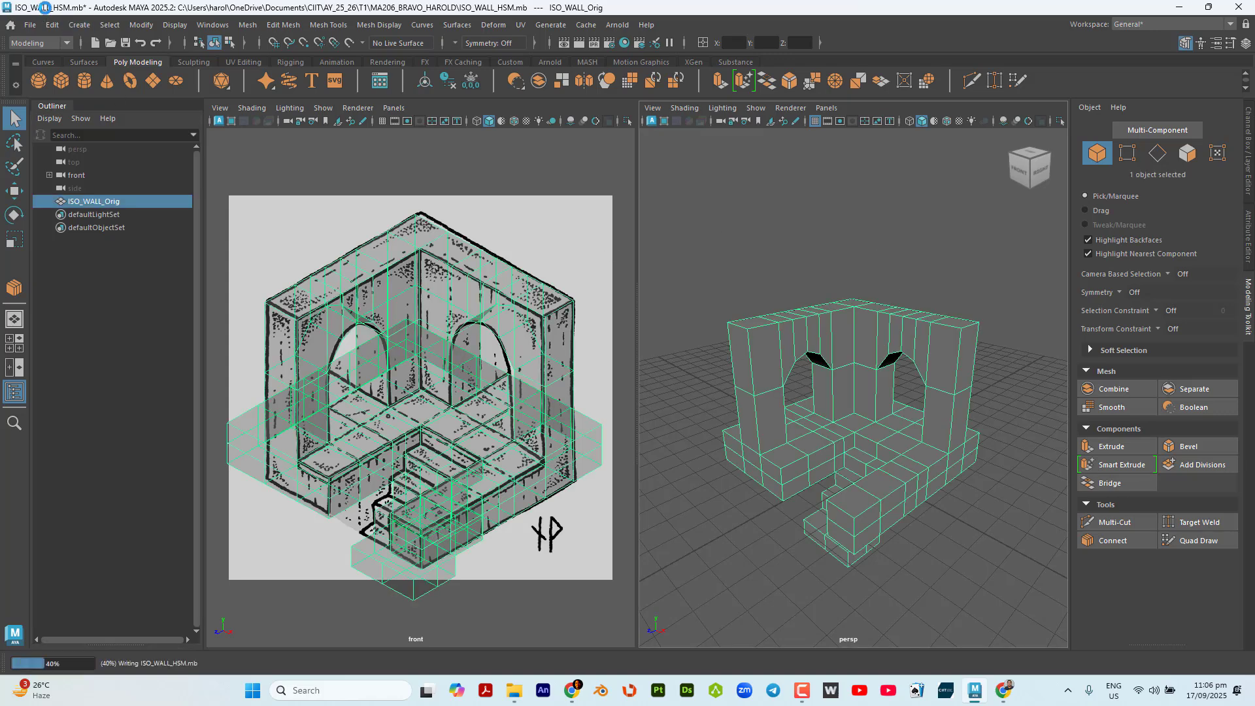
Duplicate ISO_WALL_Orig and move the copy along X to -19.80, away from the original.
{"action": "left_click_drag", "start_coordinate": [878, 254], "coordinate": [843, 291], "text": "alt"}
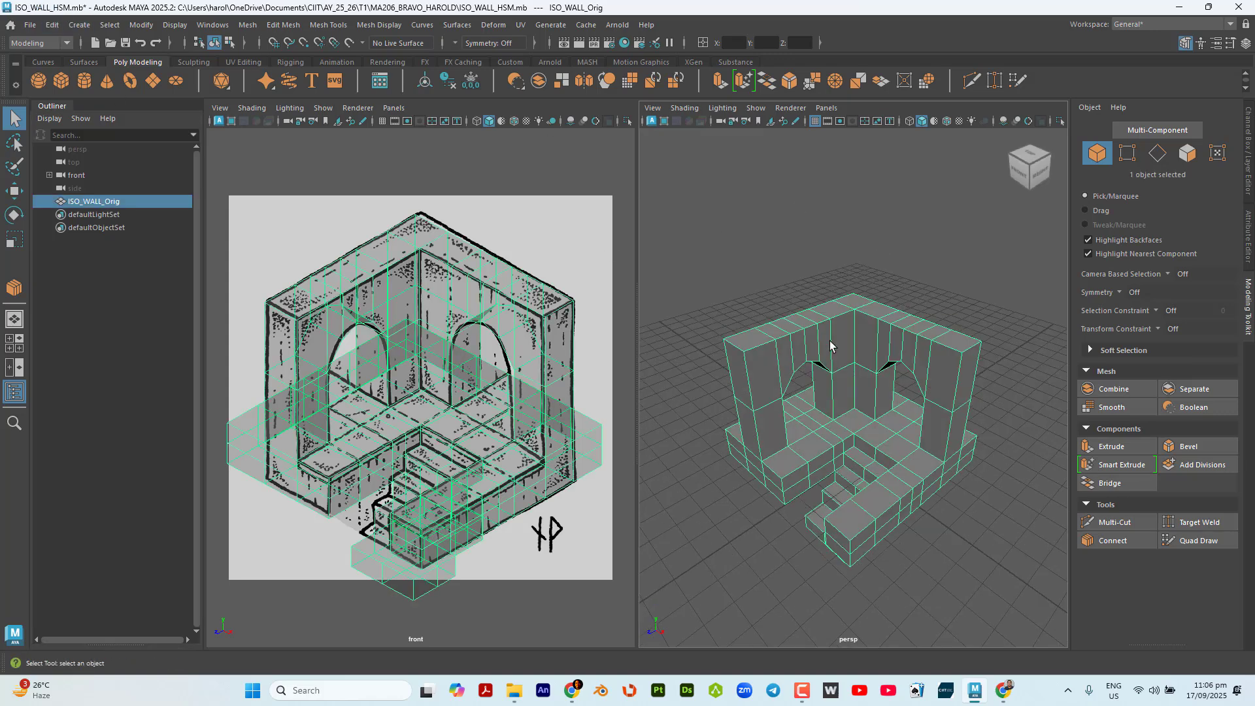
{"action": "scroll", "coordinate": [834, 344], "scroll_direction": "down", "scroll_amount": 3}
{"action": "middle_click_drag", "start_coordinate": [852, 366], "coordinate": [886, 370], "text": "alt"}
{"action": "key", "text": "w"}
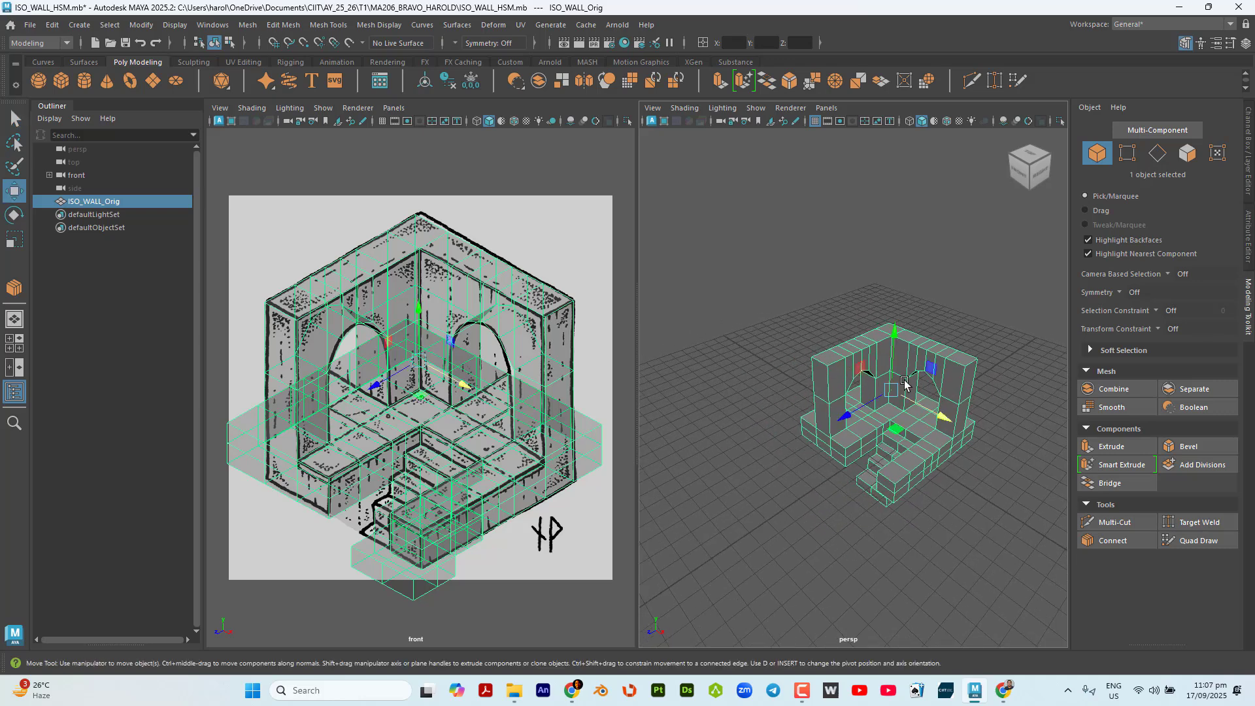
{"action": "mouse_move", "coordinate": [935, 413]}
{"action": "left_mouse_down", "text": "shift"}
{"action": "mouse_move", "coordinate": [843, 347]}
{"action": "mouse_move", "coordinate": [736, 315]}
{"action": "left_mouse_up", "text": "shift"}
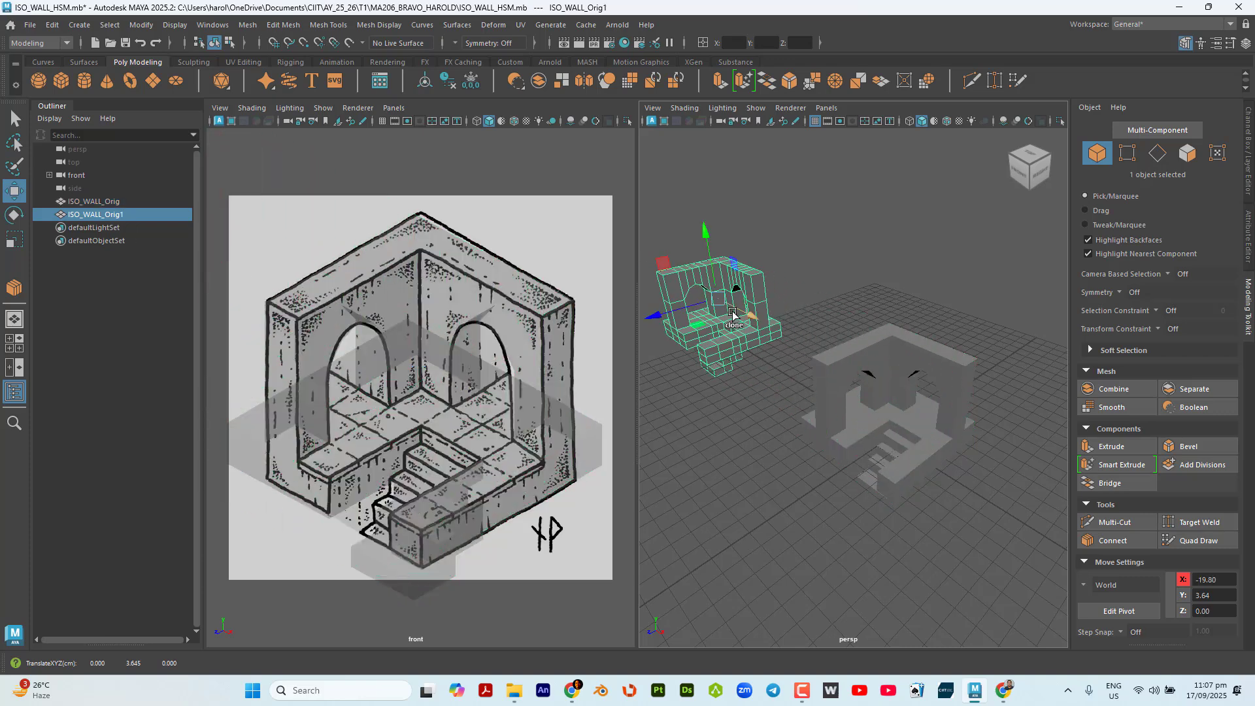
Rename the duplicated wall ISO_WALL_Base, hide it, and select the original wall.
{"action": "double_click", "coordinate": [124, 216]}
{"action": "left_click", "coordinate": [149, 216]}
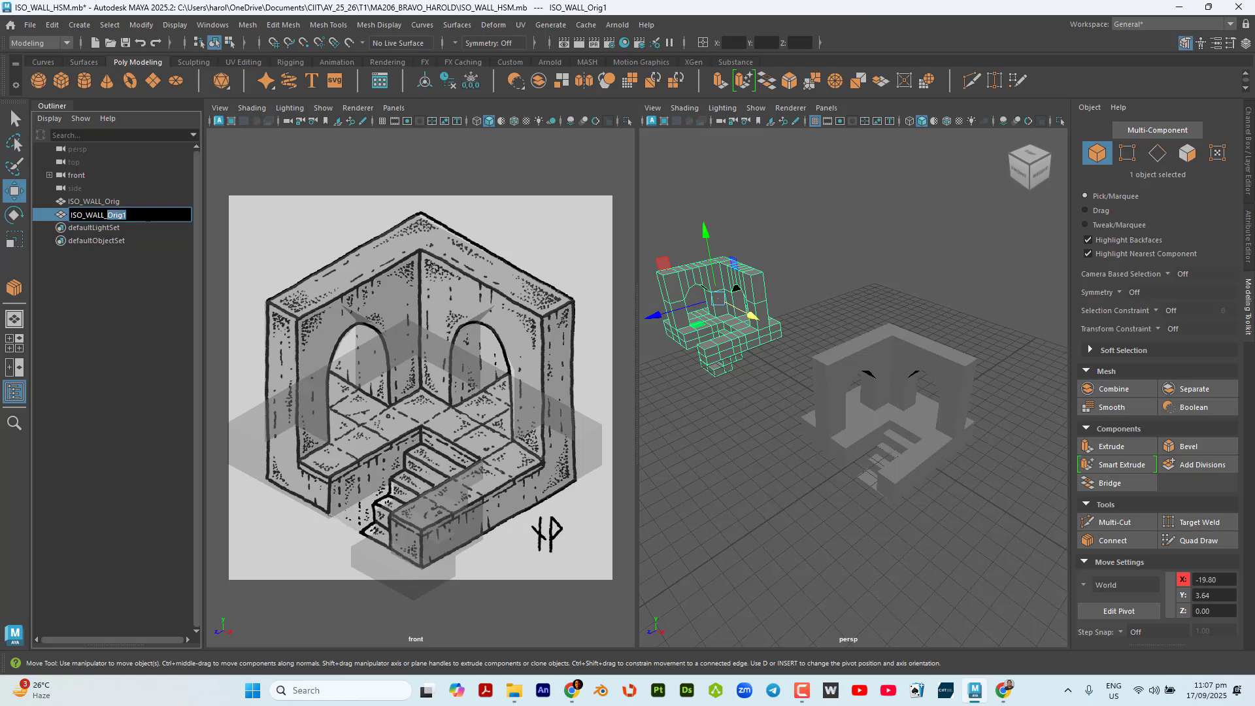
{"action": "type", "text": "Base"}
{"action": "key", "text": "Return"}
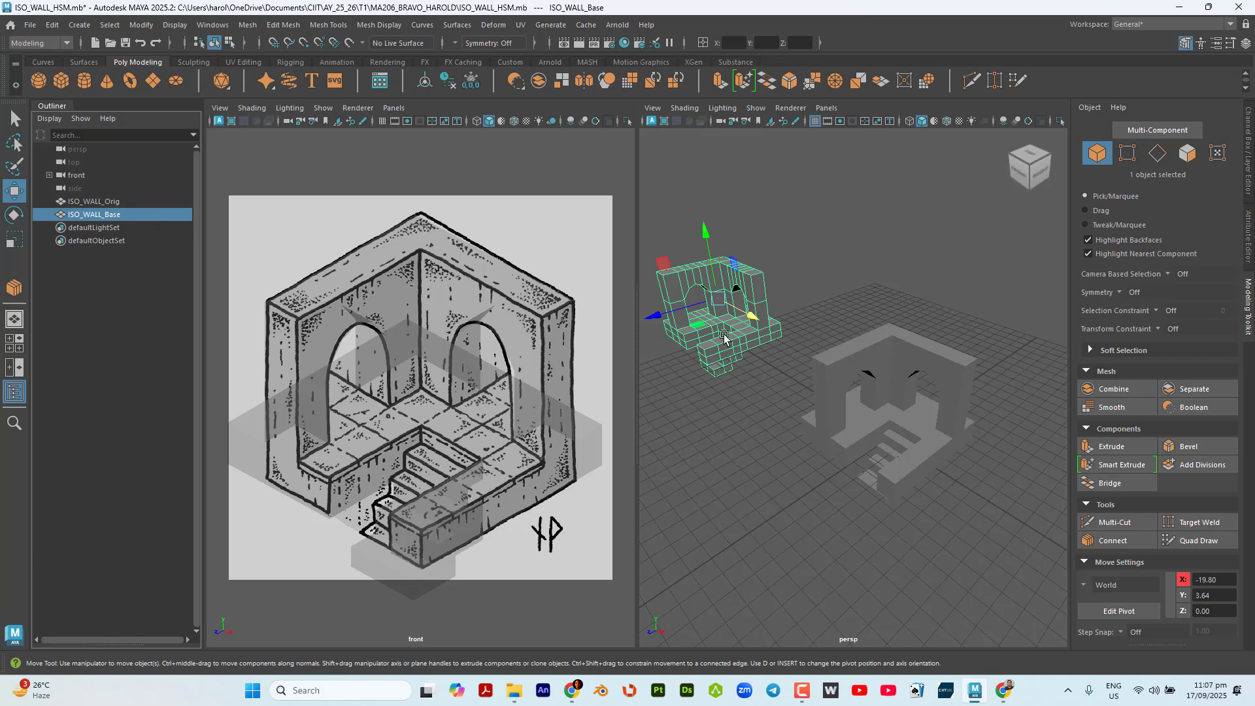
{"action": "key", "text": "ctrl+h"}
{"action": "left_click", "coordinate": [870, 354]}
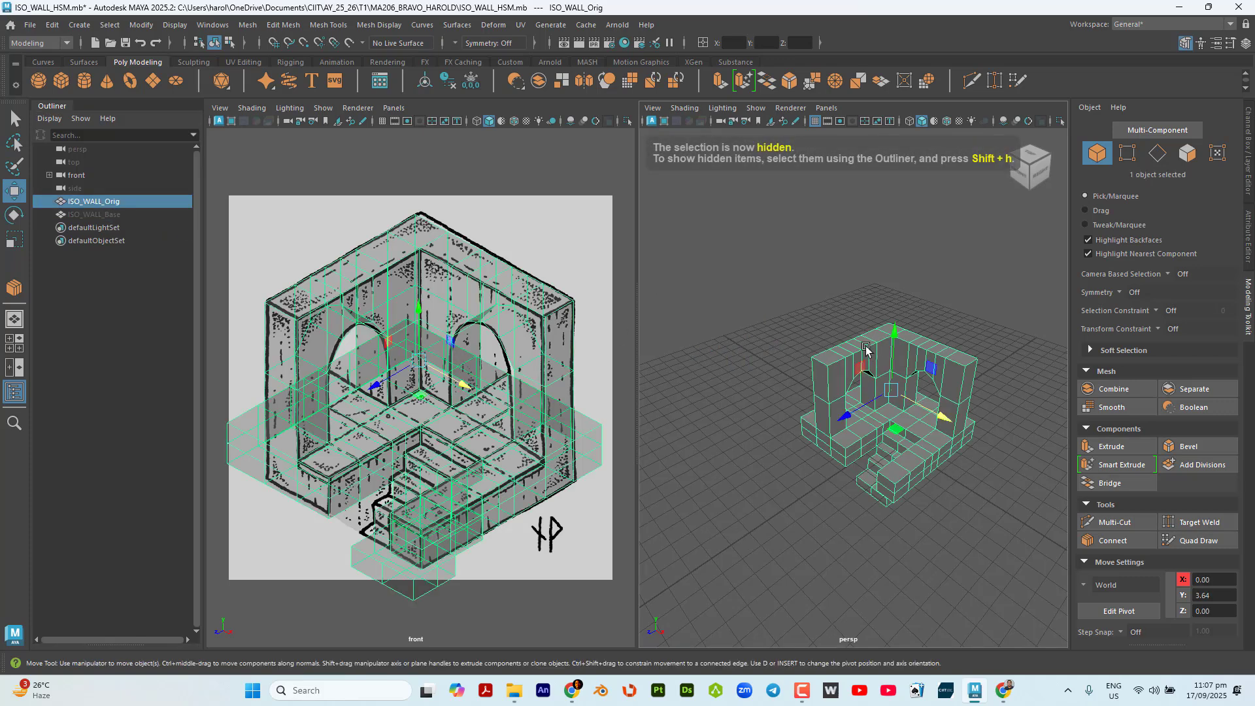
Maximize the perspective view, frame the original wall in it and switch to the Select tool.
{"action": "left_click_drag", "start_coordinate": [895, 455], "coordinate": [902, 462], "text": "alt"}
{"action": "scroll", "coordinate": [901, 463], "scroll_direction": "up", "scroll_amount": 10}
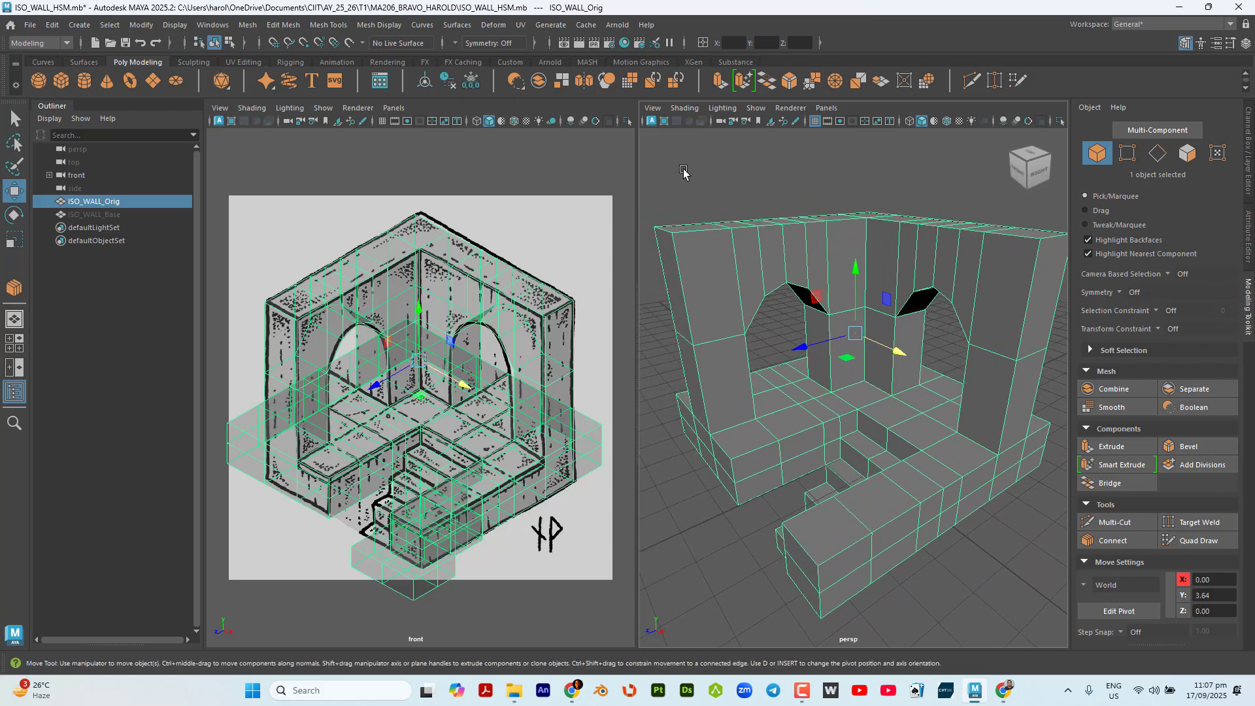
{"action": "key", "text": "space"}
{"action": "left_click_drag", "start_coordinate": [683, 173], "coordinate": [606, 313], "text": "alt"}
{"action": "scroll", "coordinate": [597, 274], "scroll_direction": "down", "scroll_amount": 4}
{"action": "scroll", "coordinate": [598, 310], "scroll_direction": "down", "scroll_amount": 2}
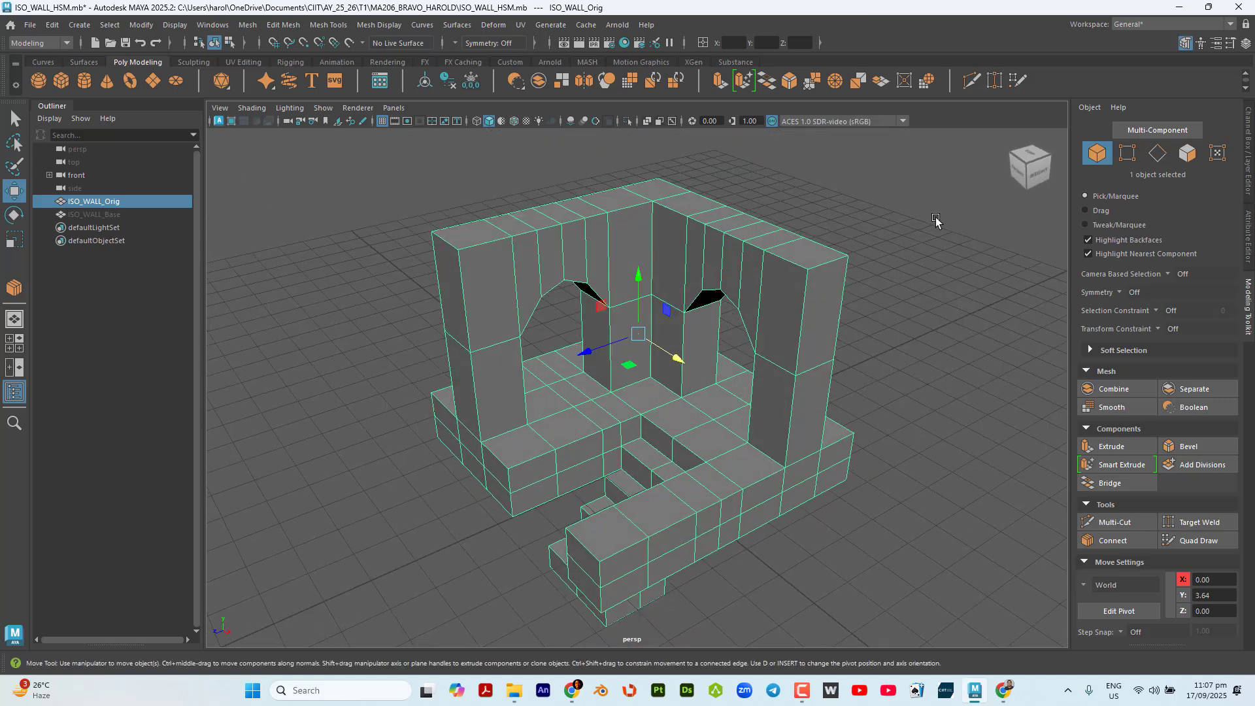
{"action": "key", "text": "q"}
{"action": "left_click_drag", "start_coordinate": [936, 221], "coordinate": [628, 384]}
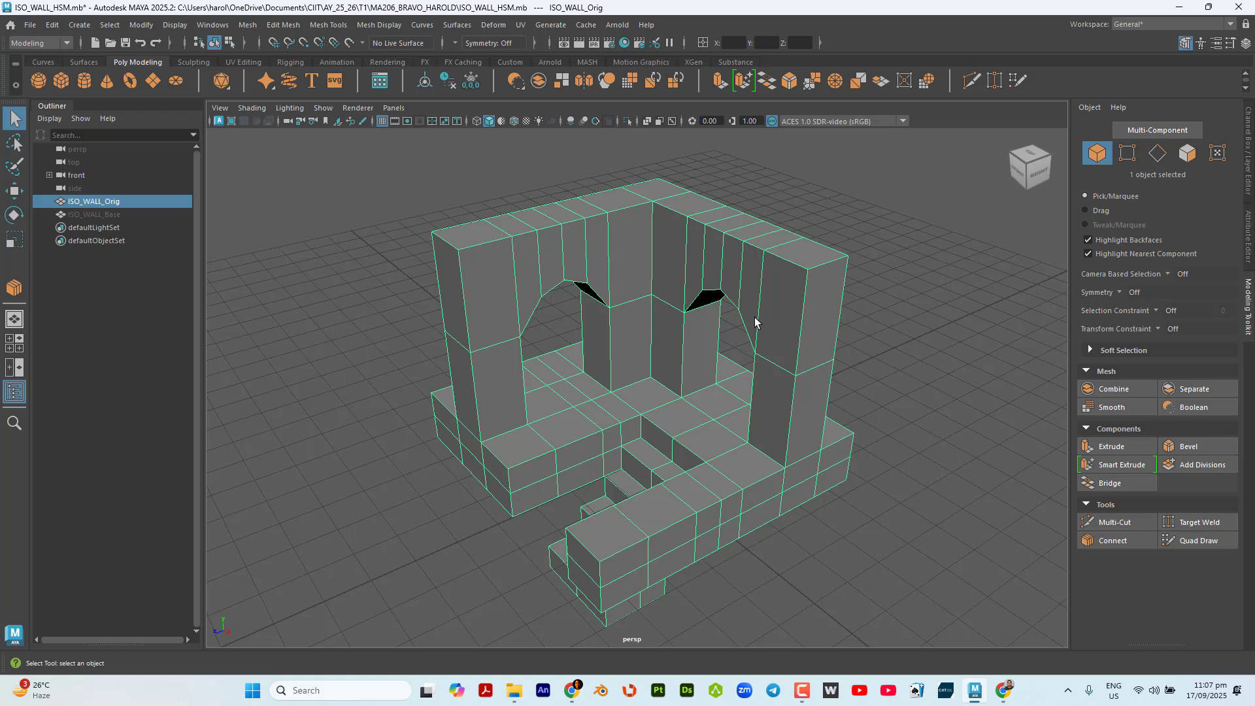
Display the wall as a smooth mesh preview with its cage and inspect the rounded pillars, arches and stairs.
{"action": "left_click", "coordinate": [806, 300]}
{"action": "key", "text": "2"}
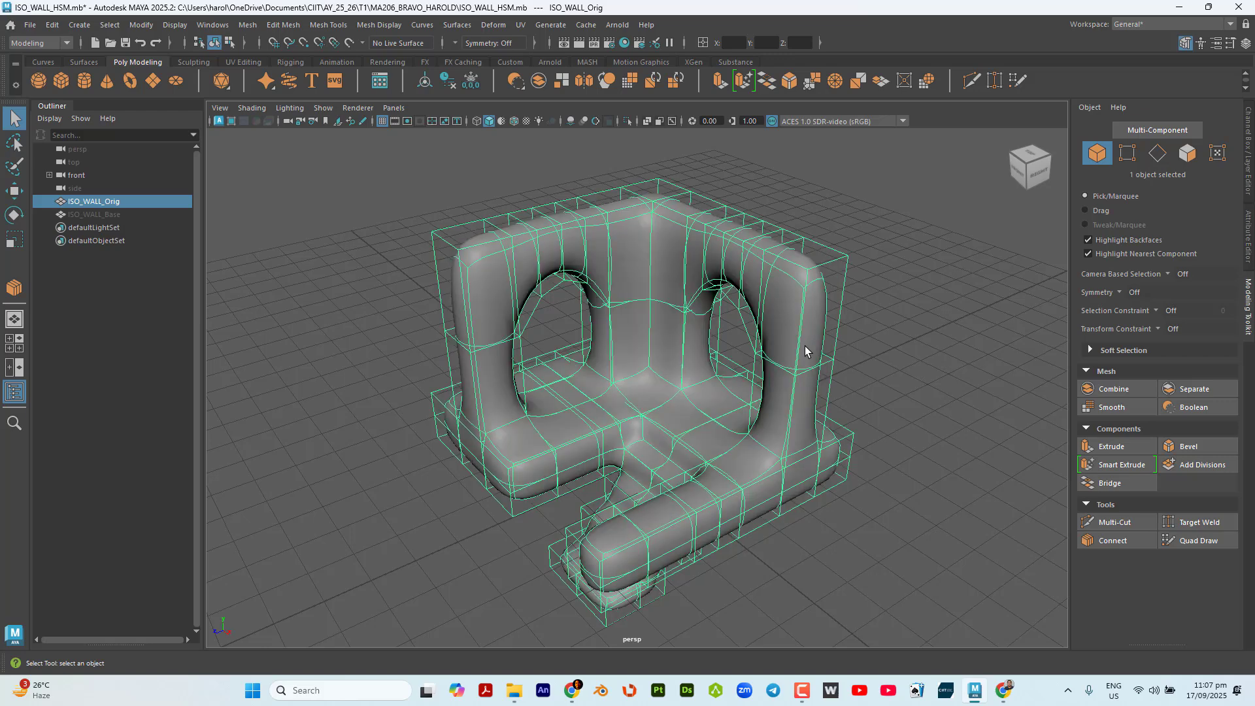
{"action": "left_click_drag", "start_coordinate": [917, 387], "coordinate": [900, 382], "text": "alt"}
{"action": "left_click", "coordinate": [809, 308]}
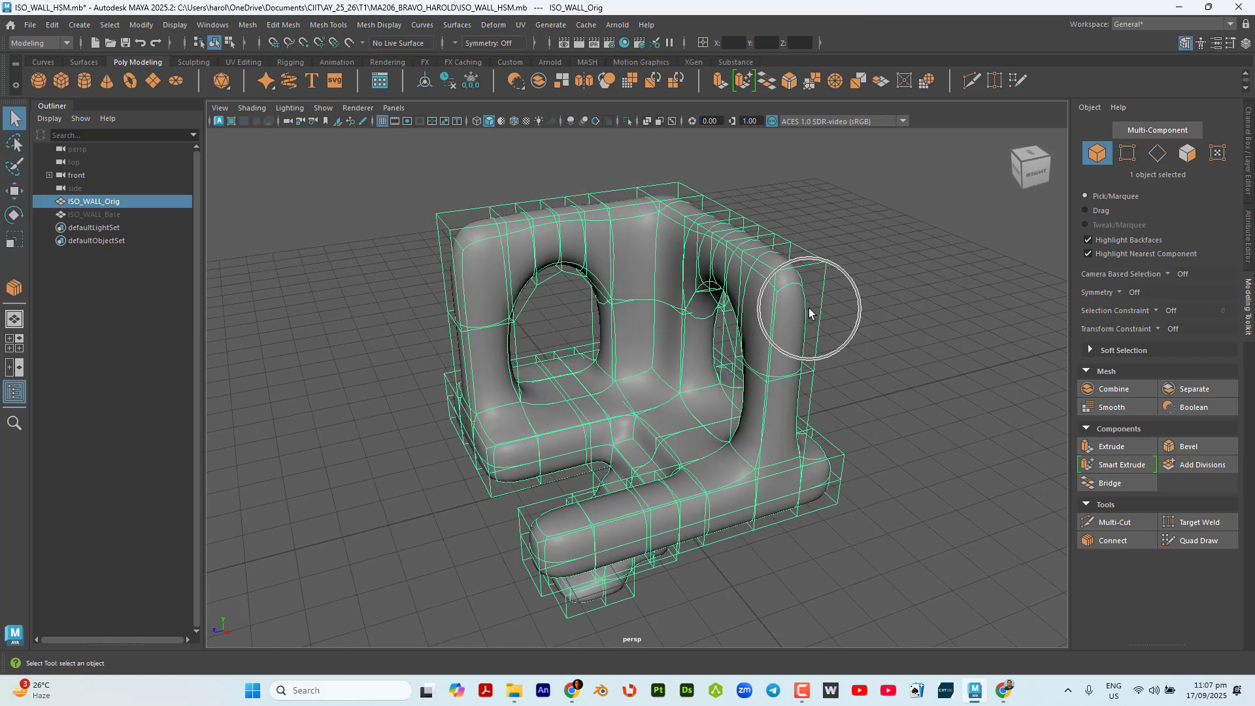
{"action": "left_click_drag", "start_coordinate": [809, 308], "coordinate": [779, 190], "text": "alt"}
{"action": "scroll", "coordinate": [782, 284], "scroll_direction": "up", "scroll_amount": 2}
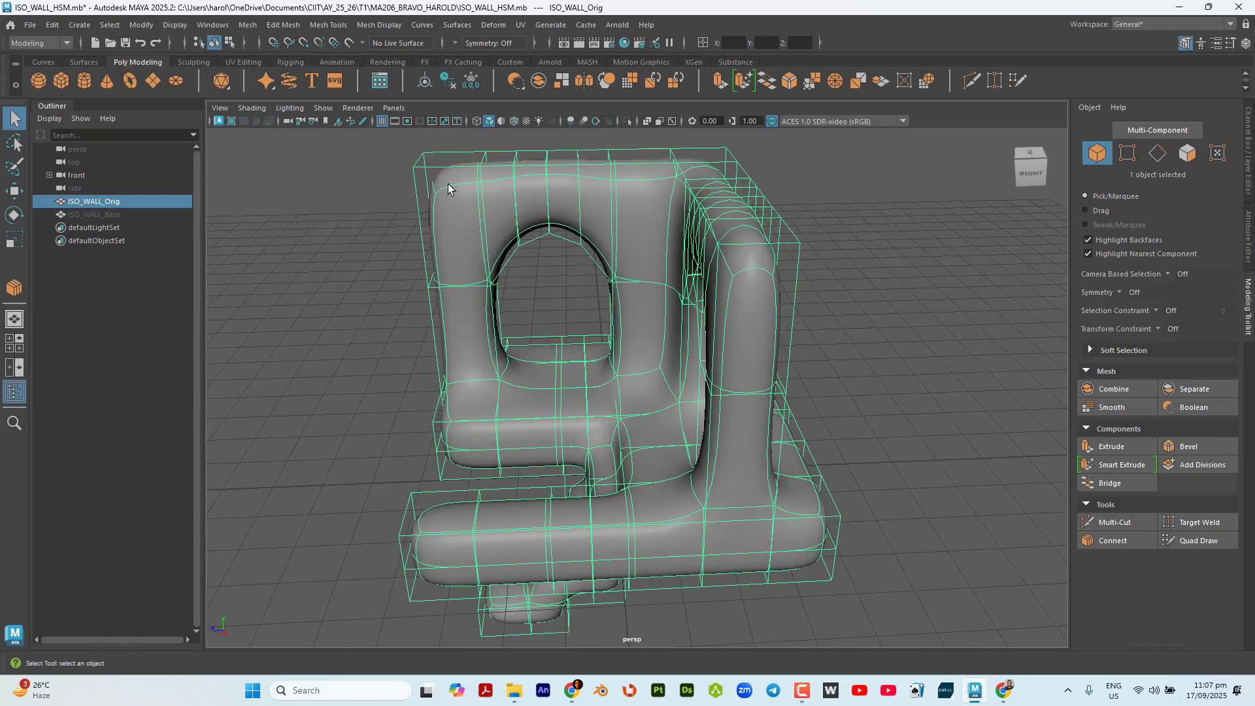
{"action": "left_click_drag", "start_coordinate": [448, 189], "coordinate": [559, 185], "text": "alt"}
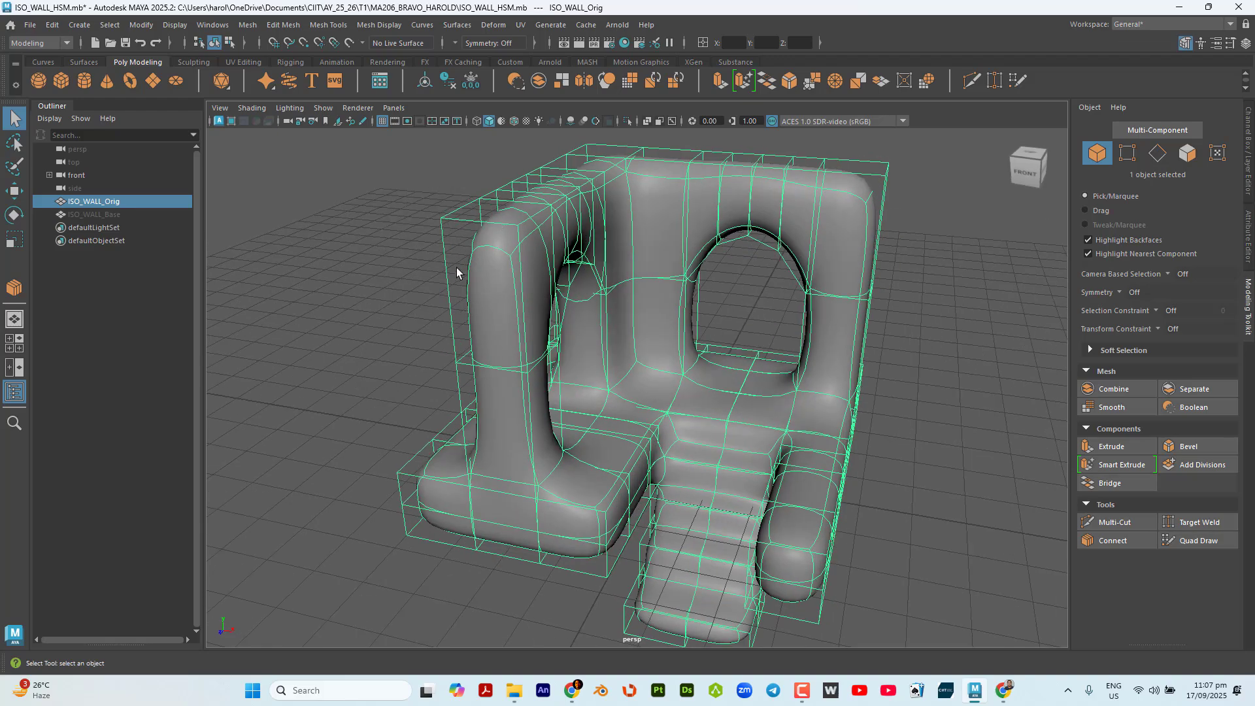
{"action": "left_click_drag", "start_coordinate": [481, 288], "coordinate": [506, 330], "text": "alt"}
{"action": "scroll", "coordinate": [506, 330], "scroll_direction": "down", "scroll_amount": 2}
{"action": "left_click_drag", "start_coordinate": [611, 366], "coordinate": [615, 360], "text": "alt"}
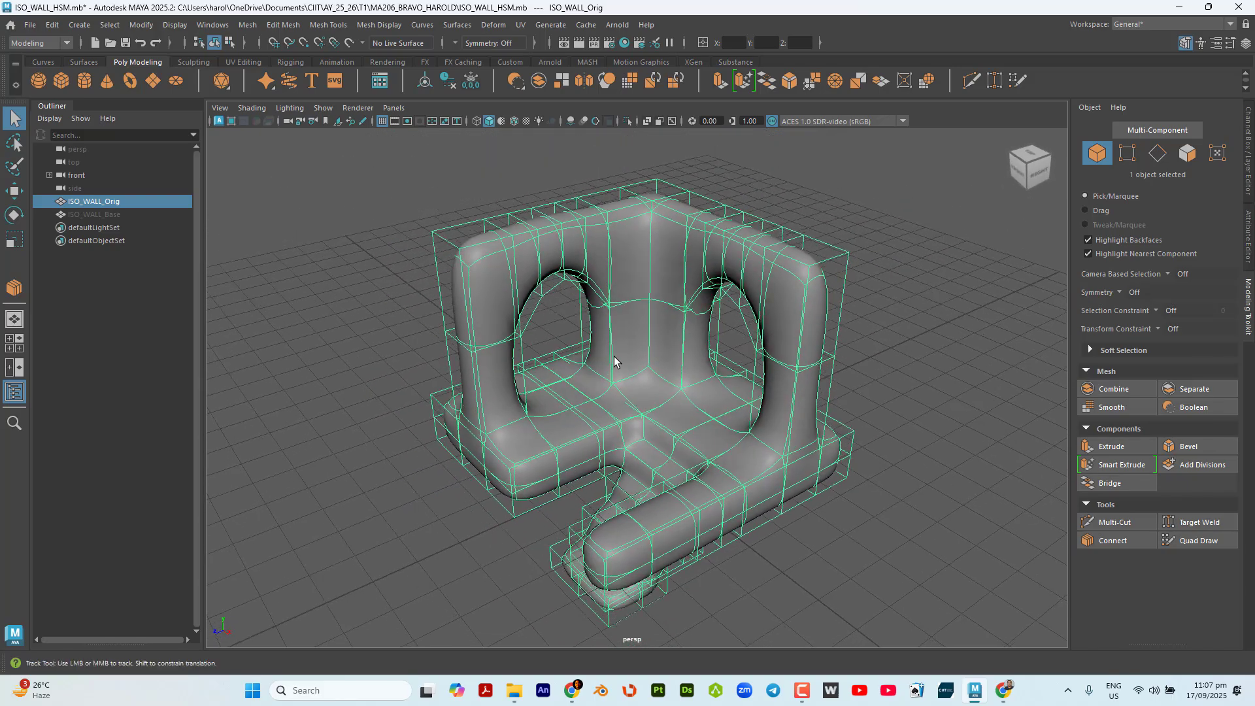
{"action": "middle_click_drag", "start_coordinate": [615, 360], "coordinate": [611, 337], "text": "alt"}
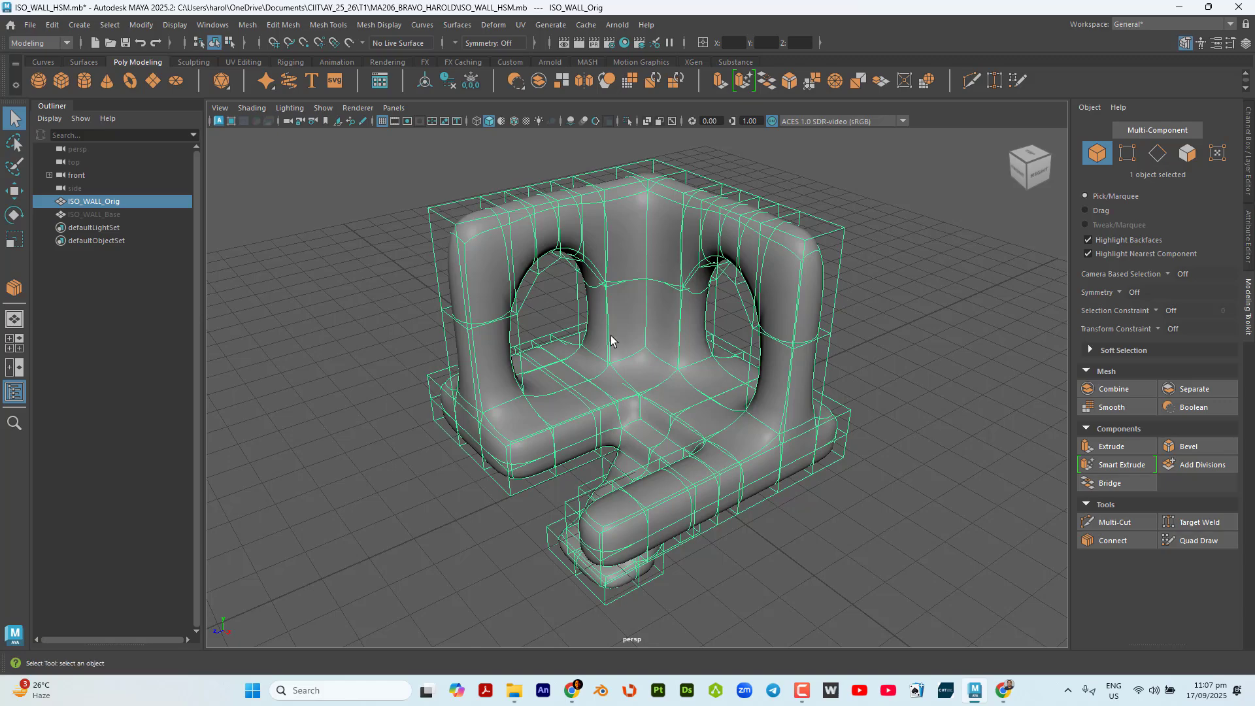
Examine the wall in full smooth mesh preview without its cage.
{"action": "key", "text": "3"}
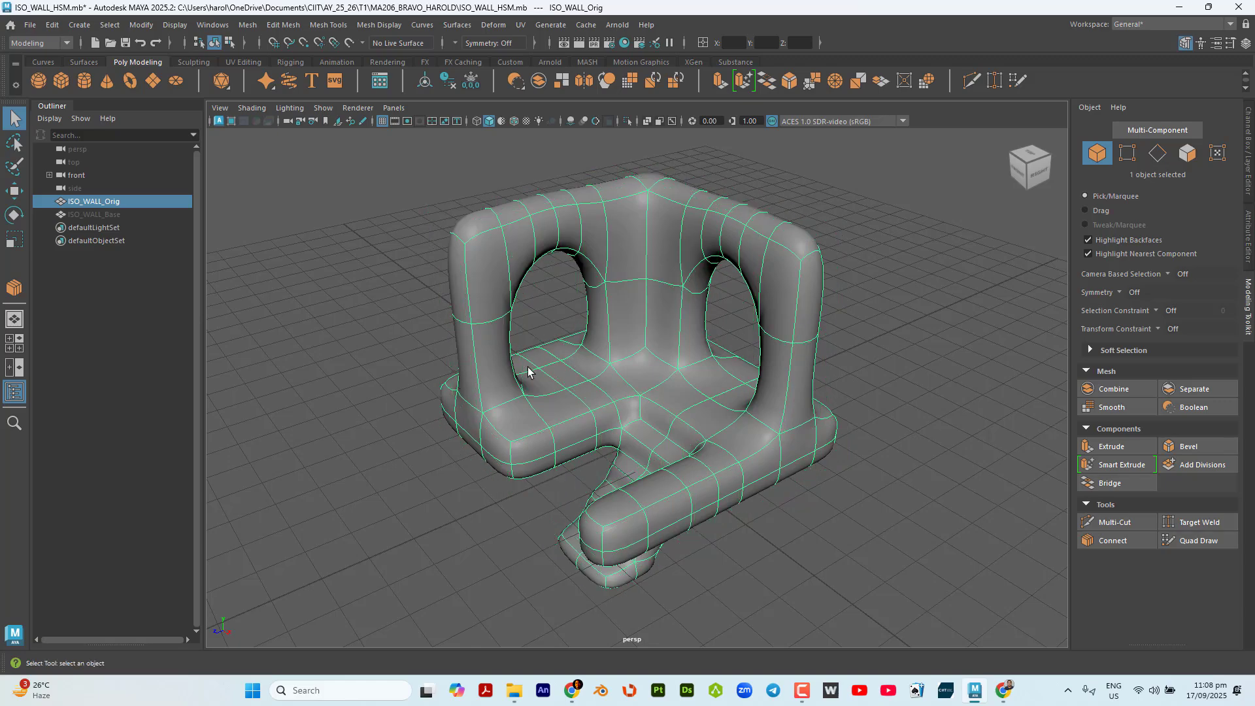
{"action": "left_click_drag", "start_coordinate": [529, 371], "coordinate": [662, 381], "text": "alt"}
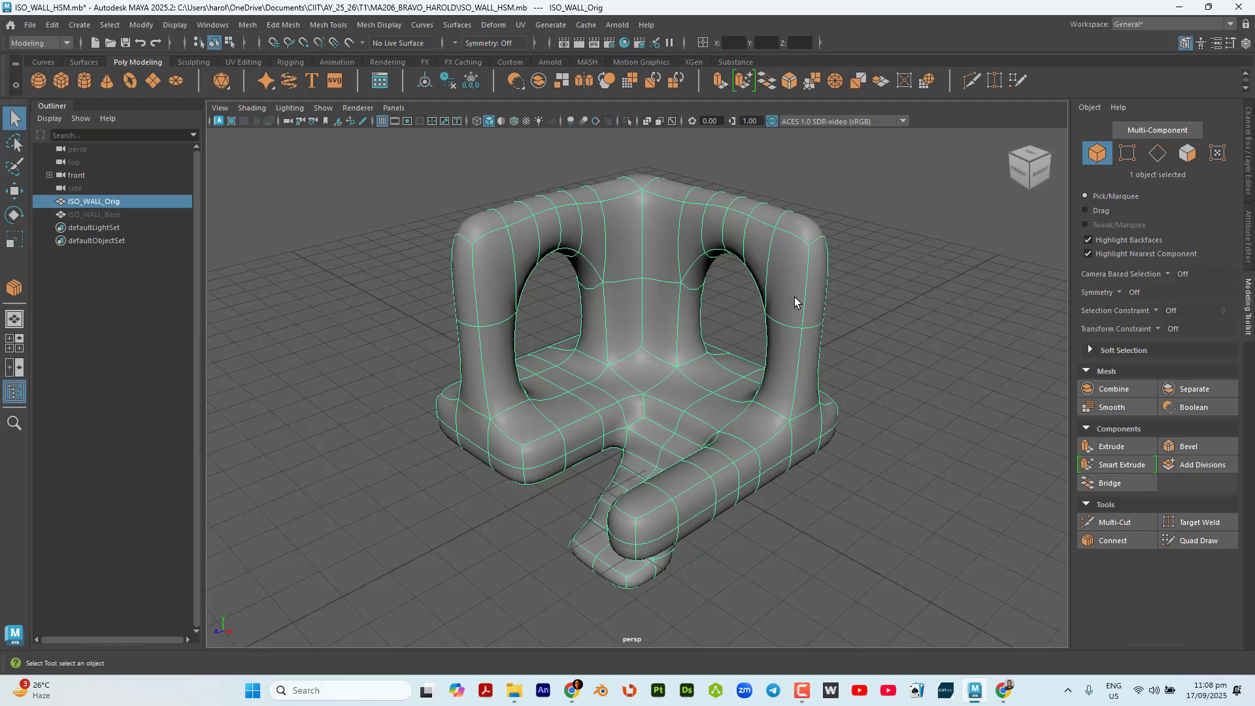
Set the wall's display to smooth preview with cage and switch to edge selection.
{"action": "key", "text": "2"}
{"action": "left_click_drag", "start_coordinate": [815, 302], "coordinate": [887, 369], "text": "alt"}
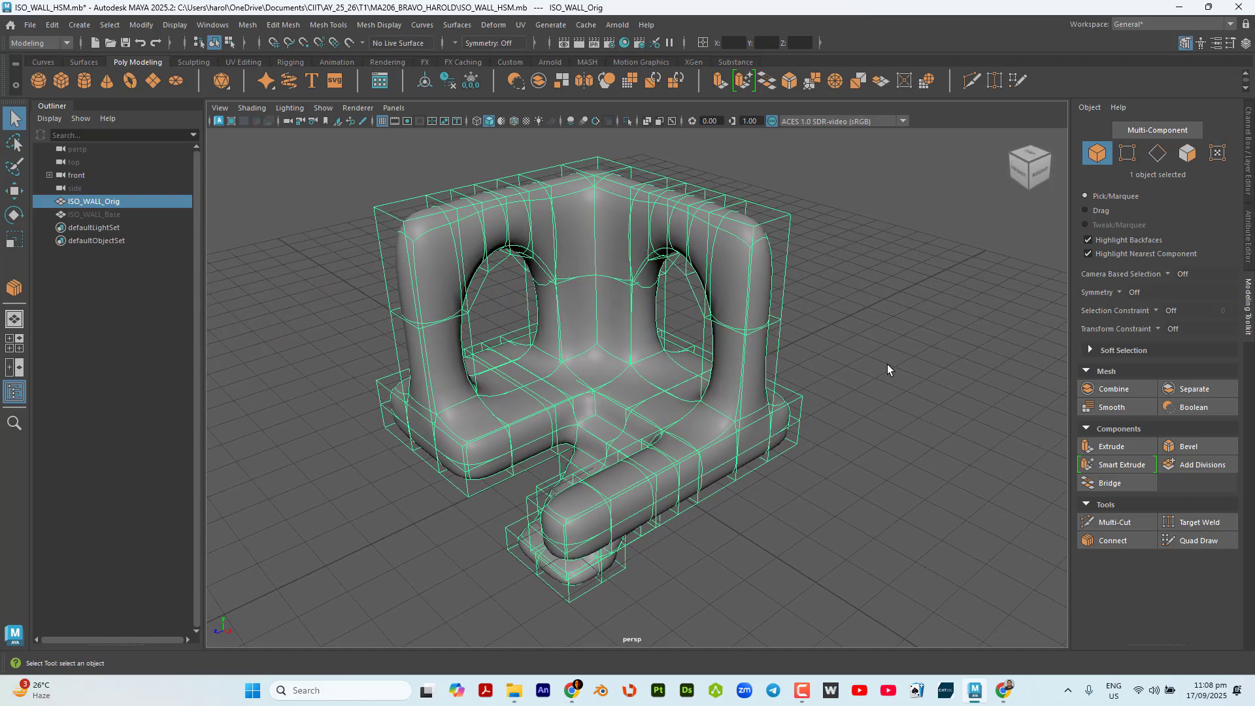
{"action": "left_click", "coordinate": [1158, 154]}
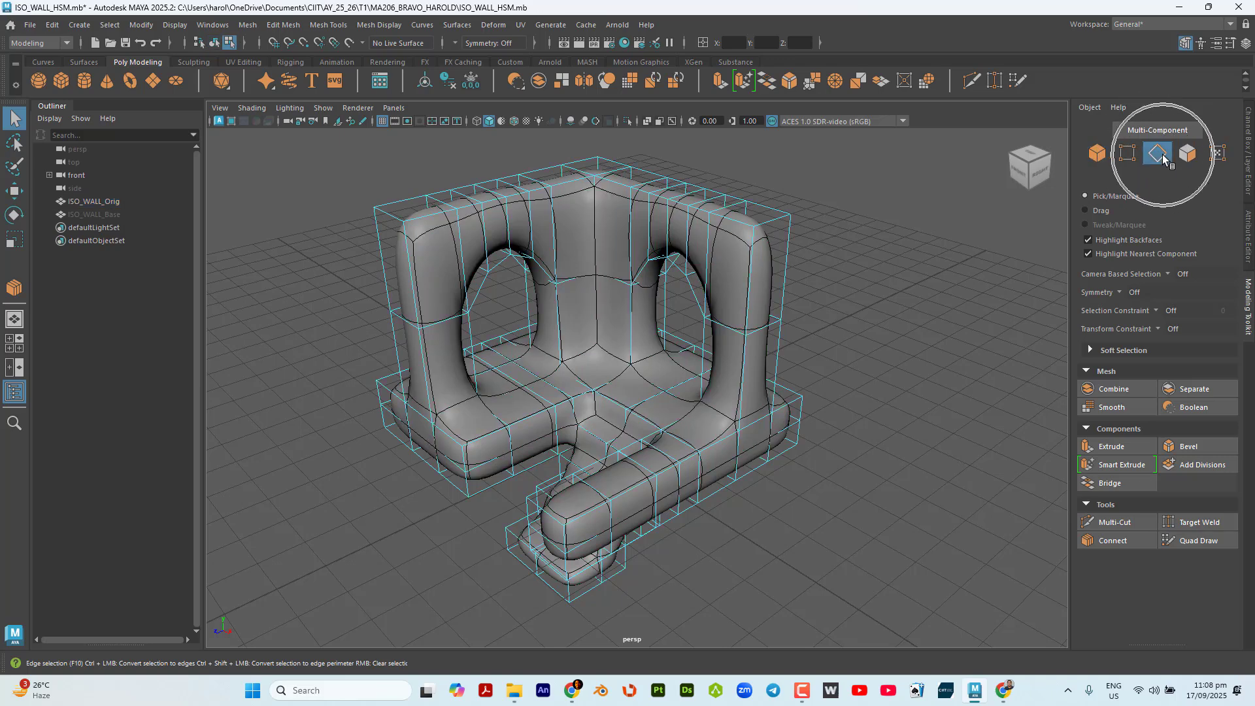
Switch the original wall to vertex selection and select all of its vertices.
{"action": "left_click_drag", "start_coordinate": [911, 260], "coordinate": [898, 304], "text": "alt"}
{"action": "scroll", "coordinate": [807, 277], "scroll_direction": "up", "scroll_amount": 2}
{"action": "middle_click_drag", "start_coordinate": [898, 305], "coordinate": [882, 333], "text": "alt"}
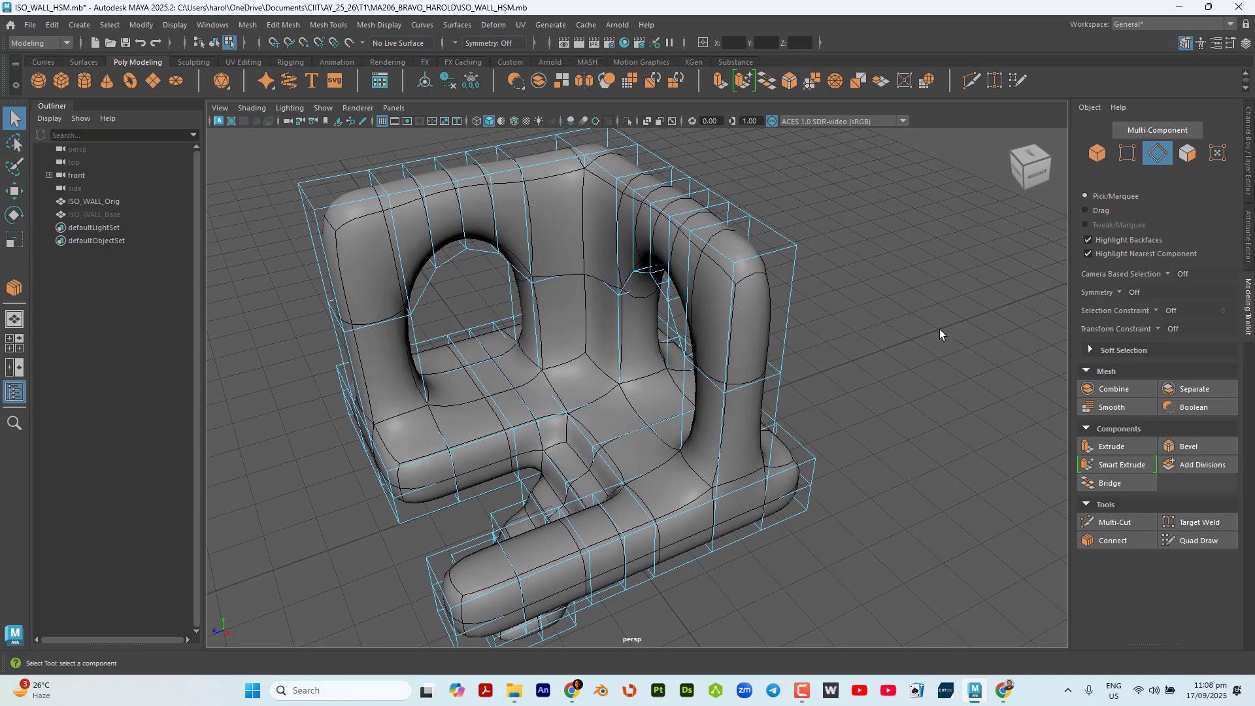
{"action": "left_click", "coordinate": [1045, 335]}
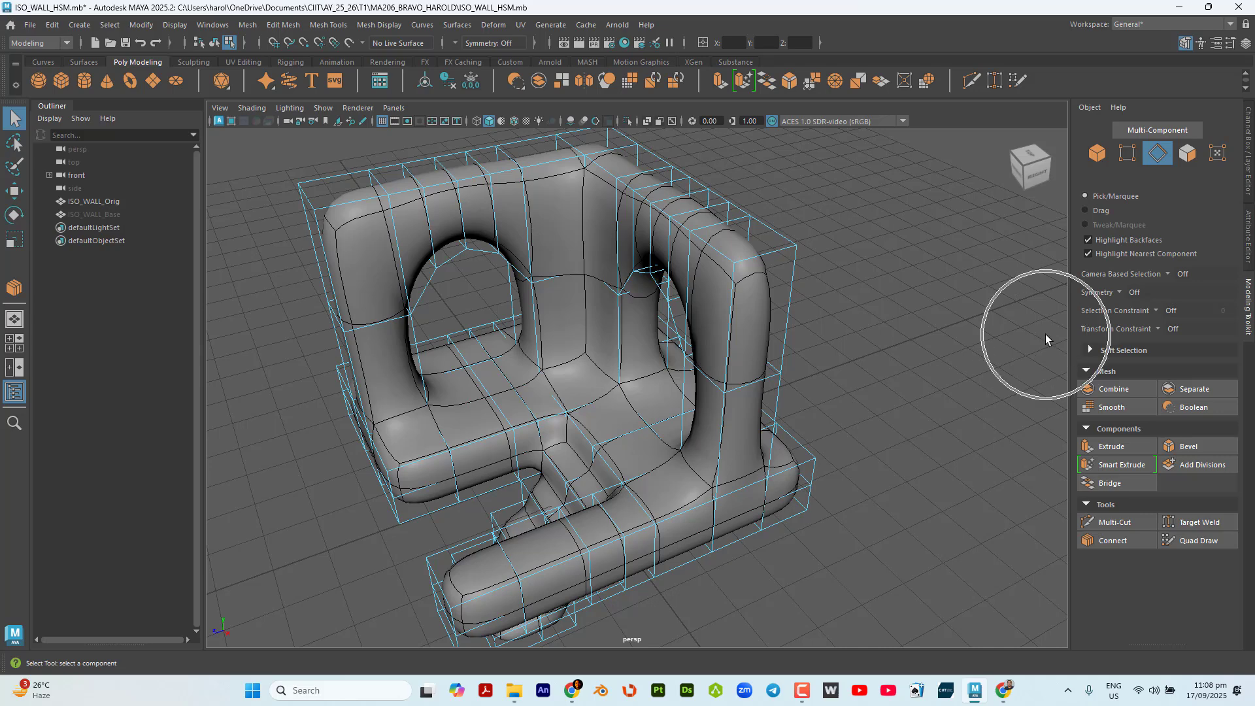
{"action": "left_click", "coordinate": [1131, 153]}
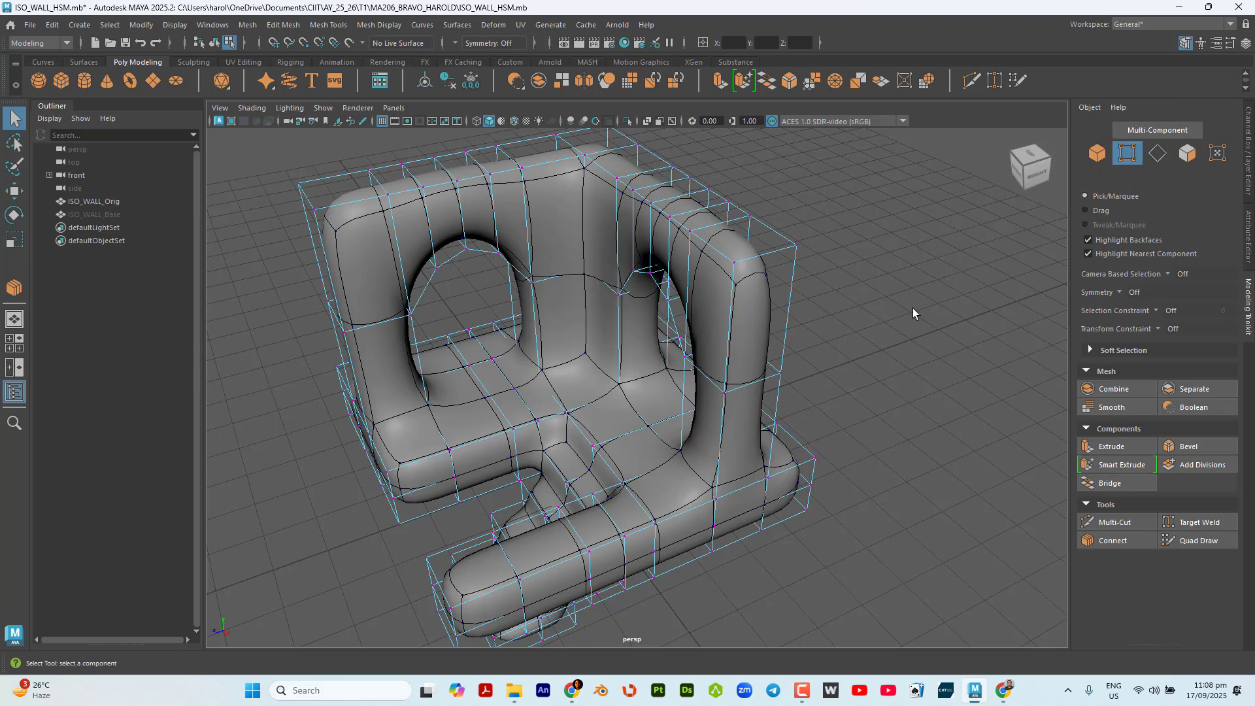
{"action": "mouse_move", "coordinate": [913, 308]}
{"action": "left_mouse_down", "text": "alt"}
{"action": "mouse_move", "coordinate": [888, 319]}
{"action": "mouse_move", "coordinate": [908, 325]}
{"action": "left_mouse_up", "text": "alt"}
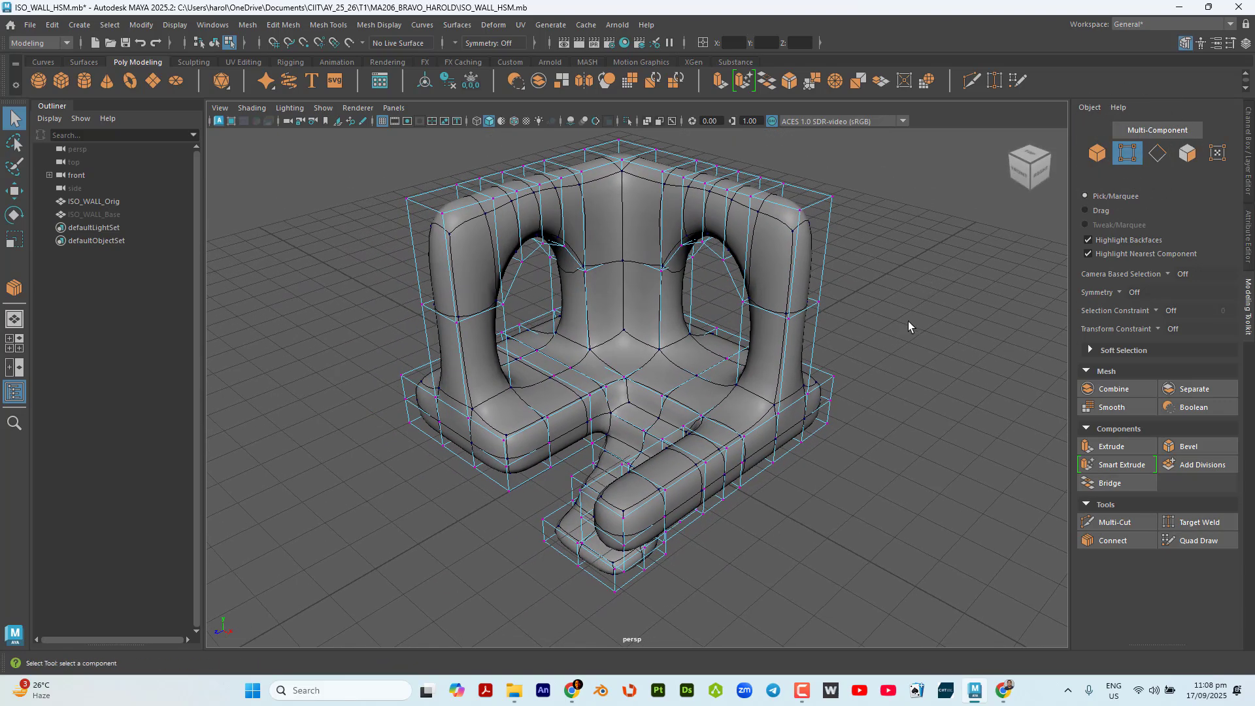
{"action": "scroll", "coordinate": [954, 470], "scroll_direction": "down", "scroll_amount": 2}
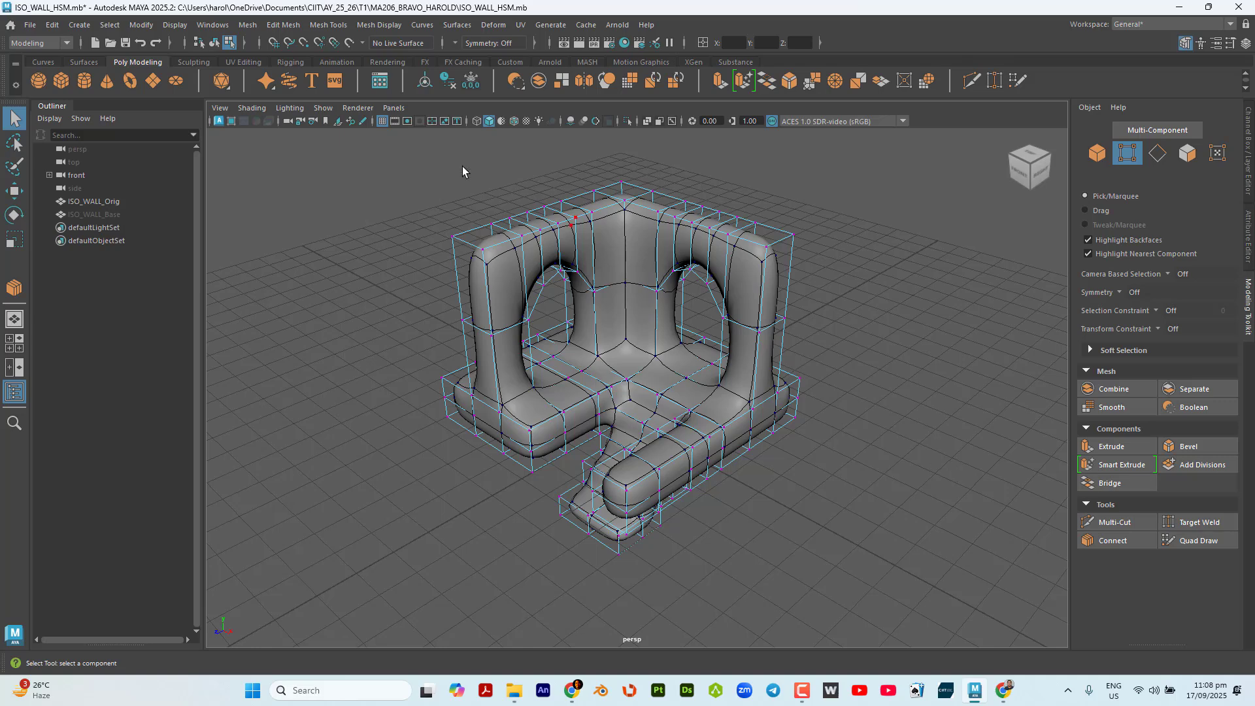
{"action": "left_click_drag", "start_coordinate": [358, 145], "coordinate": [894, 599]}
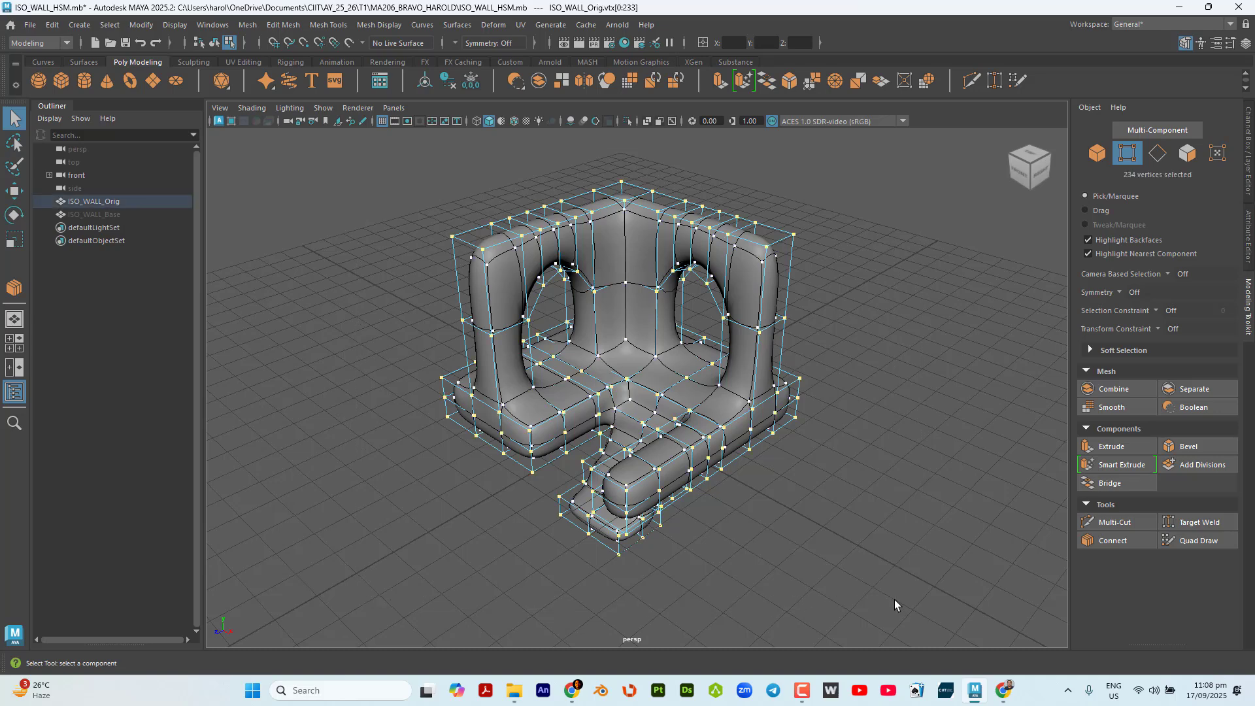
{"action": "left_click", "coordinate": [1142, 178]}
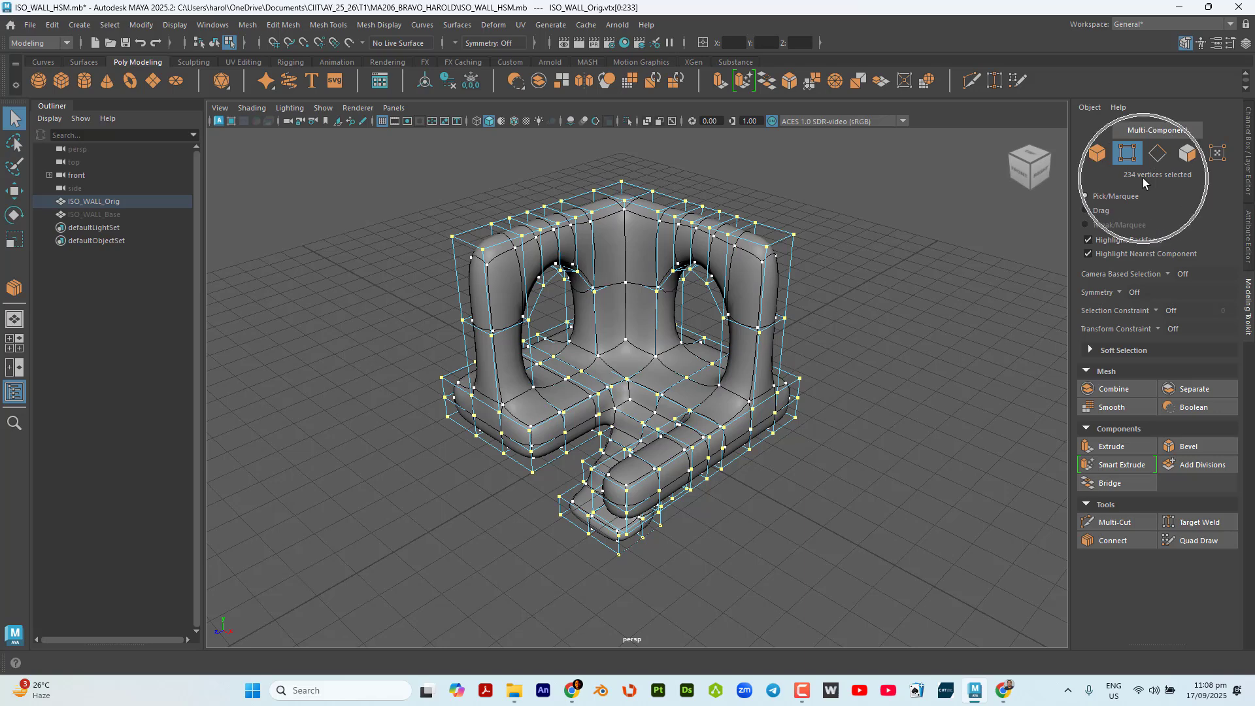
{"action": "left_click_drag", "start_coordinate": [364, 161], "coordinate": [909, 597]}
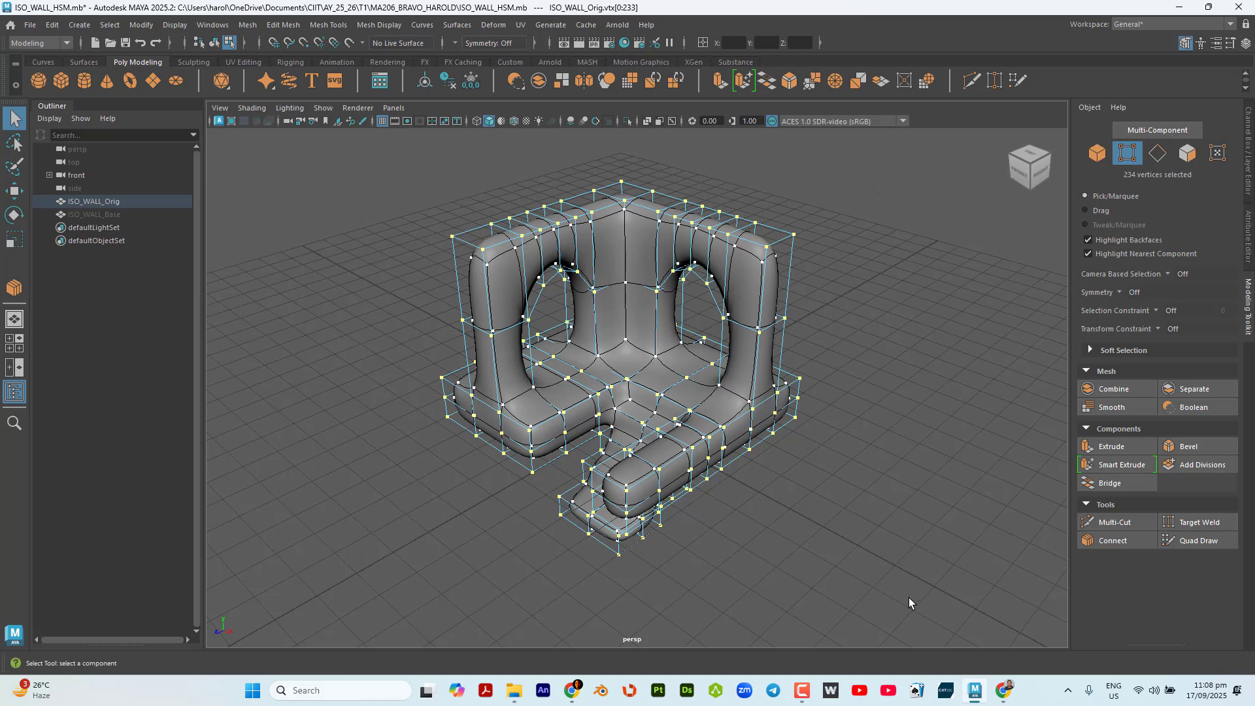
{"action": "left_click", "coordinate": [1148, 178]}
Merge the wall's selected vertices with the default distance threshold, return to the Select tool and clear the selection.
{"action": "left_click", "coordinate": [285, 25]}
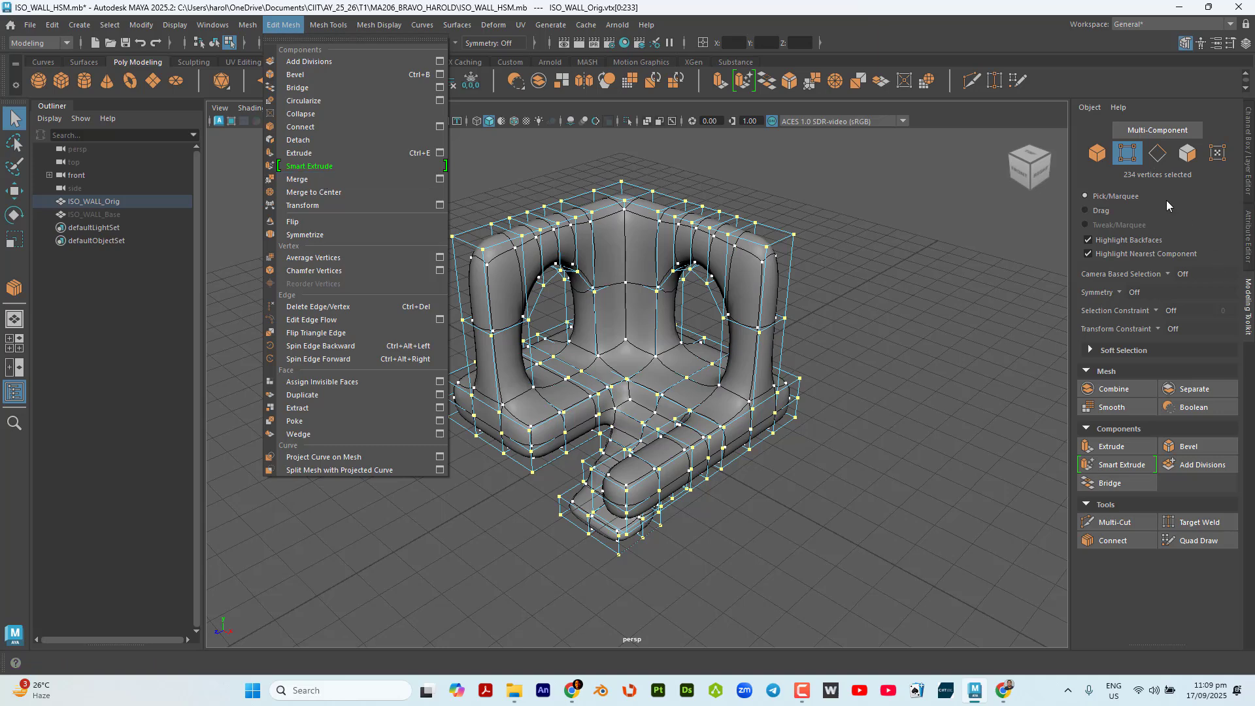
{"action": "key", "text": "ctrl"}
{"action": "key", "text": "ctrl"}
{"action": "key", "text": "ctrl"}
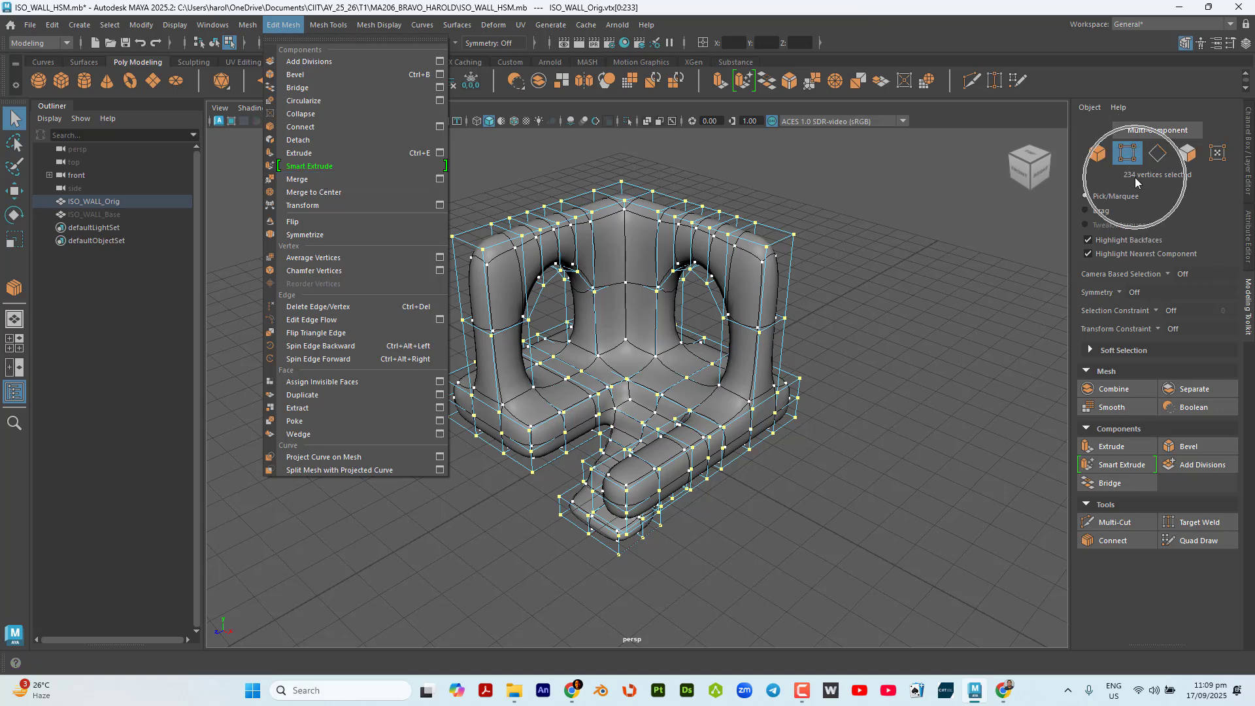
{"action": "key", "text": "ctrl"}
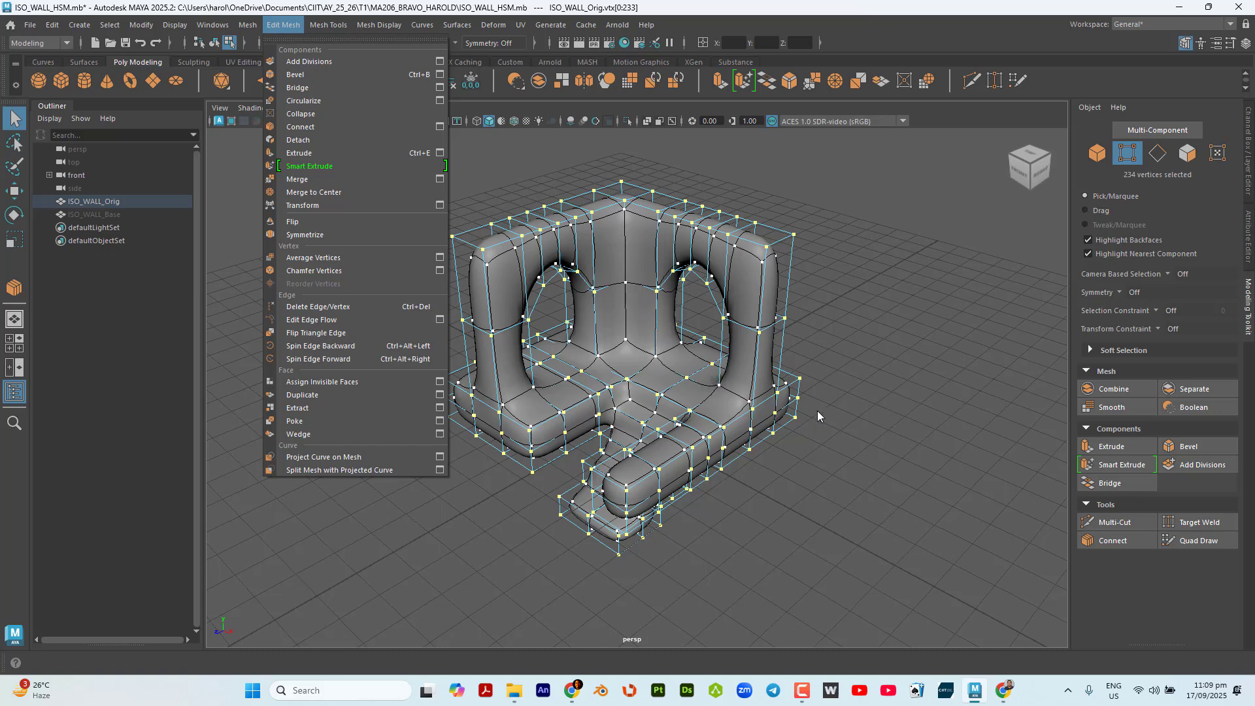
{"action": "left_click", "coordinate": [337, 179]}
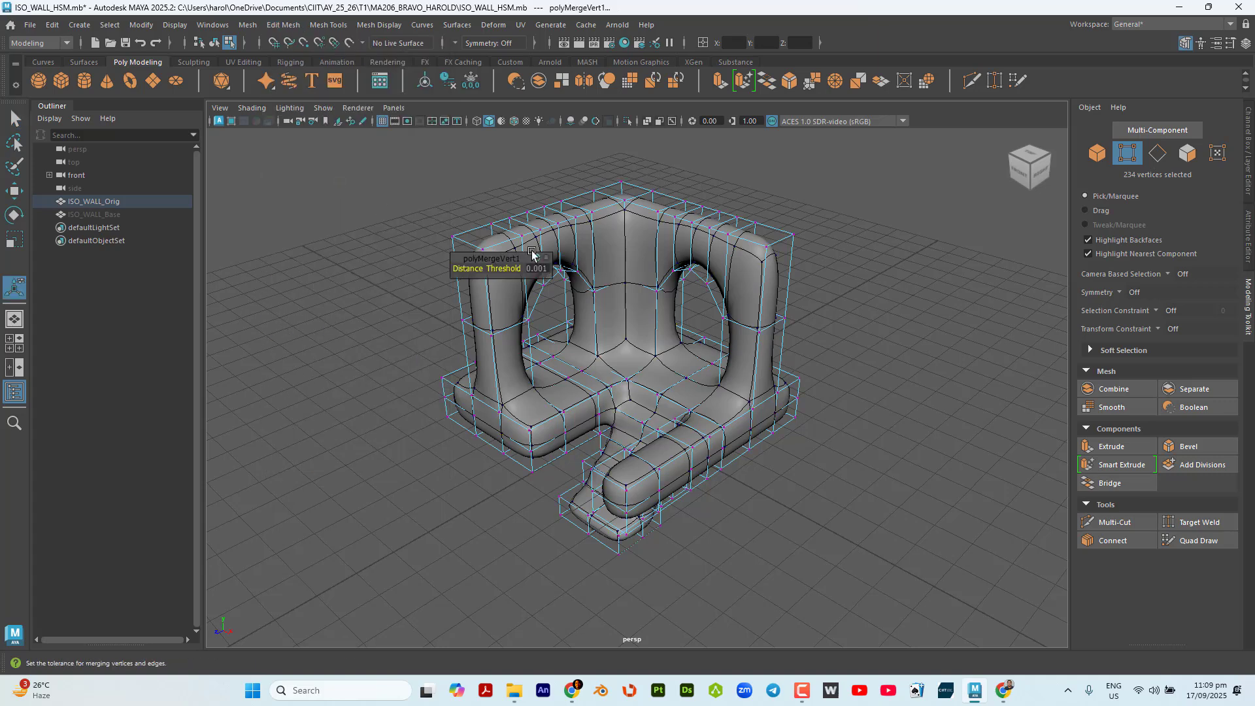
{"action": "left_click", "coordinate": [1137, 181]}
{"action": "key", "text": "q"}
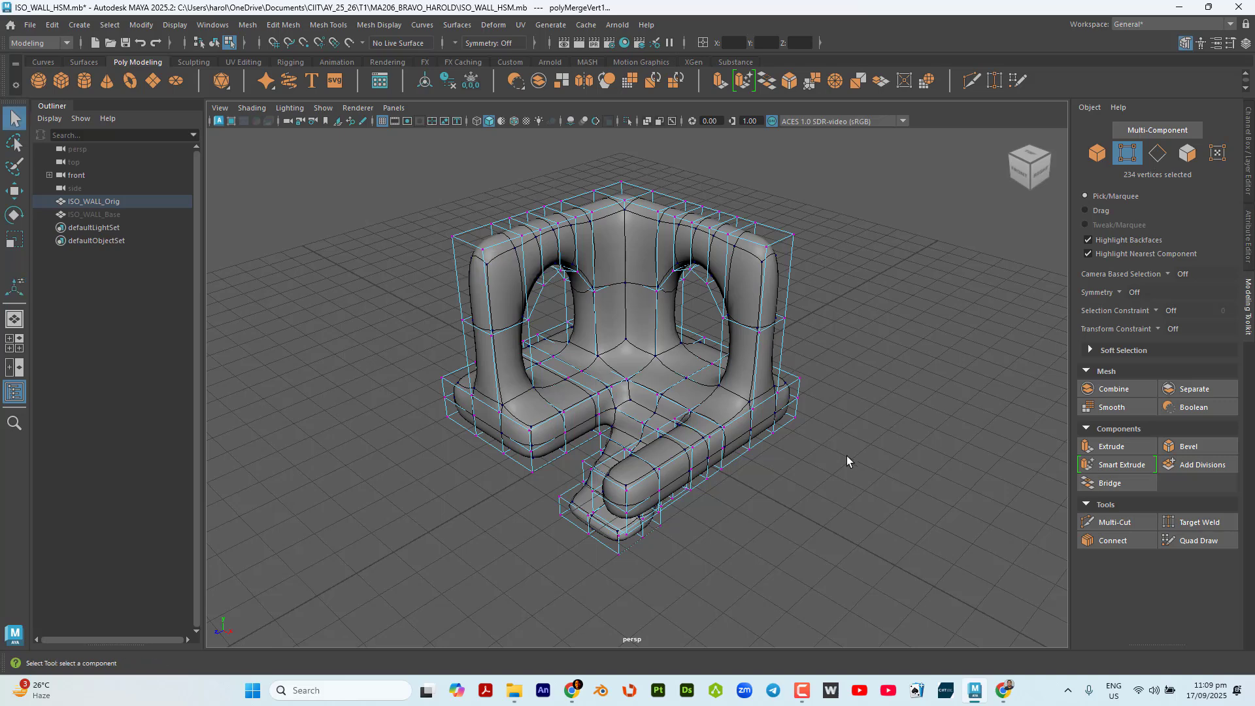
{"action": "left_click", "coordinate": [868, 468]}
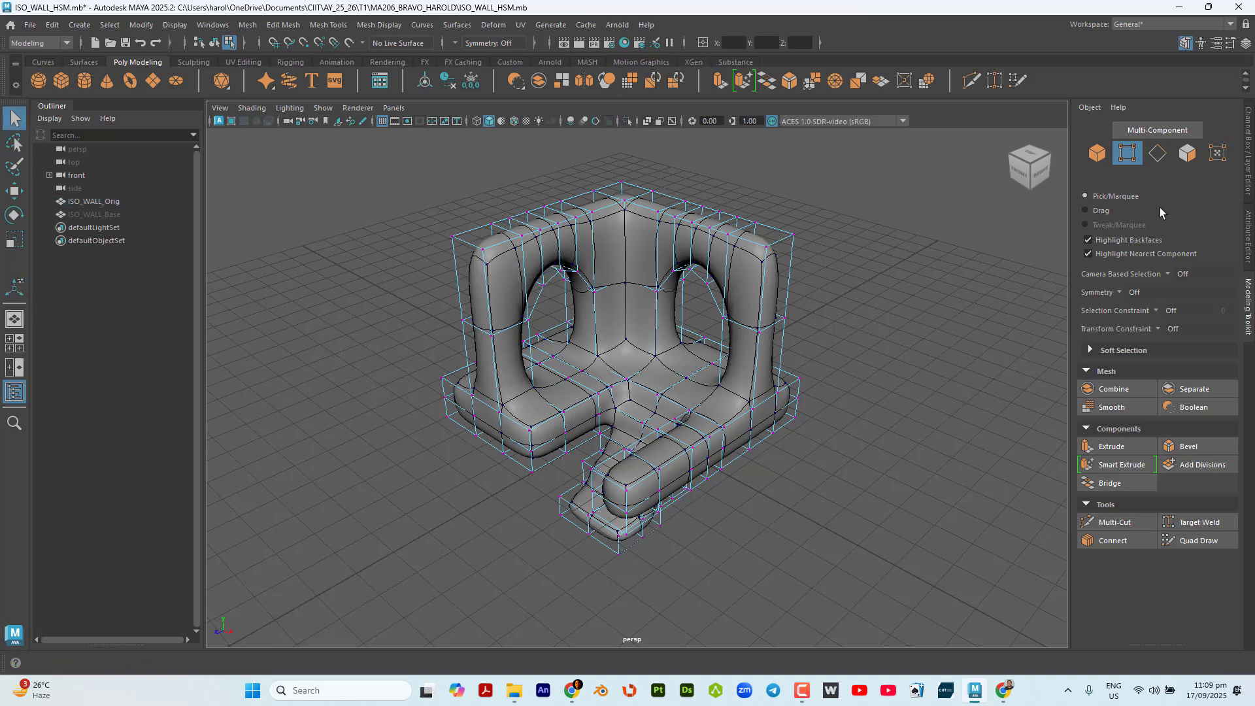
Switch to edge selection and set the selection constraint to Edge Ring.
{"action": "left_click", "coordinate": [1166, 157]}
{"action": "left_click_drag", "start_coordinate": [947, 283], "coordinate": [771, 307], "text": "alt"}
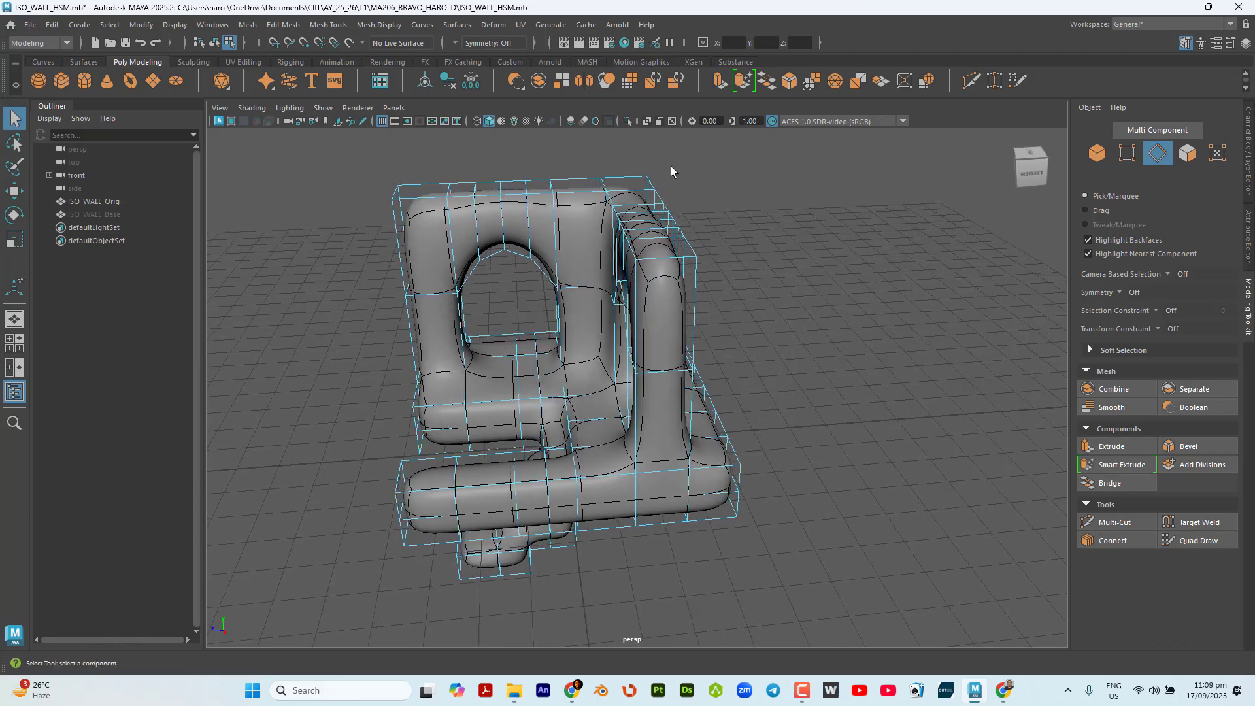
{"action": "left_click_drag", "start_coordinate": [661, 528], "coordinate": [818, 429], "text": "alt"}
{"action": "scroll", "coordinate": [690, 462], "scroll_direction": "up", "scroll_amount": 3}
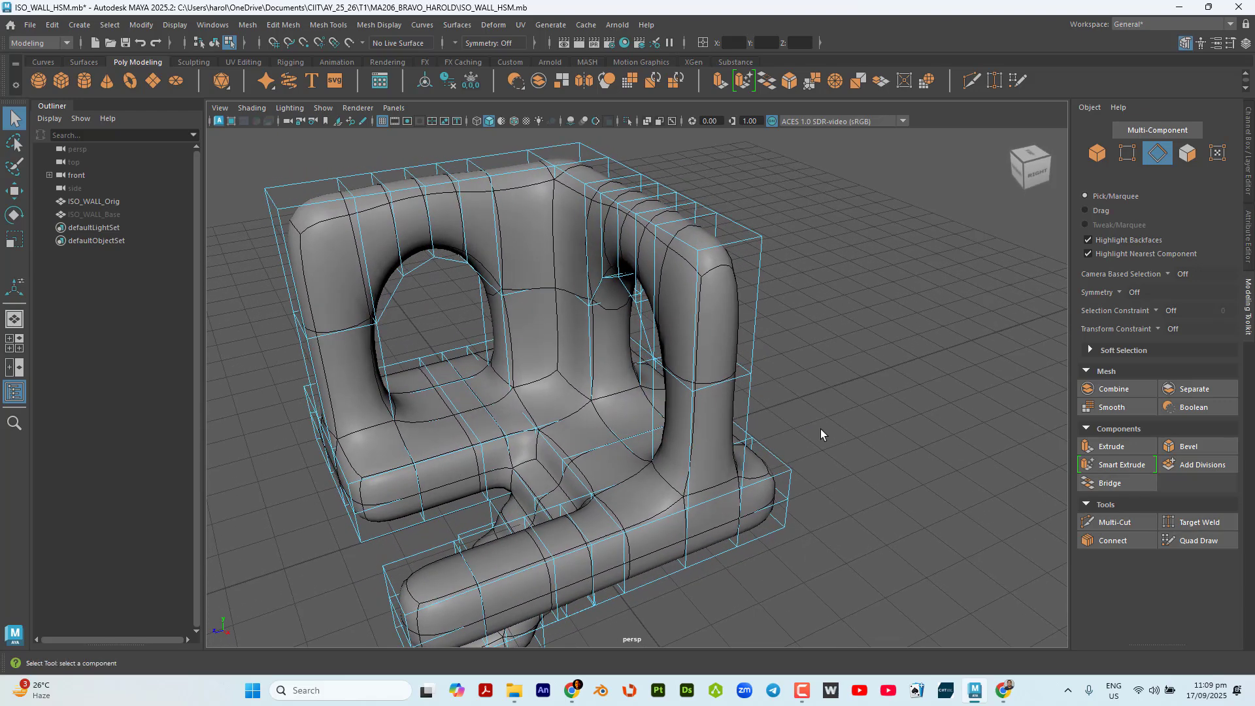
{"action": "left_click", "coordinate": [1123, 315]}
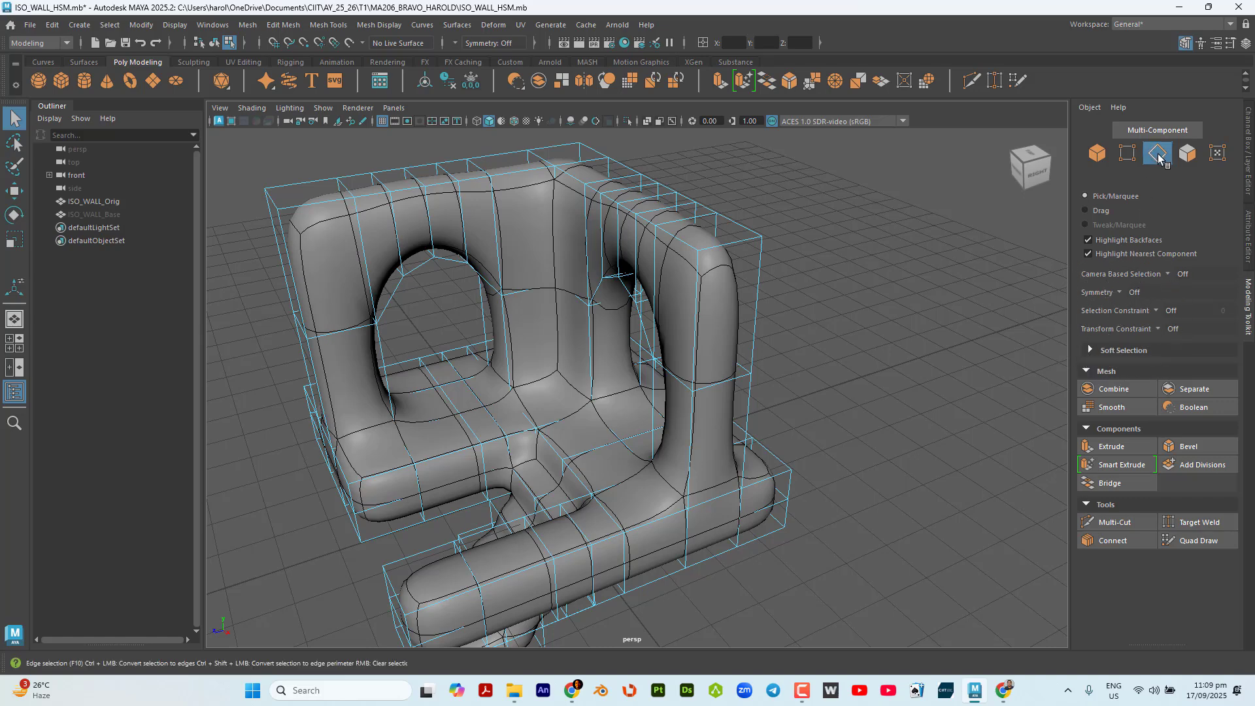
{"action": "left_click", "coordinate": [1157, 153]}
{"action": "left_click", "coordinate": [1142, 314]}
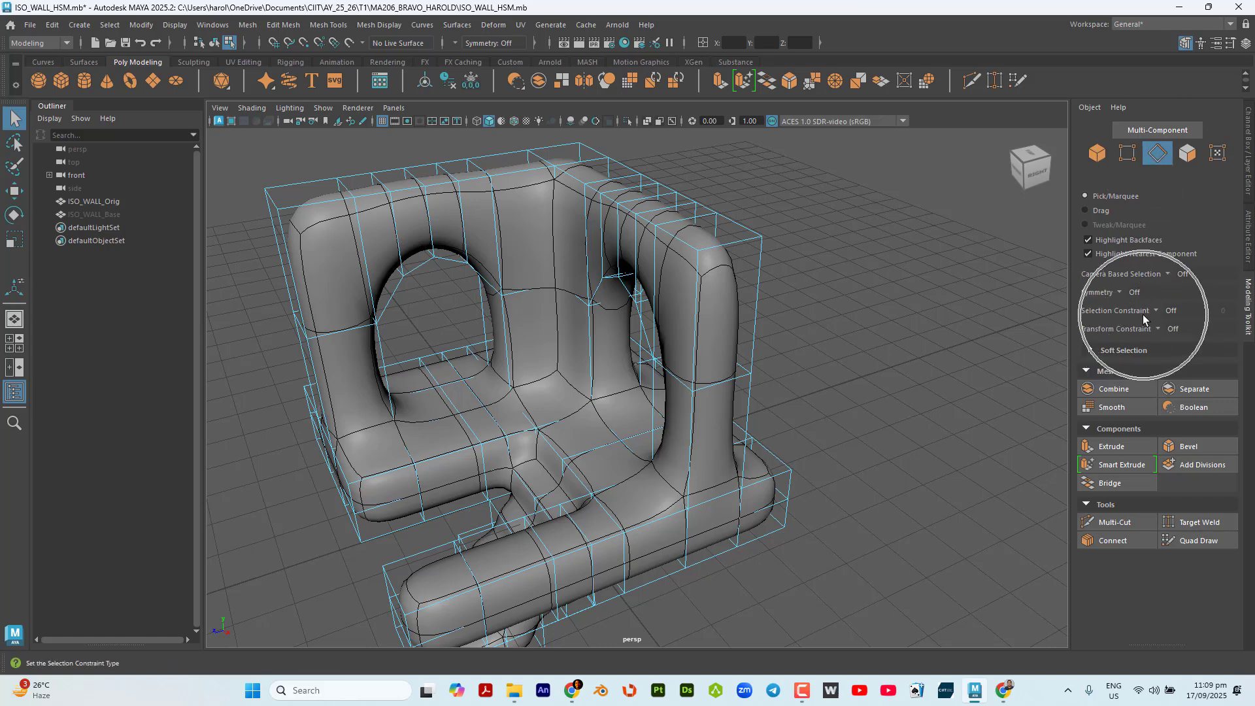
{"action": "left_click", "coordinate": [1157, 311]}
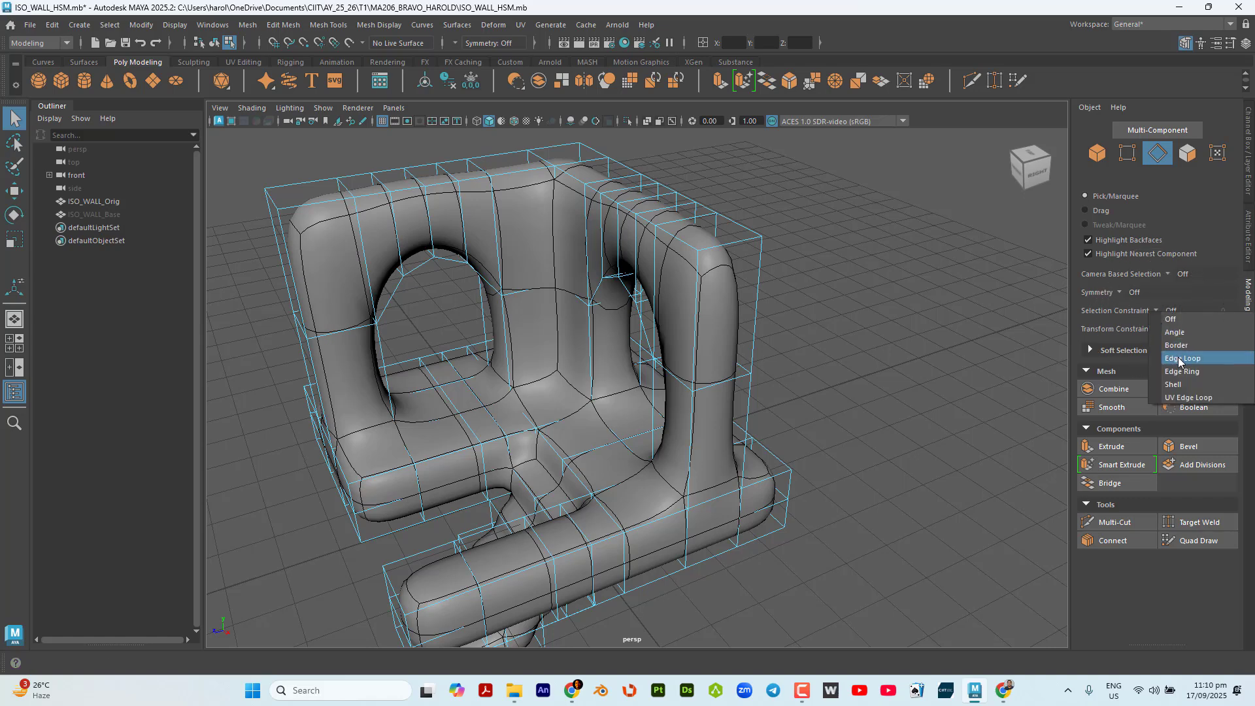
{"action": "left_click", "coordinate": [1202, 371]}
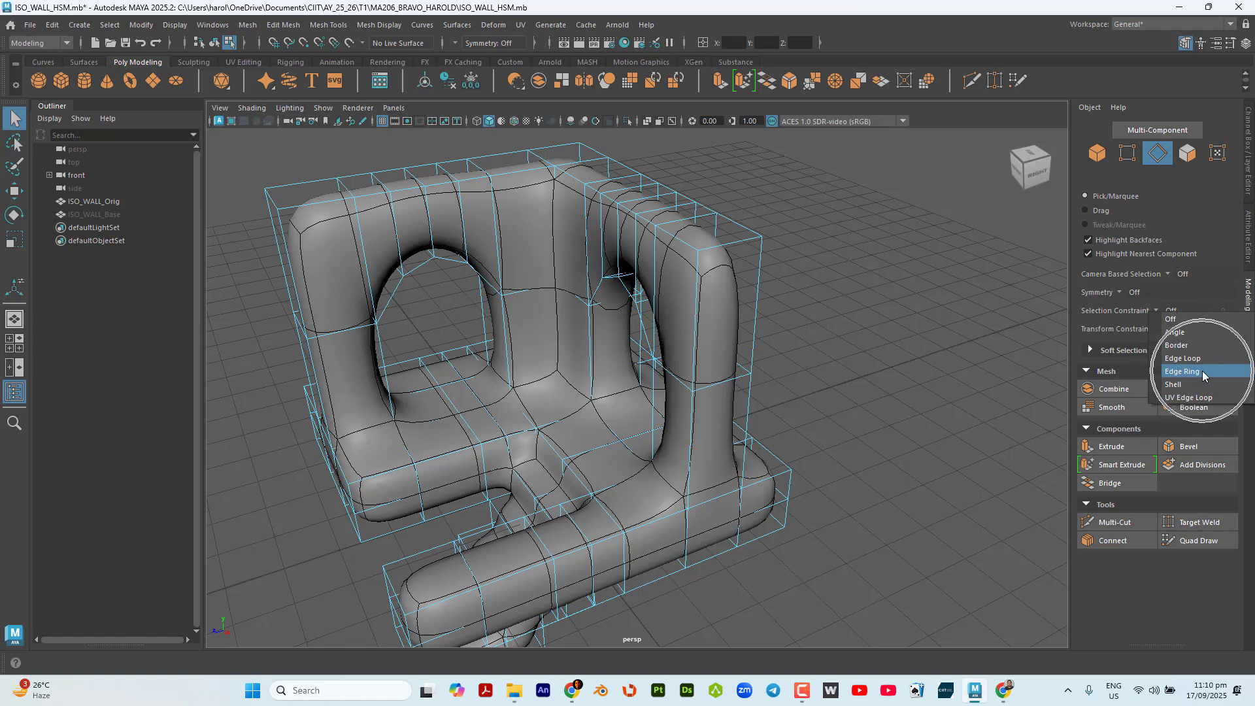
Select the ring of edges that crosses the thickness of the wall beside the long front ledge, around its top, end and underside.
{"action": "left_click_drag", "start_coordinate": [946, 323], "coordinate": [914, 330], "text": "alt"}
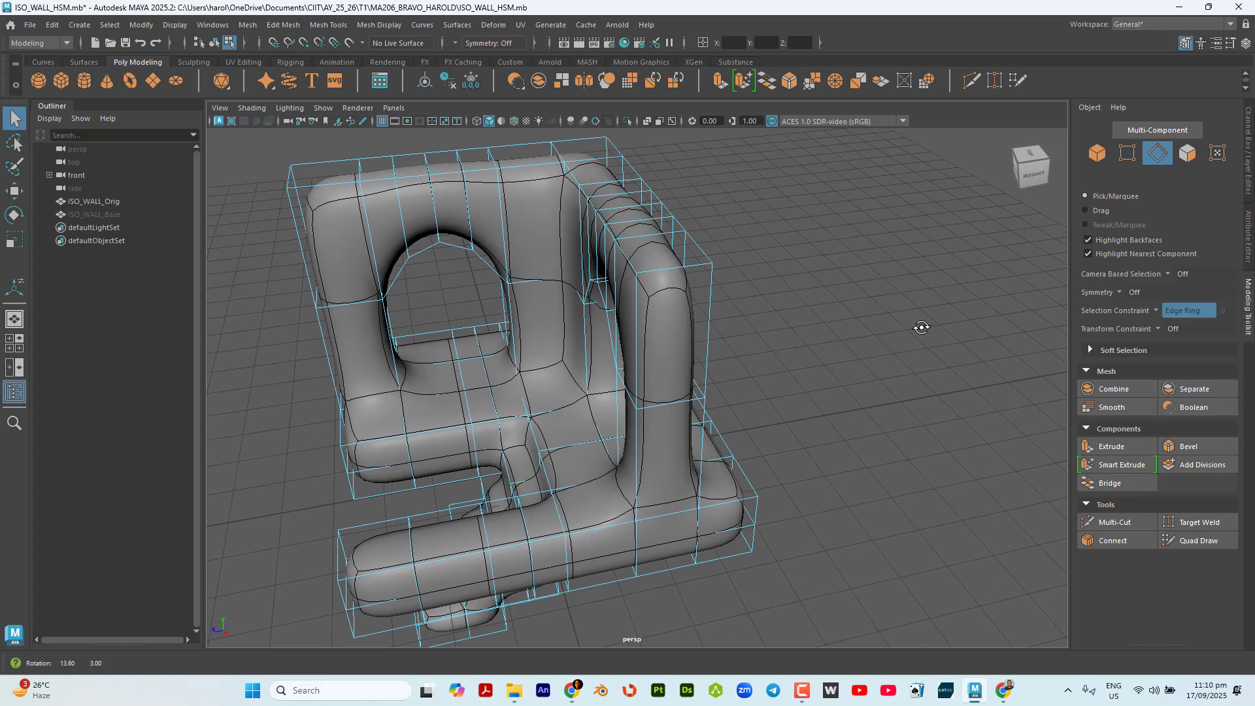
{"action": "left_click", "coordinate": [680, 271]}
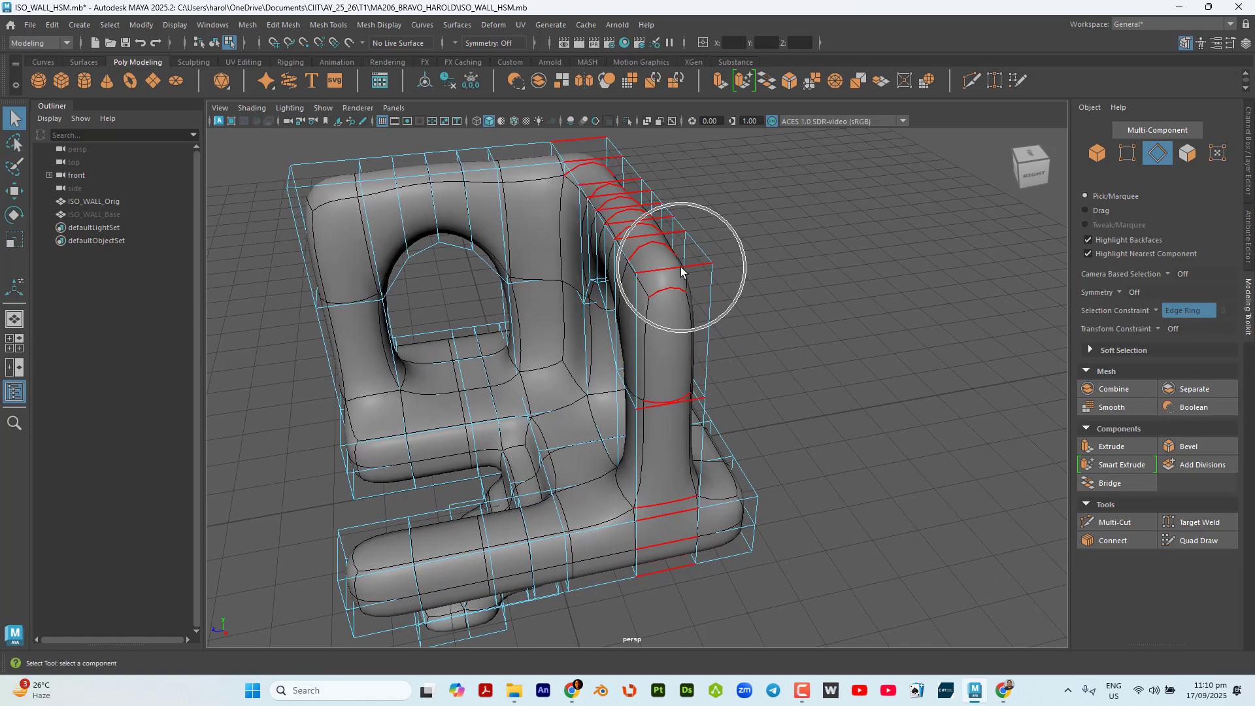
{"action": "left_click", "coordinate": [821, 323]}
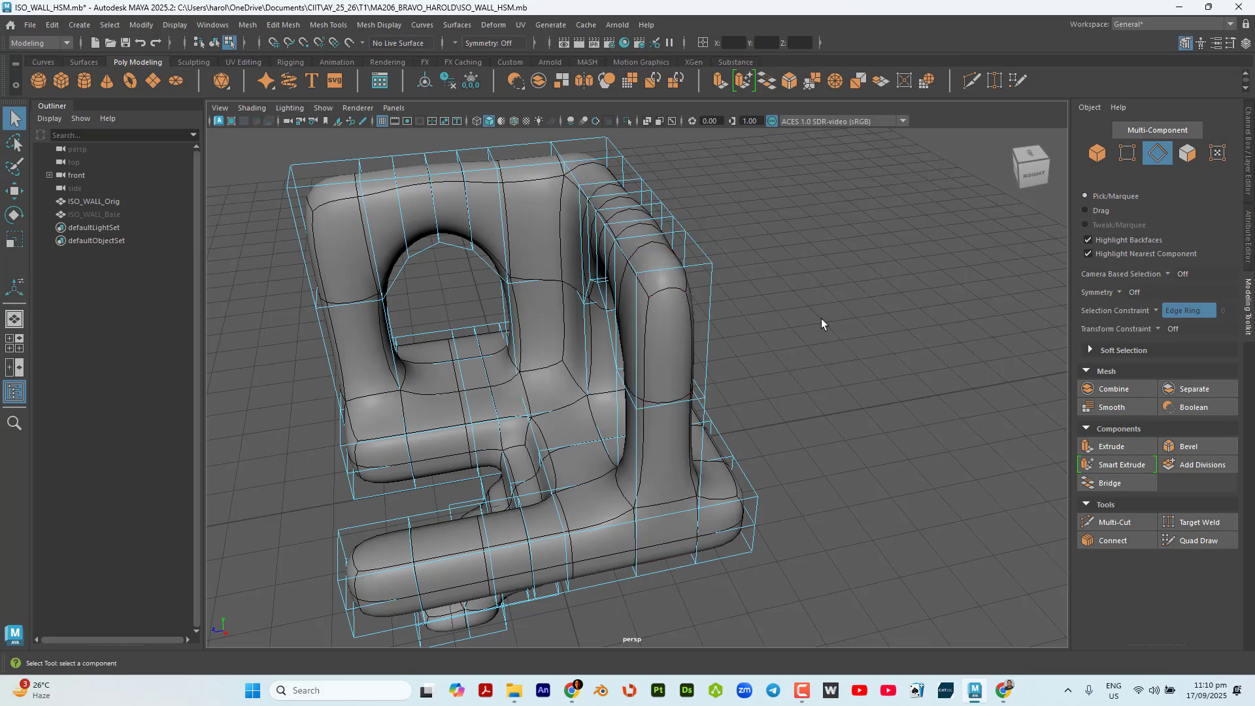
{"action": "left_click_drag", "start_coordinate": [821, 322], "coordinate": [840, 386], "text": "alt"}
{"action": "left_click", "coordinate": [606, 188]}
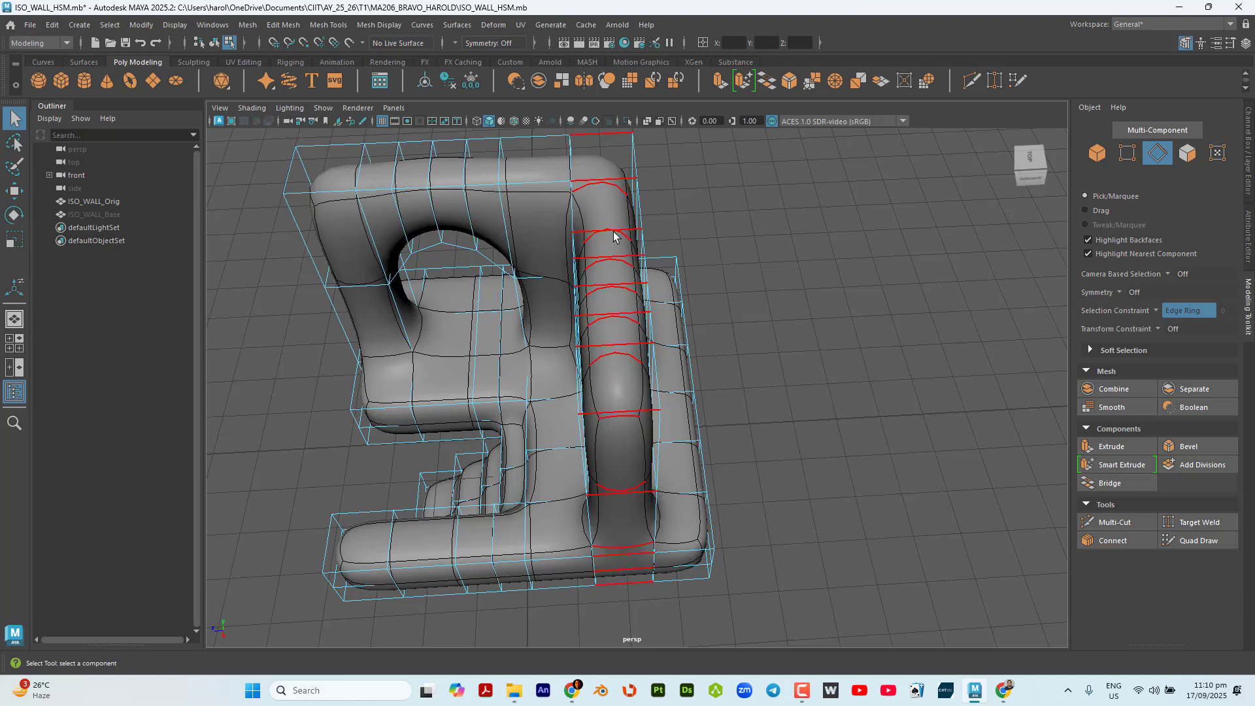
{"action": "left_click", "coordinate": [854, 526]}
{"action": "left_click_drag", "start_coordinate": [854, 526], "coordinate": [860, 437], "text": "alt"}
{"action": "left_click", "coordinate": [671, 336]}
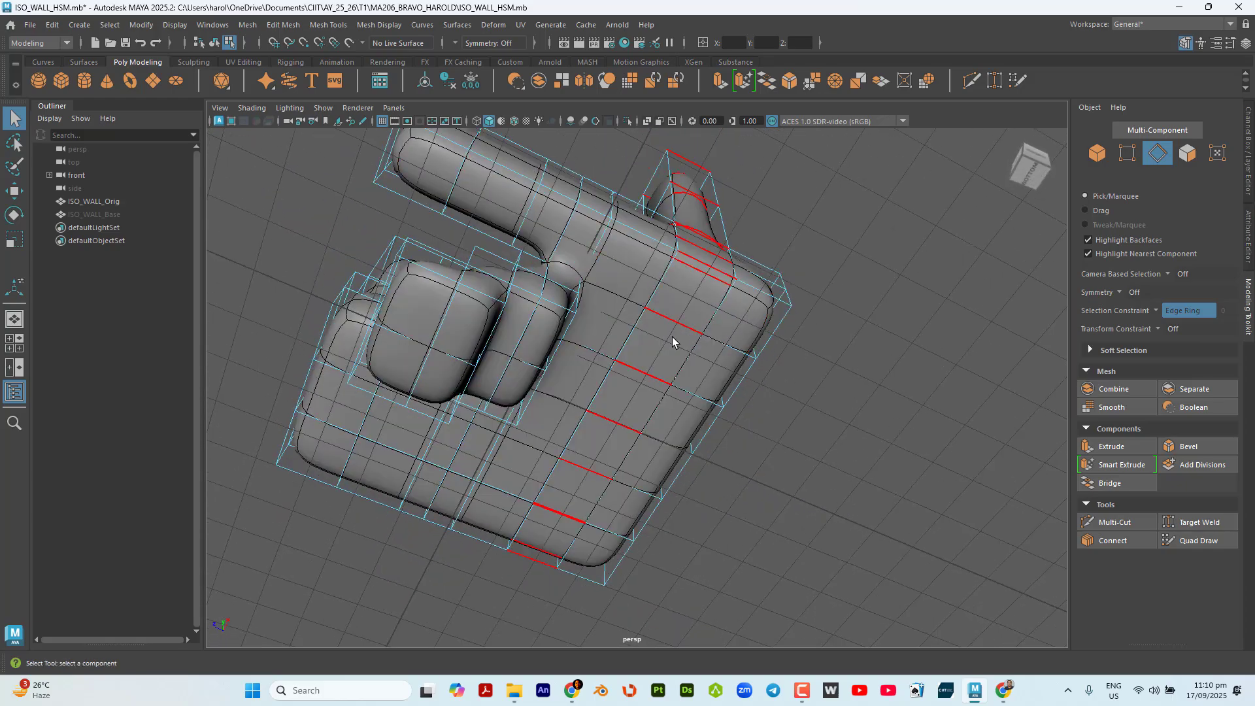
{"action": "left_click_drag", "start_coordinate": [706, 314], "coordinate": [876, 353], "text": "alt"}
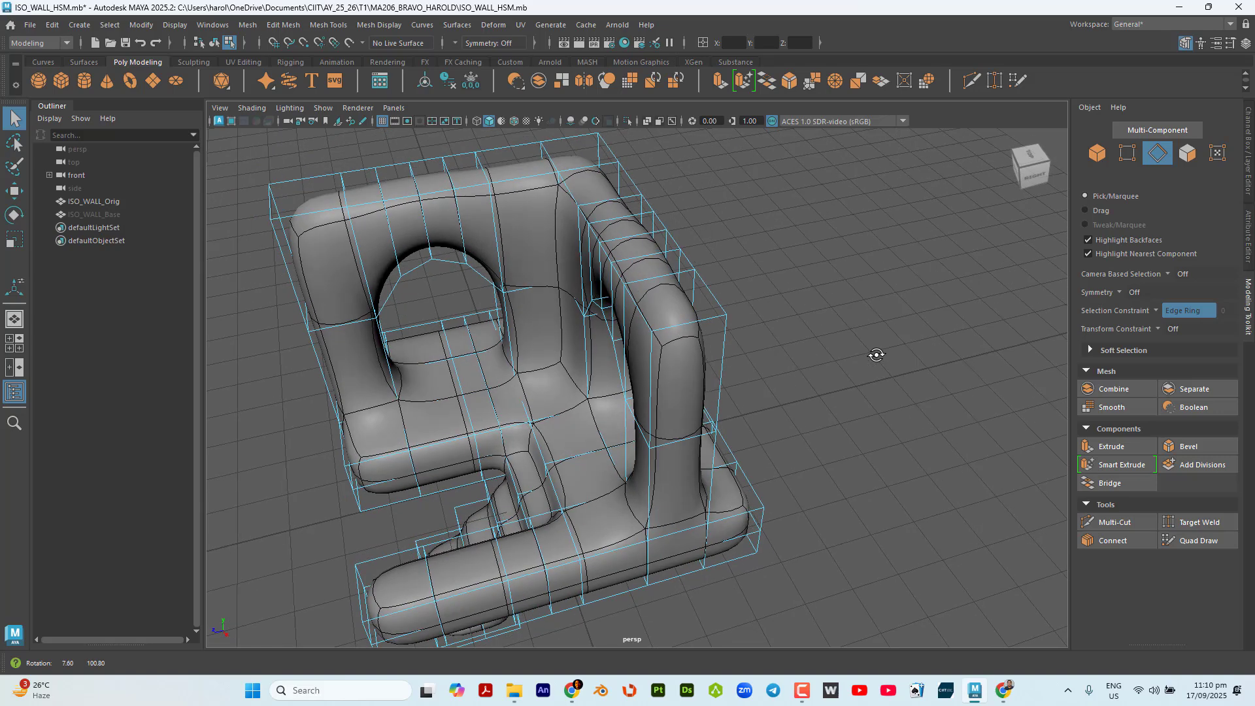
{"action": "left_click", "coordinate": [690, 327]}
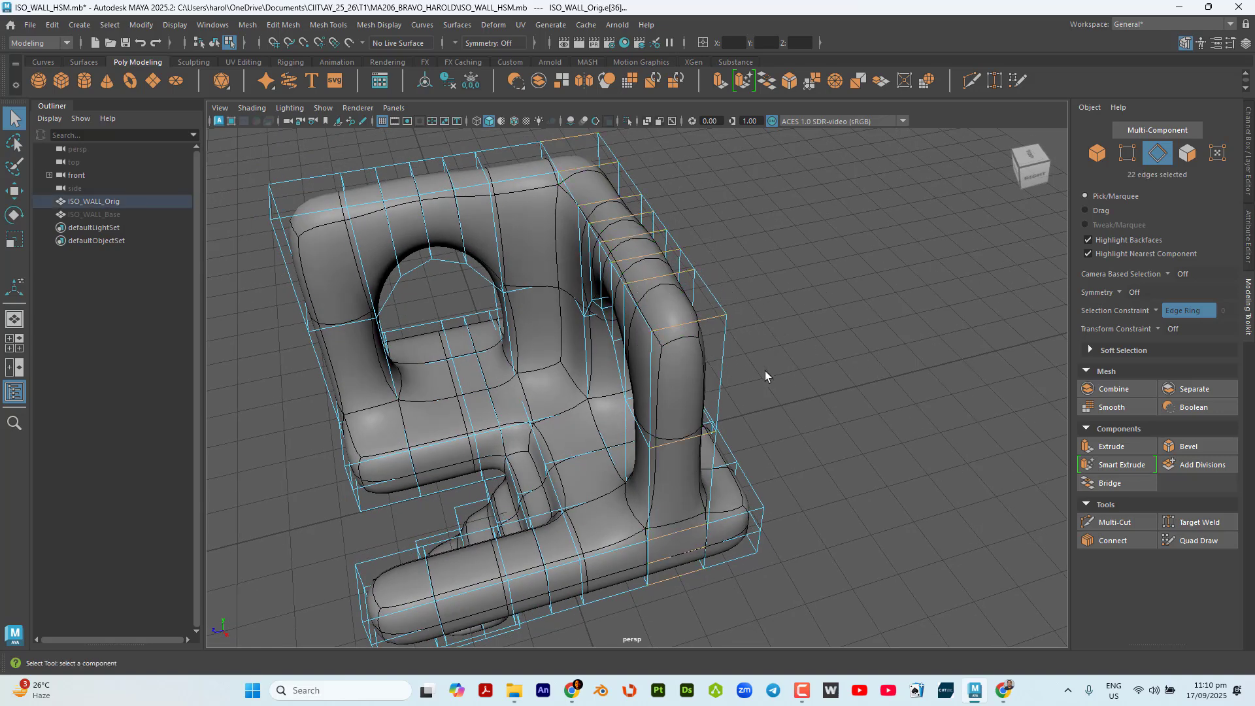
Connect the selected edge ring with 2 segments and a pinch of 1.25, and return to the Select tool.
{"action": "left_click", "coordinate": [1121, 540]}
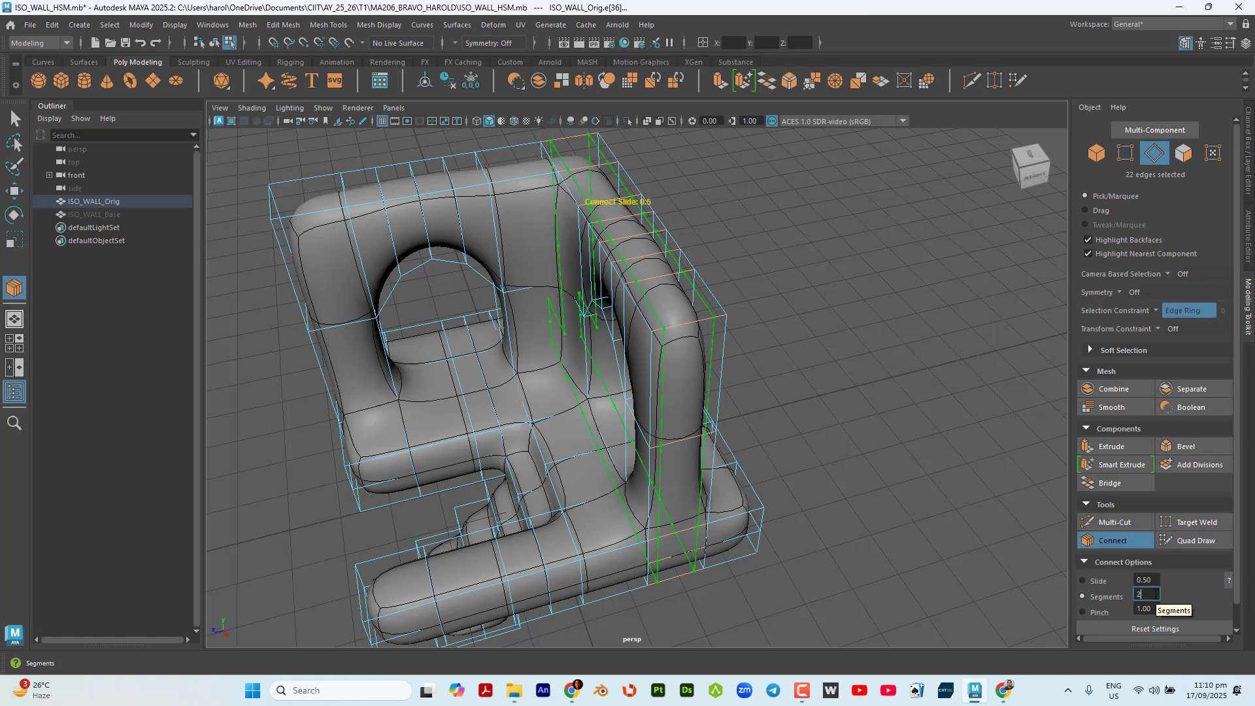
{"action": "left_click", "coordinate": [1149, 609]}
{"action": "type", "text": "1.25"}
{"action": "key", "text": "Return"}
{"action": "mouse_move", "coordinate": [729, 355]}
{"action": "left_mouse_down", "text": "alt"}
{"action": "mouse_move", "coordinate": [693, 358]}
{"action": "mouse_move", "coordinate": [735, 366]}
{"action": "left_mouse_up", "text": "alt"}
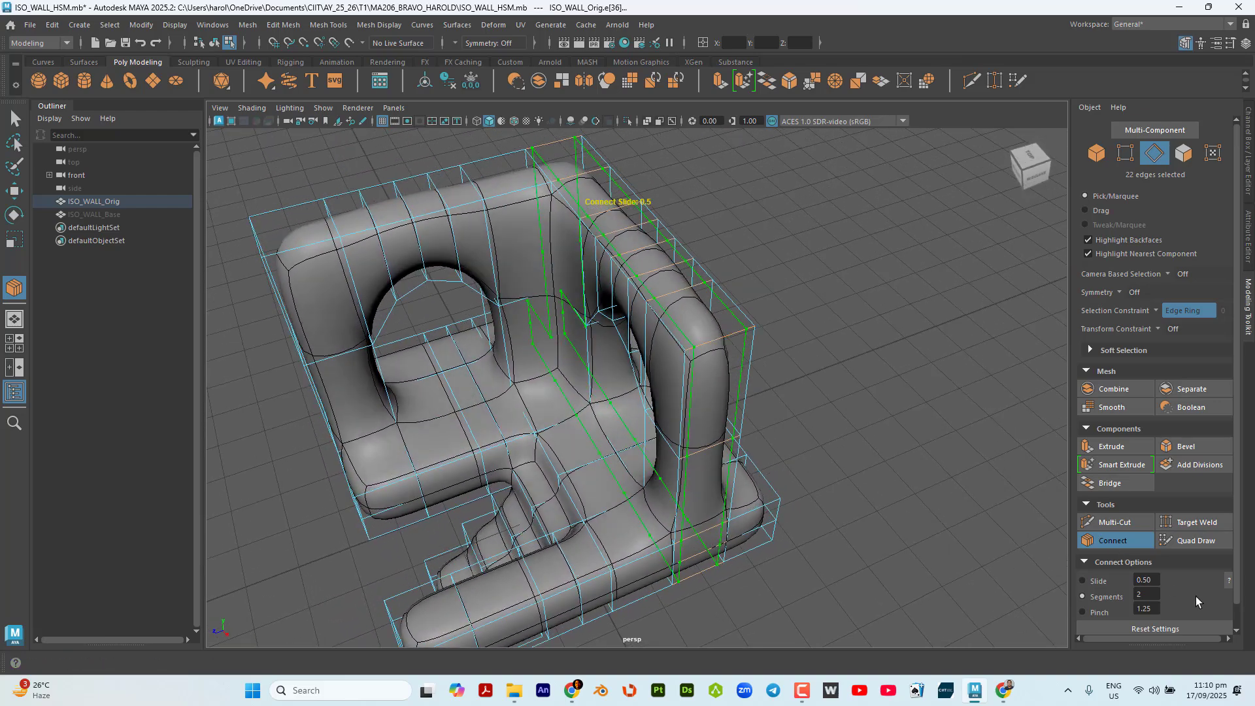
{"action": "left_click", "coordinate": [11, 119]}
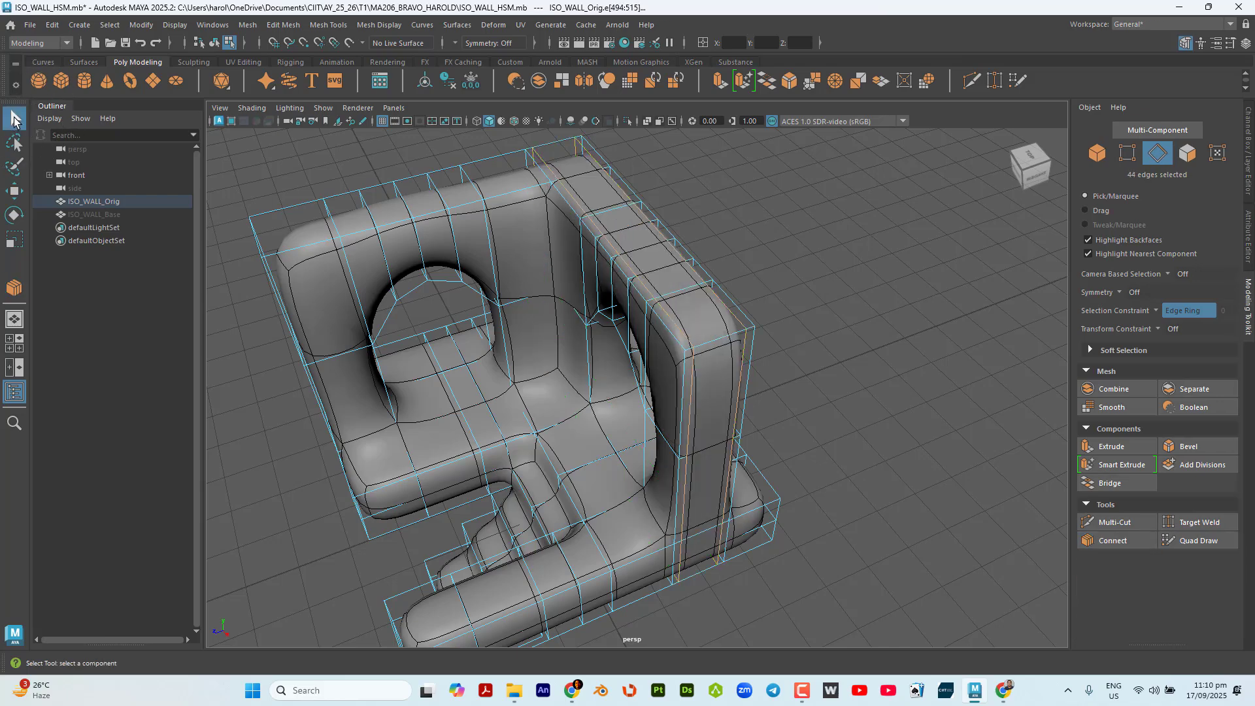
Turn off the Edge Ring selection constraint.
{"action": "left_click_drag", "start_coordinate": [757, 364], "coordinate": [742, 347], "text": "alt"}
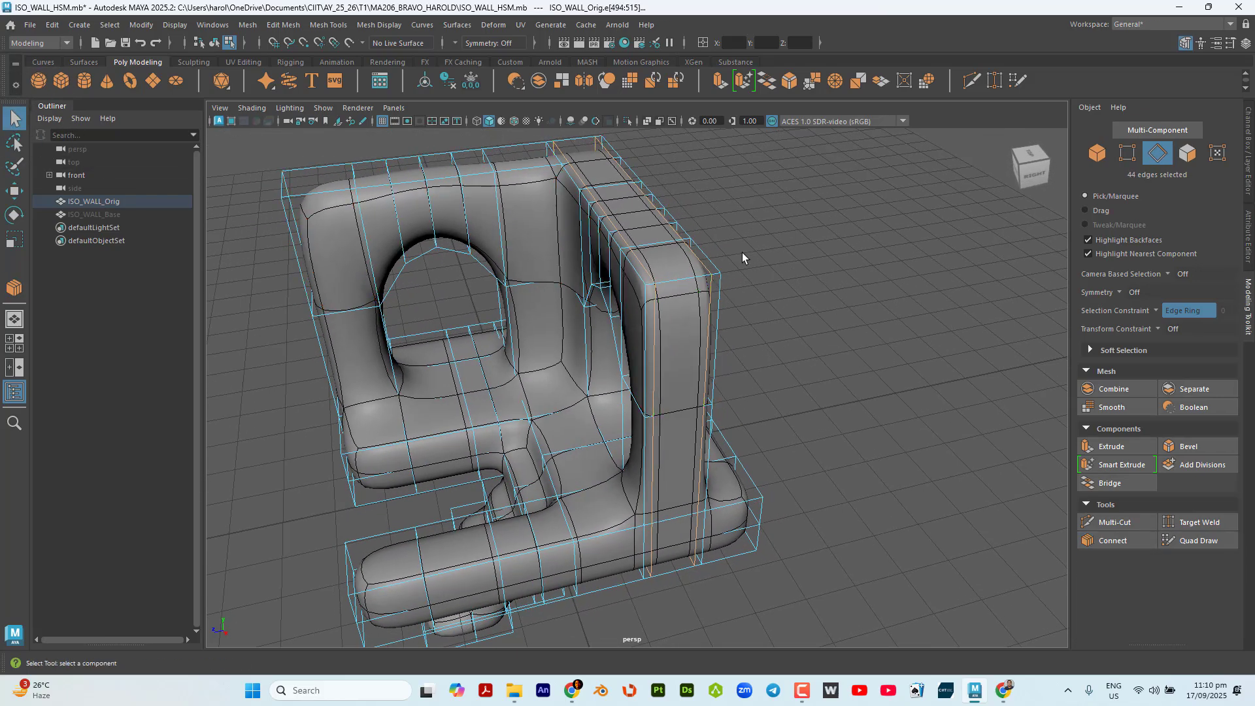
{"action": "left_click", "coordinate": [1176, 311]}
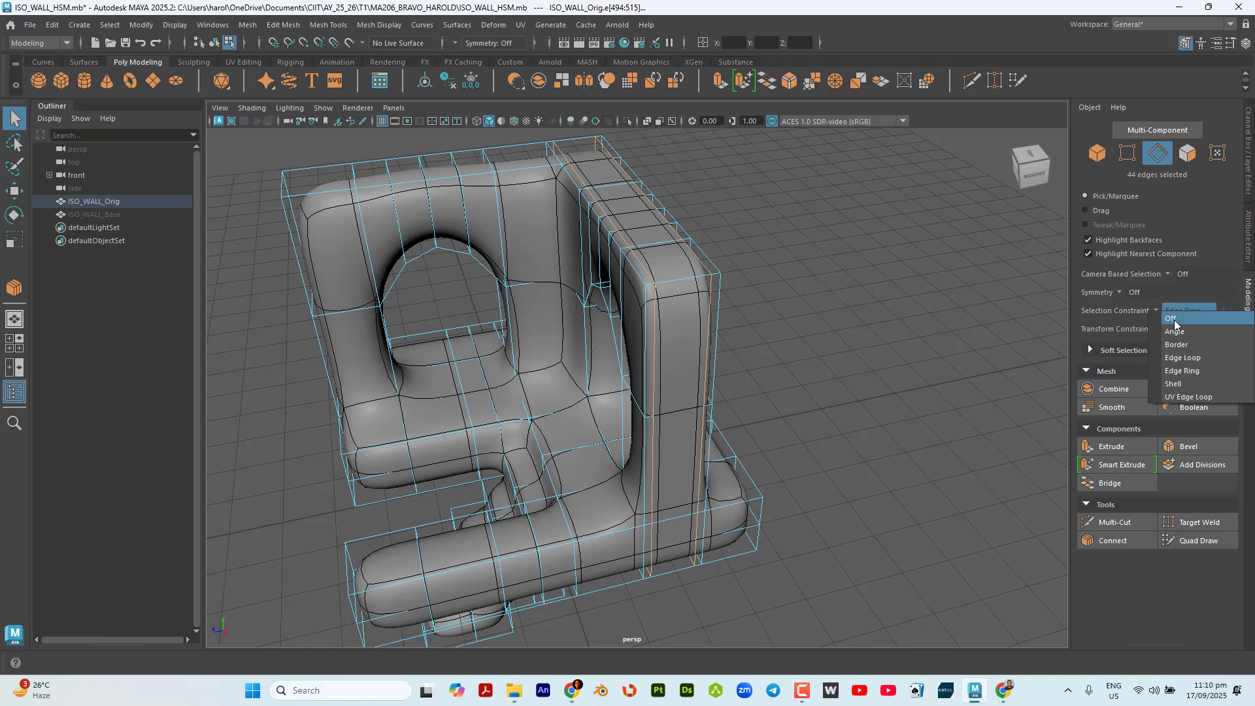
{"action": "left_click", "coordinate": [1203, 317]}
Examine the new edge loops along the top and end of the wall in the smooth preview.
{"action": "scroll", "coordinate": [658, 247], "scroll_direction": "up", "scroll_amount": 8}
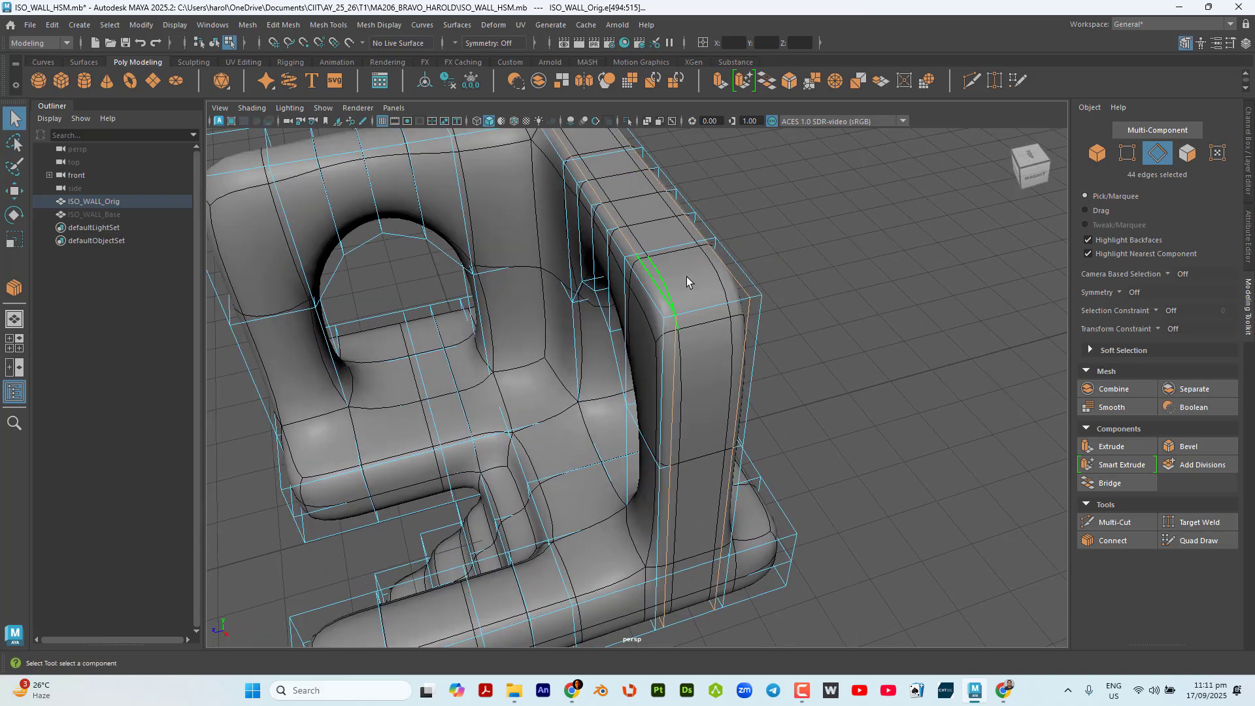
{"action": "scroll", "coordinate": [713, 282], "scroll_direction": "down", "scroll_amount": 5}
{"action": "left_click_drag", "start_coordinate": [714, 281], "coordinate": [662, 242], "text": "alt"}
{"action": "scroll", "coordinate": [659, 188], "scroll_direction": "up", "scroll_amount": 3}
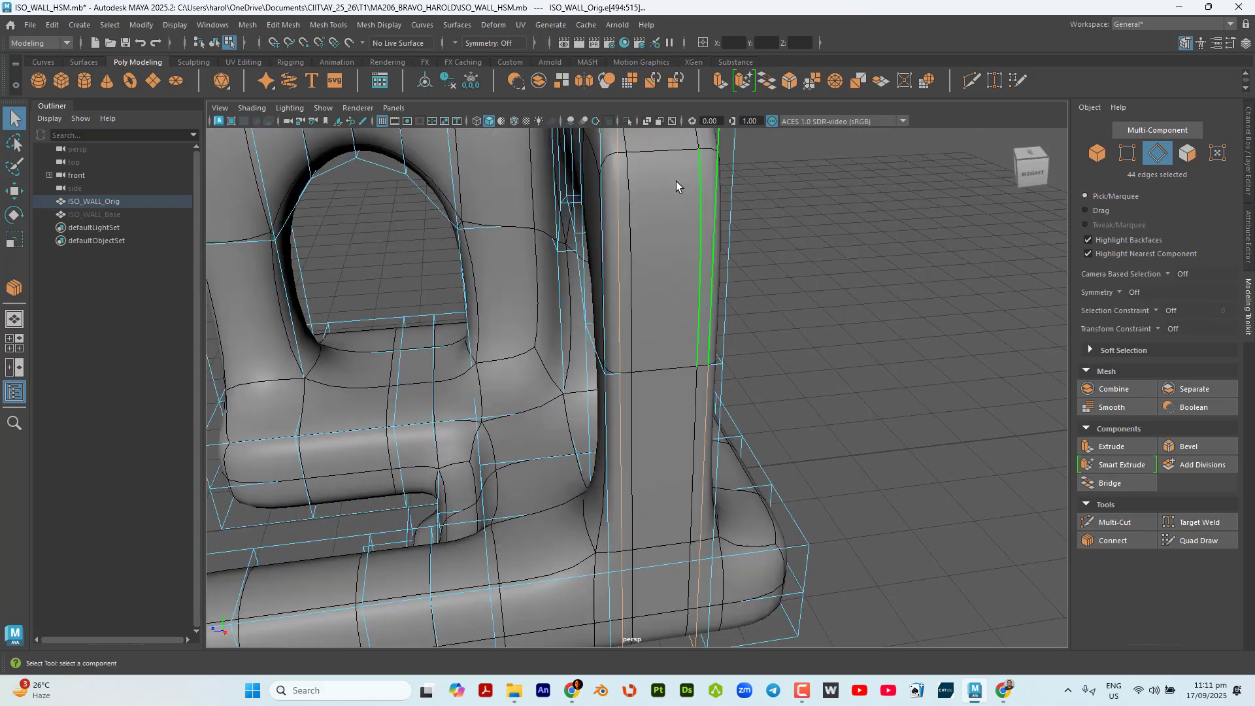
{"action": "left_click_drag", "start_coordinate": [673, 191], "coordinate": [659, 215], "text": "alt"}
{"action": "scroll", "coordinate": [650, 219], "scroll_direction": "down", "scroll_amount": 4}
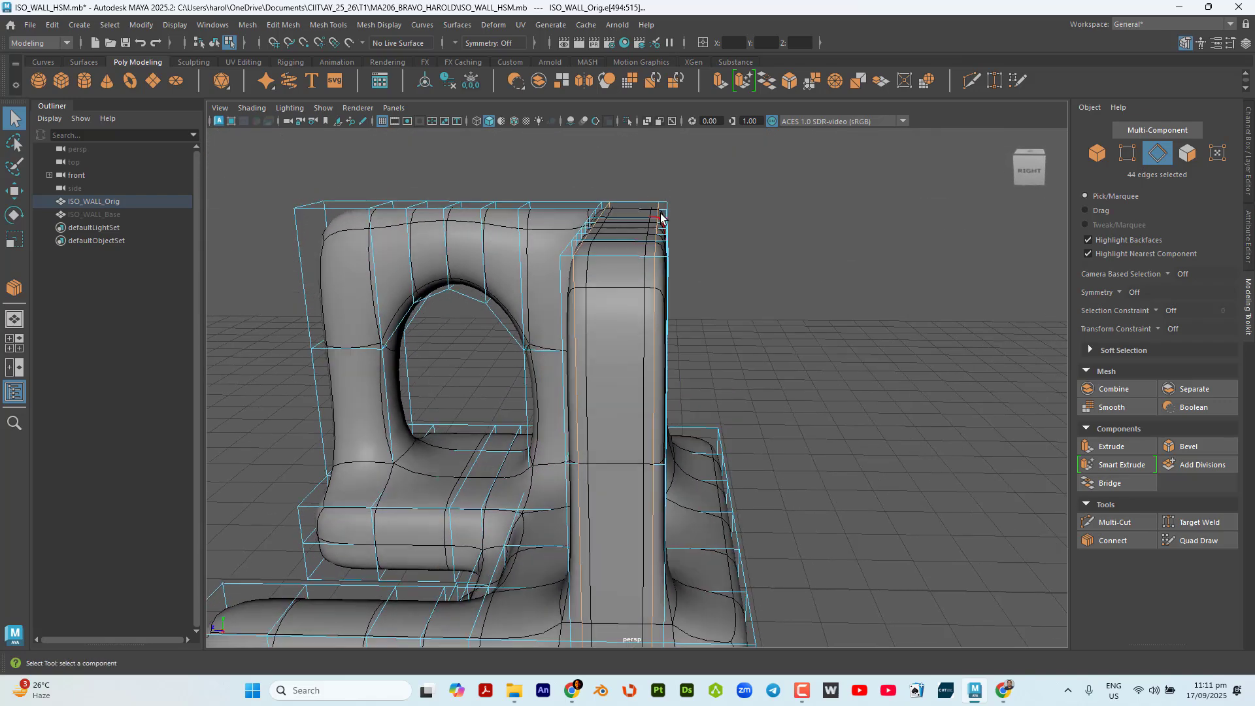
Examine how the new edge loops shape the top and end of the wall in the smooth preview.
{"action": "scroll", "coordinate": [665, 219], "scroll_direction": "up", "scroll_amount": 5}
{"action": "middle_click_drag", "start_coordinate": [667, 219], "coordinate": [664, 333], "text": "alt"}
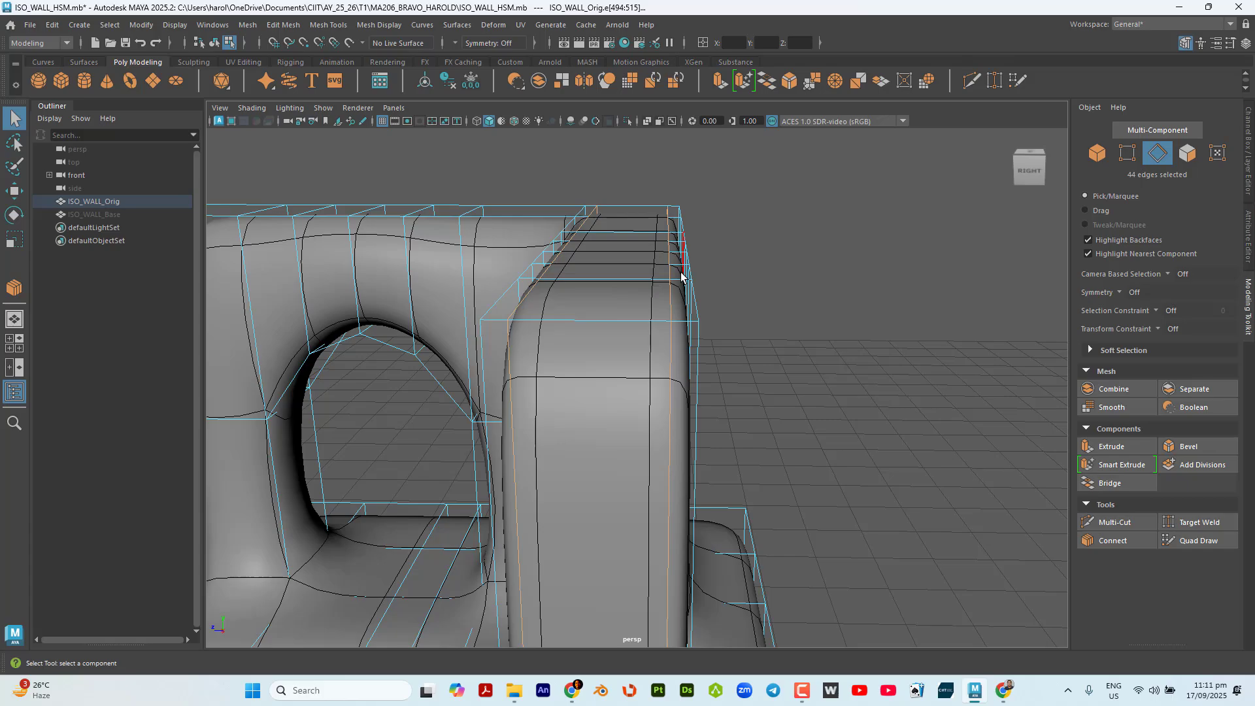
{"action": "scroll", "coordinate": [621, 294], "scroll_direction": "down", "scroll_amount": 4}
{"action": "left_click_drag", "start_coordinate": [616, 297], "coordinate": [696, 354], "text": "alt"}
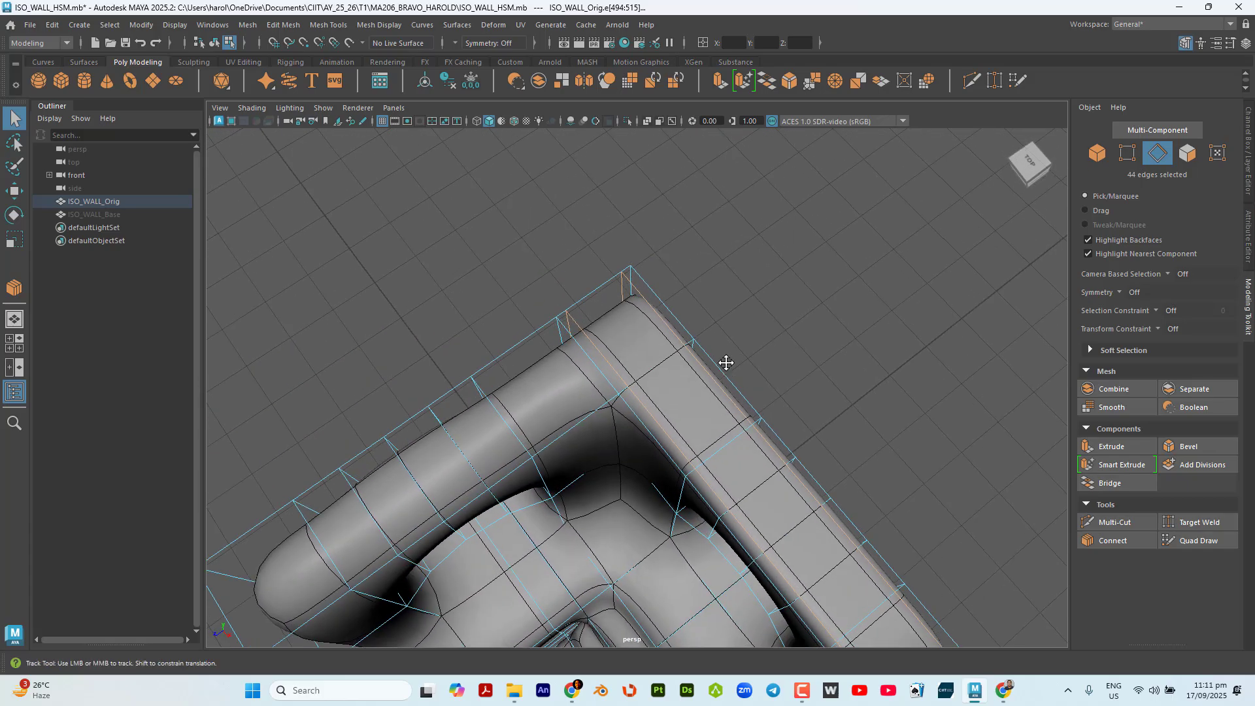
{"action": "middle_click_drag", "start_coordinate": [725, 362], "coordinate": [549, 189], "text": "alt"}
{"action": "scroll", "coordinate": [652, 374], "scroll_direction": "down", "scroll_amount": 2}
{"action": "left_click_drag", "start_coordinate": [642, 379], "coordinate": [598, 323], "text": "alt"}
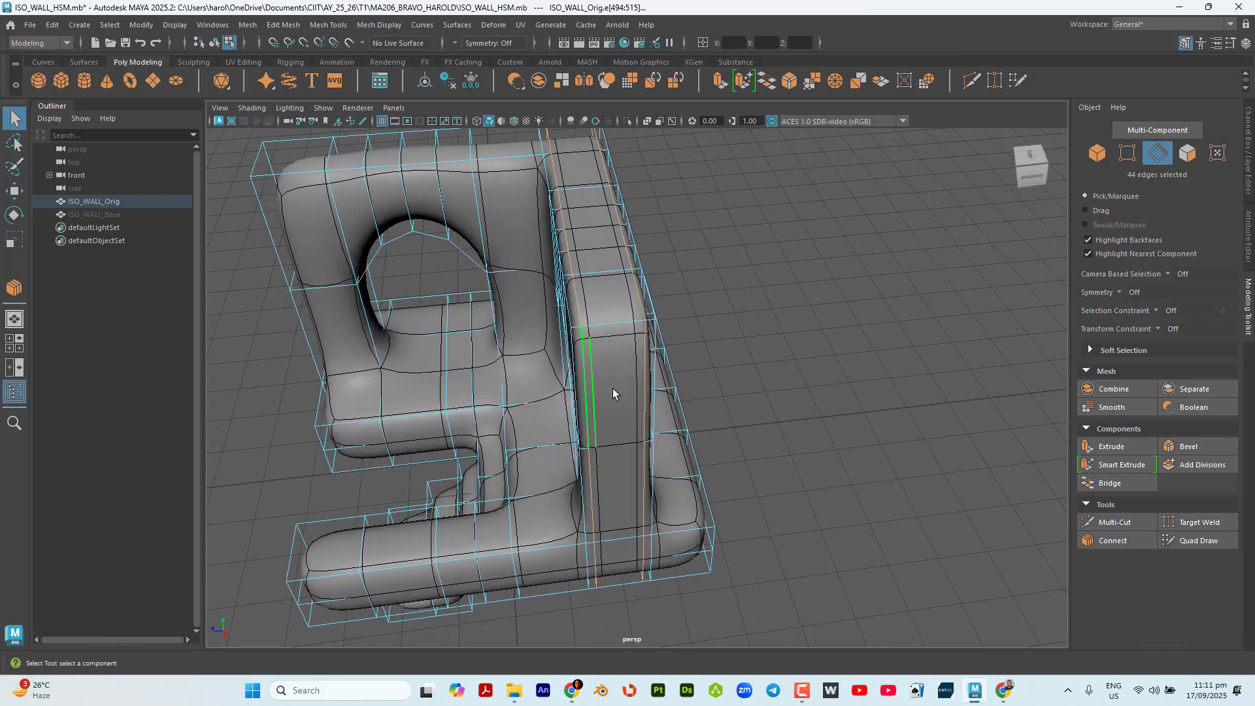
{"action": "scroll", "coordinate": [618, 300], "scroll_direction": "up", "scroll_amount": 3}
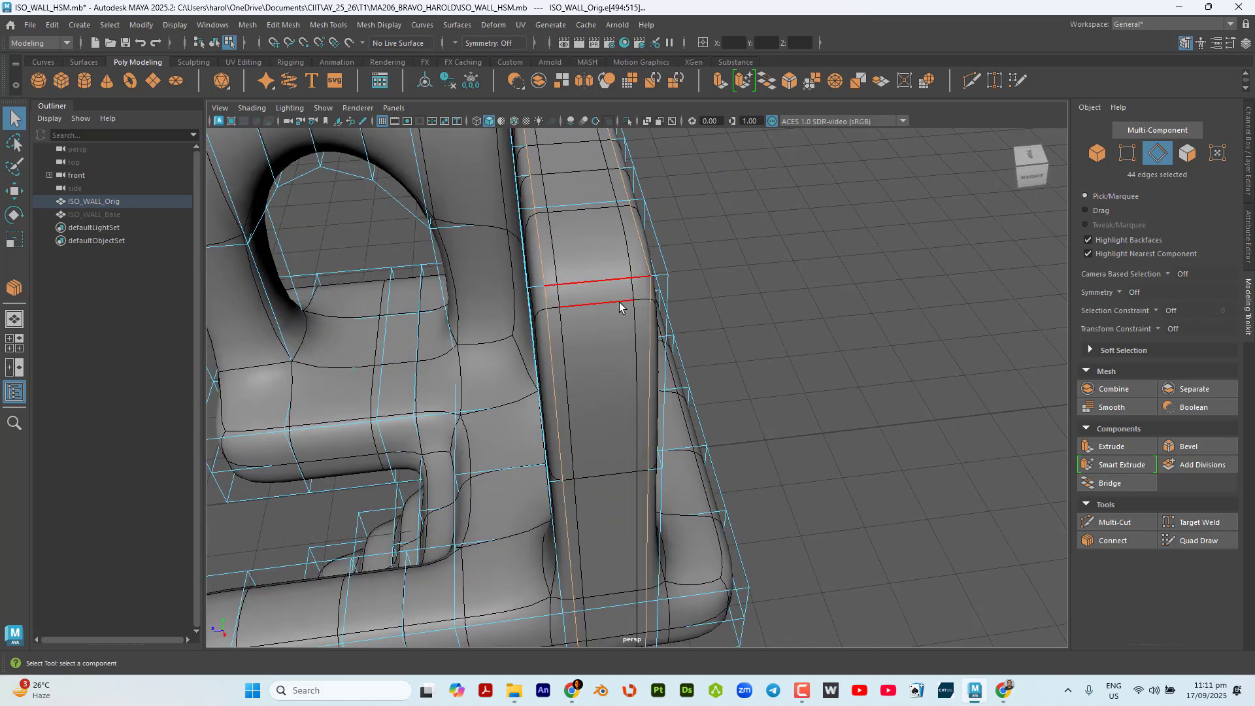
Scale the selected pair of edge loops apart along the Z axis, closer to the corners of the wall's thickness.
{"action": "left_click", "coordinate": [9, 241]}
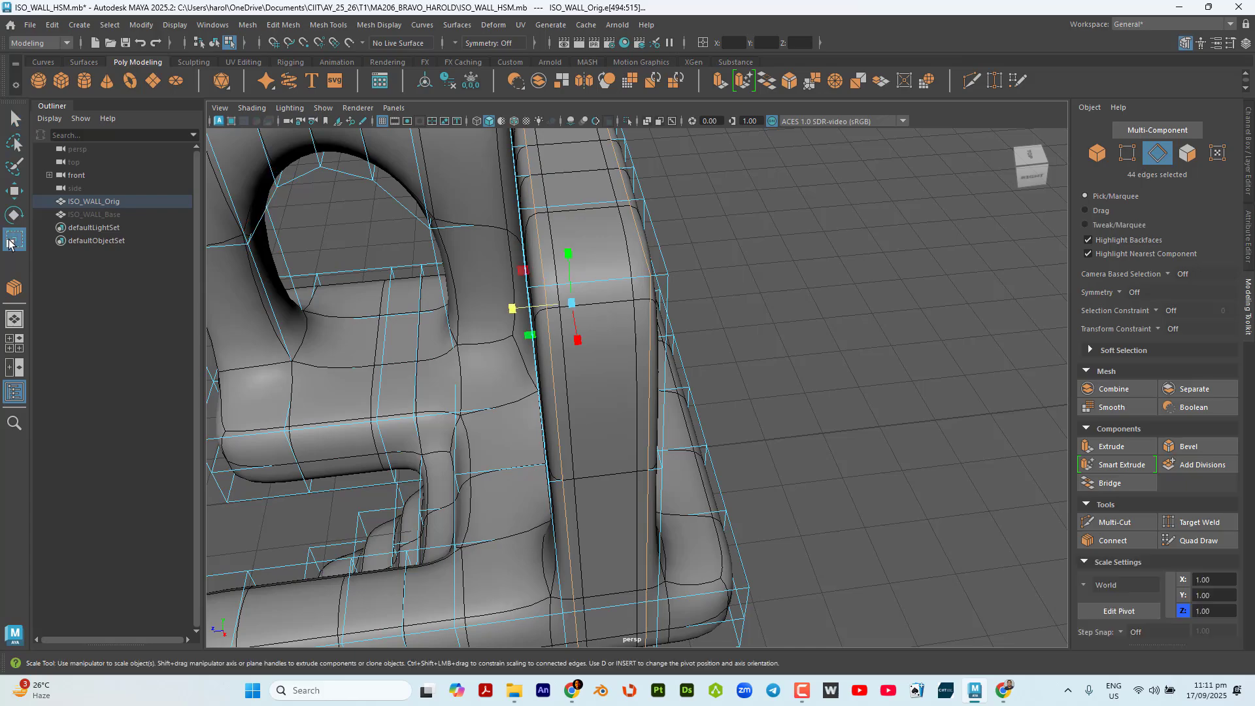
{"action": "scroll", "coordinate": [690, 332], "scroll_direction": "down", "scroll_amount": 2}
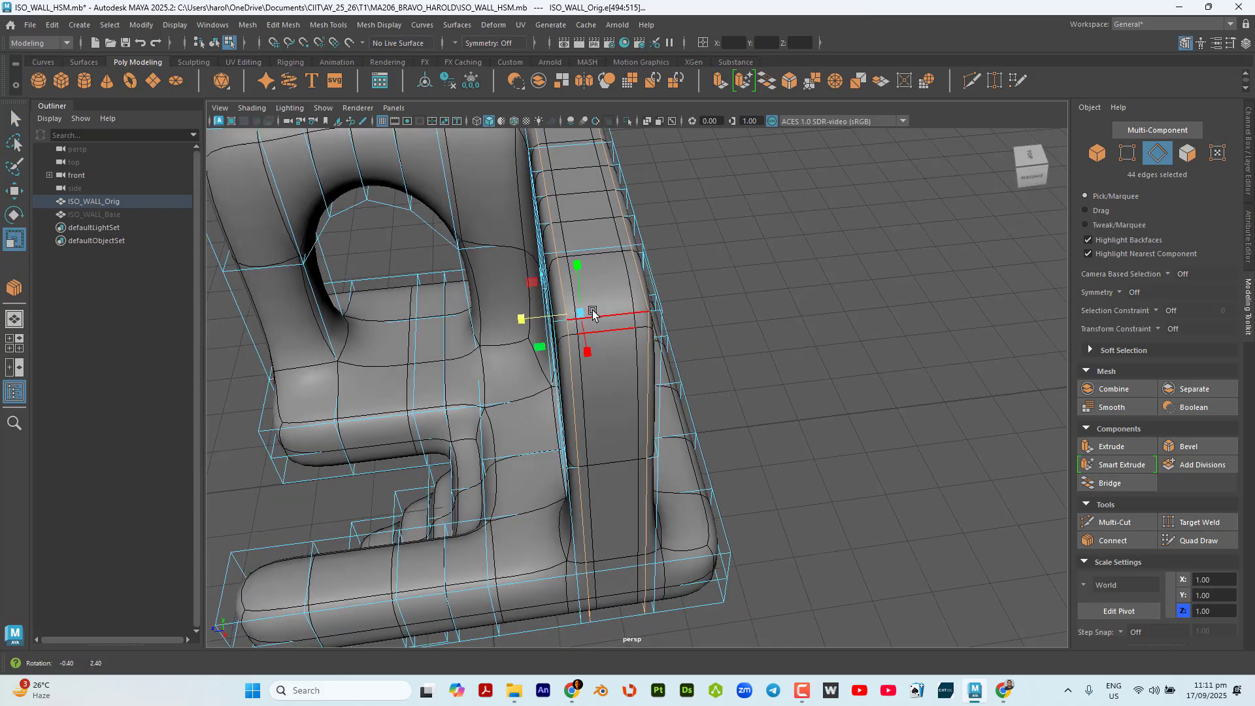
{"action": "left_click_drag", "start_coordinate": [588, 310], "coordinate": [613, 323], "text": "alt"}
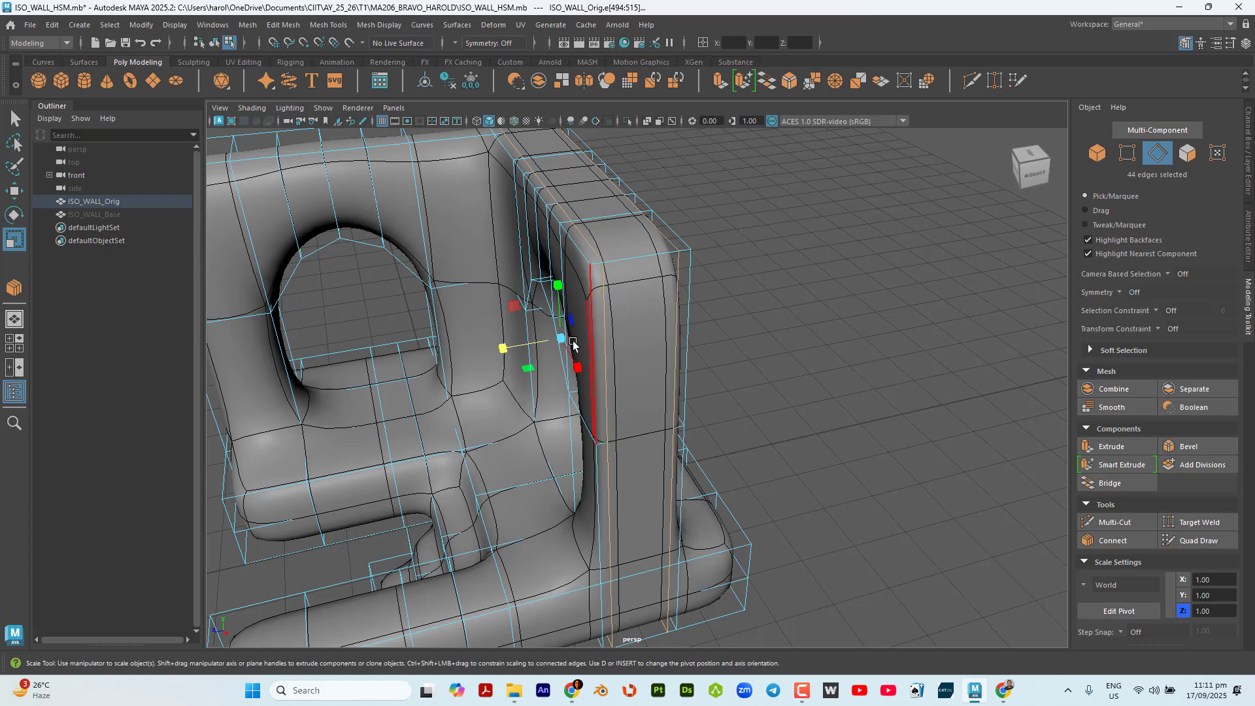
{"action": "key", "text": "ctrl"}
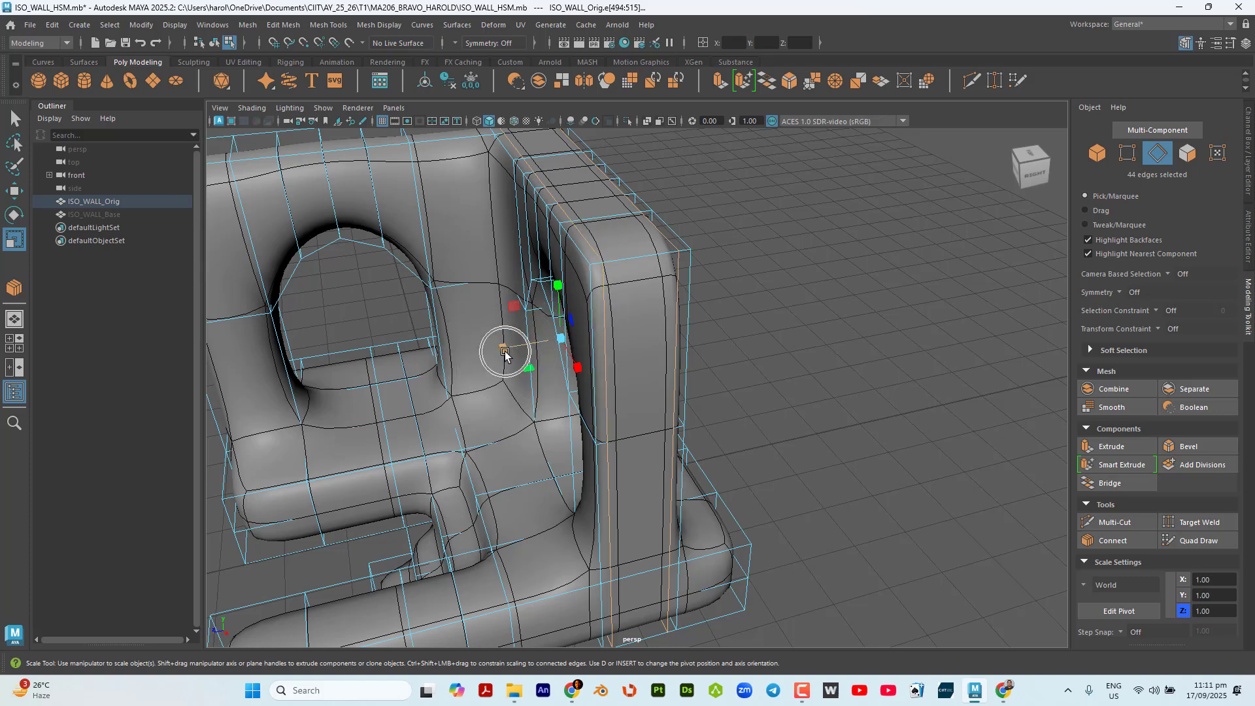
{"action": "key", "text": "ctrl"}
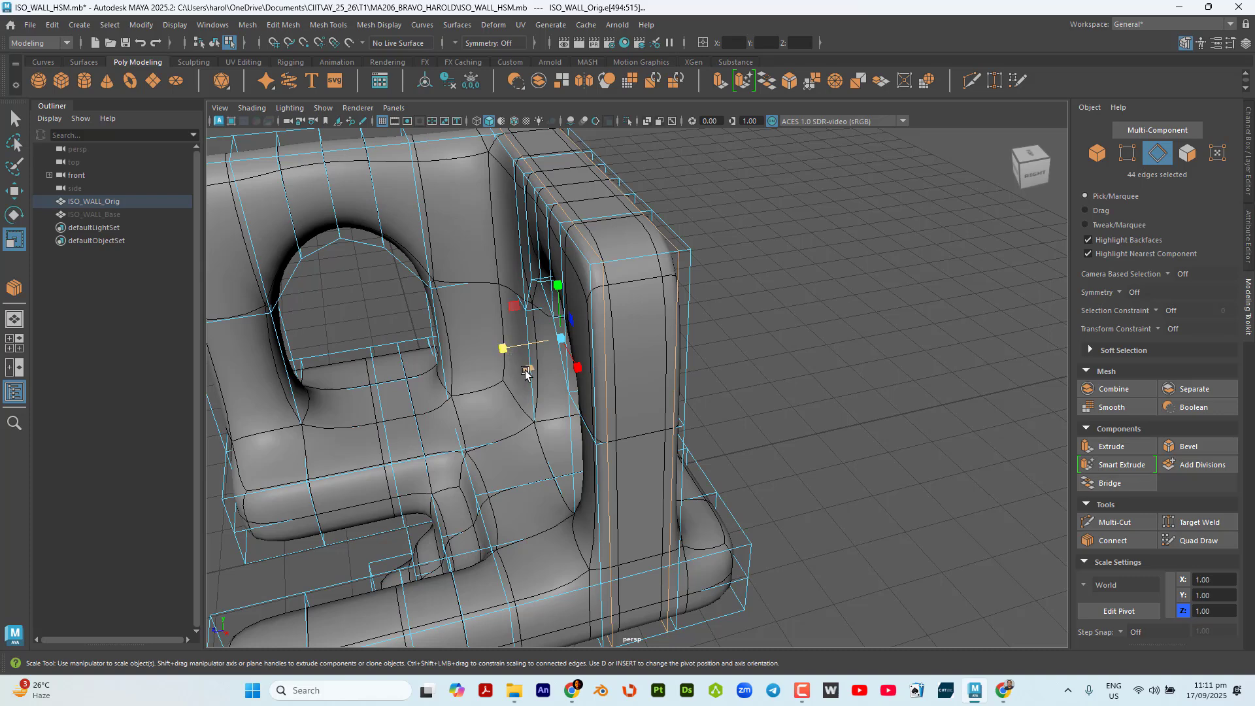
{"action": "left_click", "coordinate": [527, 367]}
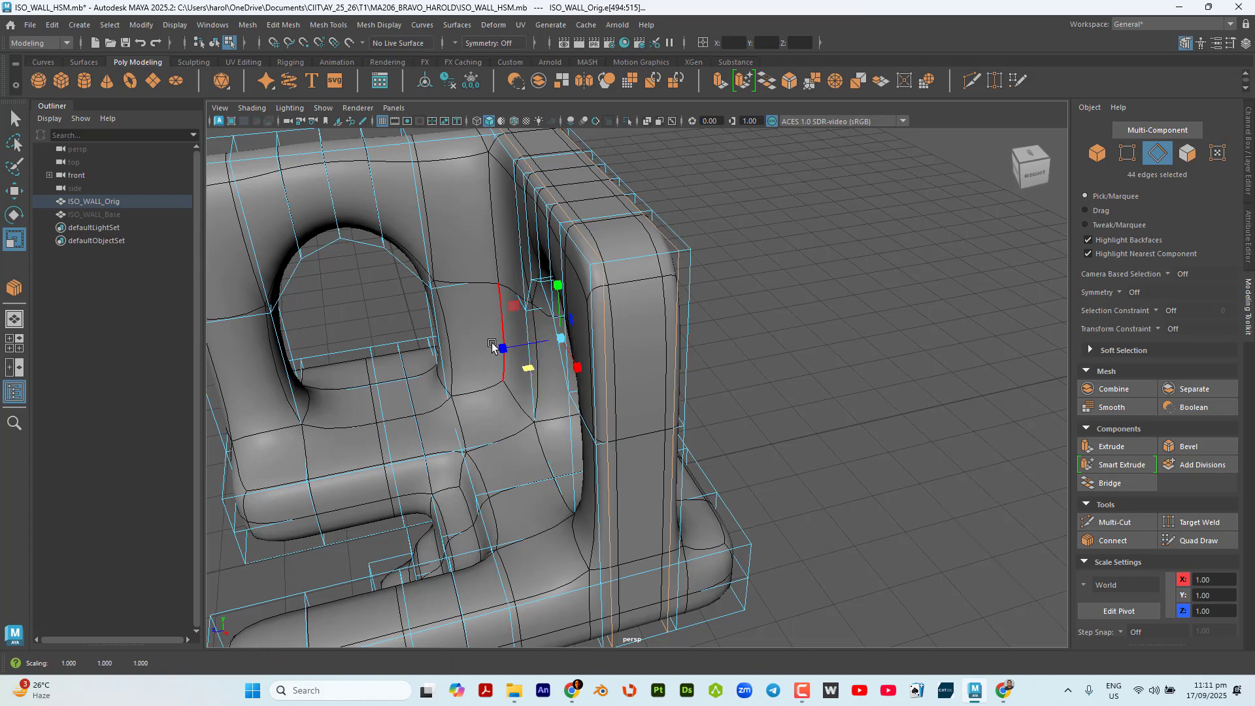
{"action": "left_click_drag", "start_coordinate": [501, 346], "coordinate": [494, 351]}
{"action": "scroll", "coordinate": [628, 239], "scroll_direction": "up", "scroll_amount": 5}
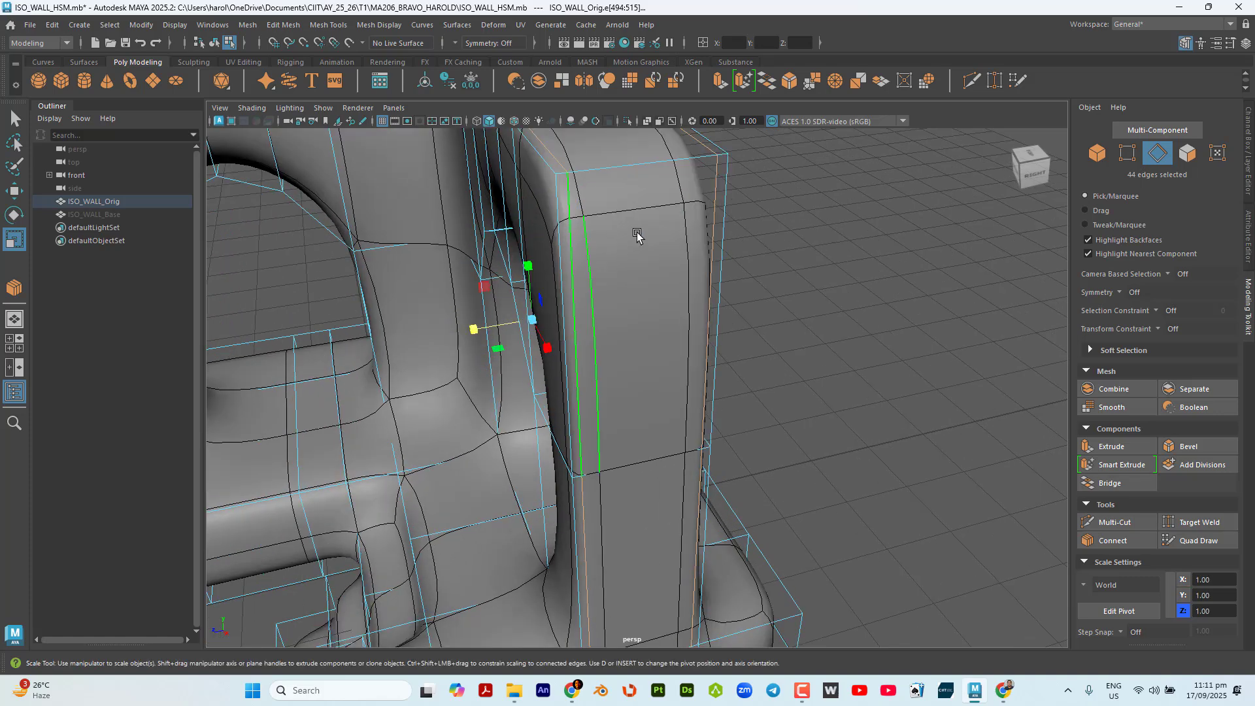
{"action": "middle_click_drag", "start_coordinate": [710, 355], "coordinate": [715, 355], "text": "alt"}
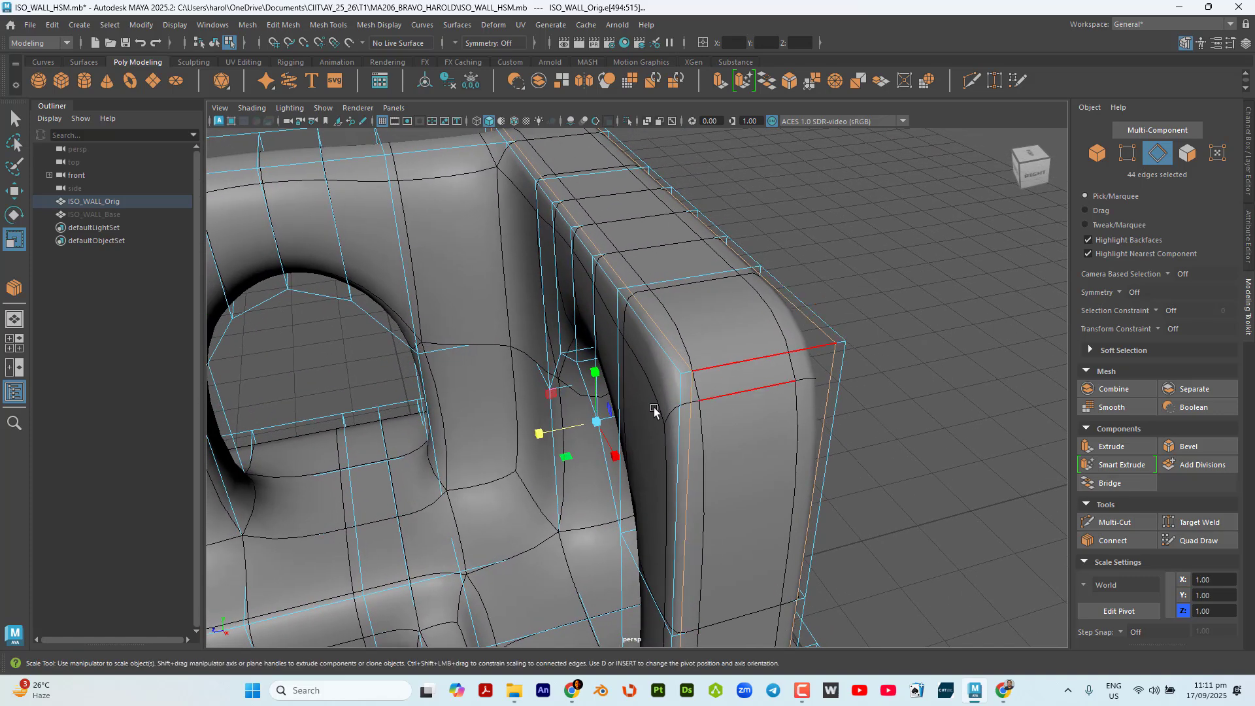
{"action": "left_click_drag", "start_coordinate": [538, 436], "coordinate": [537, 436]}
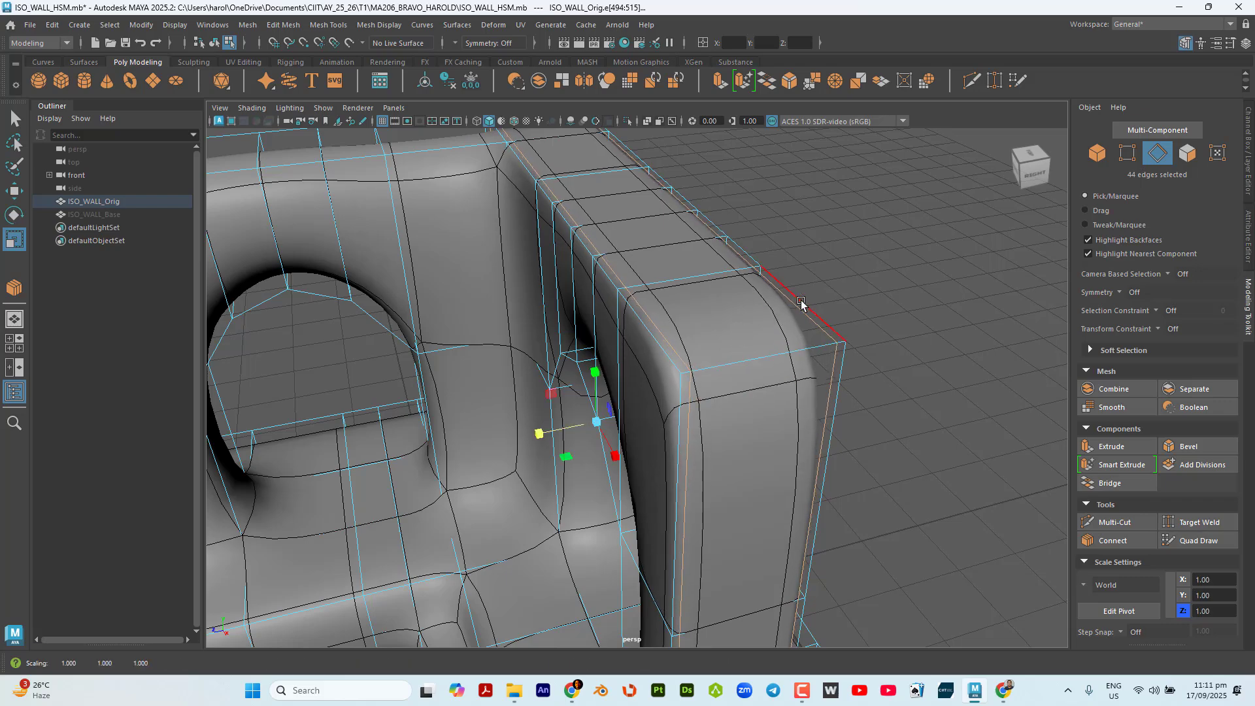
Fine-tune the Z spacing of the selected edge loops, return to the Select tool and clear the selection.
{"action": "left_click_drag", "start_coordinate": [803, 303], "coordinate": [660, 204], "text": "alt"}
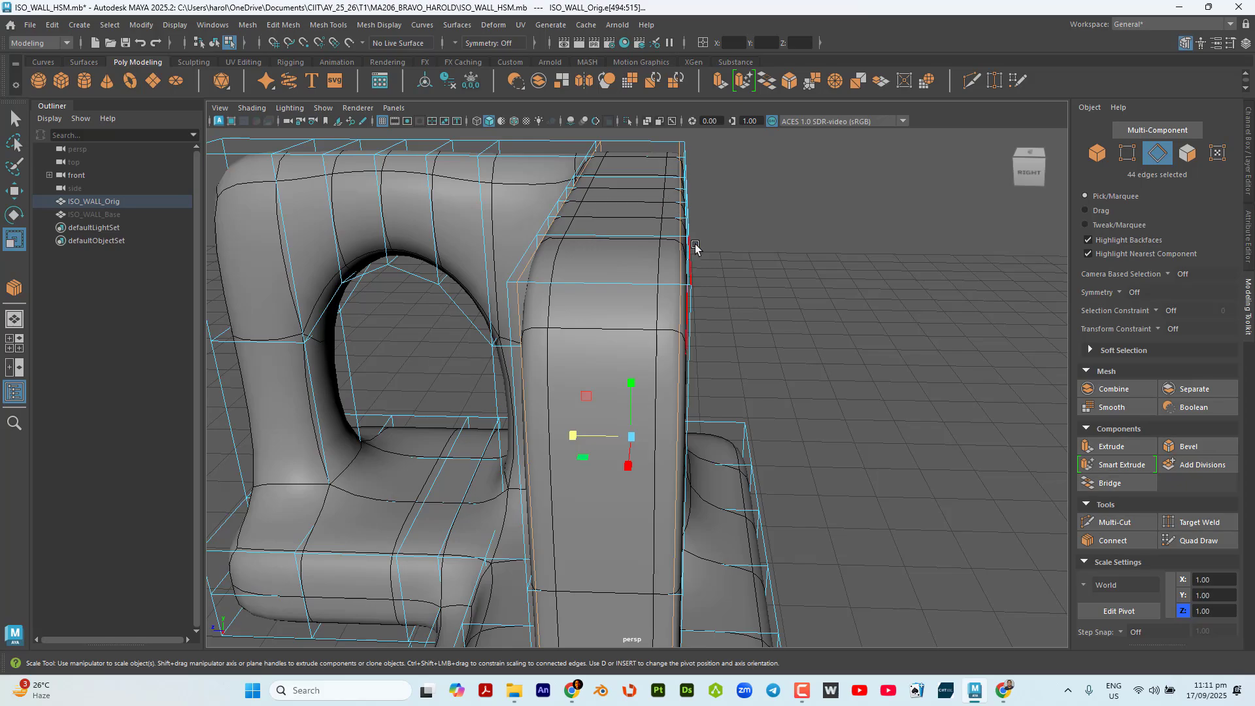
{"action": "mouse_move", "coordinate": [683, 265]}
{"action": "left_mouse_down", "text": "alt"}
{"action": "mouse_move", "coordinate": [650, 252]}
{"action": "mouse_move", "coordinate": [683, 263]}
{"action": "left_mouse_up", "text": "alt"}
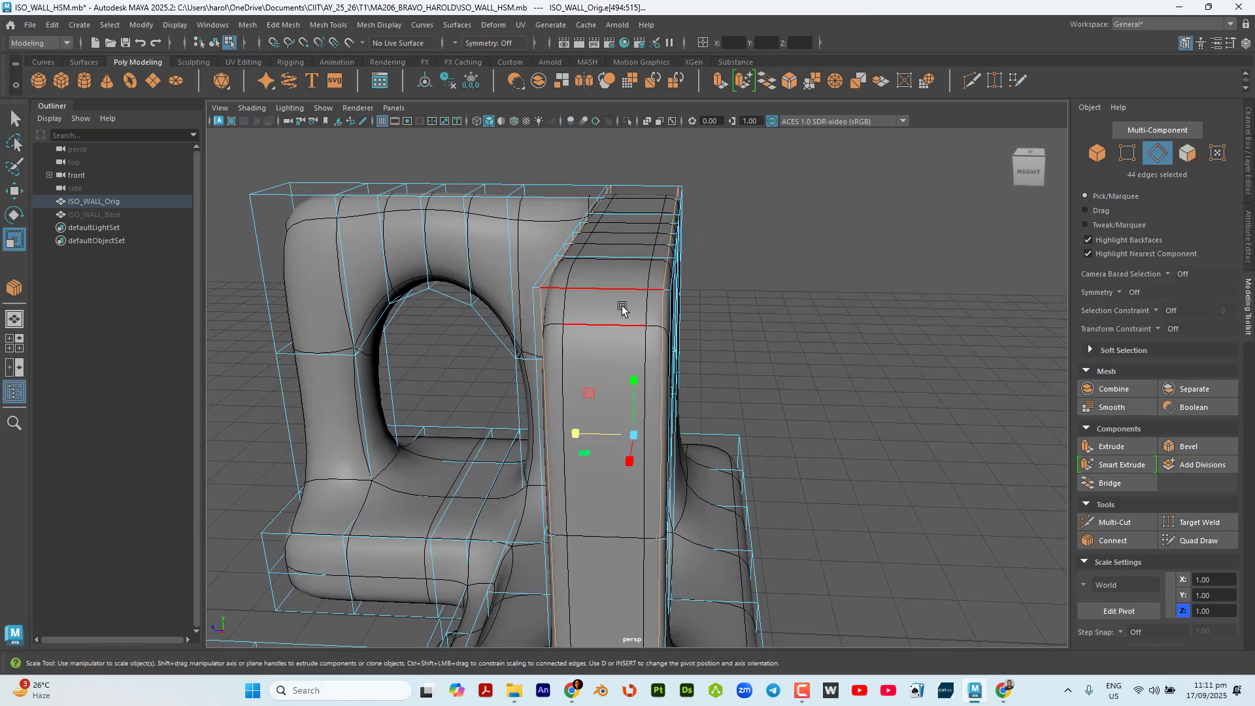
{"action": "left_click_drag", "start_coordinate": [622, 302], "coordinate": [656, 353], "text": "alt"}
{"action": "left_click_drag", "start_coordinate": [665, 431], "coordinate": [683, 414], "text": "alt"}
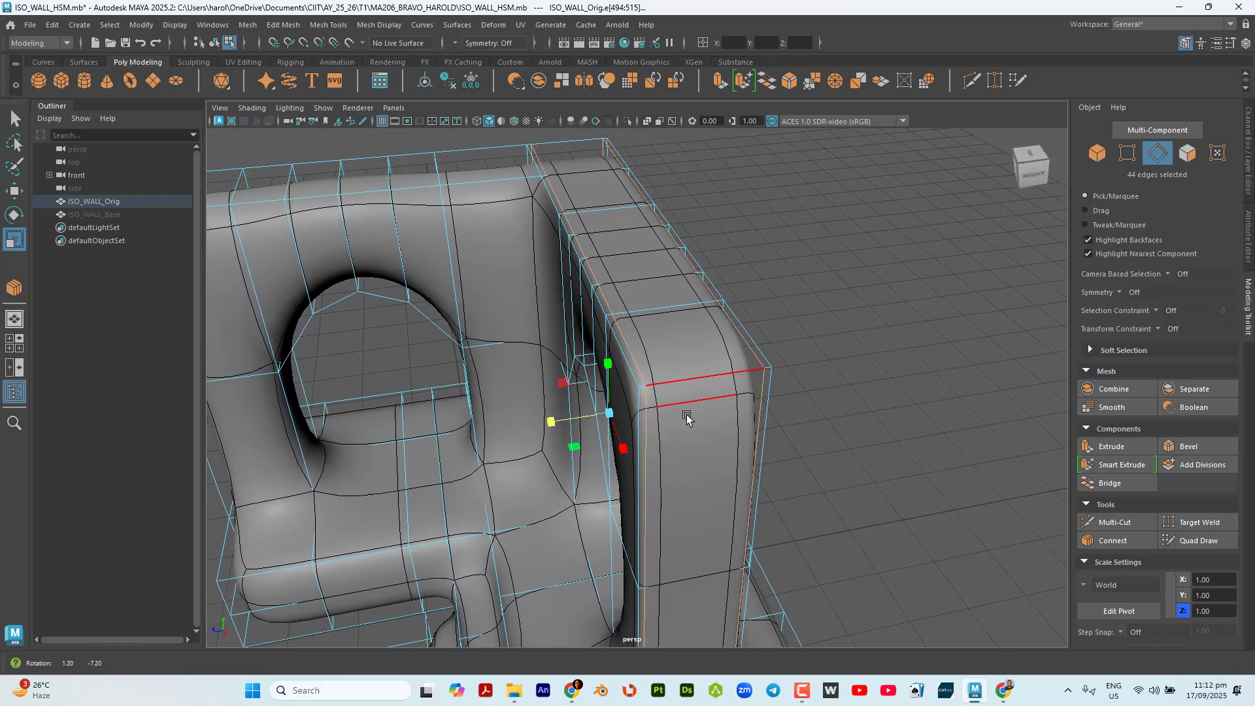
{"action": "left_click_drag", "start_coordinate": [550, 425], "coordinate": [733, 342]}
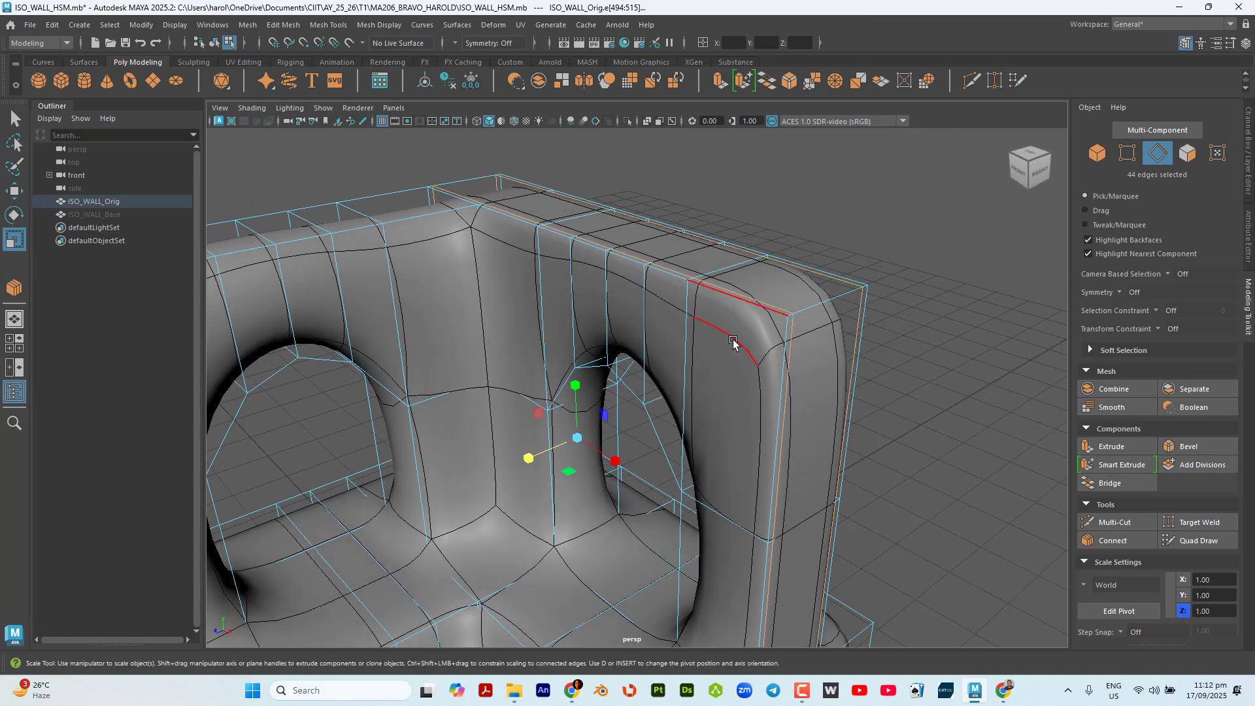
{"action": "key", "text": "q"}
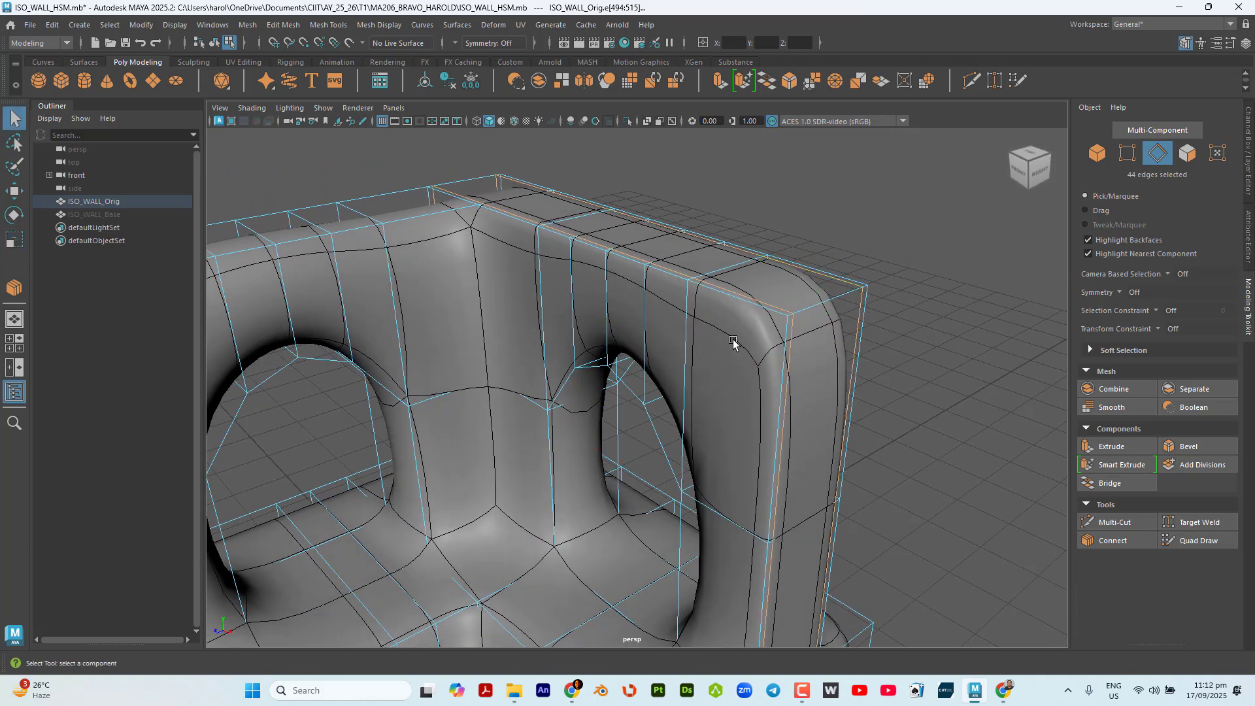
{"action": "left_click", "coordinate": [999, 495]}
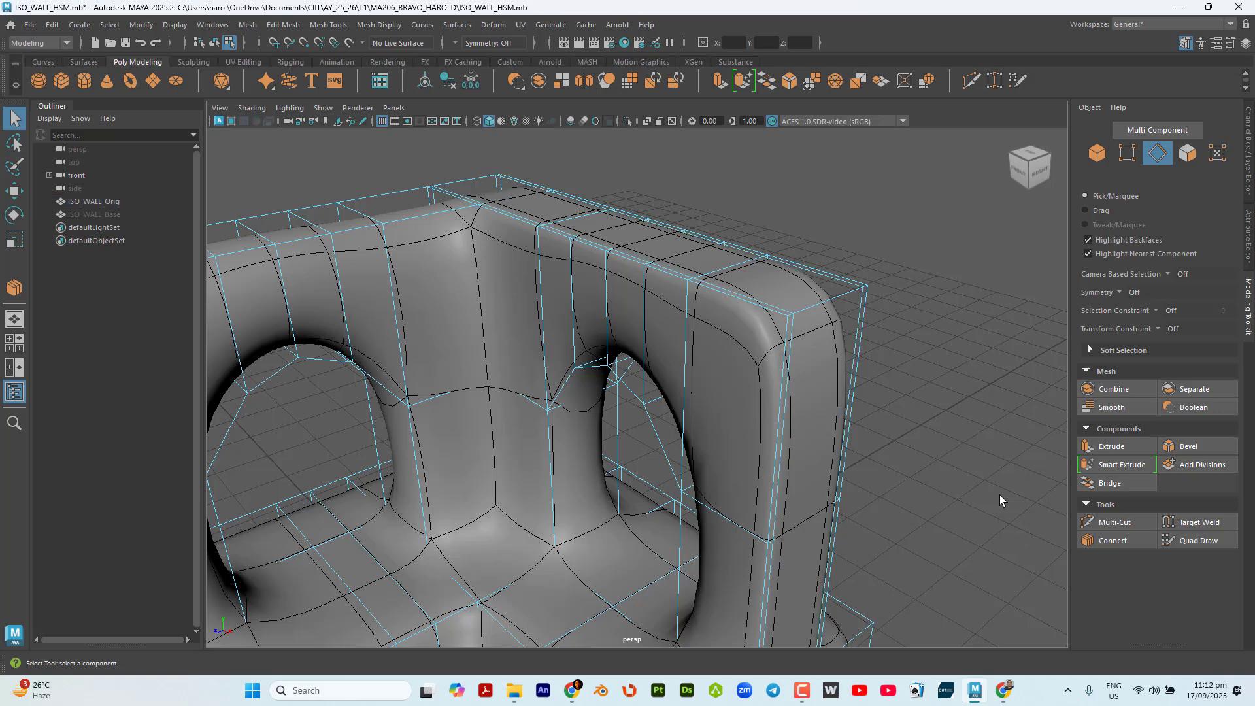
Turn on the Edge Ring constraint and select the ring of edges between the arched window and the wall's free end.
{"action": "left_click", "coordinate": [1156, 311]}
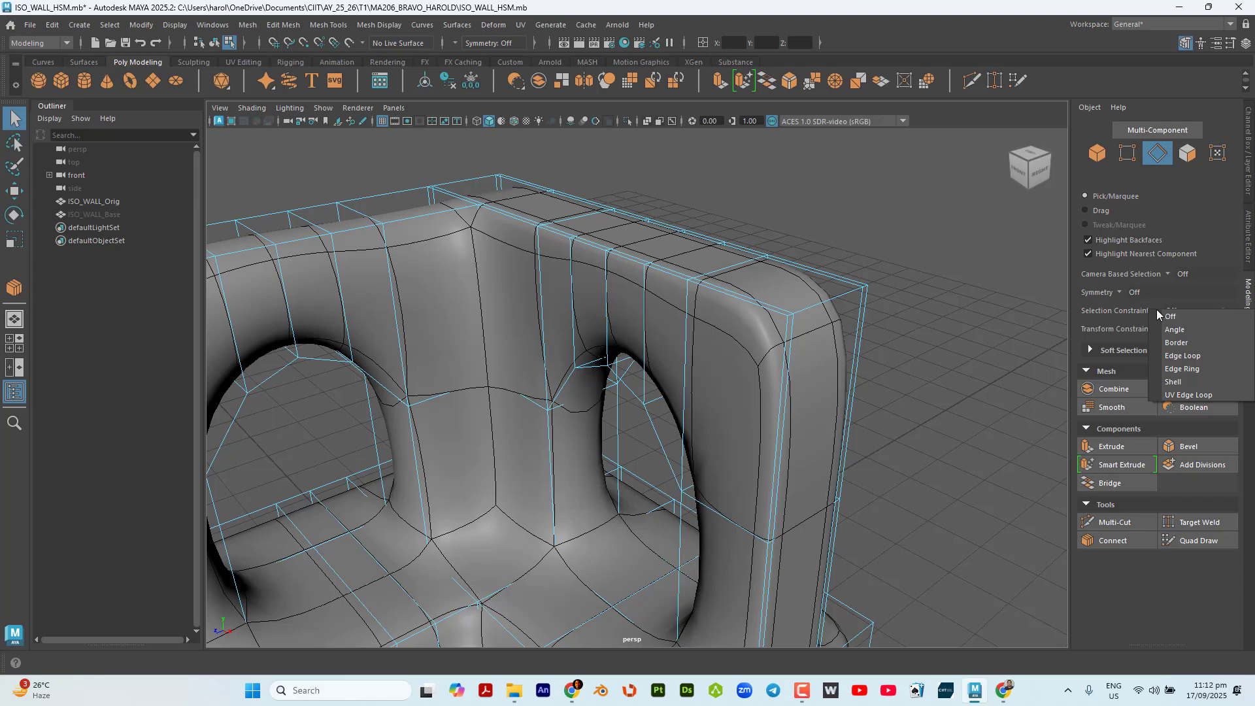
{"action": "left_click", "coordinate": [1199, 368]}
{"action": "left_click_drag", "start_coordinate": [904, 352], "coordinate": [959, 371], "text": "alt"}
{"action": "middle_click_drag", "start_coordinate": [959, 371], "coordinate": [895, 291], "text": "alt"}
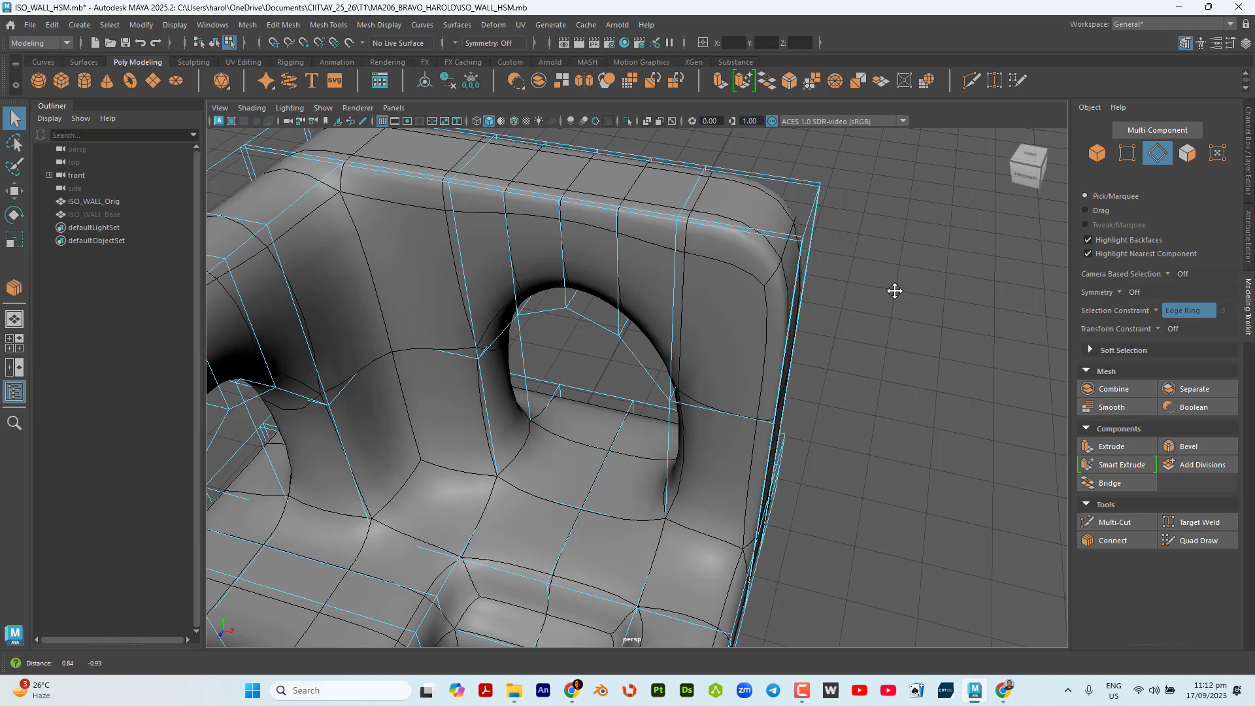
{"action": "left_click", "coordinate": [749, 228]}
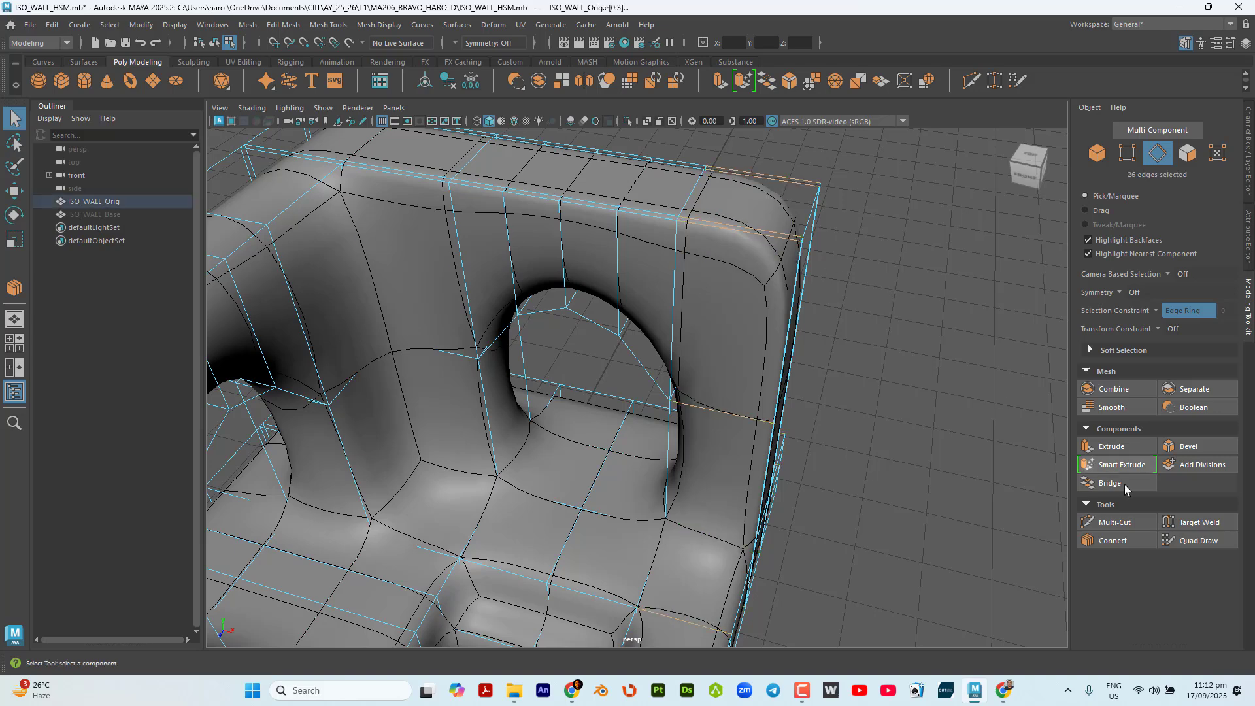
Connect the edge ring at the wall's free end with 2 segments and a pinch of 1.25, and return to the Select tool.
{"action": "left_click", "coordinate": [1118, 540]}
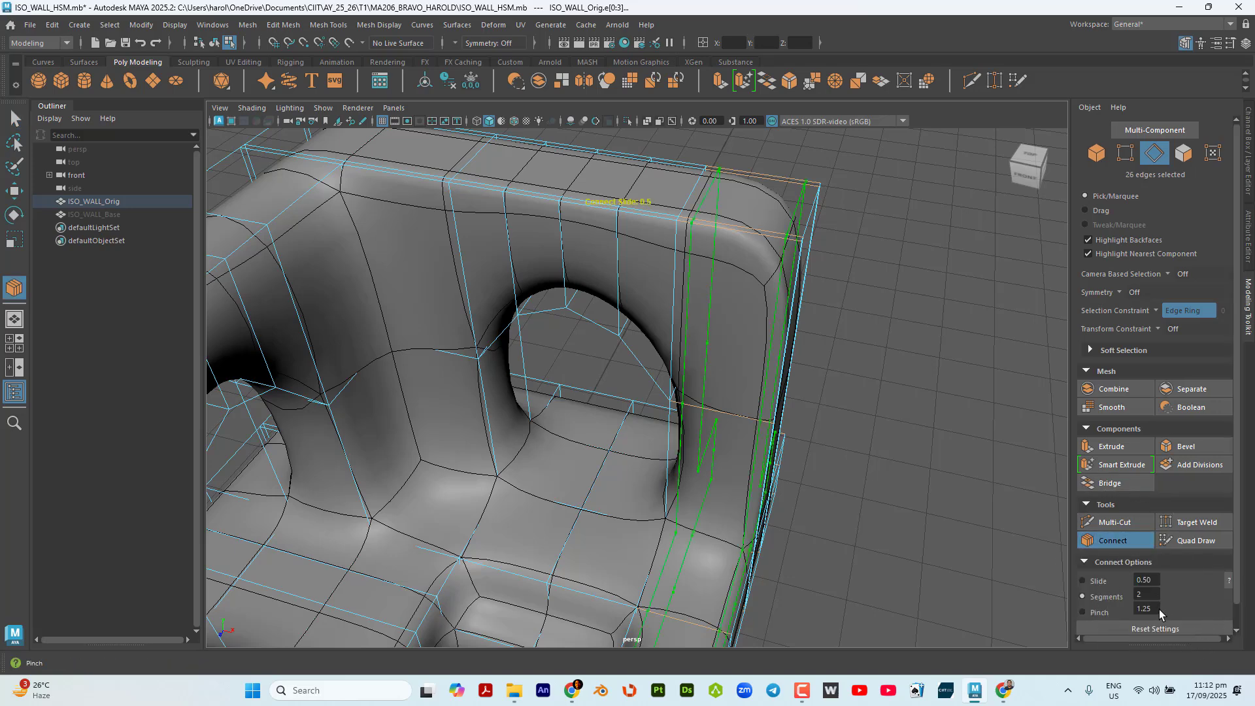
{"action": "key", "text": "ctrl"}
{"action": "left_click", "coordinate": [13, 117]}
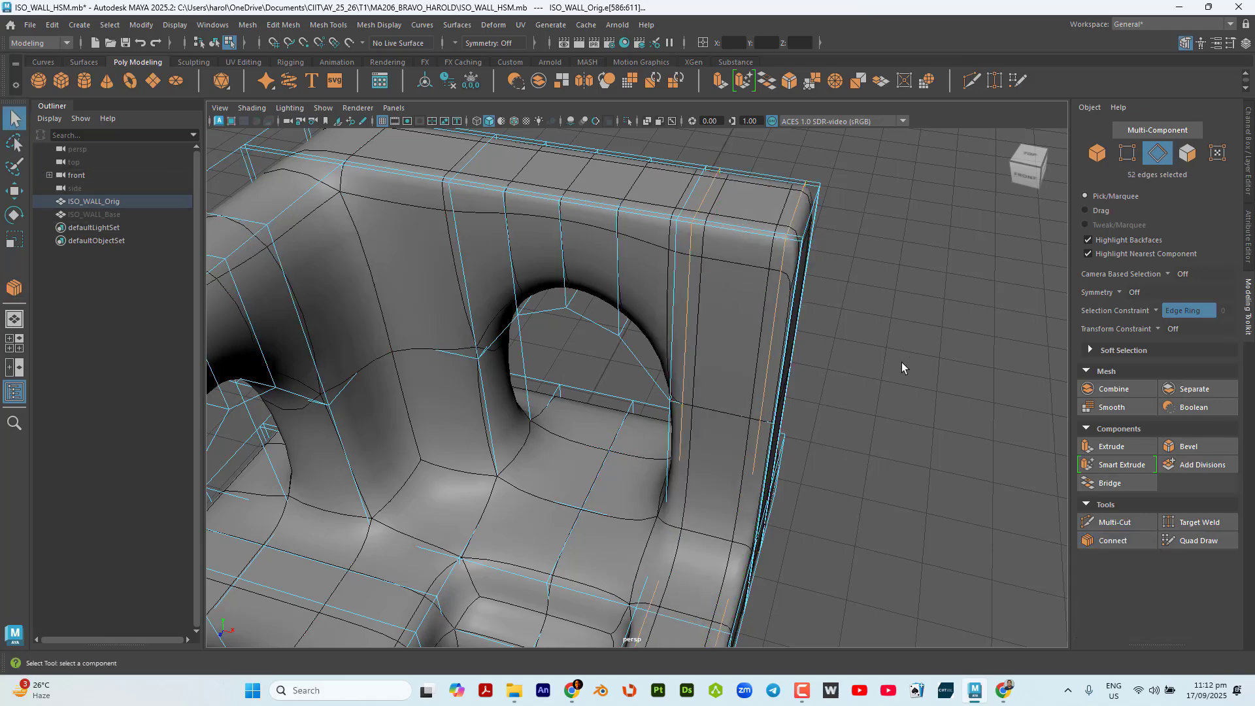
Select the edge ring across the base section projecting behind the wall and connect it with 2 segments and a pinch of 1.25.
{"action": "left_click_drag", "start_coordinate": [900, 362], "coordinate": [869, 518], "text": "alt"}
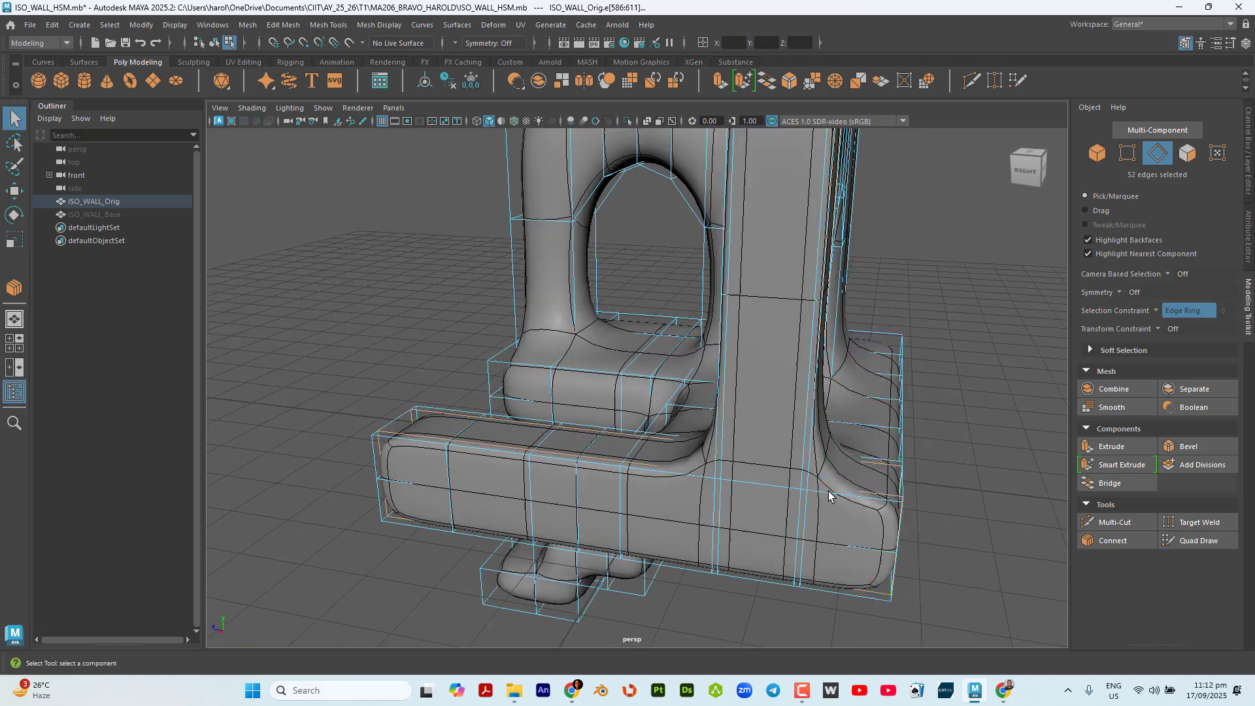
{"action": "left_click", "coordinate": [874, 502]}
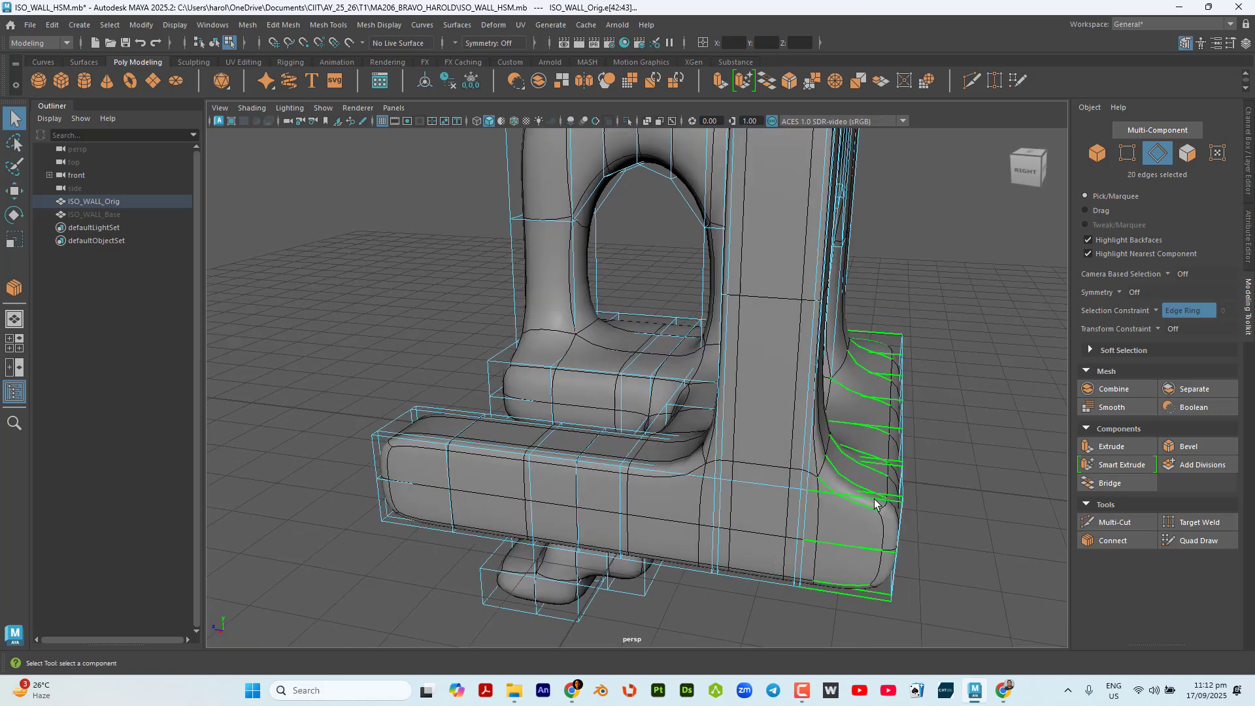
{"action": "left_click", "coordinate": [1118, 541]}
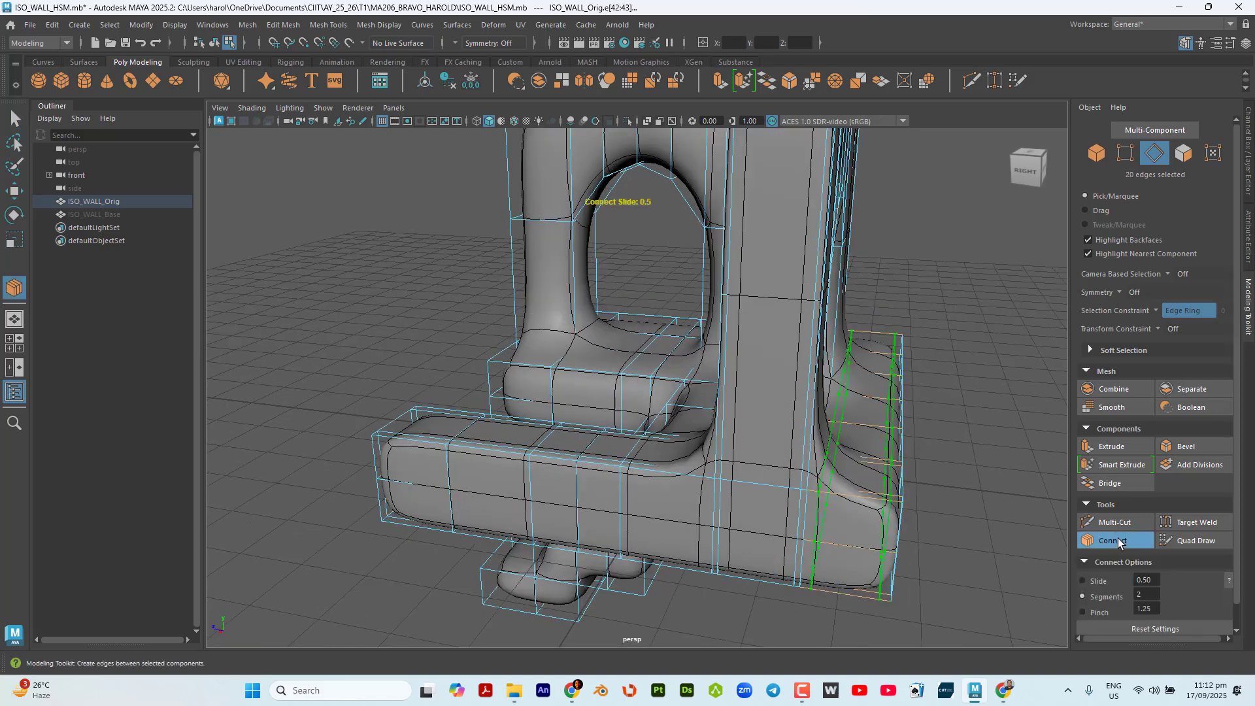
{"action": "left_click", "coordinate": [14, 119]}
From the back of the wall, select the edge ring through the arched window's thickness and connect it with 2 segments and a pinch of 1.25.
{"action": "left_click_drag", "start_coordinate": [900, 538], "coordinate": [748, 503], "text": "alt"}
{"action": "middle_click_drag", "start_coordinate": [748, 503], "coordinate": [763, 530], "text": "alt"}
{"action": "scroll", "coordinate": [700, 428], "scroll_direction": "up", "scroll_amount": 2}
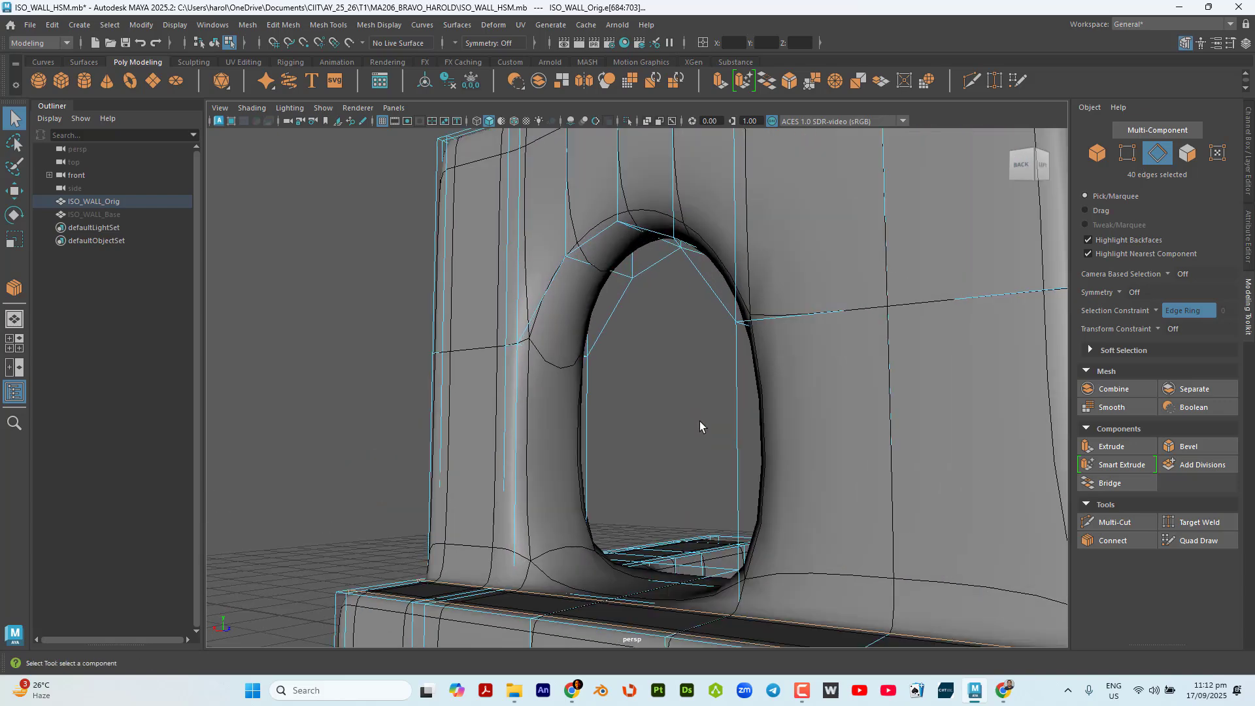
{"action": "left_click_drag", "start_coordinate": [700, 422], "coordinate": [709, 409], "text": "alt"}
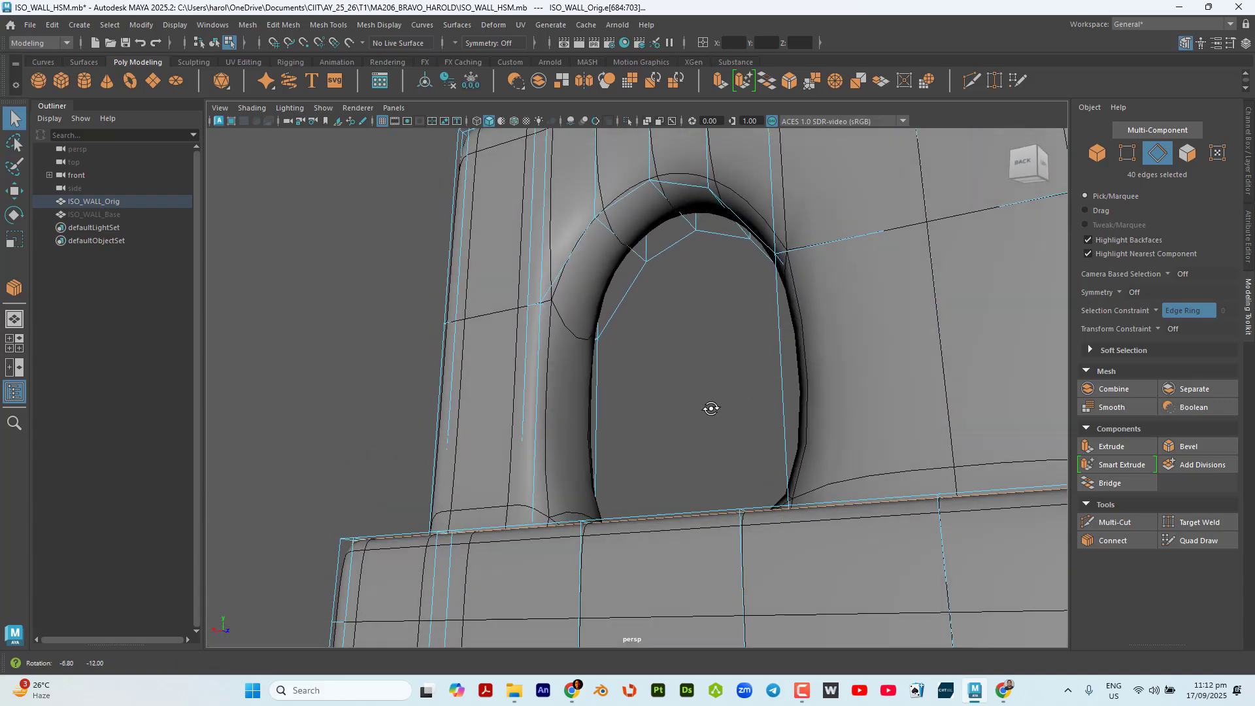
{"action": "left_click", "coordinate": [674, 210]}
{"action": "left_click_drag", "start_coordinate": [695, 247], "coordinate": [713, 323], "text": "alt"}
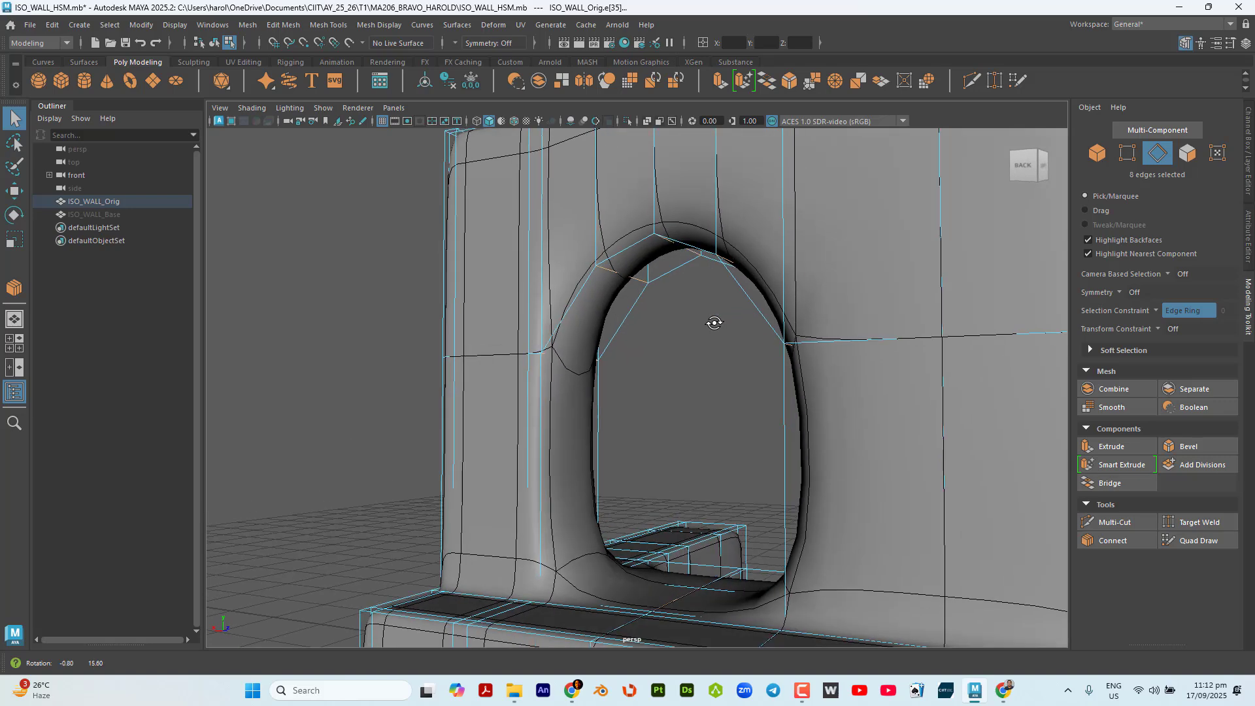
{"action": "left_click", "coordinate": [1140, 539]}
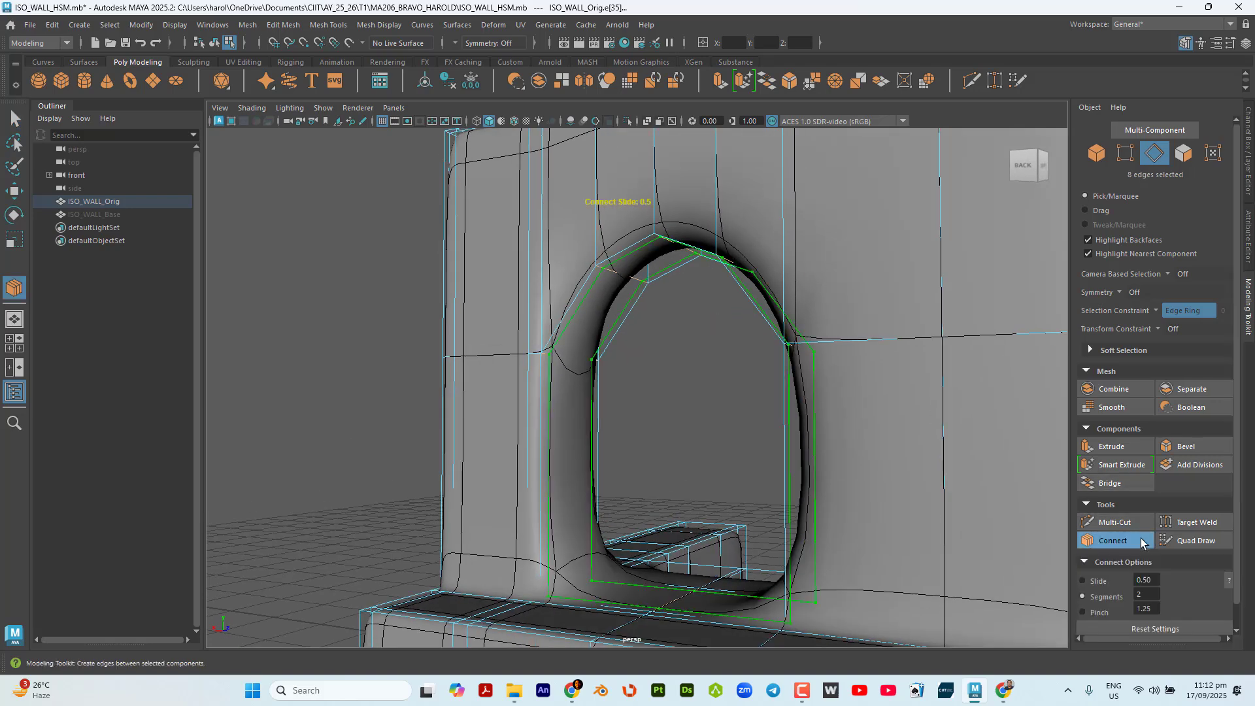
{"action": "left_click", "coordinate": [14, 119]}
Select the vertical edge rings beside both arched windows, from the start of the arches down to the base.
{"action": "left_click_drag", "start_coordinate": [543, 430], "coordinate": [778, 420], "text": "alt"}
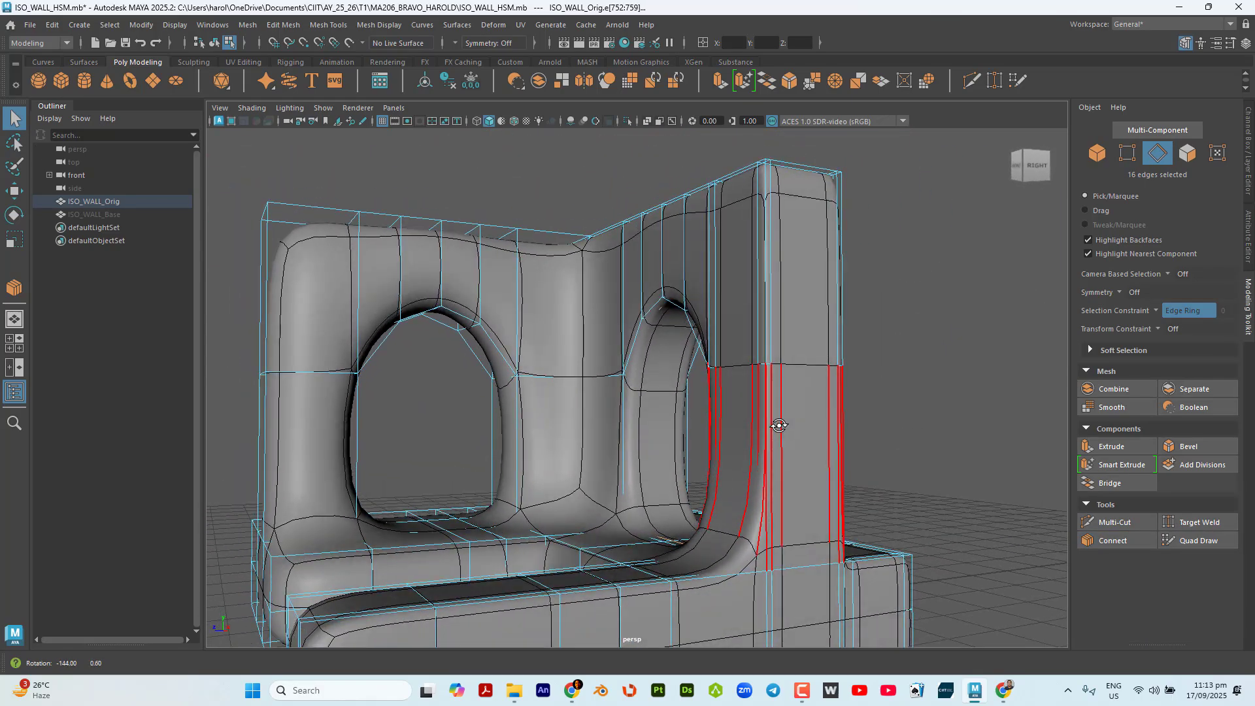
{"action": "left_click", "coordinate": [846, 413]}
{"action": "left_click", "coordinate": [724, 401], "text": "ctrl"}
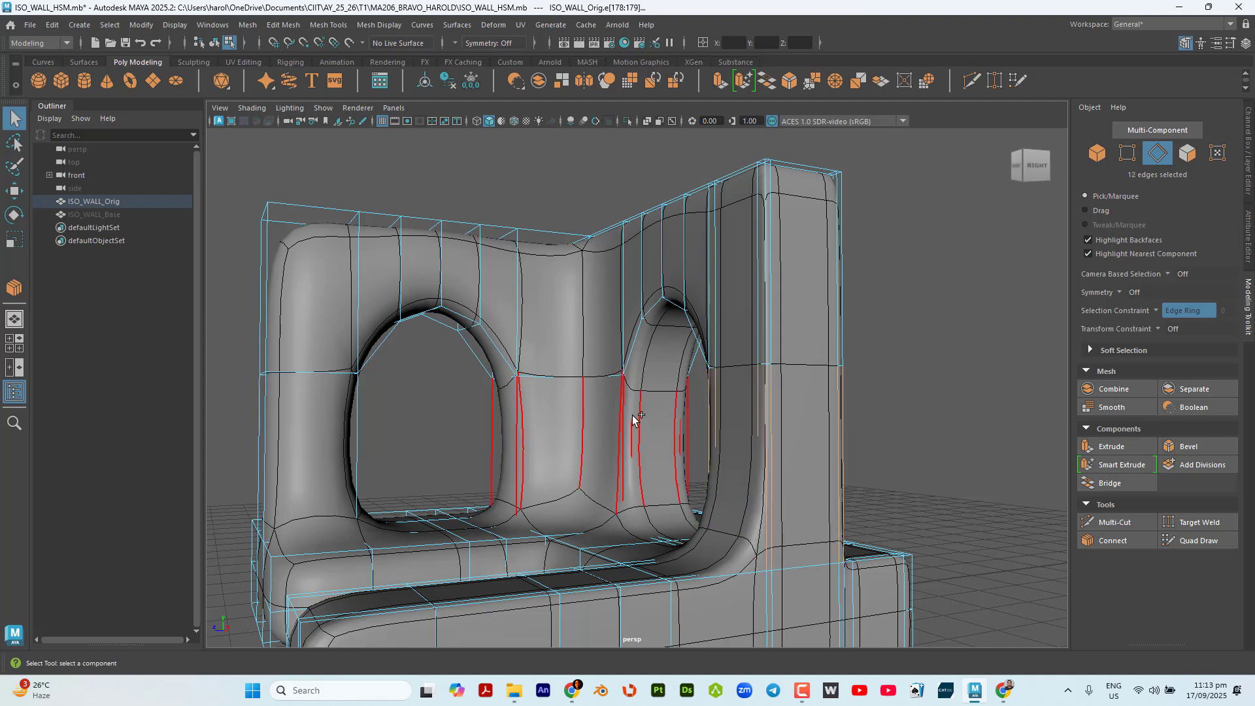
{"action": "left_click", "coordinate": [632, 416], "text": "shift"}
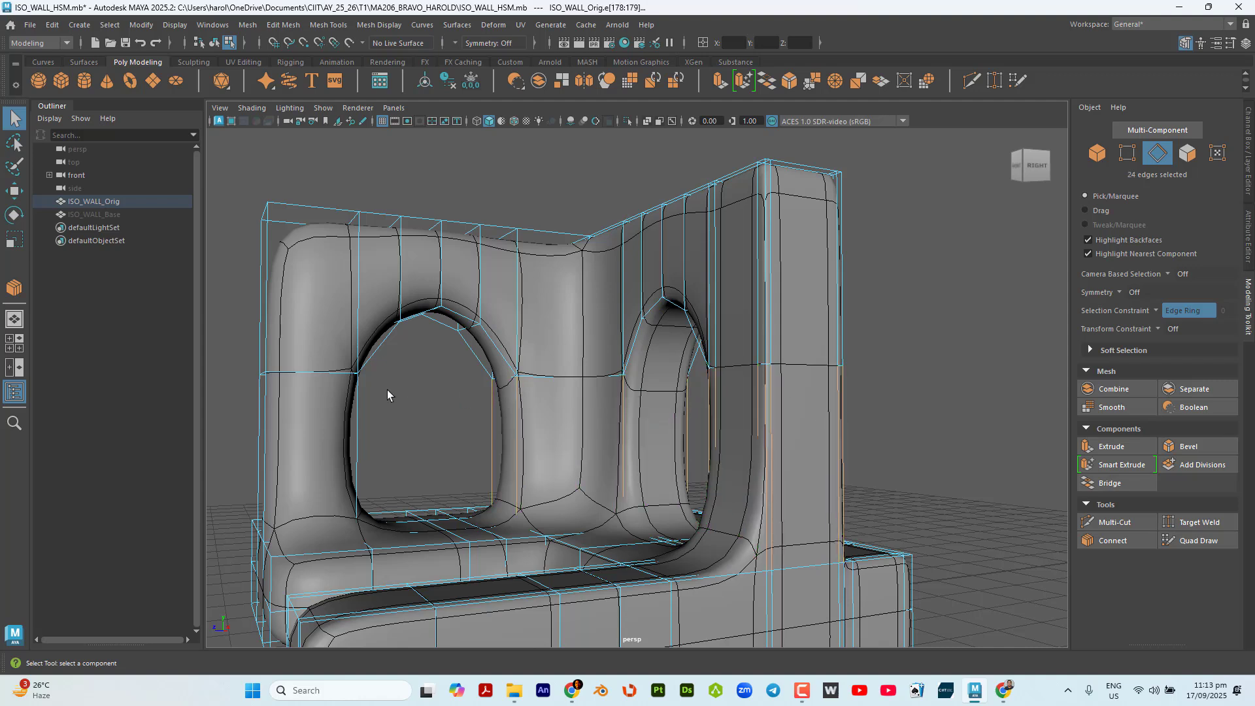
{"action": "left_click", "coordinate": [358, 412], "text": "shift"}
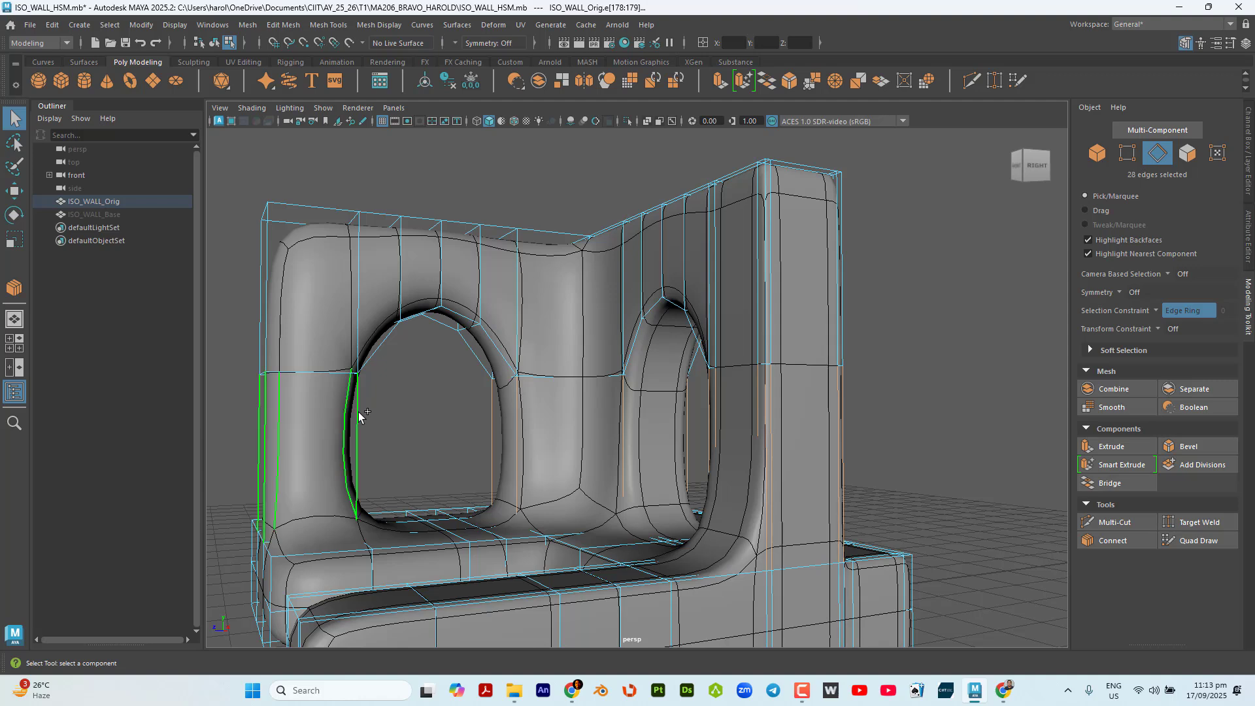
Connect the selected vertical edge rings beside the arched windows with 2 segments and a pinch of 1.50, and return to the Select tool.
{"action": "left_click", "coordinate": [1139, 540]}
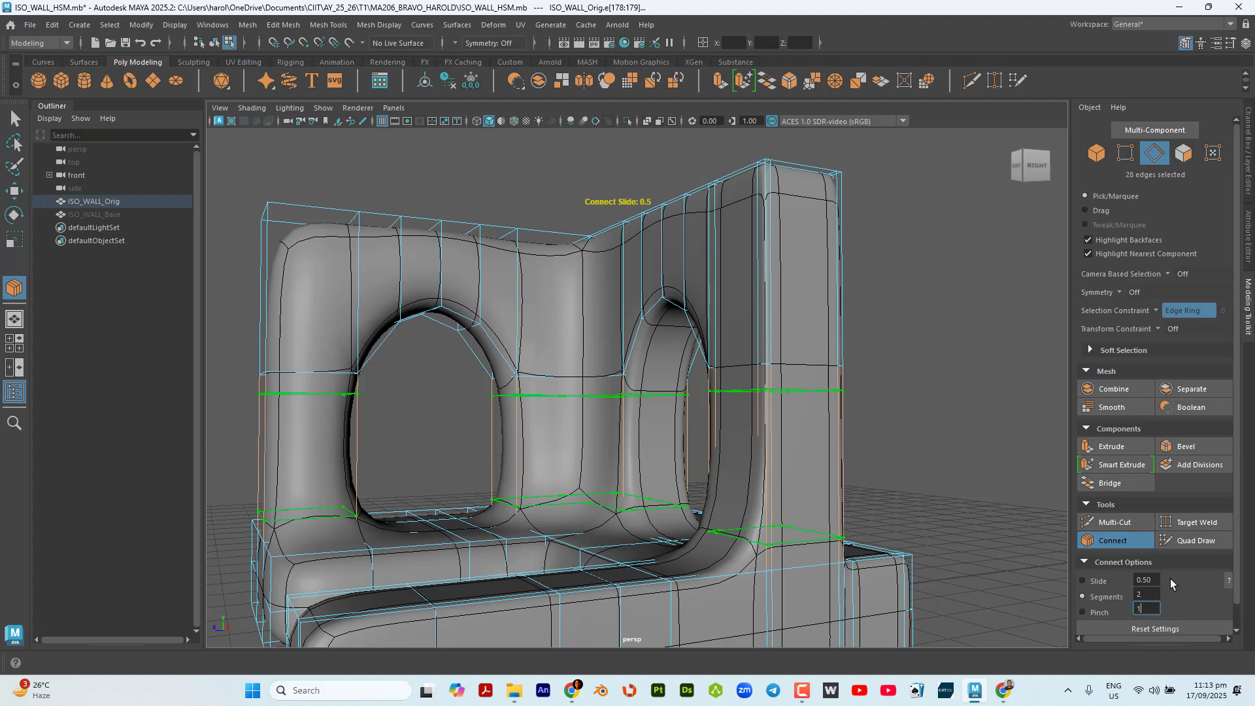
{"action": "key", "text": "Return"}
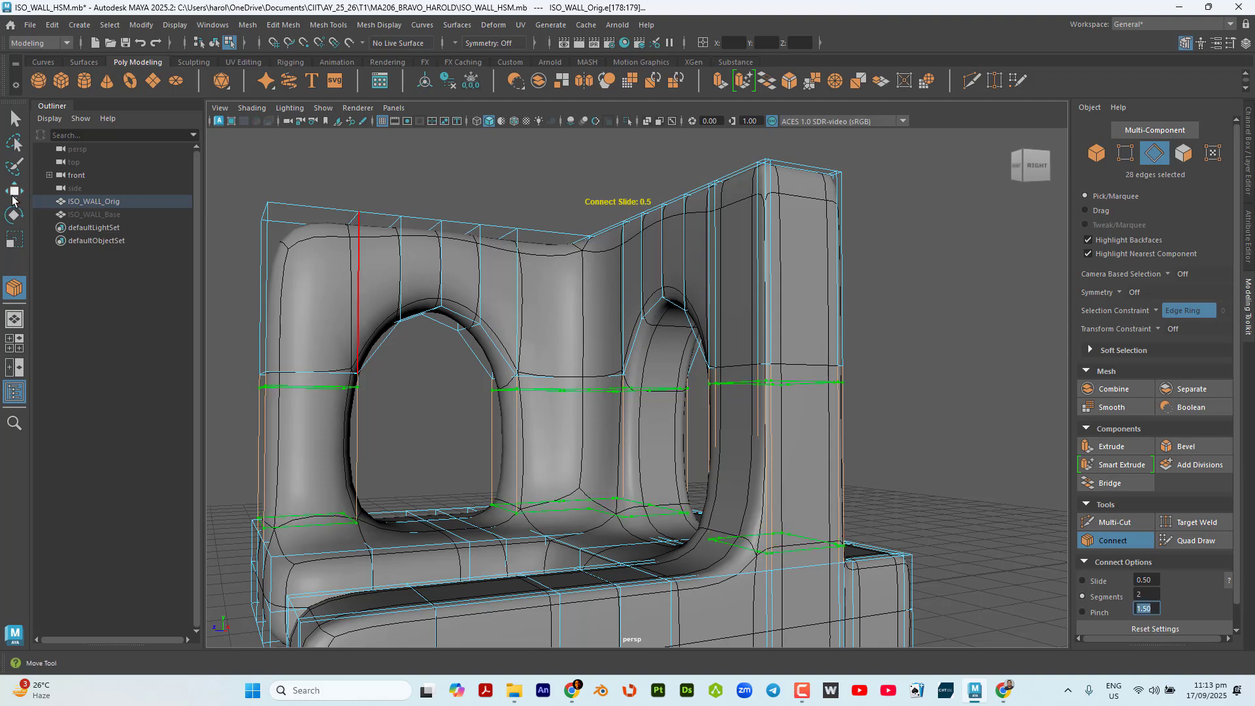
{"action": "left_click", "coordinate": [13, 117]}
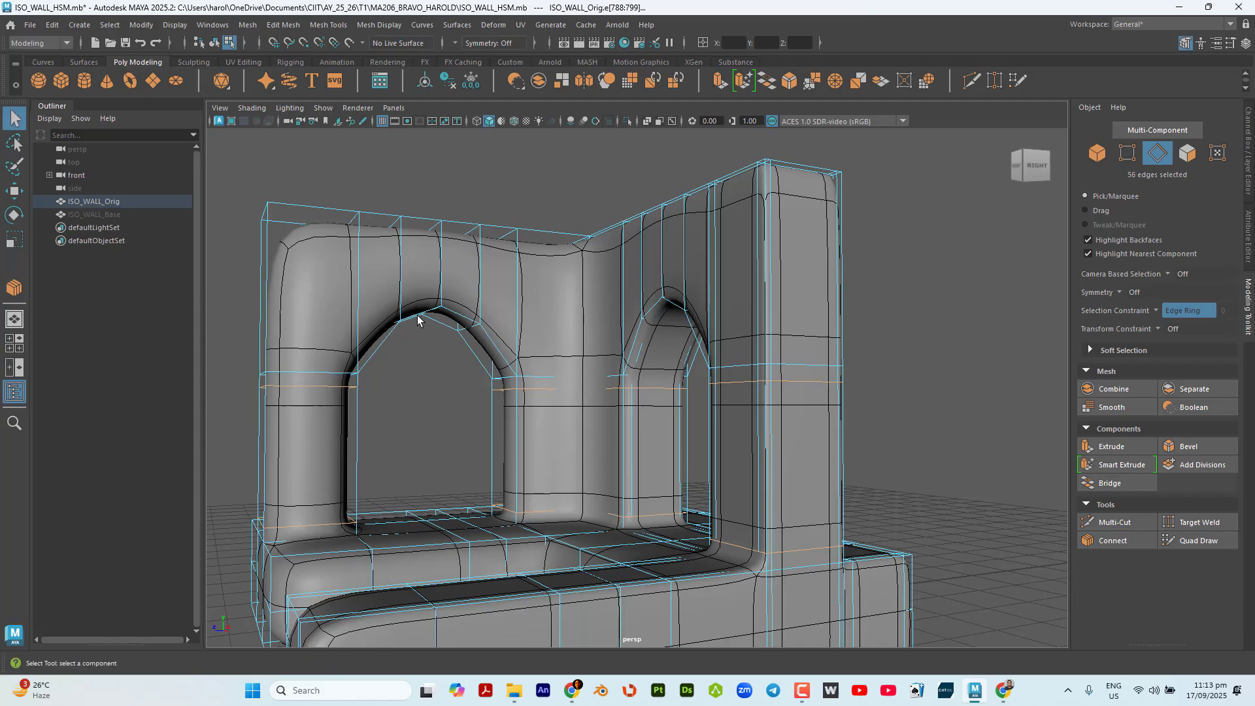
Scale the two new horizontal loops slightly apart along the vertical axis, toward the arch starts and the base.
{"action": "left_click_drag", "start_coordinate": [418, 321], "coordinate": [631, 465], "text": "alt"}
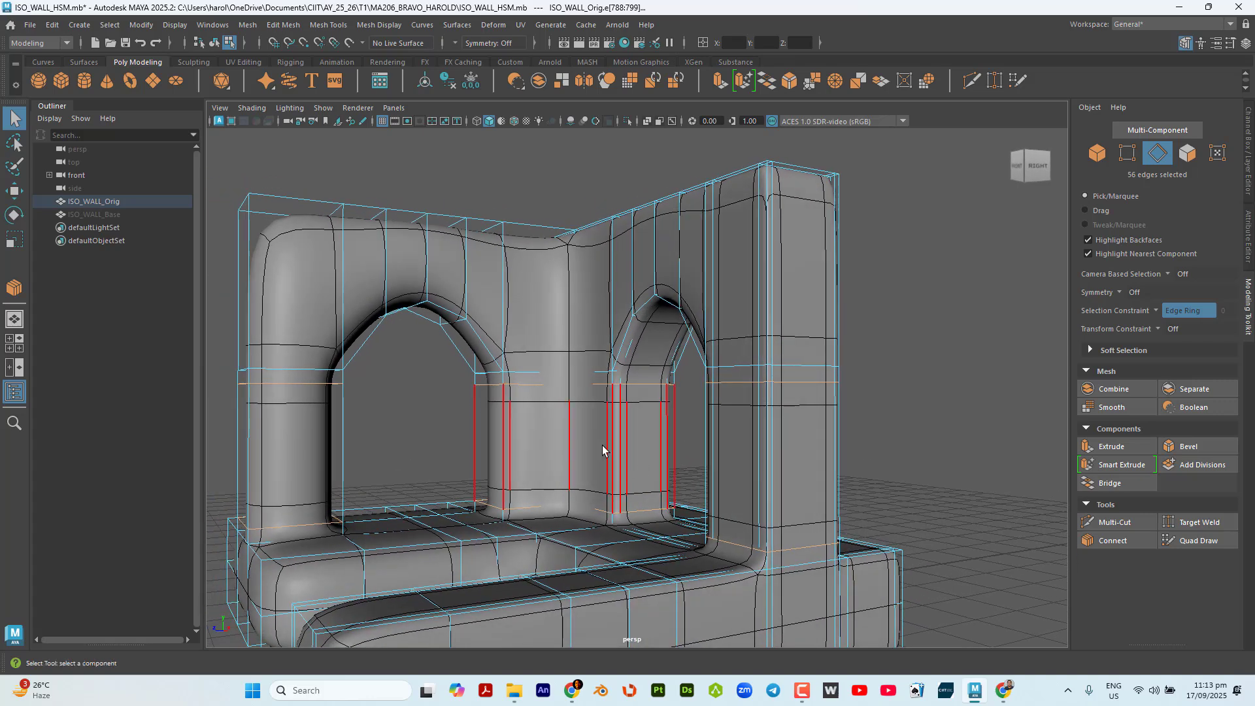
{"action": "left_click", "coordinate": [14, 239]}
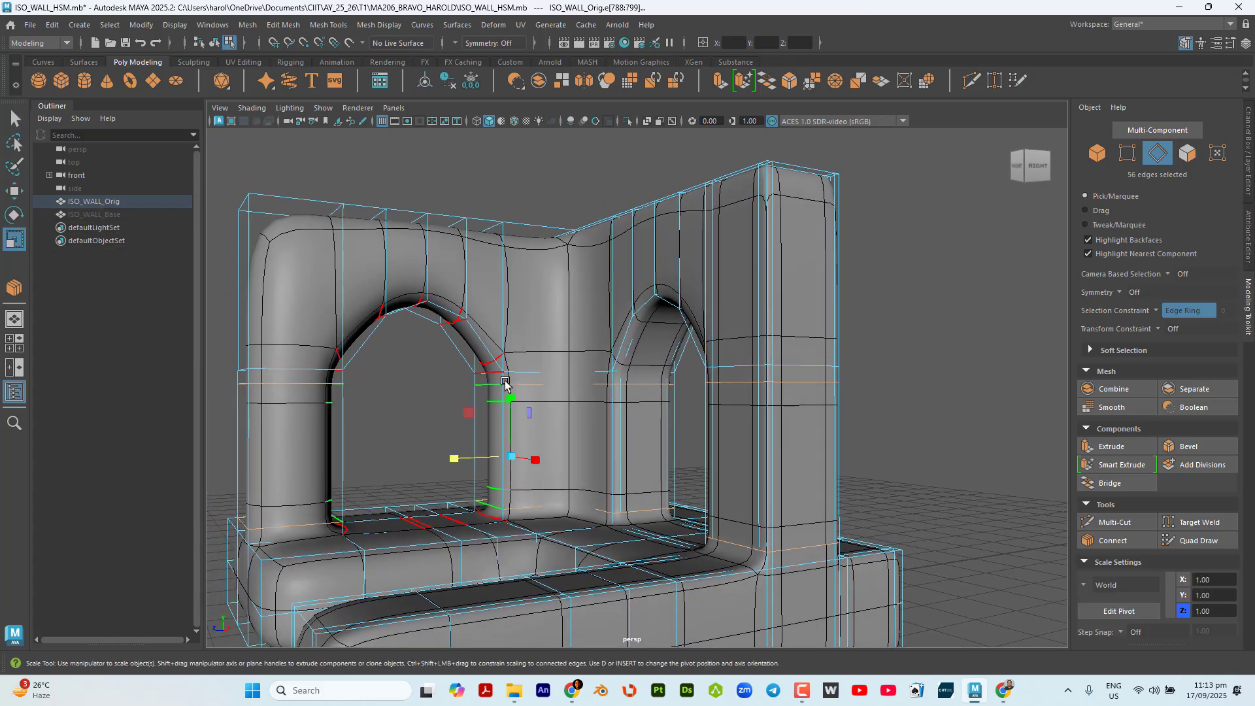
{"action": "left_click_drag", "start_coordinate": [512, 399], "coordinate": [518, 394]}
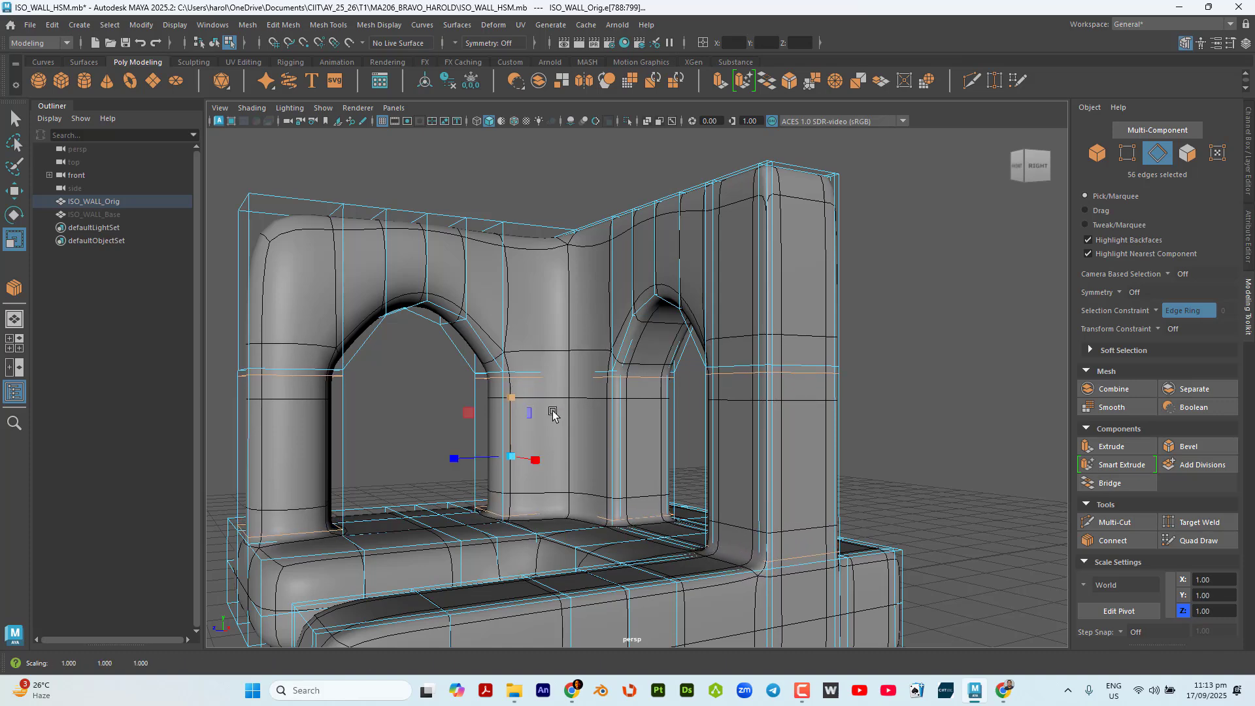
{"action": "key", "text": "q"}
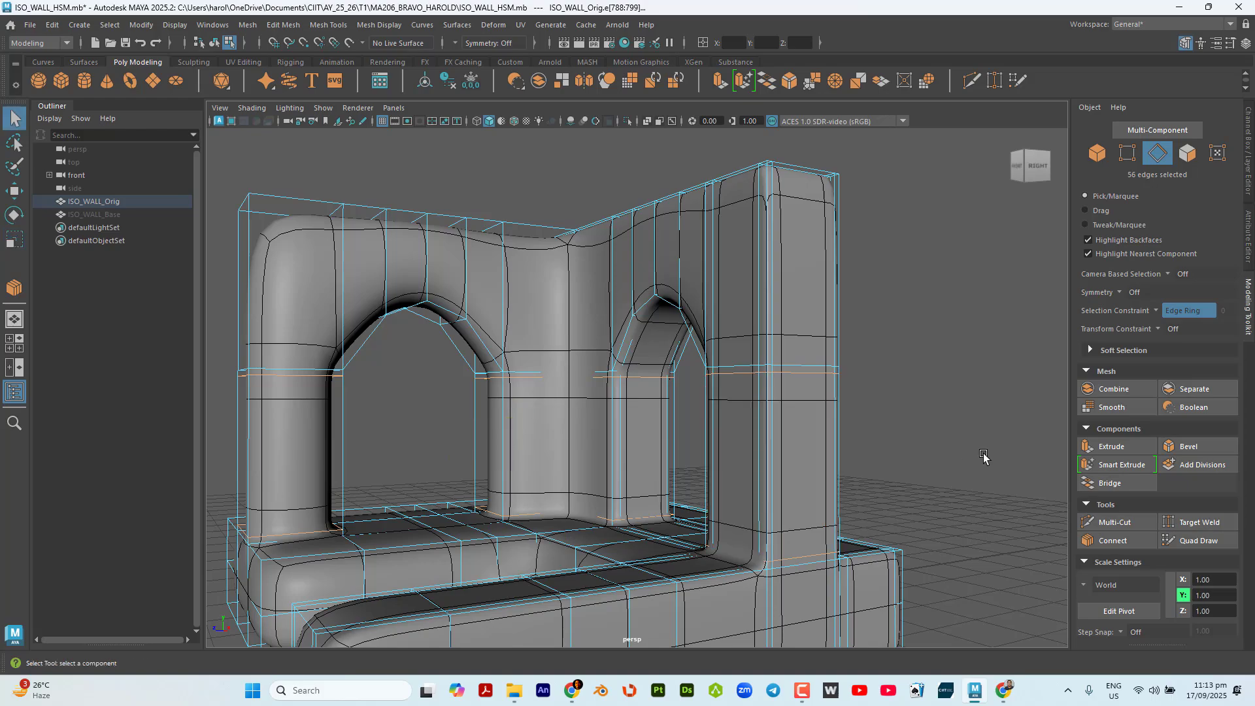
Select the edge ring through the remaining arched window's thickness and connect it with 2 segments and a pinch of 1.25.
{"action": "left_click_drag", "start_coordinate": [939, 428], "coordinate": [973, 459], "text": "alt"}
{"action": "left_click_drag", "start_coordinate": [825, 408], "coordinate": [637, 318], "text": "alt"}
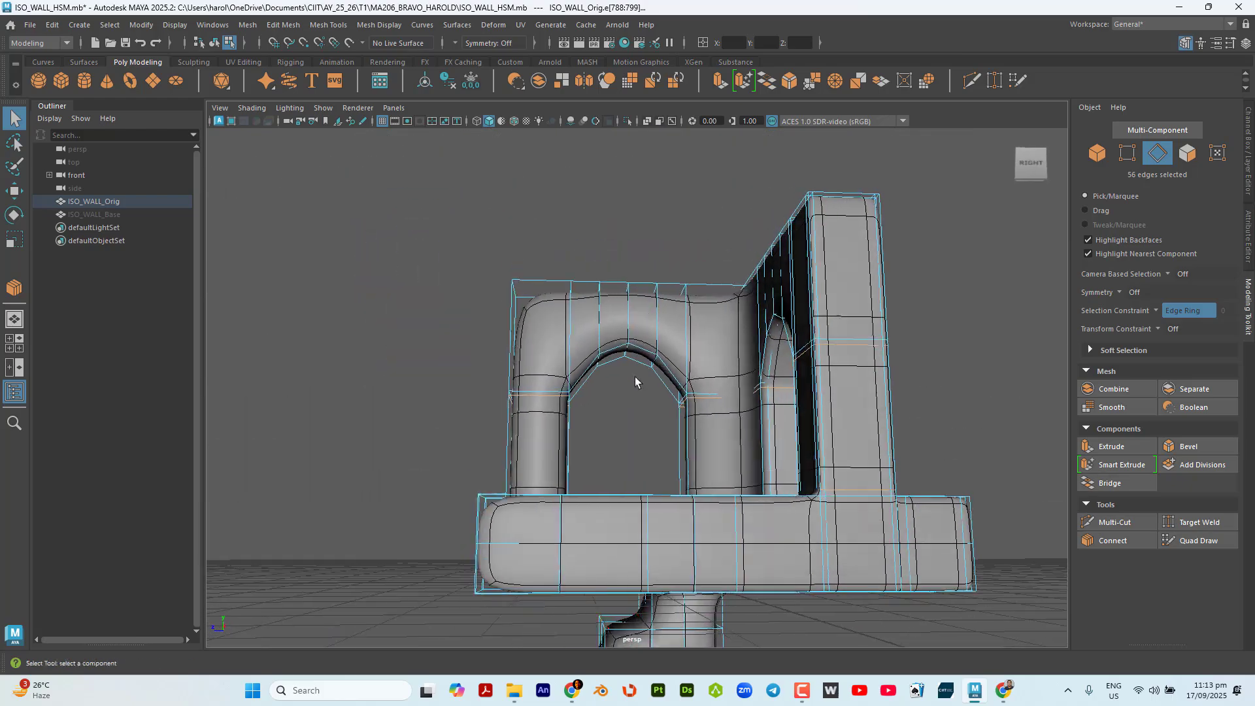
{"action": "scroll", "coordinate": [635, 375], "scroll_direction": "up", "scroll_amount": 6}
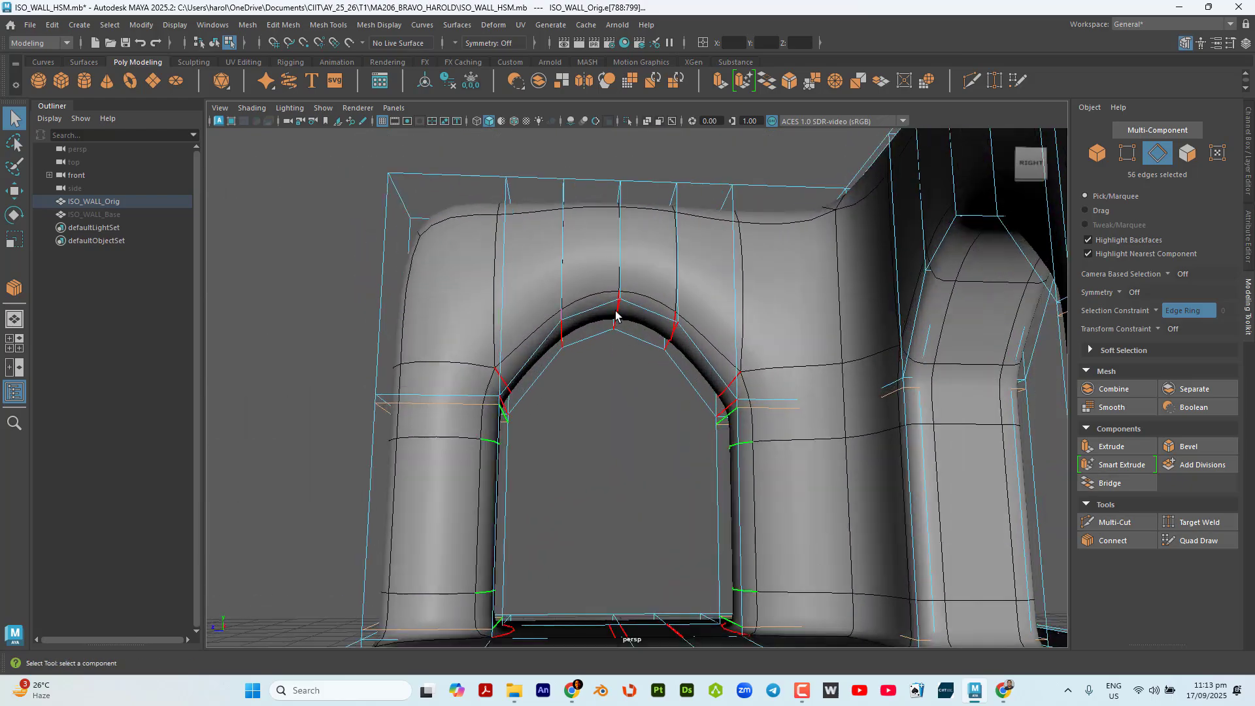
{"action": "left_click", "coordinate": [616, 315]}
{"action": "left_click_drag", "start_coordinate": [615, 317], "coordinate": [687, 421], "text": "alt"}
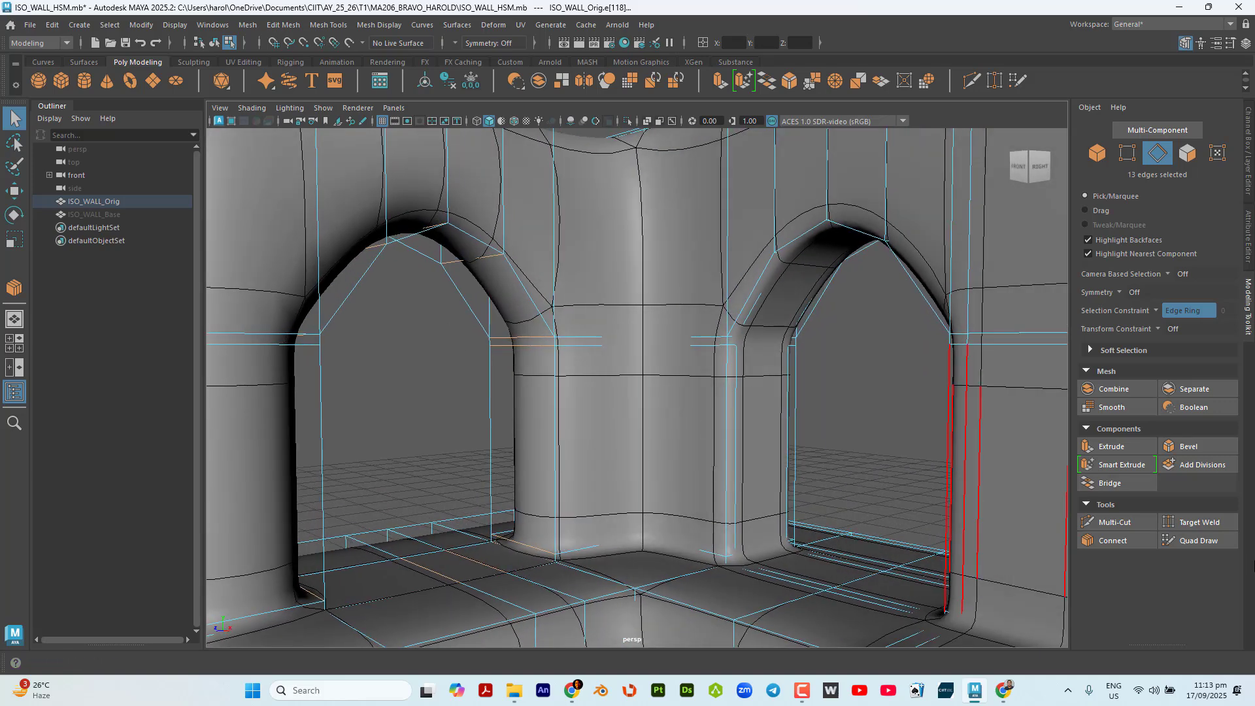
{"action": "left_click", "coordinate": [1133, 541]}
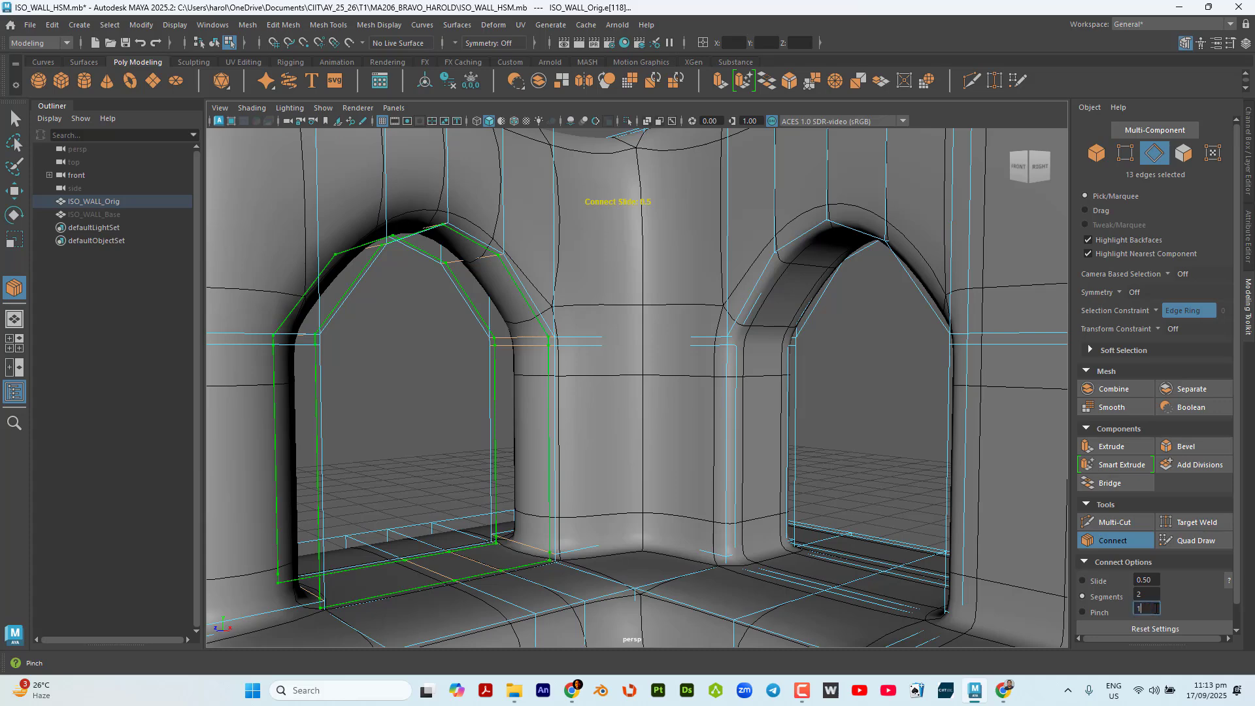
{"action": "key", "text": "Return"}
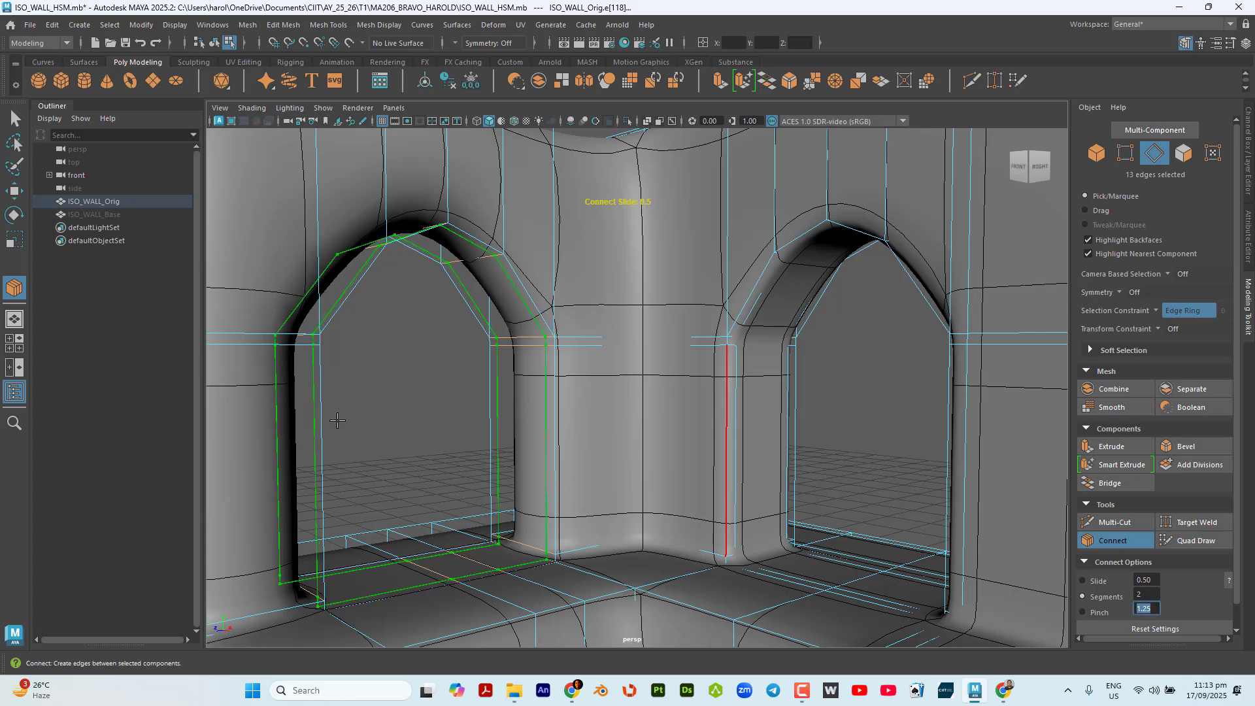
{"action": "left_click", "coordinate": [16, 192]}
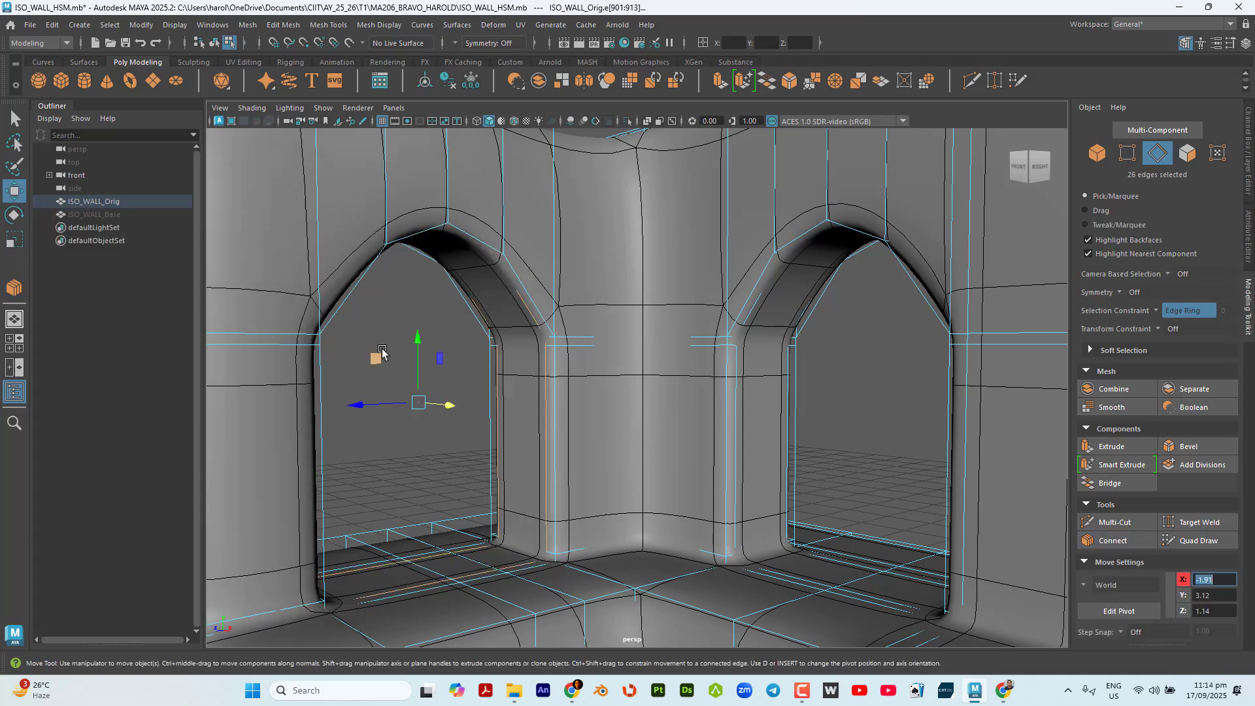
{"action": "left_click", "coordinate": [17, 122]}
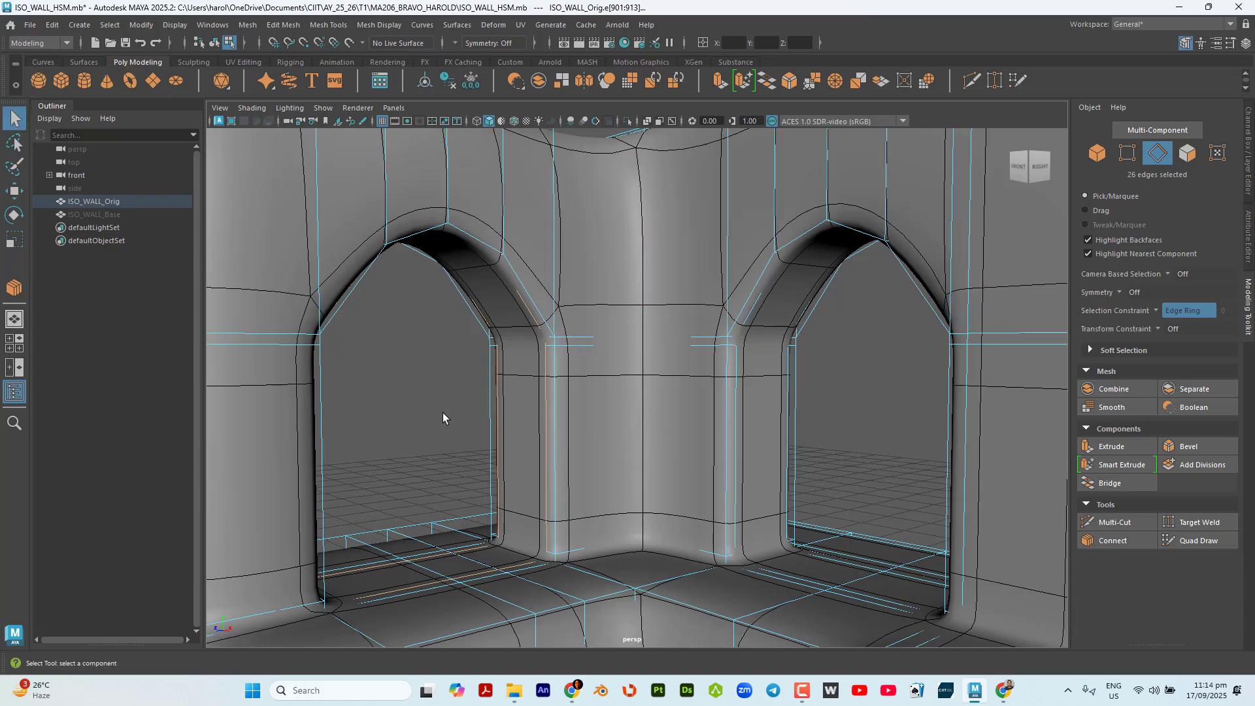
Select the edge ring across the thickness of the wall at its free end and connect it with 2 segments and a pinch of 1.25.
{"action": "left_click_drag", "start_coordinate": [442, 413], "coordinate": [560, 426], "text": "alt"}
{"action": "scroll", "coordinate": [481, 433], "scroll_direction": "down", "scroll_amount": 6}
{"action": "scroll", "coordinate": [499, 376], "scroll_direction": "up", "scroll_amount": 4}
{"action": "mouse_move", "coordinate": [436, 309]}
{"action": "left_mouse_down", "text": "alt"}
{"action": "mouse_move", "coordinate": [425, 335]}
{"action": "mouse_move", "coordinate": [437, 330]}
{"action": "left_mouse_up", "text": "alt"}
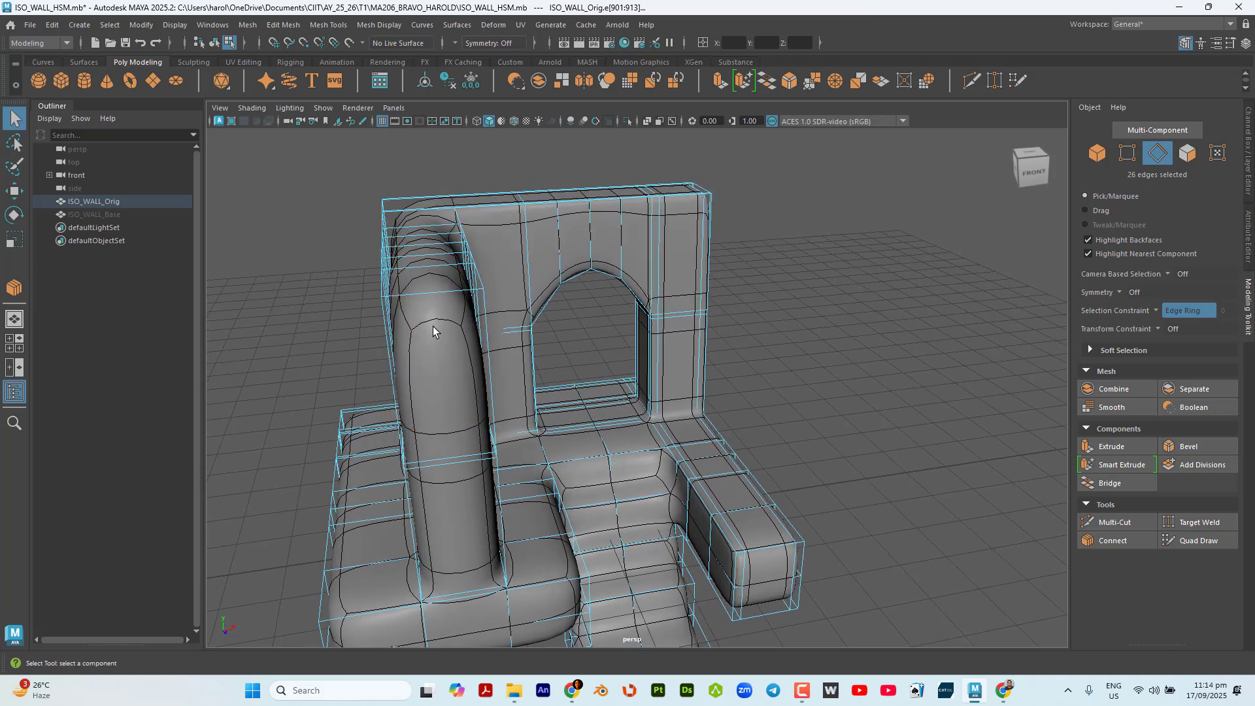
{"action": "left_click", "coordinate": [445, 299]}
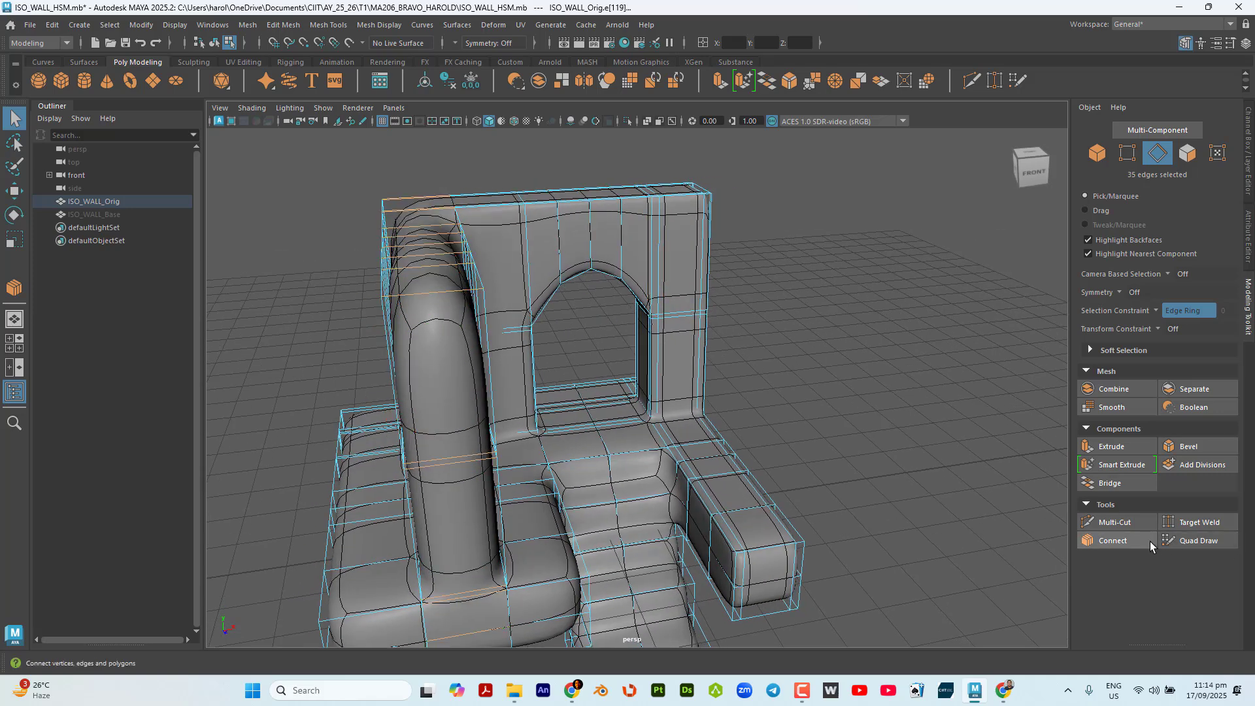
{"action": "left_click", "coordinate": [1132, 541]}
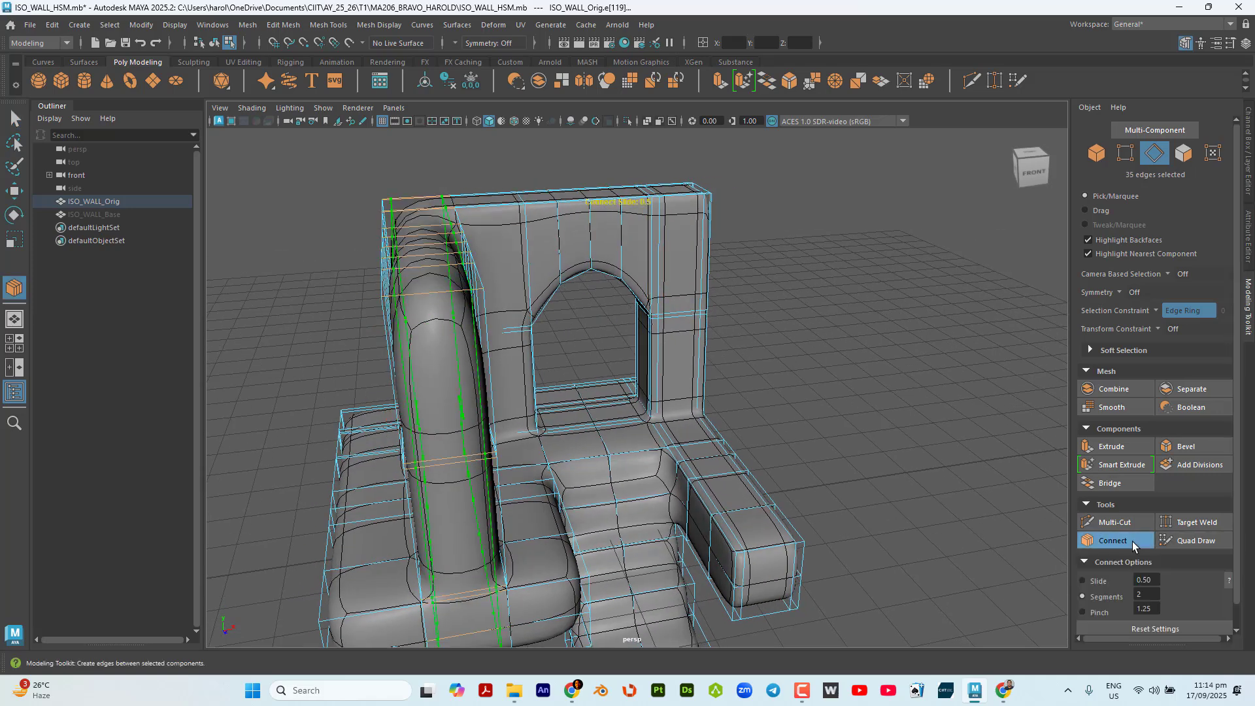
{"action": "left_click", "coordinate": [16, 191]}
{"action": "left_click", "coordinate": [15, 118]}
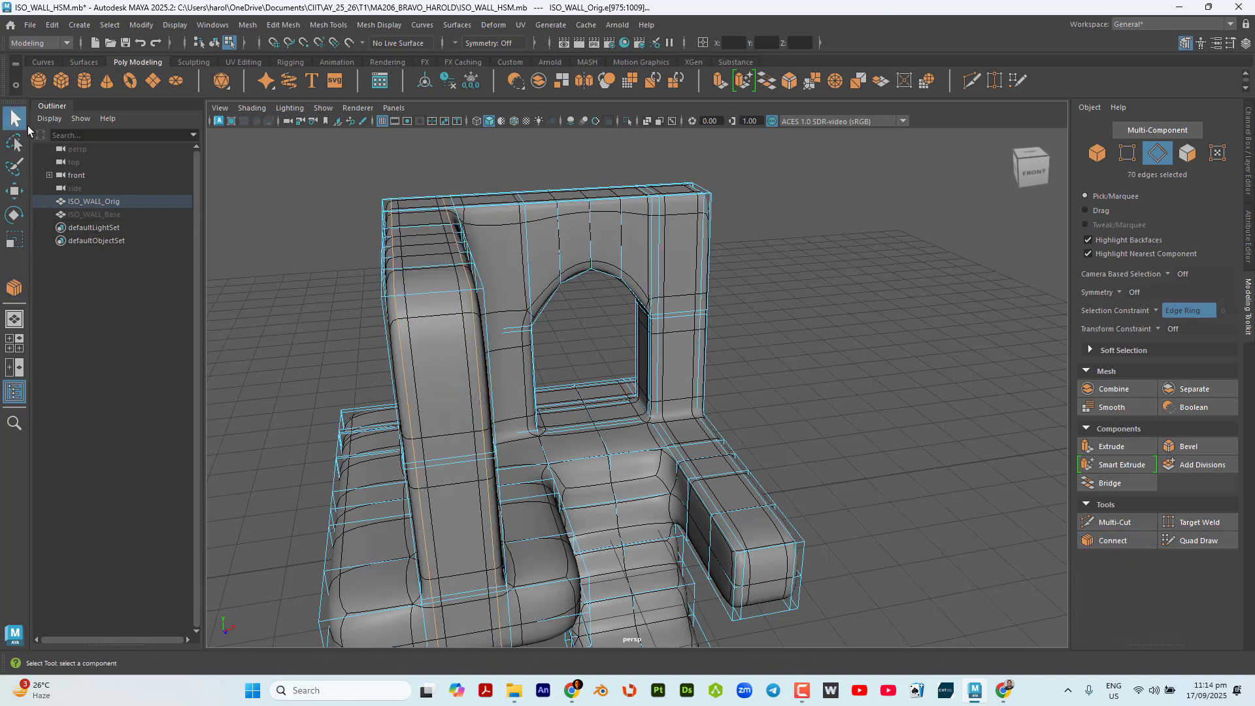
Select the edge ring across the wall section between the free end and the window, and connect it with 2 segments and a pinch of 1.25.
{"action": "scroll", "coordinate": [590, 360], "scroll_direction": "down", "scroll_amount": 2}
{"action": "left_click_drag", "start_coordinate": [581, 357], "coordinate": [443, 365], "text": "alt"}
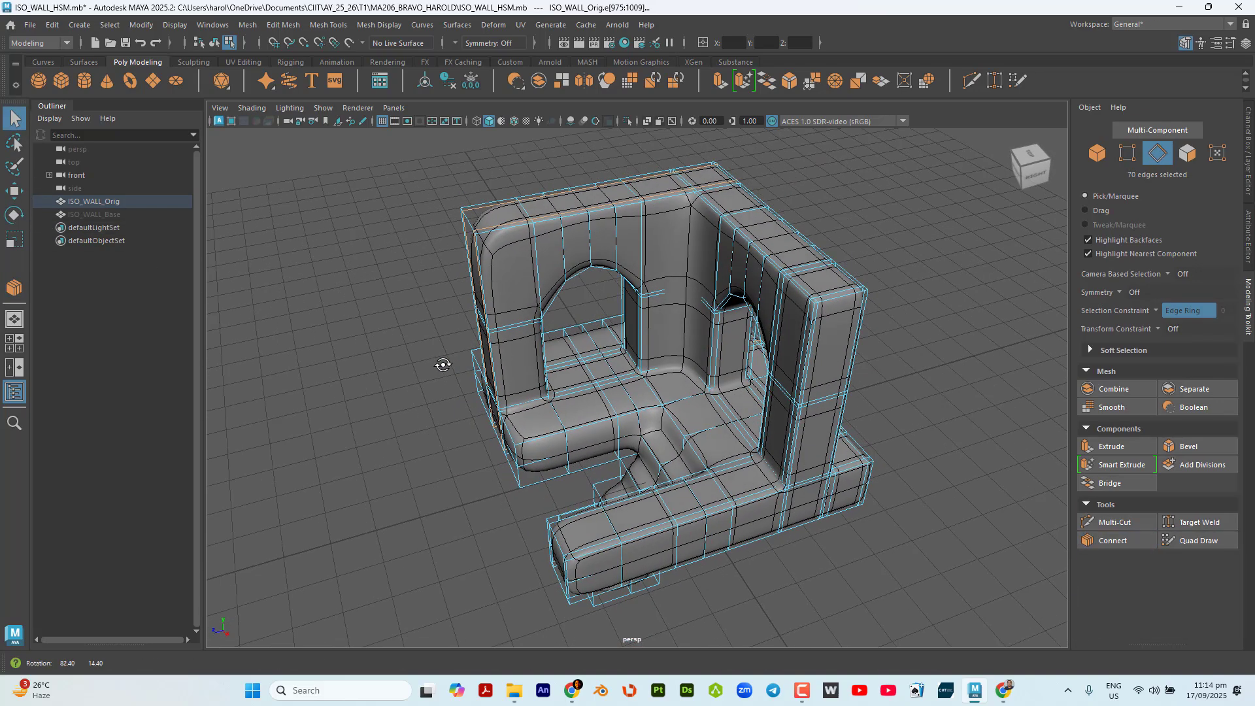
{"action": "left_click", "coordinate": [516, 254]}
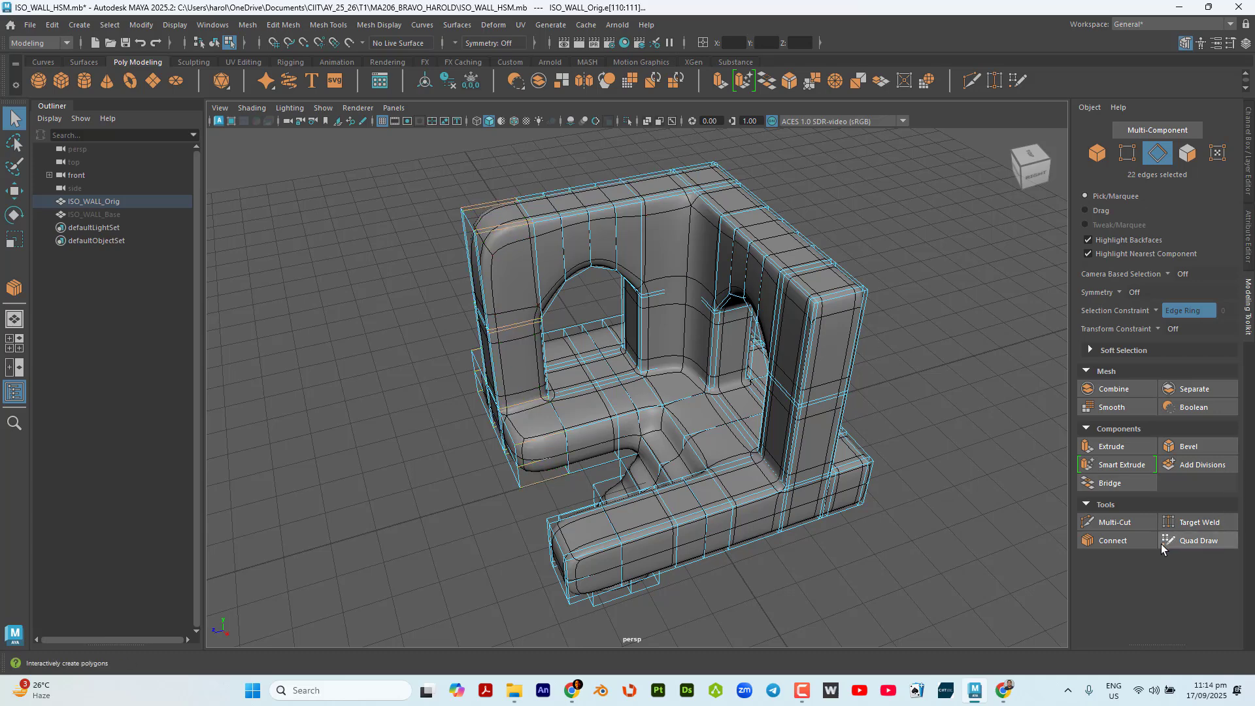
{"action": "left_click", "coordinate": [1137, 542]}
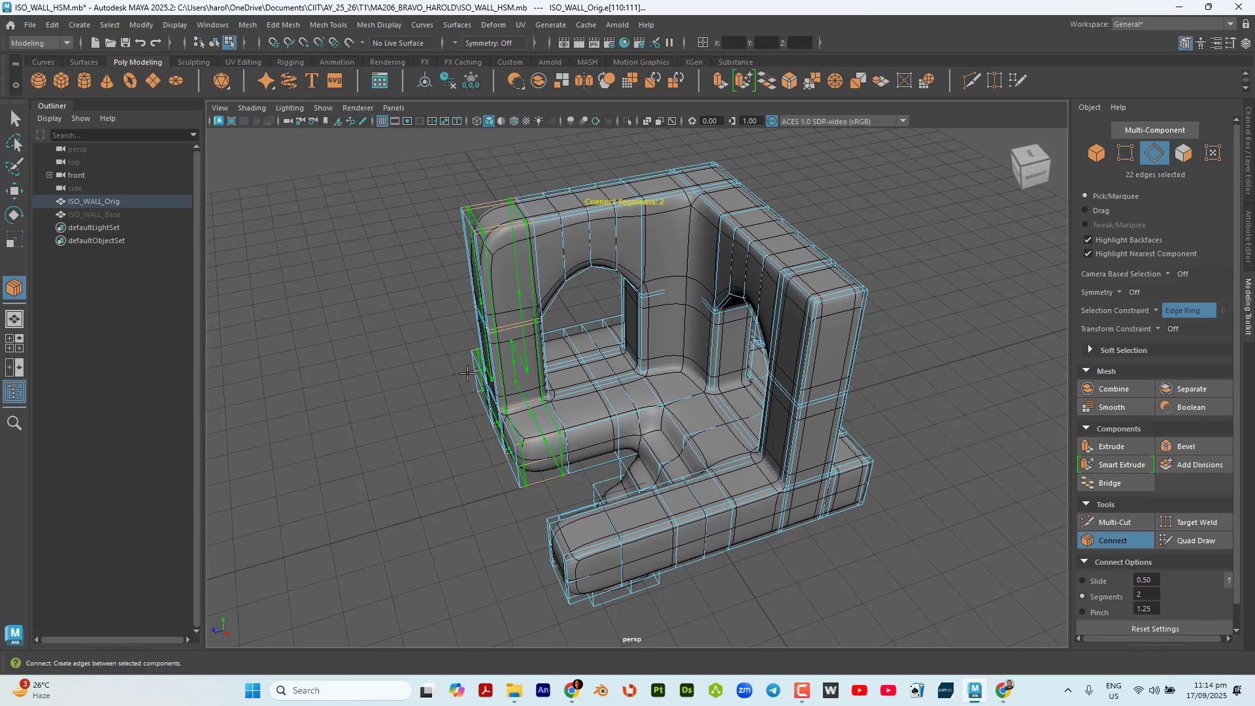
{"action": "key", "text": "q"}
Select the vertical edge ring running around the upper wall, from the start of the arches to the top.
{"action": "scroll", "coordinate": [519, 330], "scroll_direction": "up", "scroll_amount": 4}
{"action": "scroll", "coordinate": [518, 330], "scroll_direction": "up", "scroll_amount": 2}
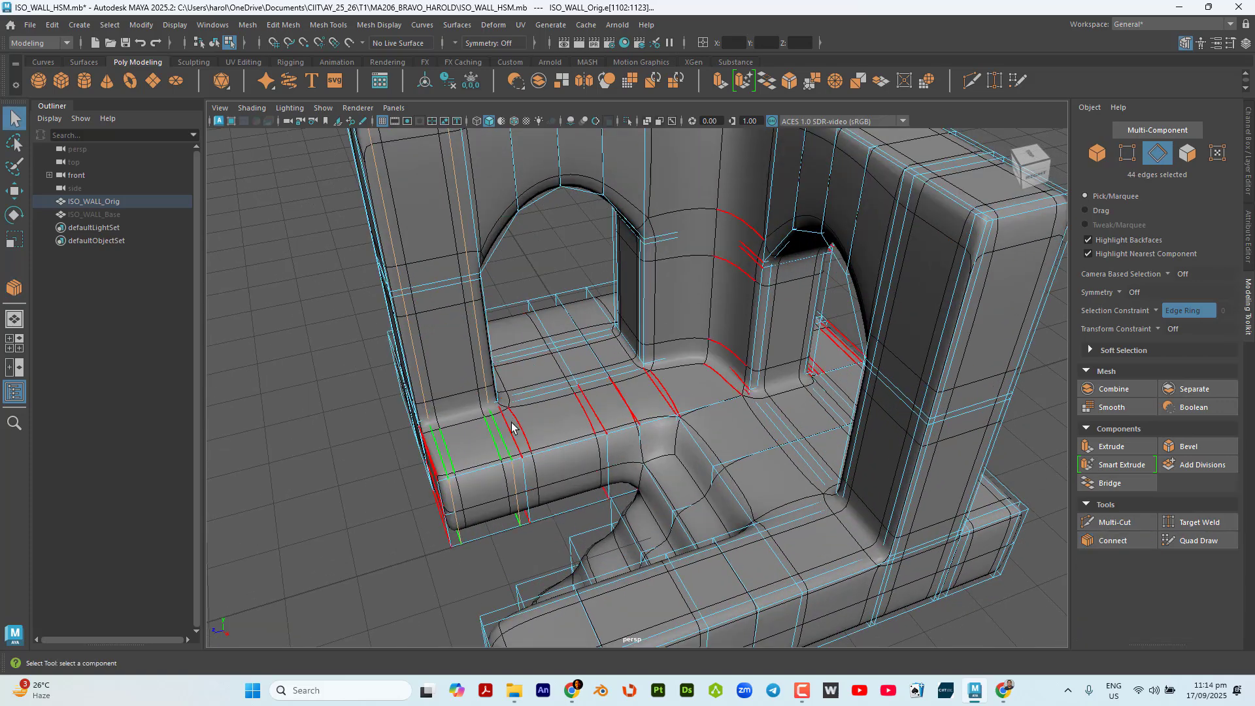
{"action": "scroll", "coordinate": [551, 418], "scroll_direction": "down", "scroll_amount": 5}
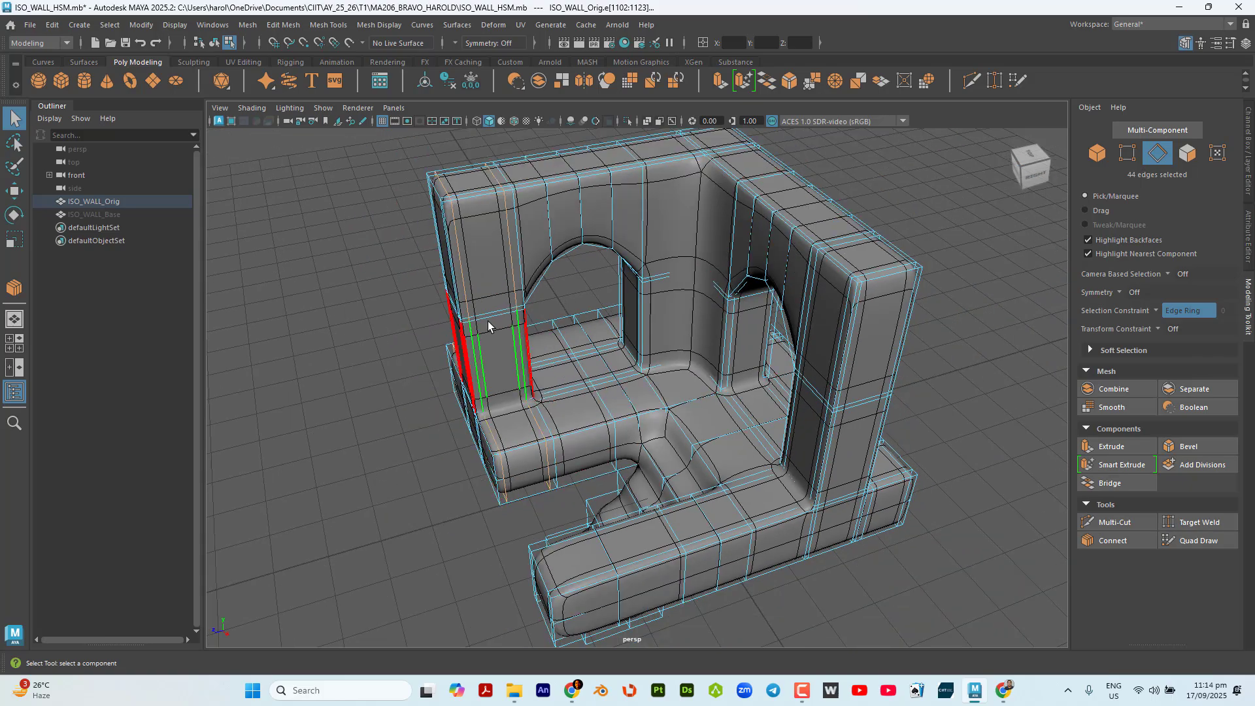
{"action": "left_click_drag", "start_coordinate": [487, 320], "coordinate": [523, 343], "text": "alt"}
{"action": "scroll", "coordinate": [451, 228], "scroll_direction": "up", "scroll_amount": 5}
{"action": "middle_click_drag", "start_coordinate": [514, 329], "coordinate": [606, 390], "text": "alt"}
{"action": "left_click_drag", "start_coordinate": [496, 291], "coordinate": [570, 414], "text": "alt"}
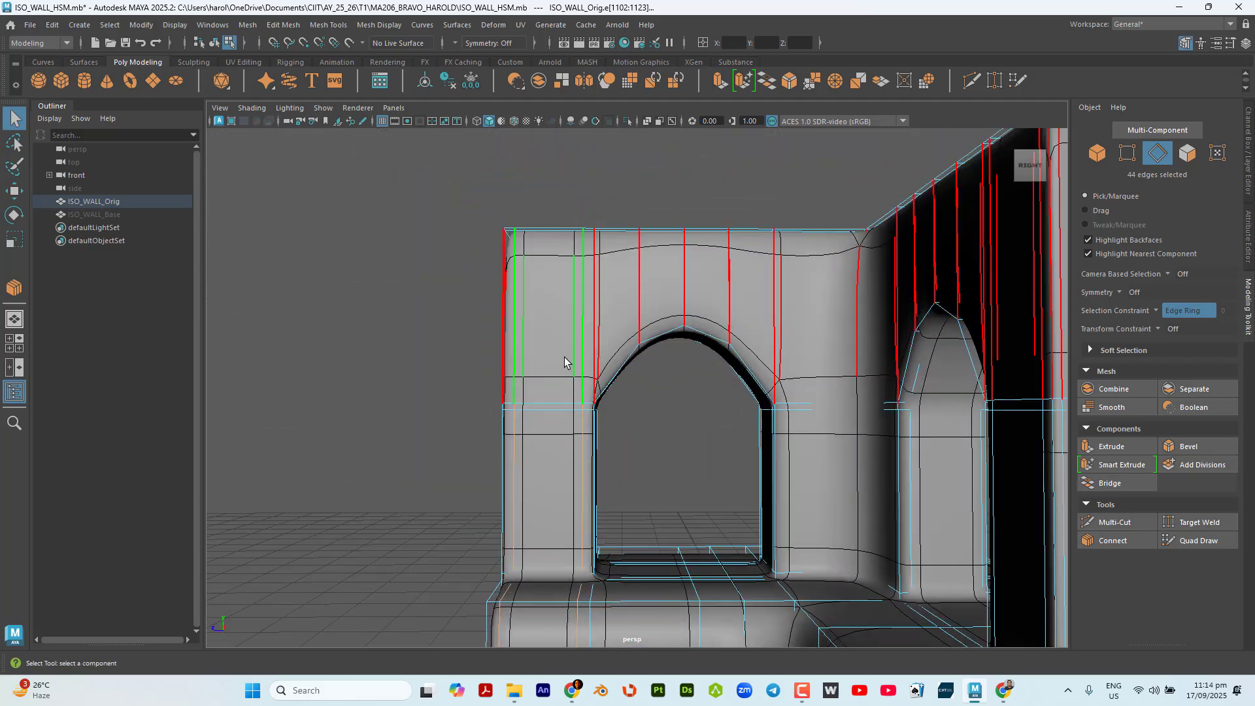
{"action": "left_click_drag", "start_coordinate": [565, 361], "coordinate": [656, 380], "text": "alt"}
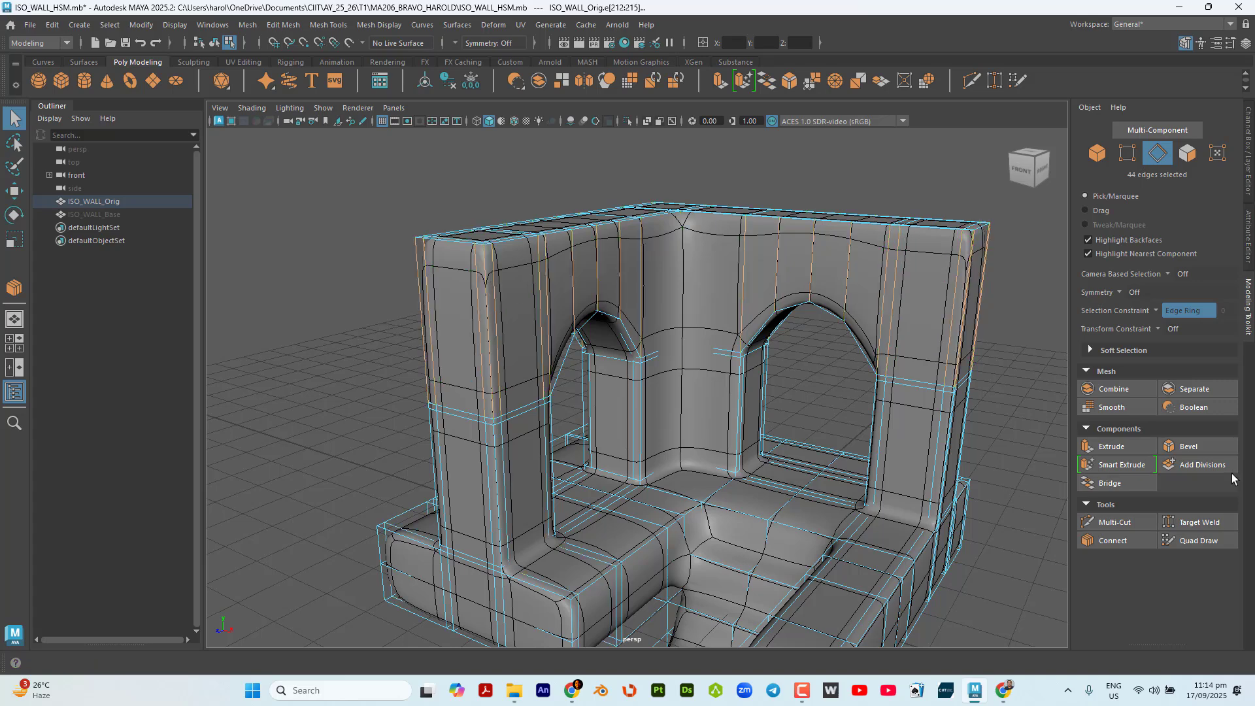
Connect the upper wall's edge ring with 2 segments and a pinch of 1.50, and return to the Select tool.
{"action": "left_click", "coordinate": [1135, 538]}
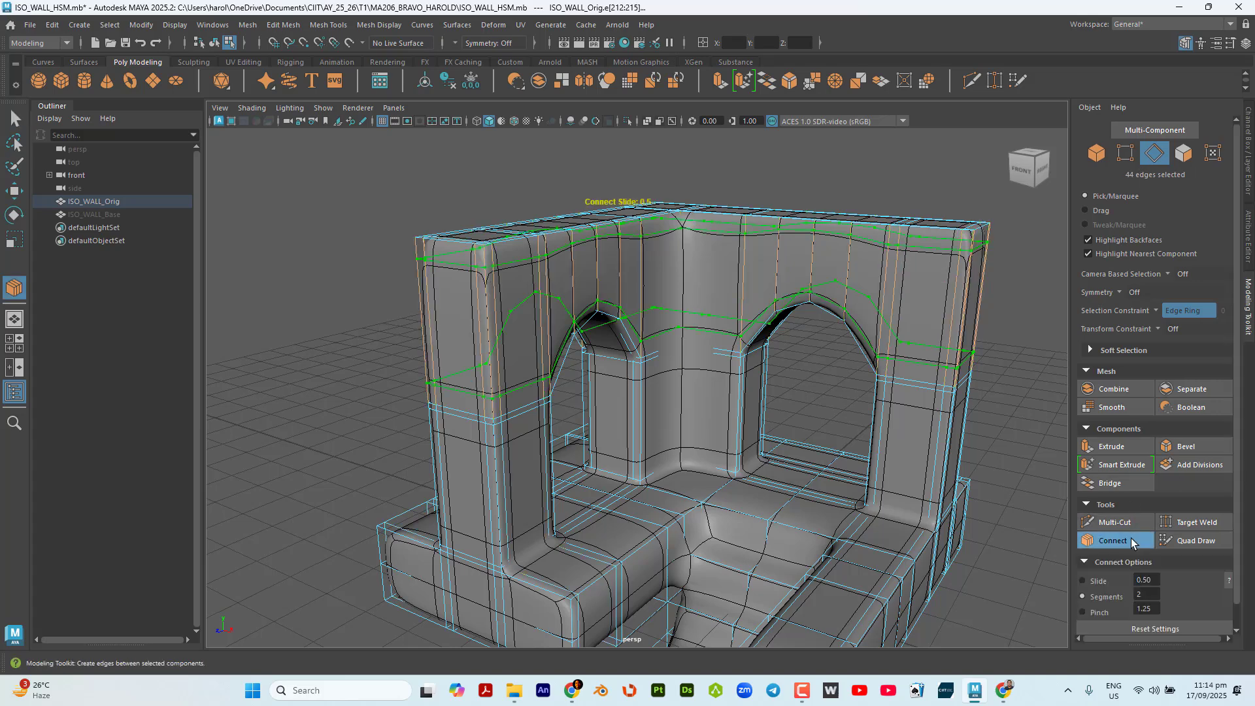
{"action": "double_click", "coordinate": [1146, 608]}
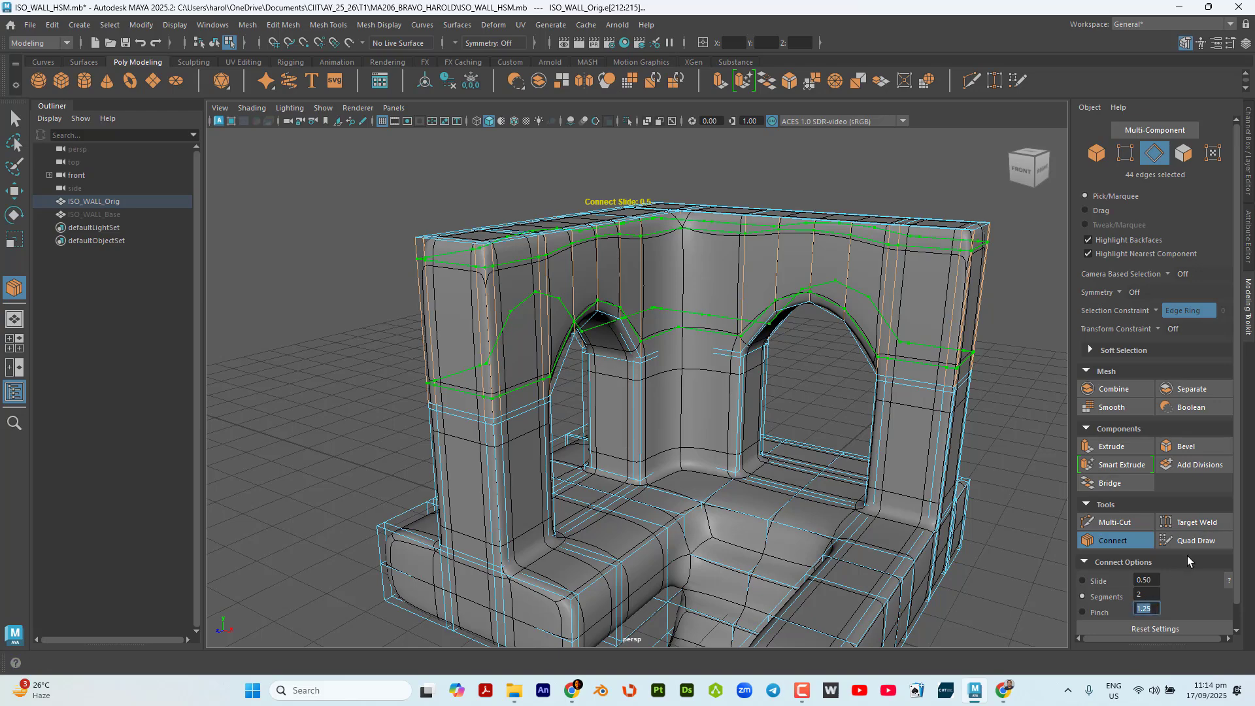
{"action": "type", "text": "1.5"}
{"action": "key", "text": "Return"}
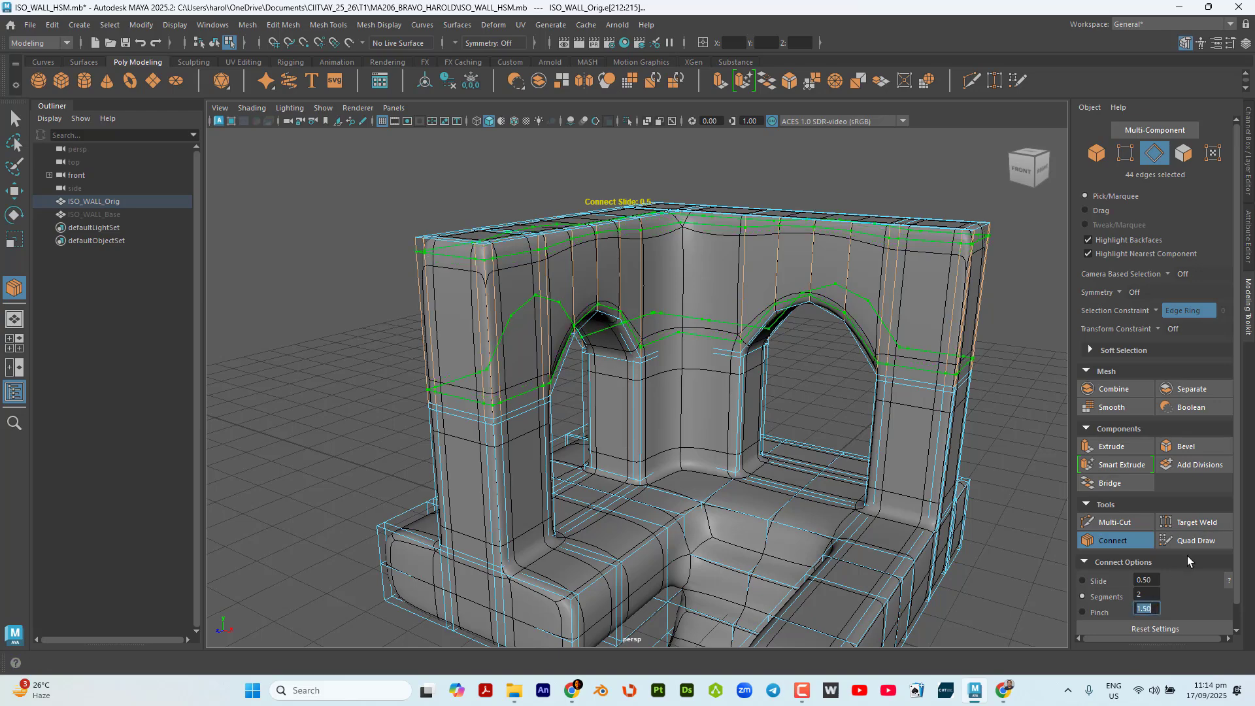
{"action": "left_click_drag", "start_coordinate": [926, 347], "coordinate": [719, 417], "text": "alt"}
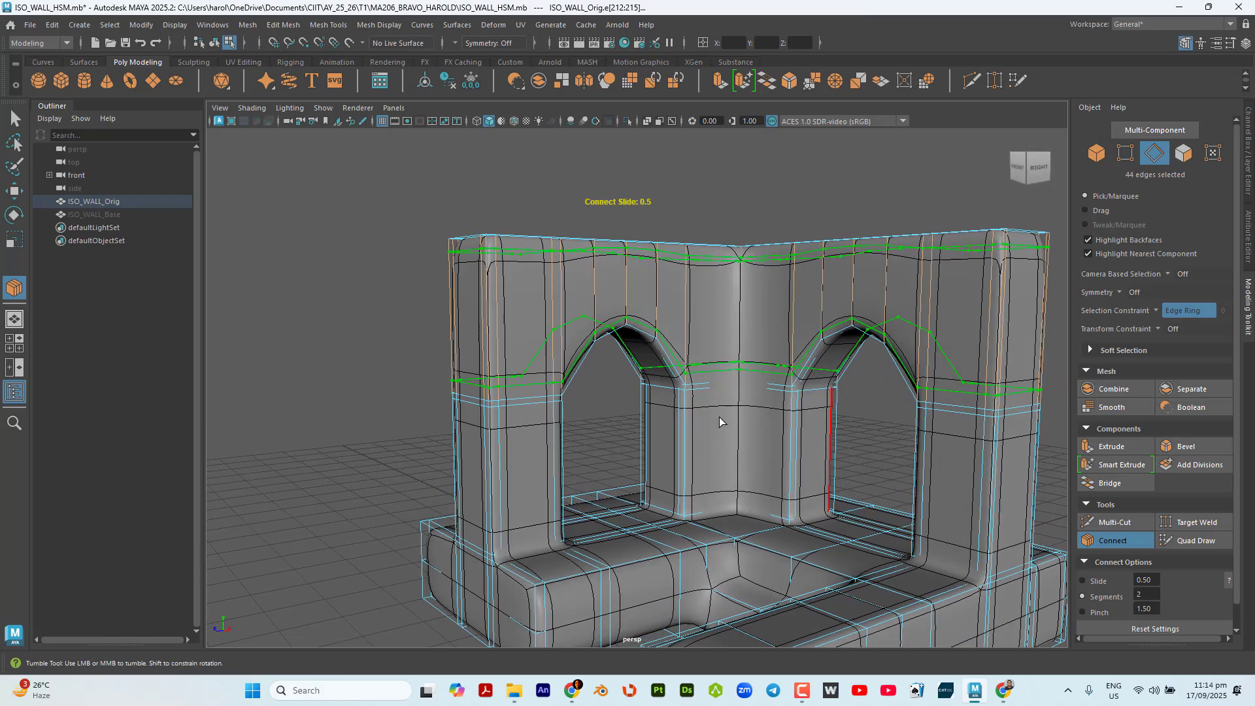
{"action": "left_click", "coordinate": [14, 118]}
{"action": "left_click_drag", "start_coordinate": [386, 421], "coordinate": [637, 362], "text": "alt"}
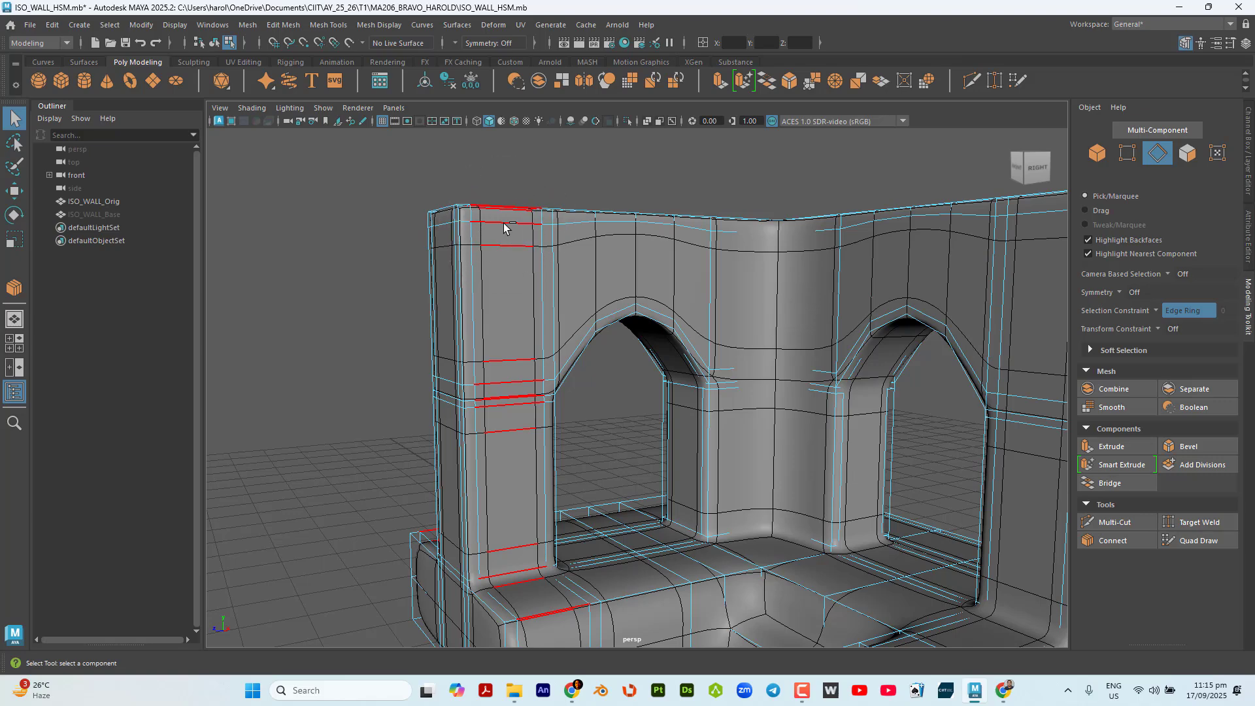
{"action": "left_click", "coordinate": [503, 227]}
{"action": "left_click_drag", "start_coordinate": [521, 280], "coordinate": [641, 294], "text": "alt"}
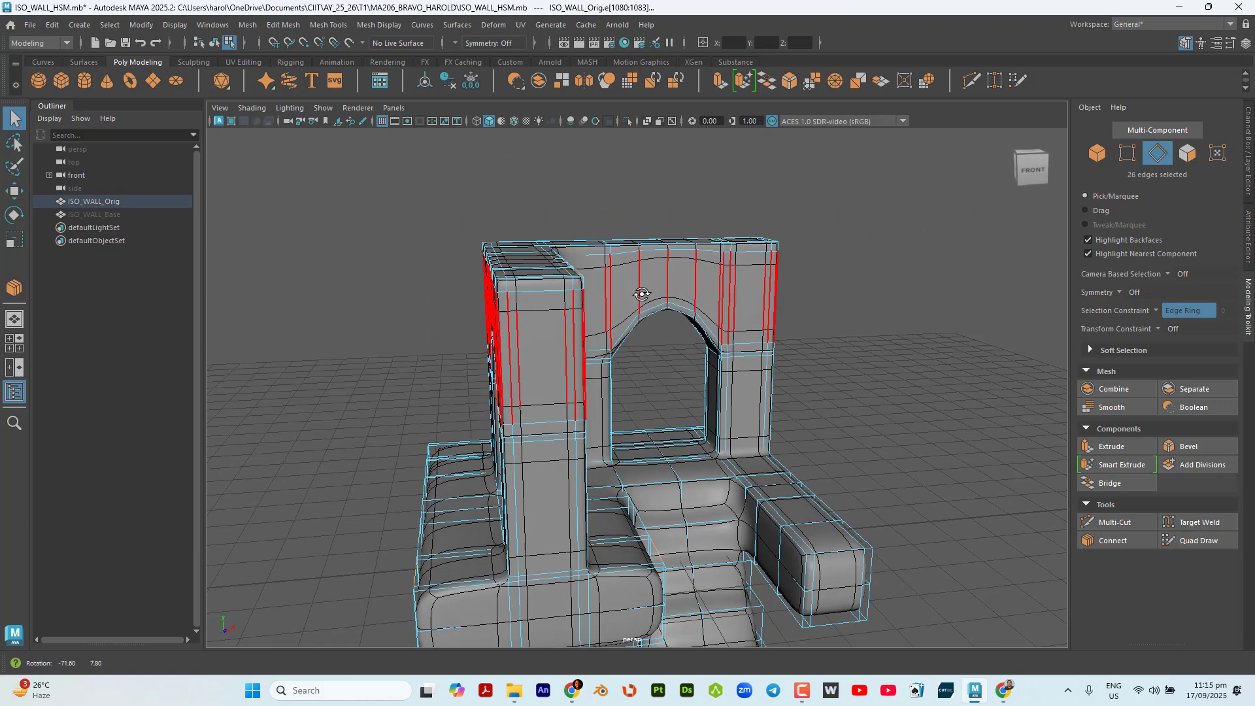
{"action": "left_click", "coordinate": [549, 291]}
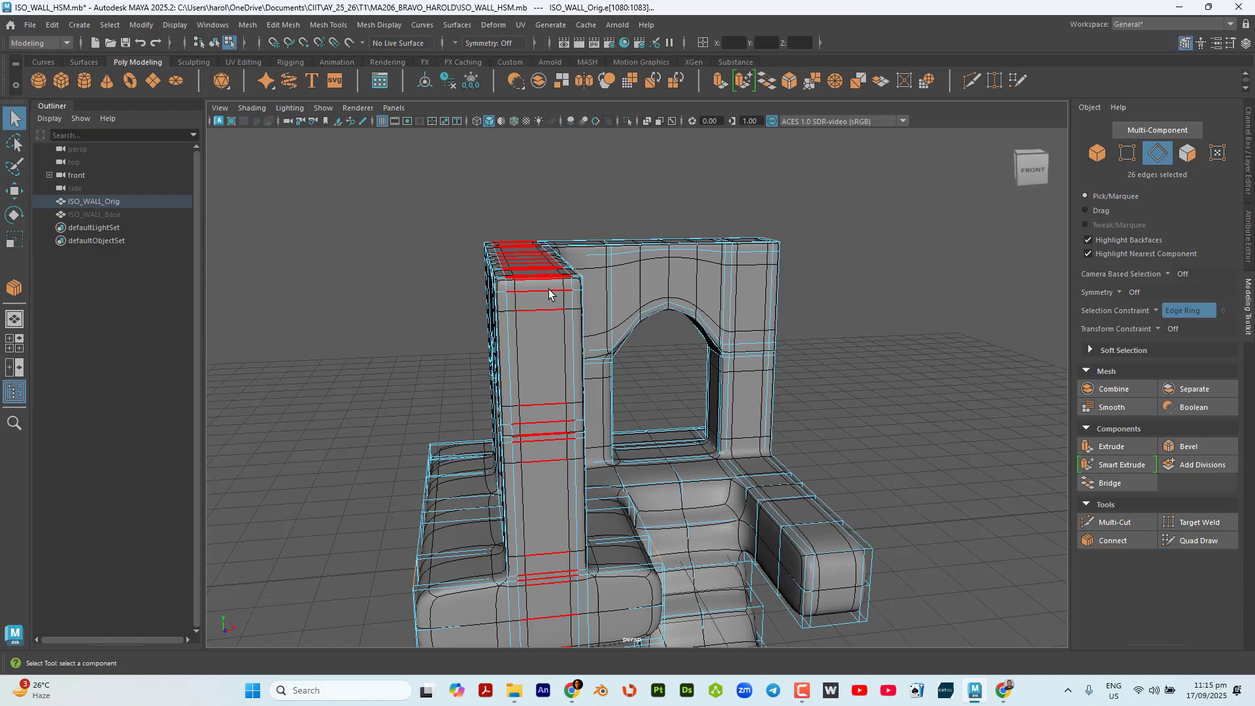
Turn the selection constraint off and clear the edge selection on the wall section beside the window.
{"action": "left_click", "coordinate": [1158, 316]}
{"action": "left_click", "coordinate": [1180, 325]}
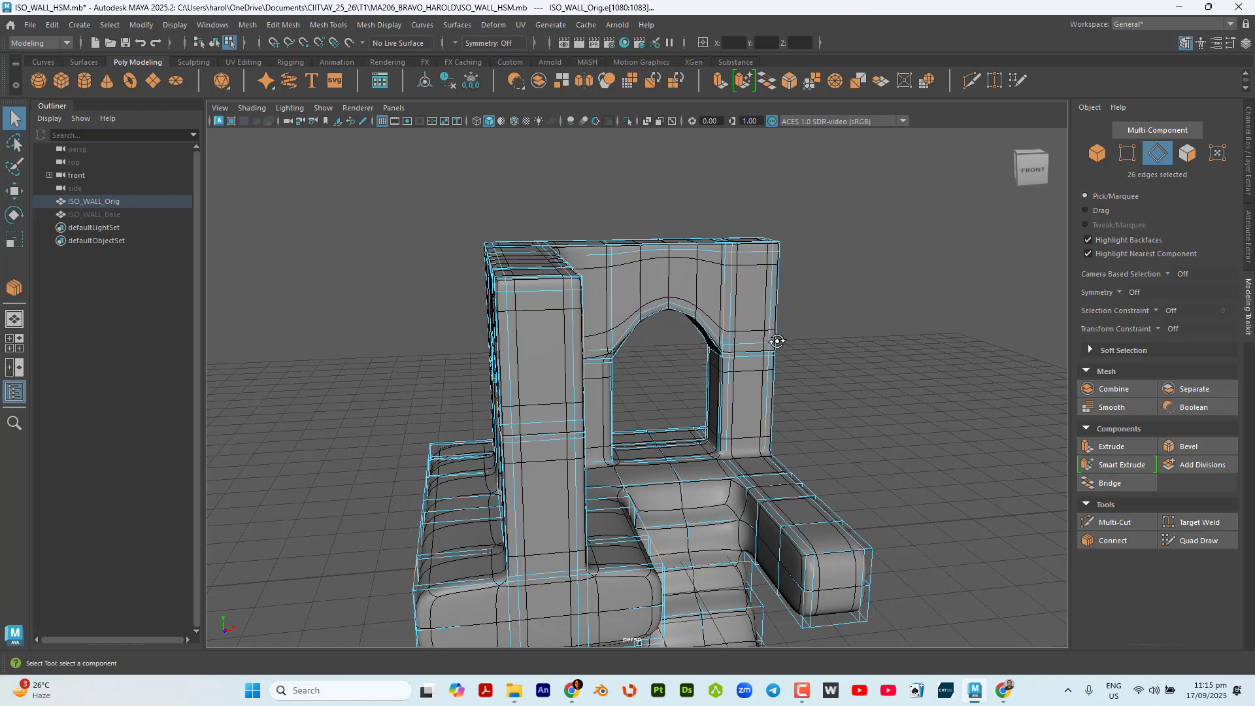
{"action": "left_click_drag", "start_coordinate": [777, 341], "coordinate": [607, 345], "text": "alt"}
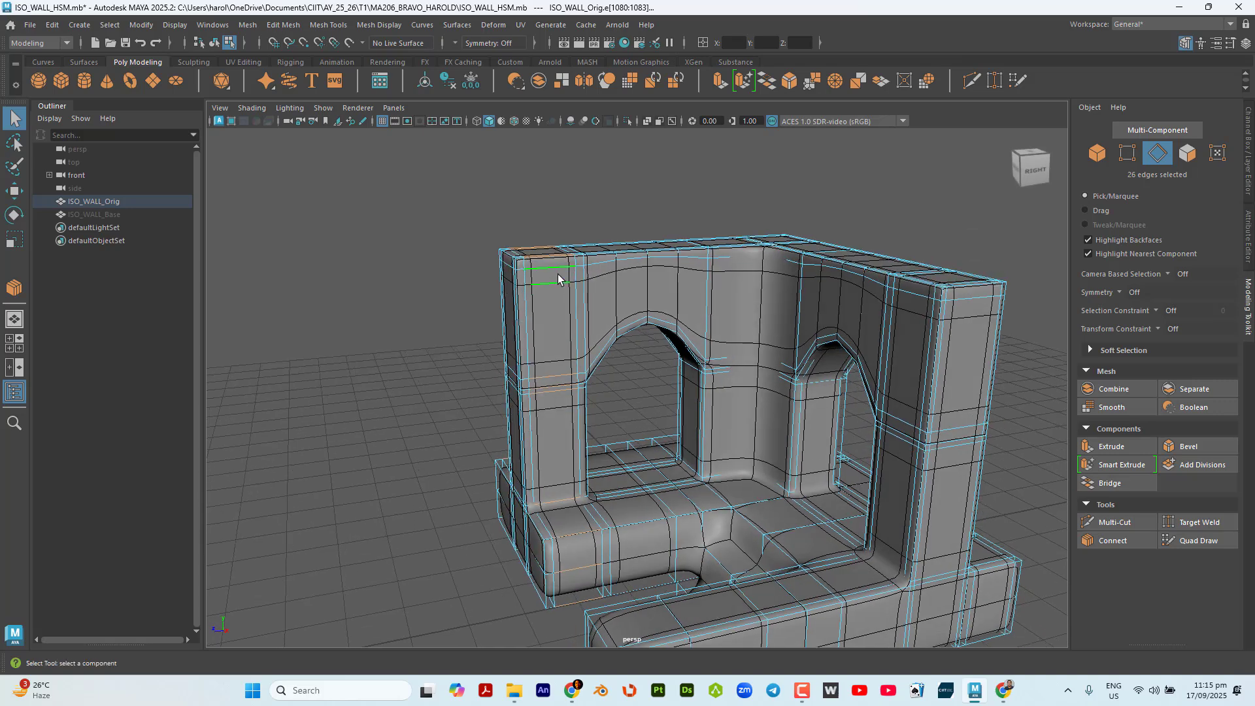
{"action": "scroll", "coordinate": [558, 273], "scroll_direction": "up", "scroll_amount": 3}
{"action": "left_click", "coordinate": [361, 311]}
{"action": "key", "text": "ctrl"}
{"action": "key", "text": "ctrl"}
{"action": "key", "text": "ctrl"}
{"action": "key", "text": "ctrl"}
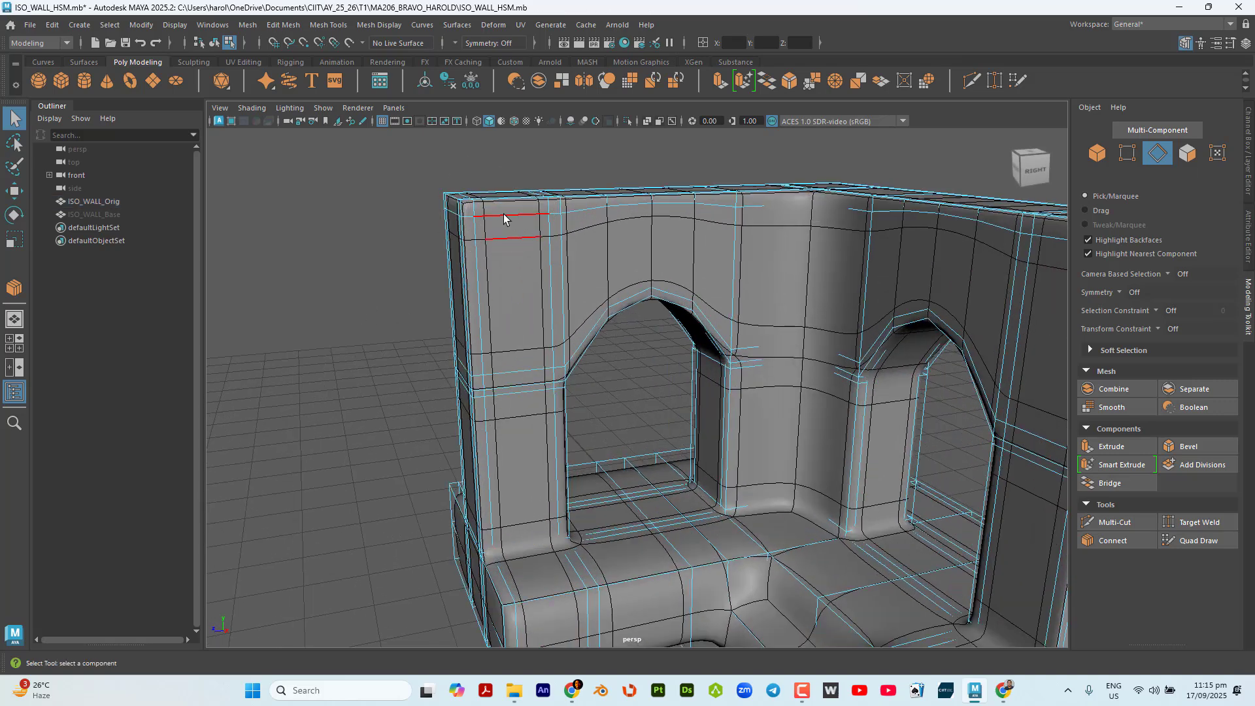
Select the edge loop running just below the wall's top and flatten it by scaling it along the Y axis.
{"action": "double_click", "coordinate": [503, 215]}
{"action": "left_click_drag", "start_coordinate": [503, 216], "coordinate": [1008, 304], "text": "alt"}
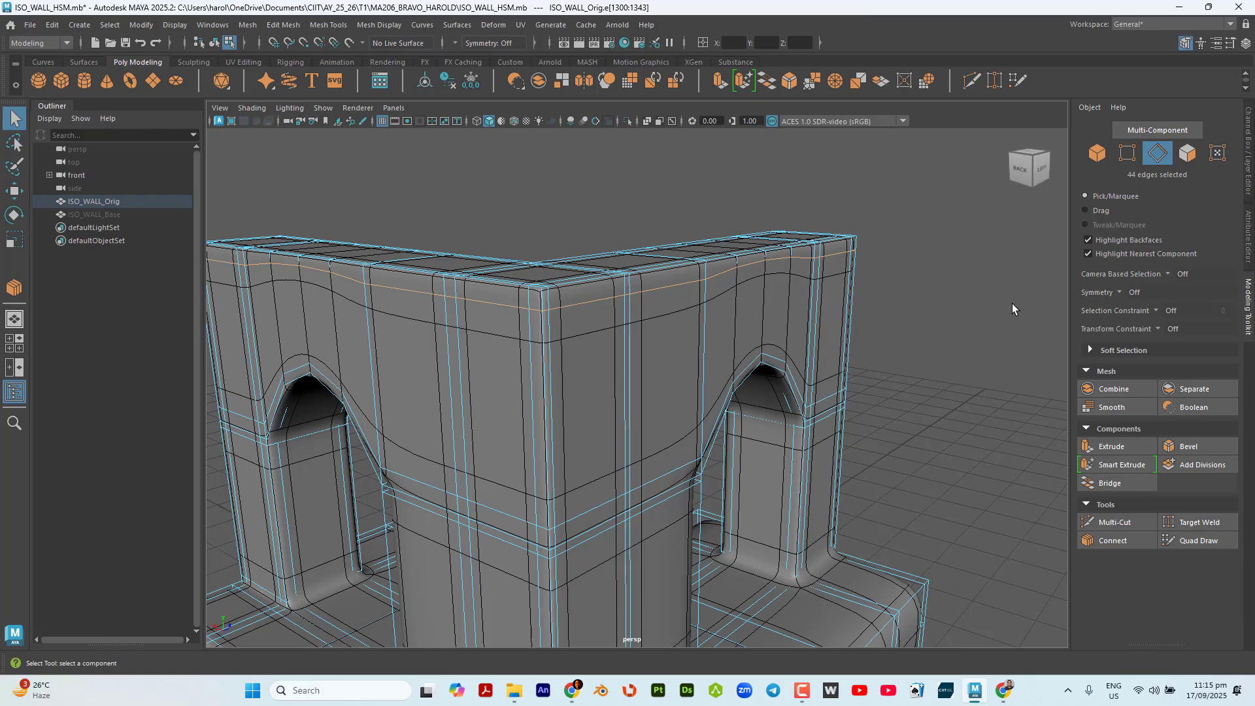
{"action": "key", "text": "r"}
{"action": "left_click_drag", "start_coordinate": [928, 389], "coordinate": [609, 382], "text": "alt"}
{"action": "left_click_drag", "start_coordinate": [735, 255], "coordinate": [733, 255]}
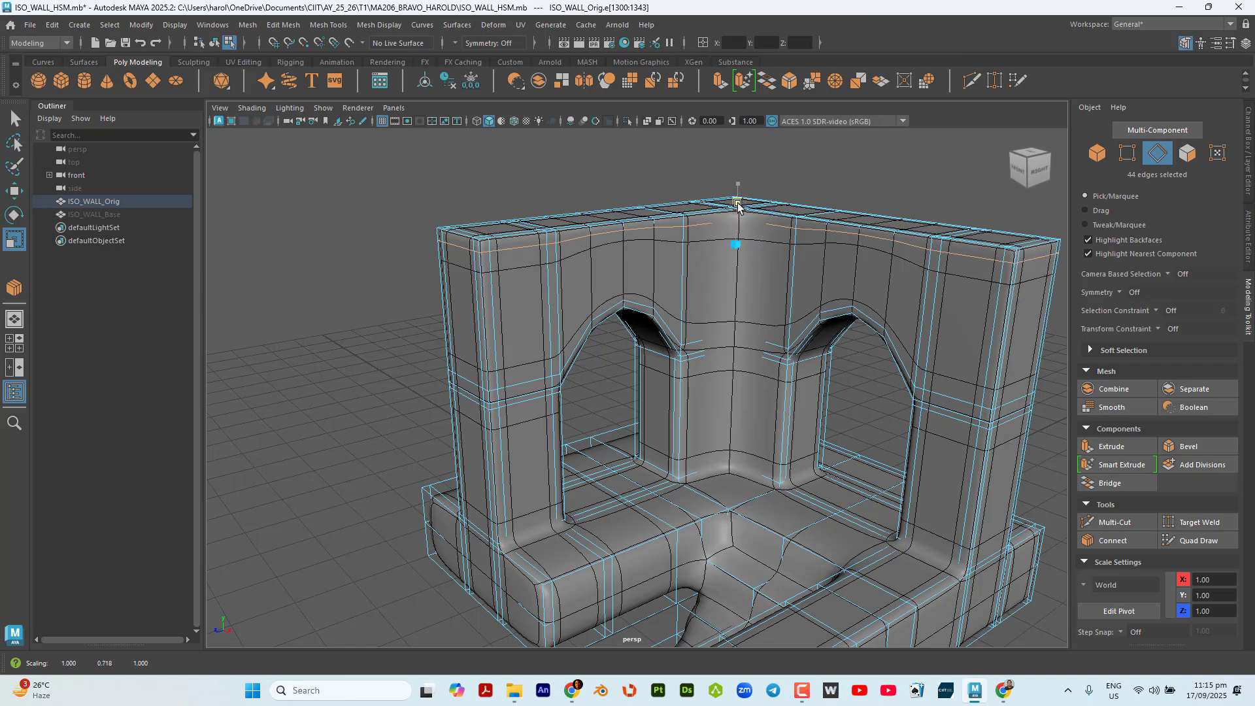
{"action": "left_click_drag", "start_coordinate": [735, 467], "coordinate": [735, 464]}
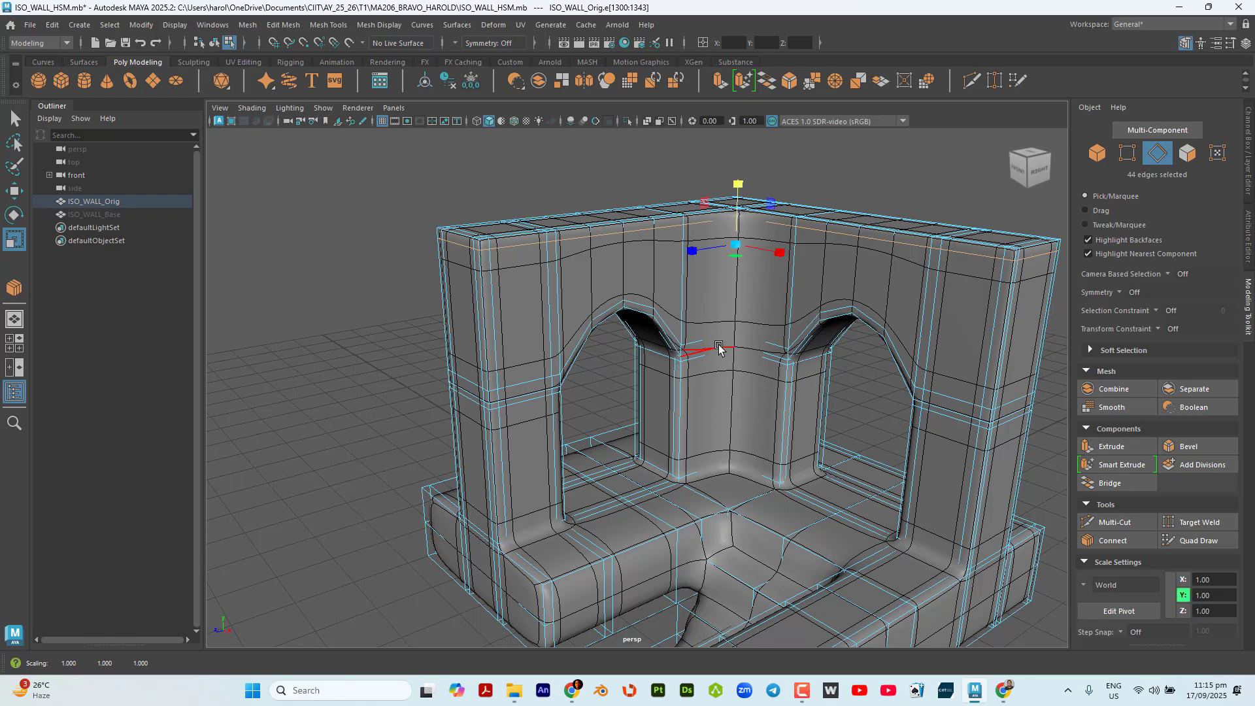
{"action": "scroll", "coordinate": [719, 346], "scroll_direction": "down", "scroll_amount": 2}
{"action": "mouse_move", "coordinate": [717, 327]}
{"action": "left_mouse_down", "text": "alt"}
{"action": "mouse_move", "coordinate": [779, 316]}
{"action": "mouse_move", "coordinate": [747, 326]}
{"action": "mouse_move", "coordinate": [723, 315]}
{"action": "left_mouse_up", "text": "alt"}
{"action": "scroll", "coordinate": [689, 226], "scroll_direction": "up", "scroll_amount": 3}
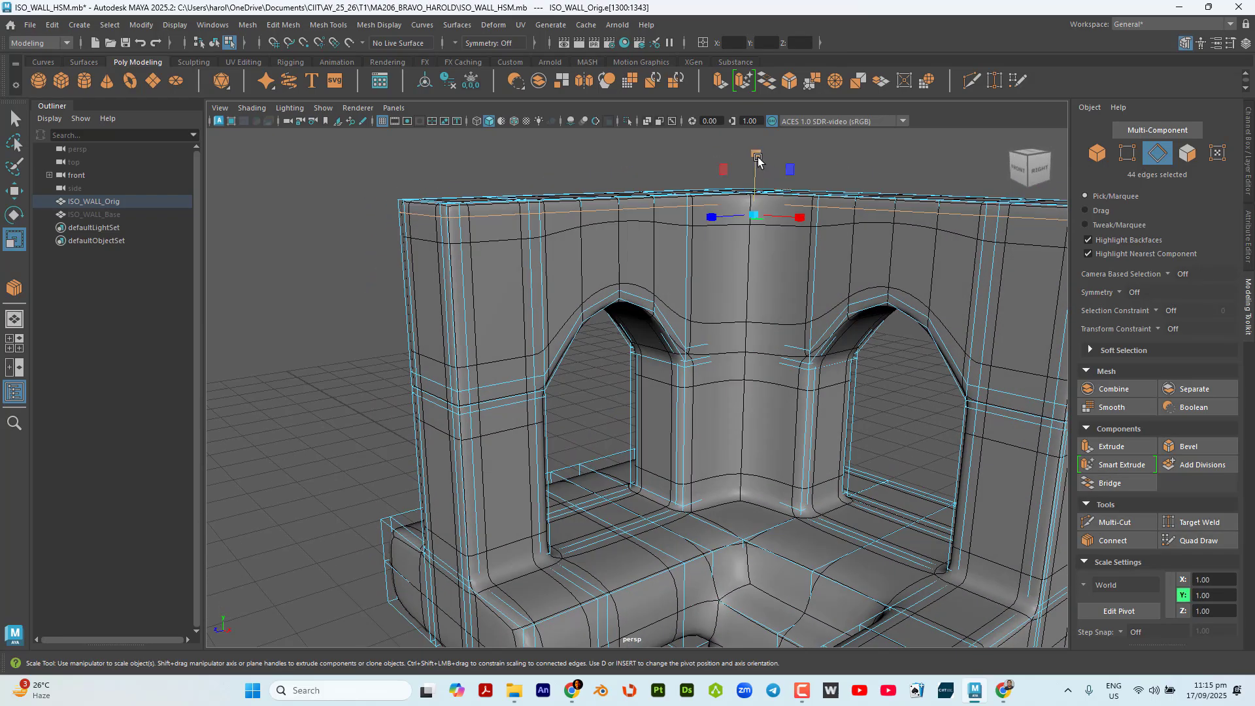
{"action": "left_click_drag", "start_coordinate": [757, 161], "coordinate": [757, 190]}
{"action": "left_click_drag", "start_coordinate": [757, 258], "coordinate": [761, 258]}
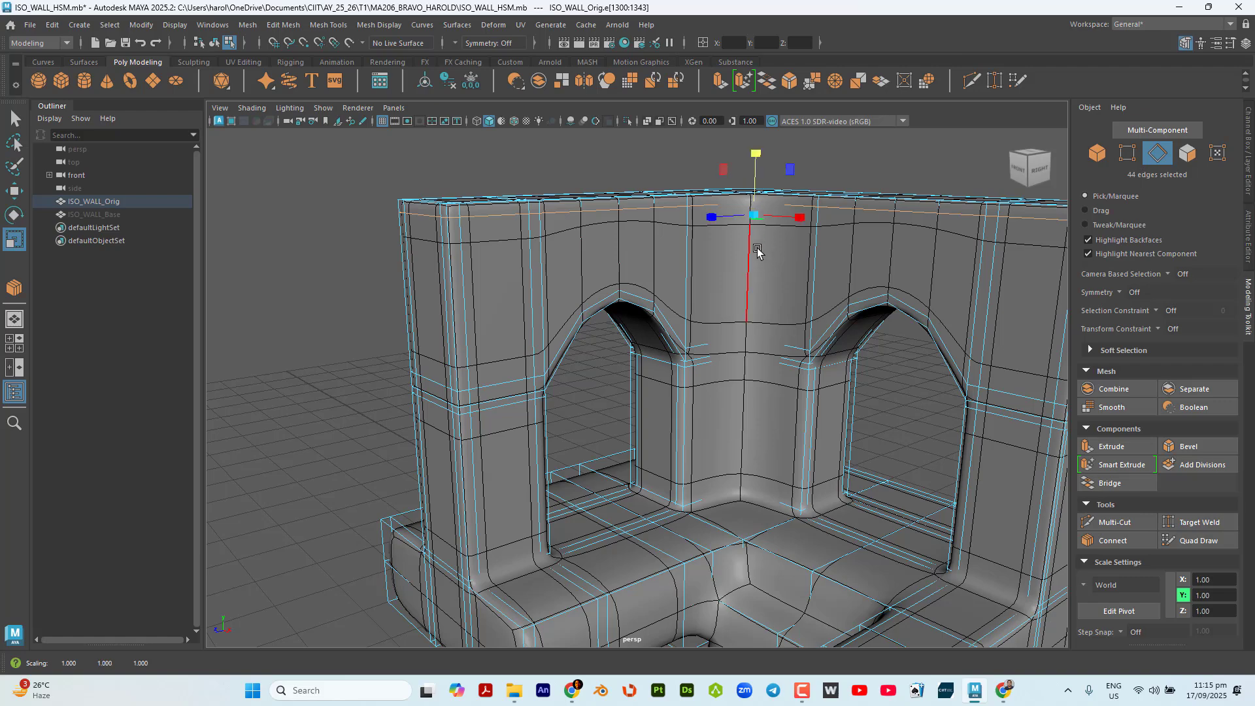
Raise the flattened edge loop slightly toward the wall's top, to about 6.06 in Y.
{"action": "key", "text": "w"}
{"action": "left_click_drag", "start_coordinate": [757, 156], "coordinate": [757, 150]}
{"action": "left_click_drag", "start_coordinate": [751, 262], "coordinate": [789, 353], "text": "alt"}
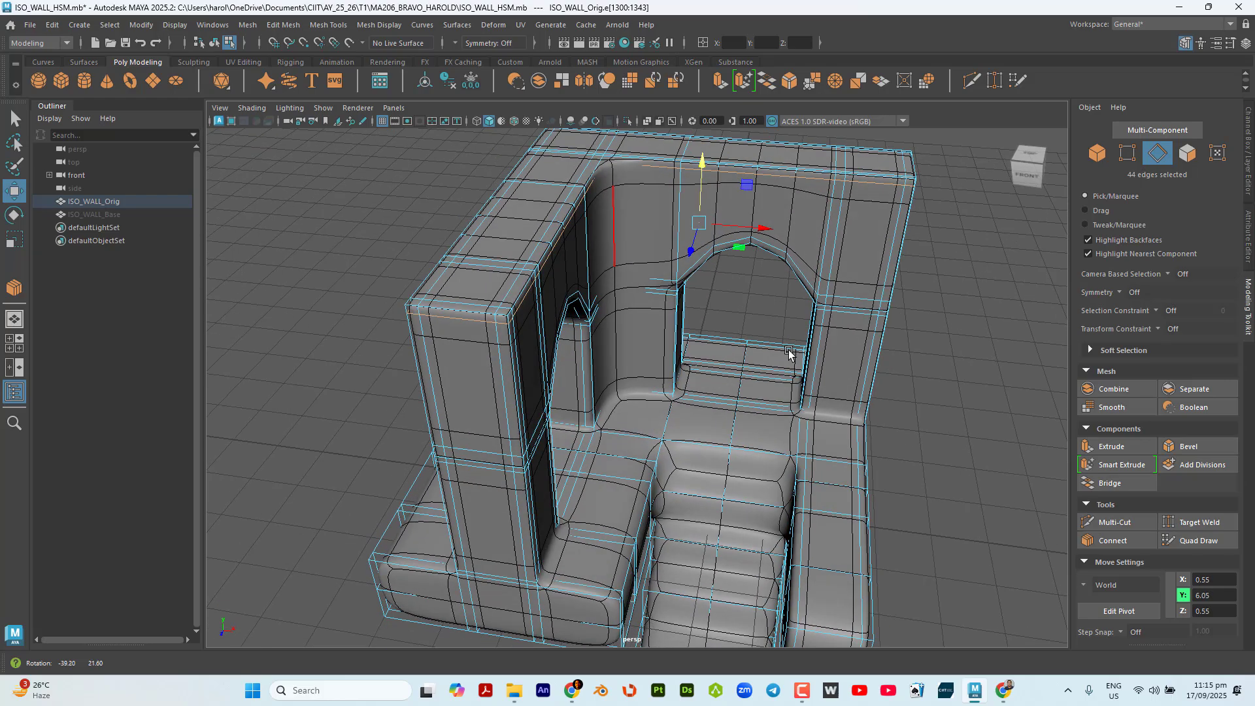
{"action": "left_click_drag", "start_coordinate": [873, 379], "coordinate": [758, 398], "text": "alt"}
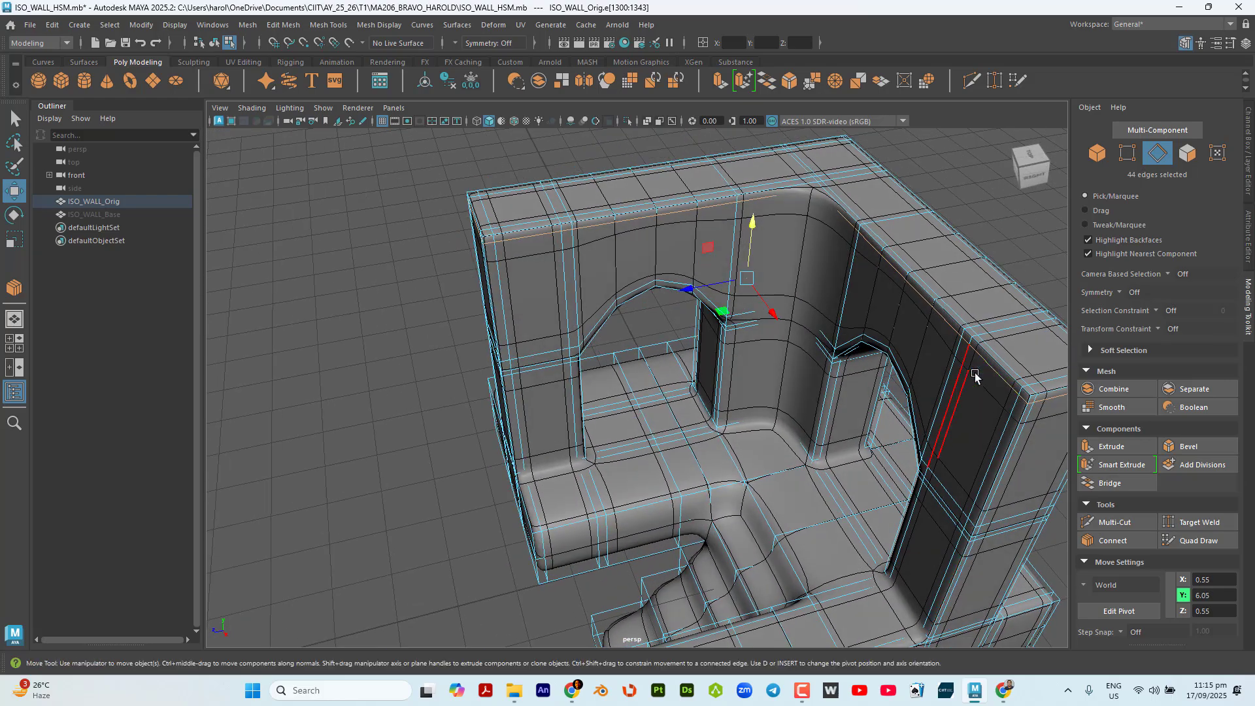
{"action": "key", "text": "q"}
{"action": "middle_click_drag", "start_coordinate": [898, 451], "coordinate": [709, 437], "text": "alt"}
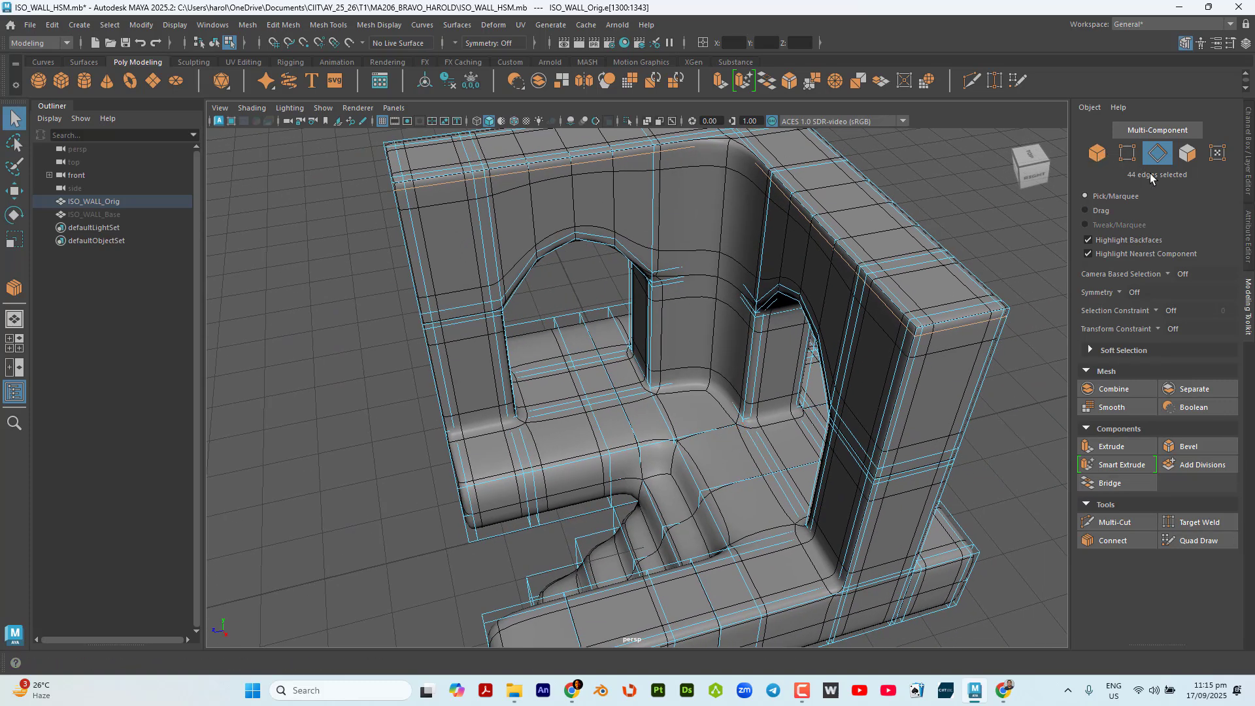
{"action": "left_click", "coordinate": [1130, 487]}
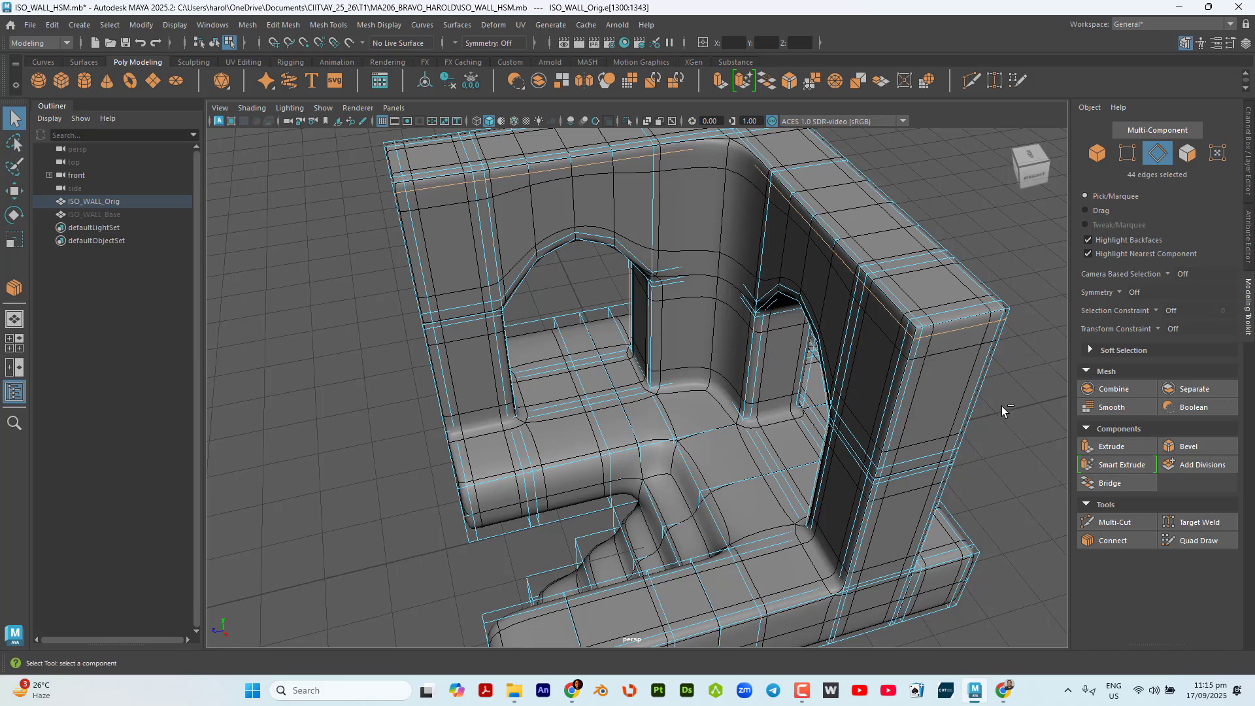
{"action": "left_click_drag", "start_coordinate": [990, 409], "coordinate": [837, 401], "text": "alt"}
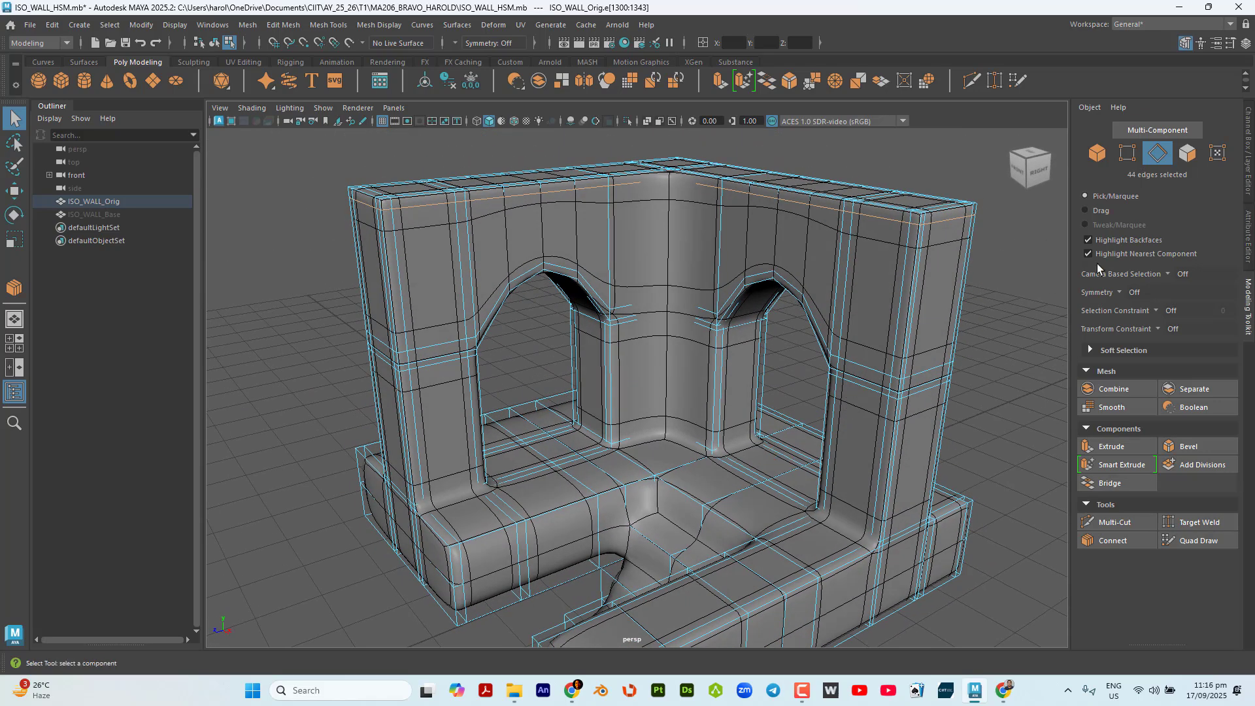
{"action": "key", "text": "w"}
{"action": "left_click_drag", "start_coordinate": [646, 142], "coordinate": [650, 140]}
{"action": "left_click_drag", "start_coordinate": [914, 438], "coordinate": [946, 468], "text": "alt"}
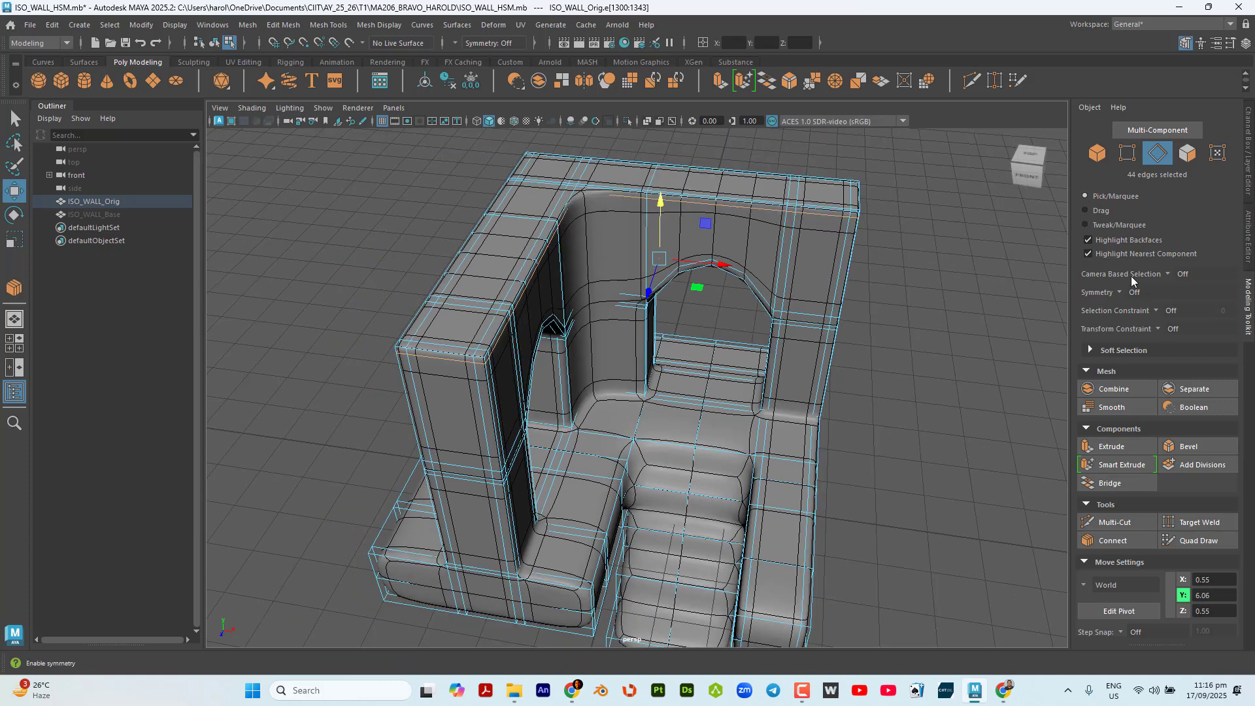
With the Edge Ring constraint, select the ring across the inner corner and base on one side, and connect it with 2 segments and a pinch of 1.50.
{"action": "left_click", "coordinate": [584, 528]}
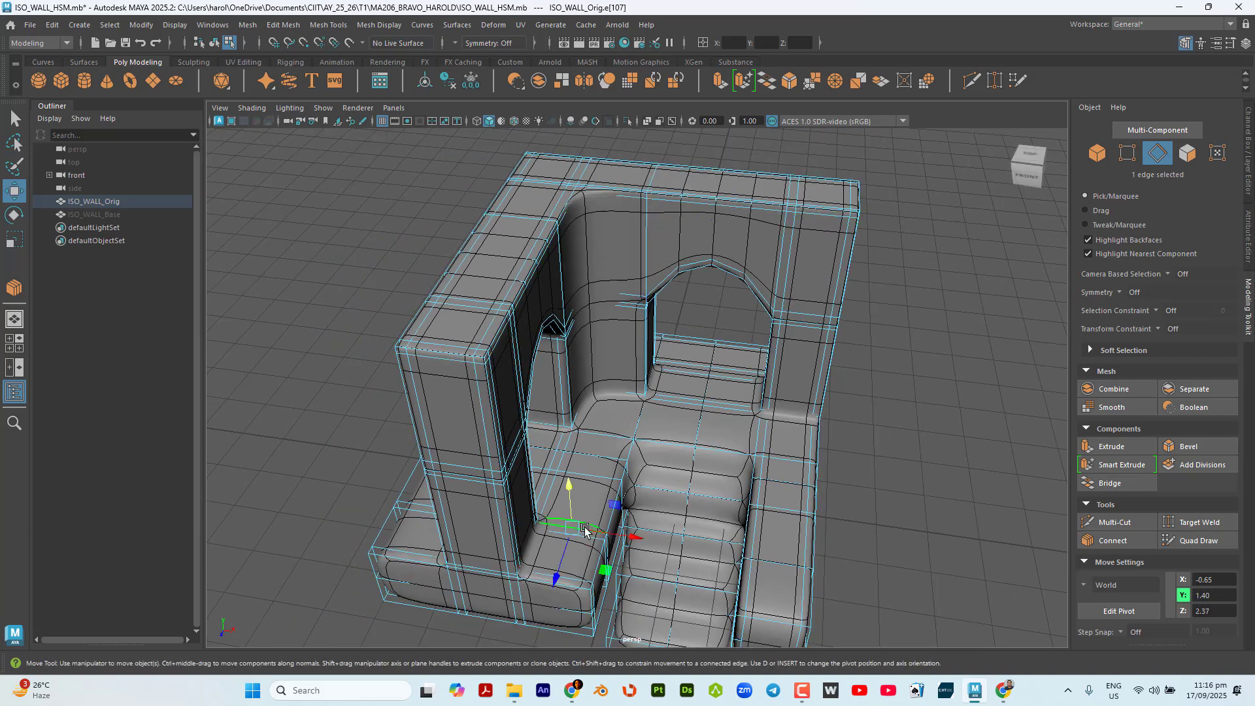
{"action": "key", "text": "q"}
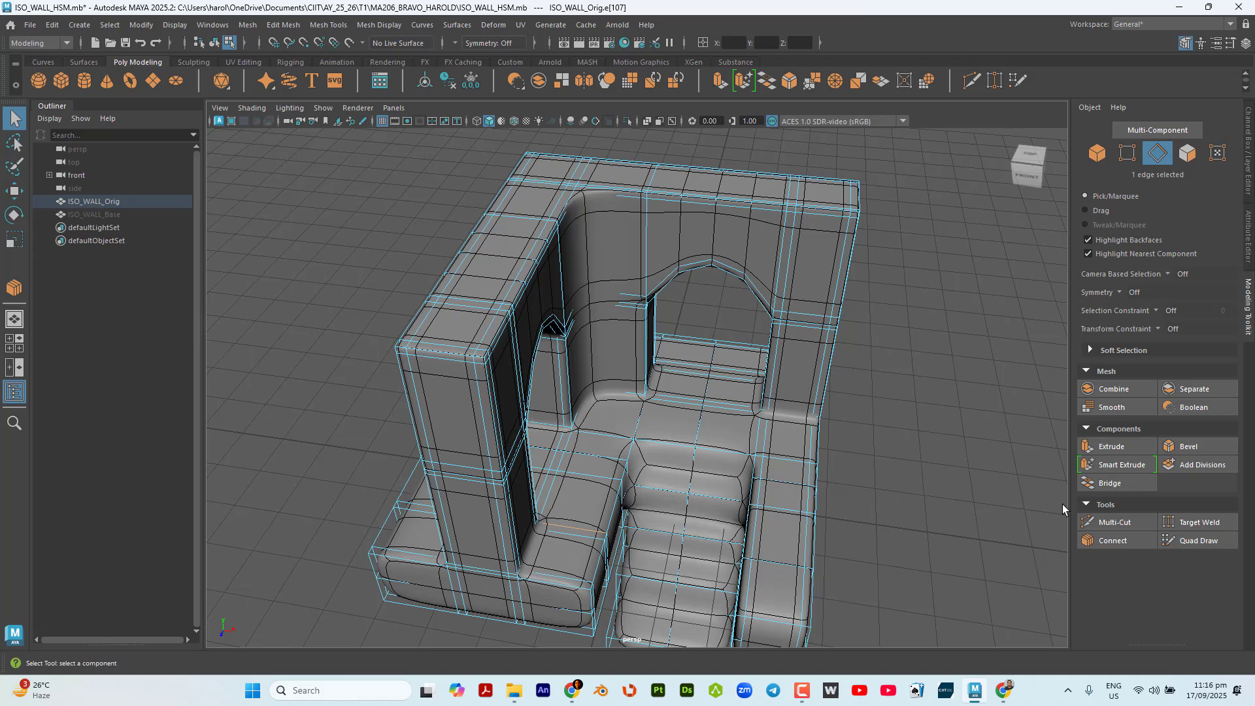
{"action": "left_click", "coordinate": [1157, 311]}
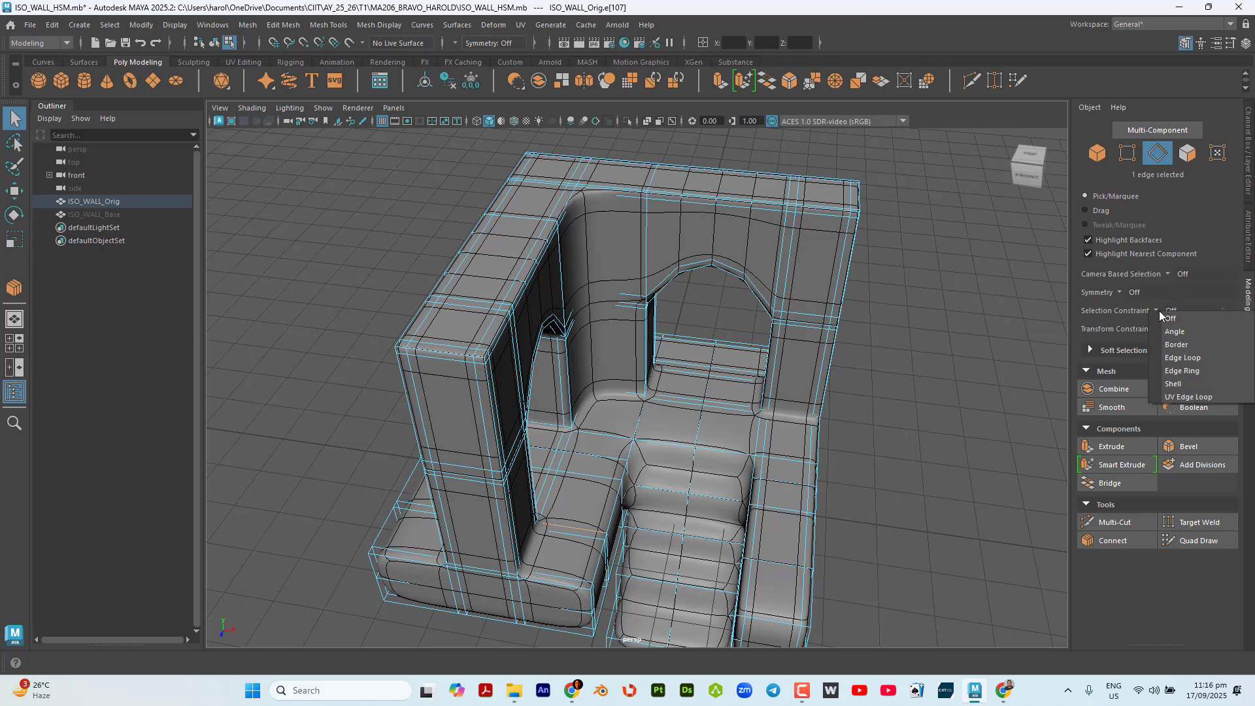
{"action": "left_click", "coordinate": [1205, 369]}
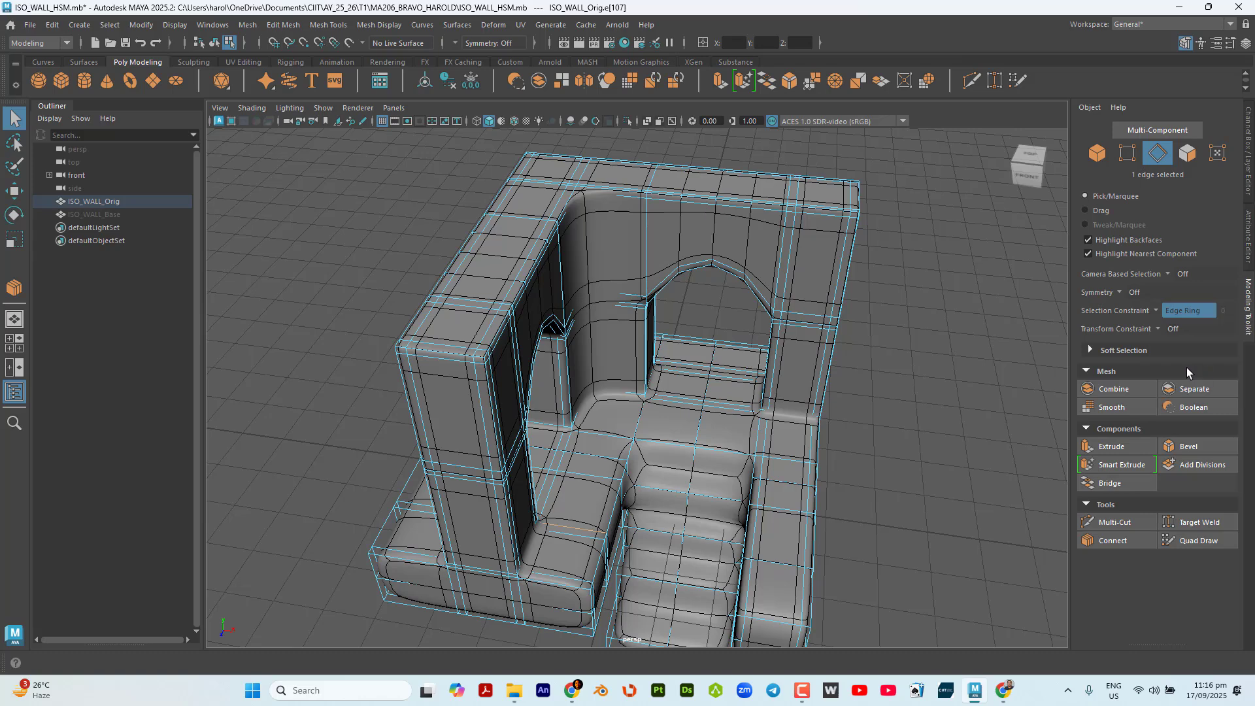
{"action": "left_click", "coordinate": [611, 193]}
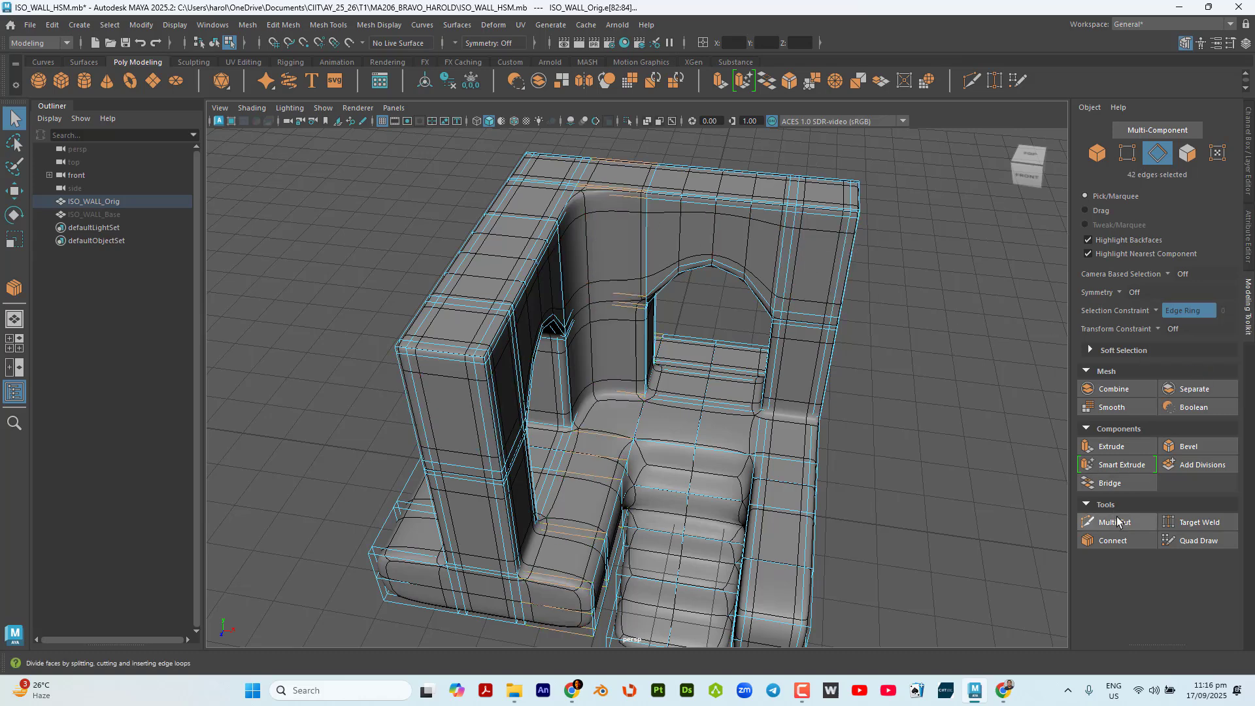
{"action": "left_click", "coordinate": [1124, 541]}
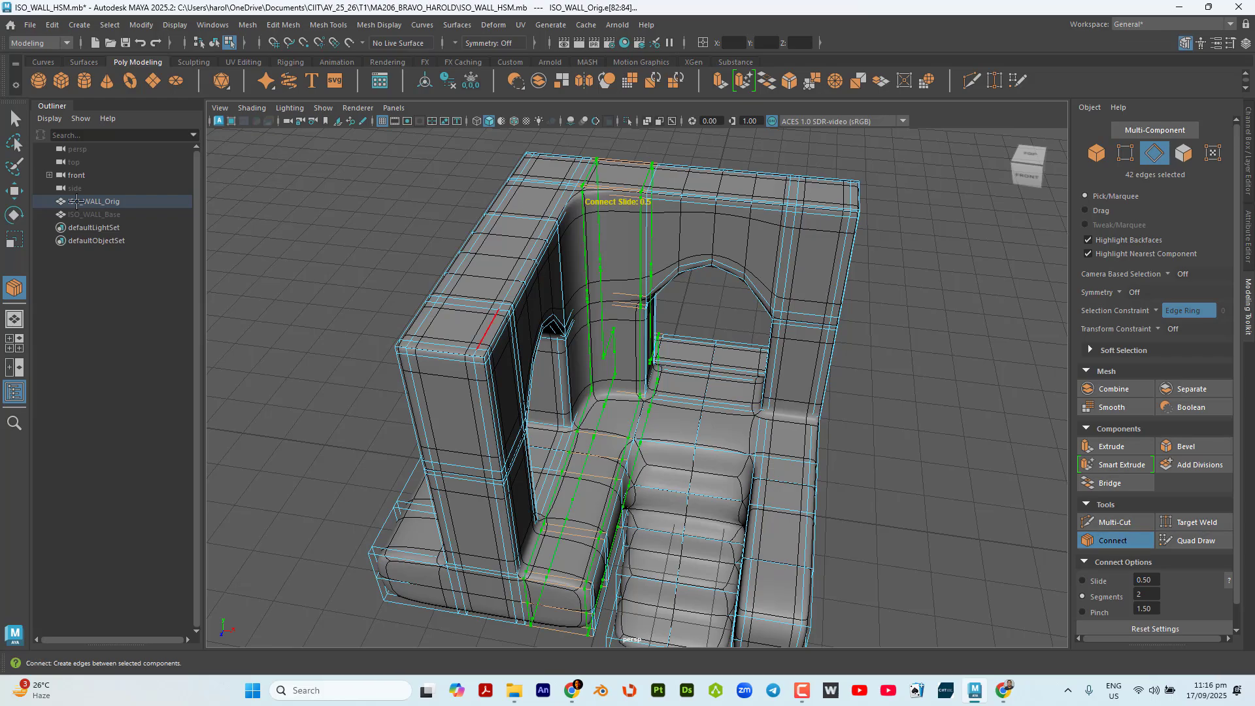
{"action": "left_click", "coordinate": [15, 196]}
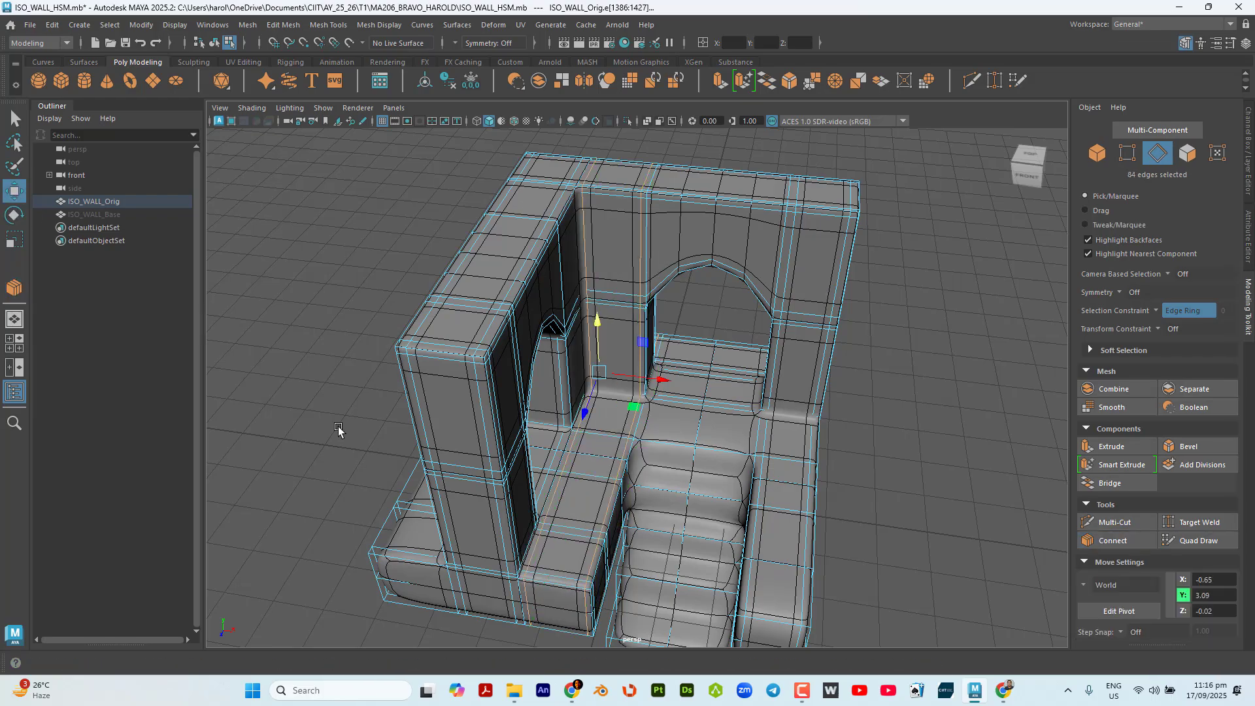
Select the matching edge ring on the other side of the inner corner and connect it with 2 segments and a pinch of 1.50.
{"action": "left_click_drag", "start_coordinate": [732, 372], "coordinate": [562, 518], "text": "alt"}
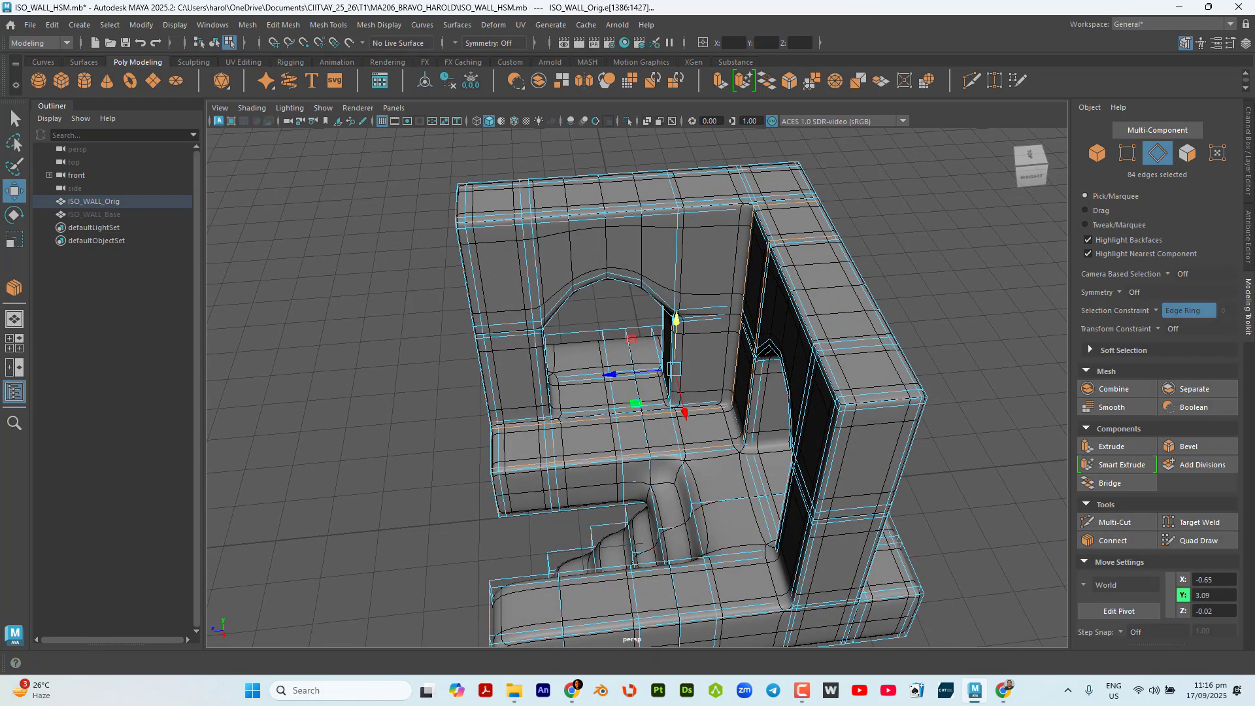
{"action": "left_click", "coordinate": [701, 209]}
{"action": "left_click_drag", "start_coordinate": [702, 209], "coordinate": [693, 411], "text": "alt"}
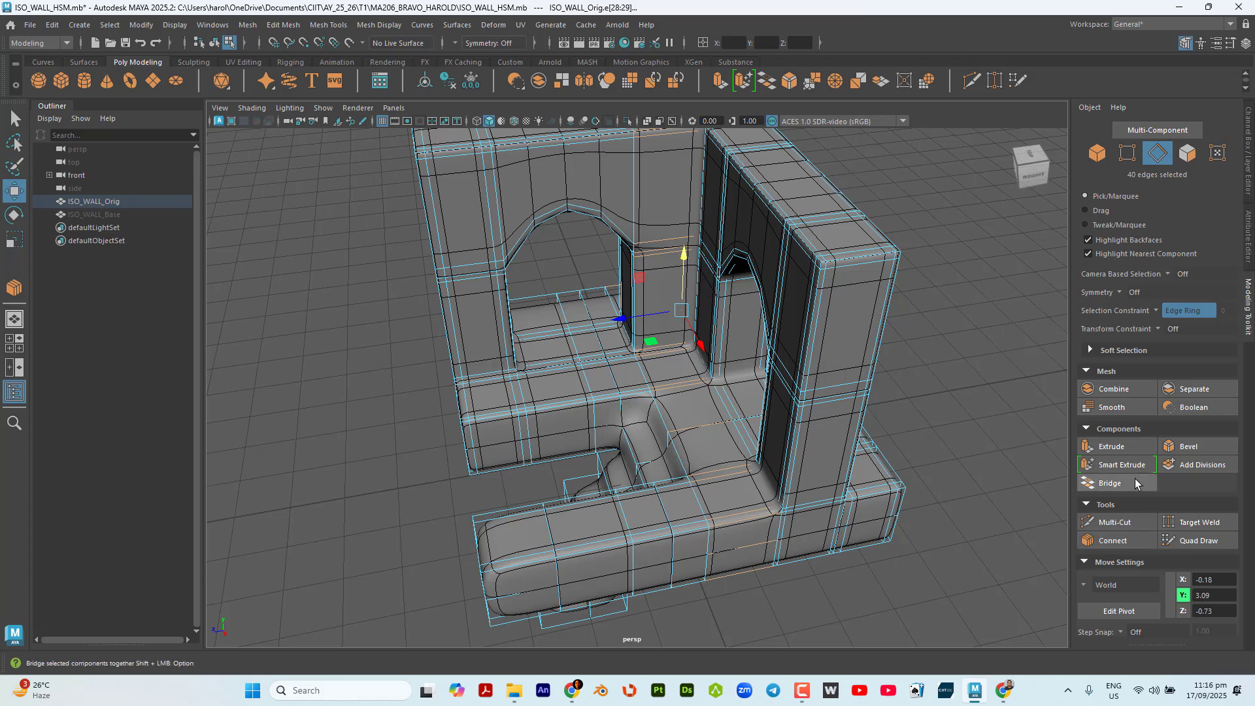
{"action": "left_click", "coordinate": [1128, 542]}
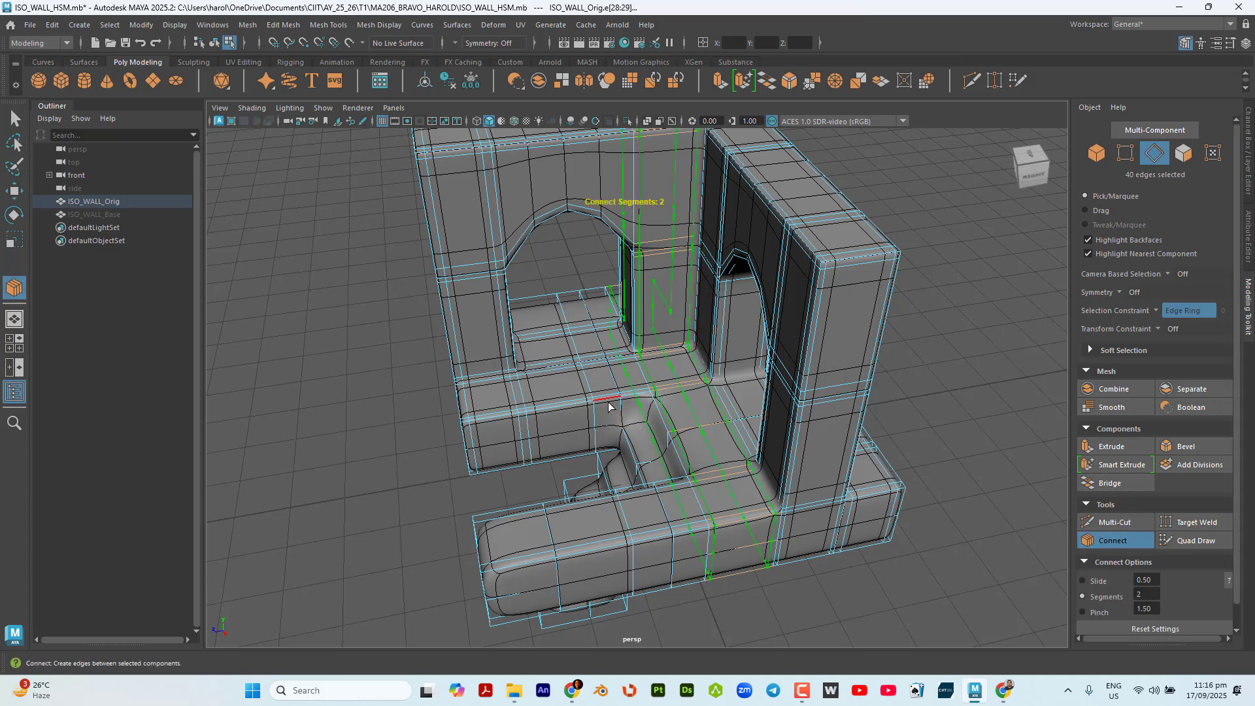
{"action": "key", "text": "q"}
Connect the lengthwise edge ring at the free end of the front base arm with 2 segments and a pinch of 1.50.
{"action": "left_click_drag", "start_coordinate": [746, 448], "coordinate": [562, 382], "text": "alt"}
{"action": "left_click", "coordinate": [522, 393]}
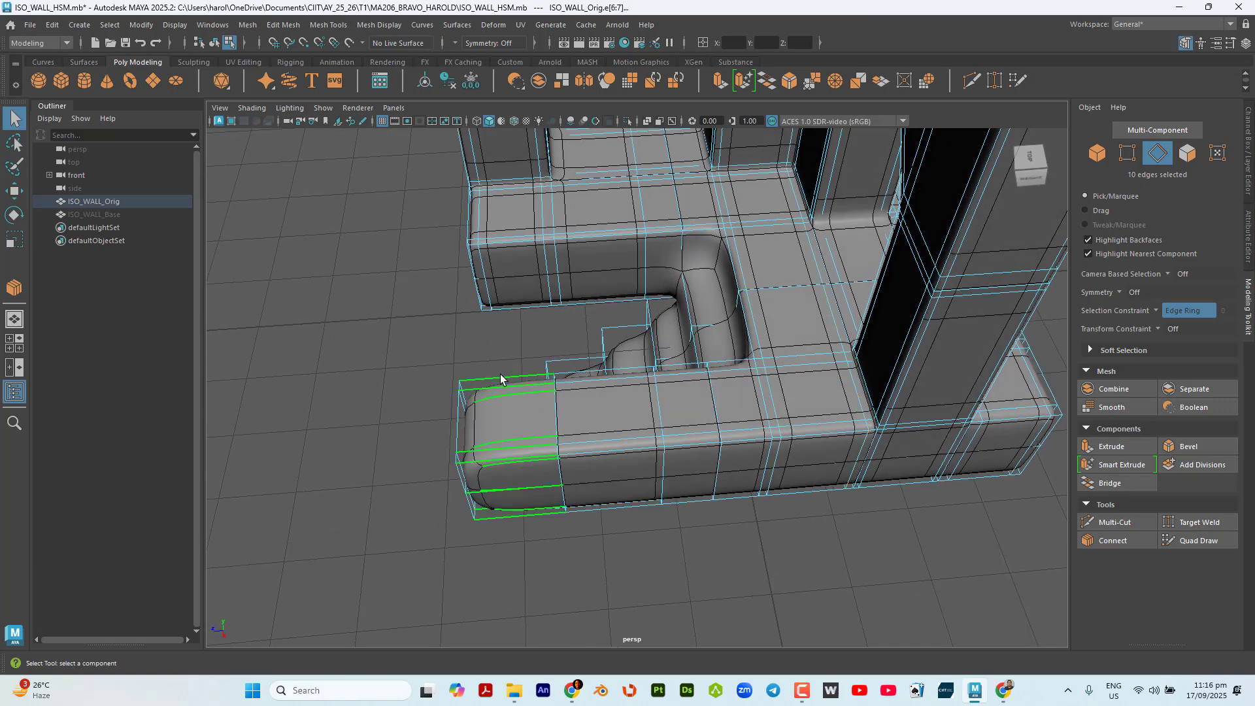
{"action": "left_click", "coordinate": [1114, 540]}
{"action": "left_click", "coordinate": [1115, 540]}
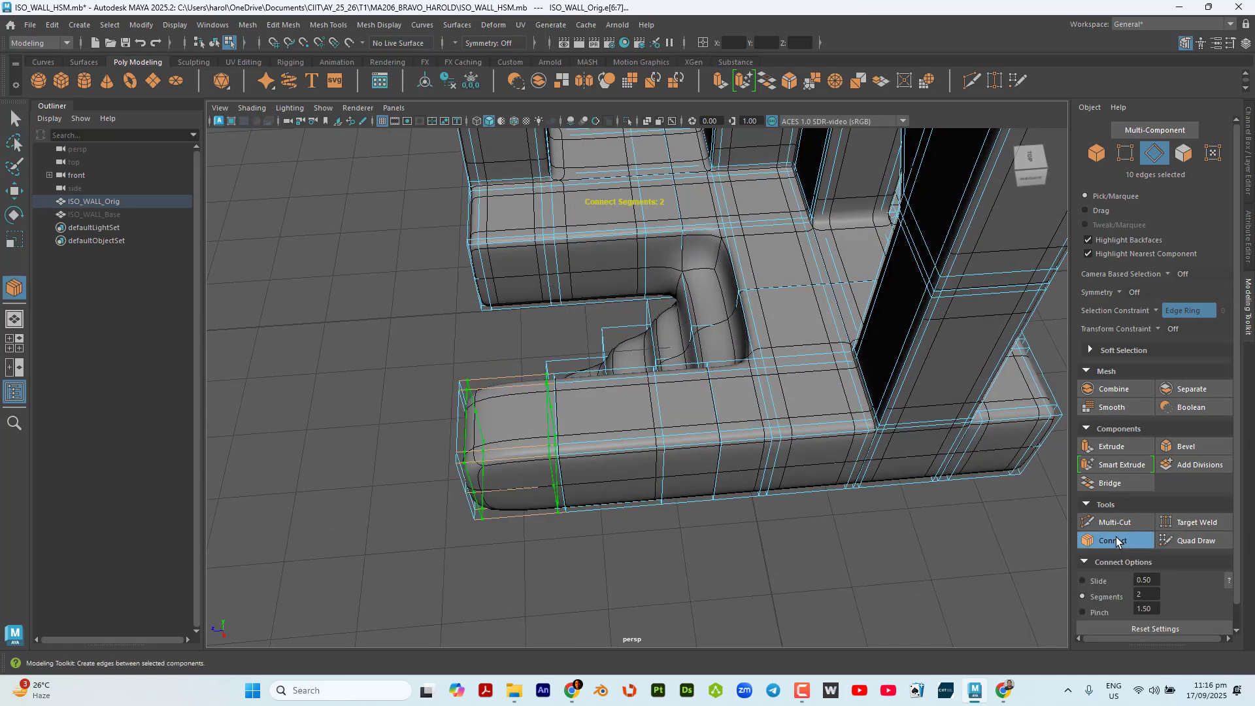
{"action": "scroll", "coordinate": [549, 450], "scroll_direction": "up", "scroll_amount": 2}
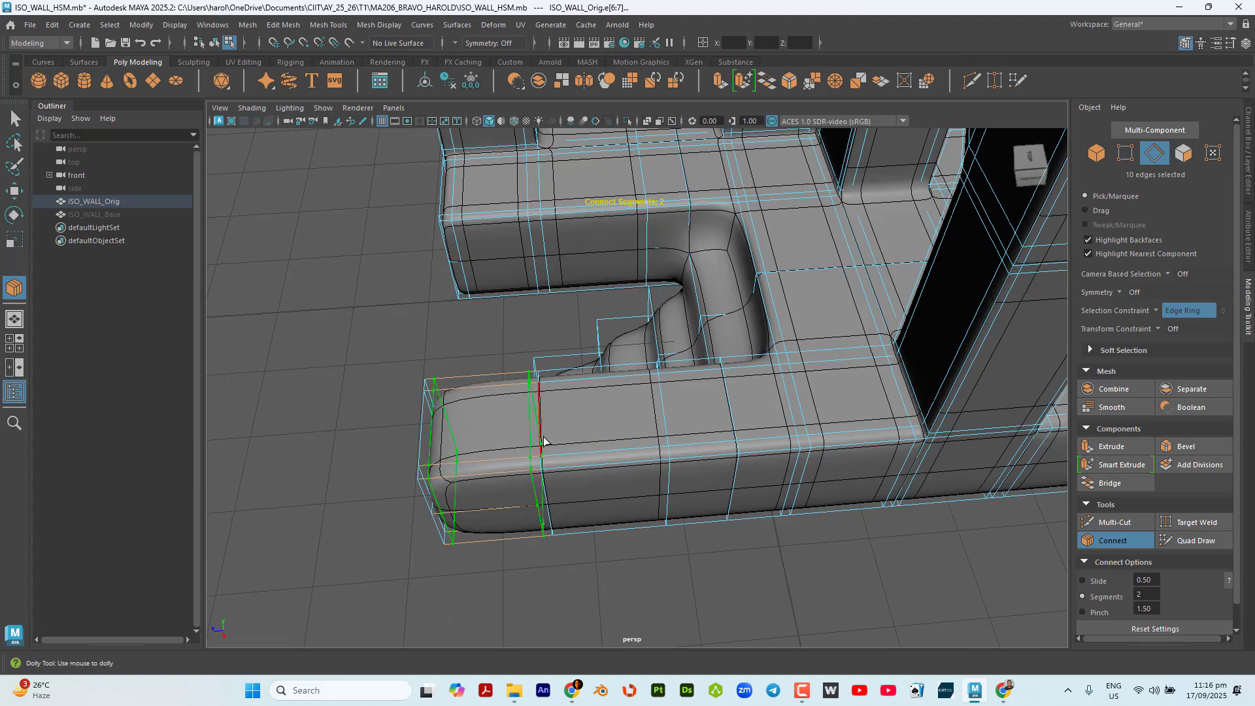
{"action": "left_click", "coordinate": [13, 118]}
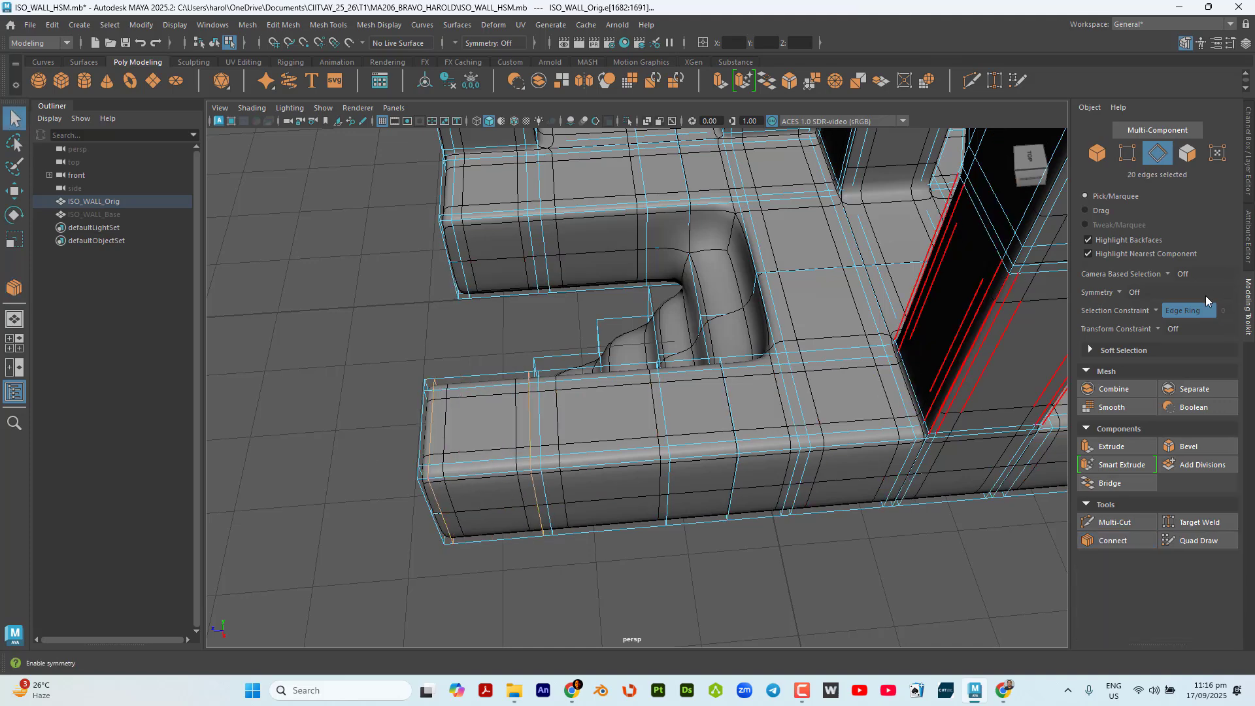
Turn the selection constraint off and delete the new edge loop farther from the base arm's free end.
{"action": "left_click", "coordinate": [1179, 311]}
{"action": "left_click", "coordinate": [1178, 321]}
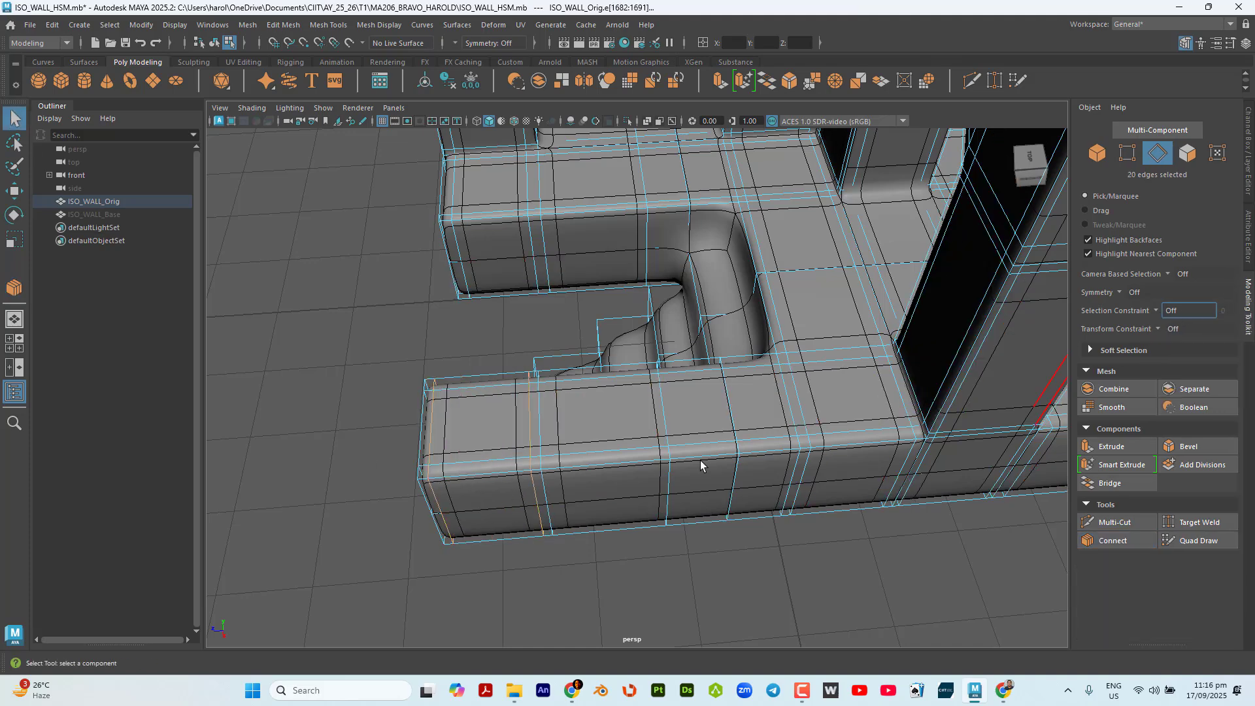
{"action": "double_click", "coordinate": [526, 416]}
{"action": "key", "text": "Delete"}
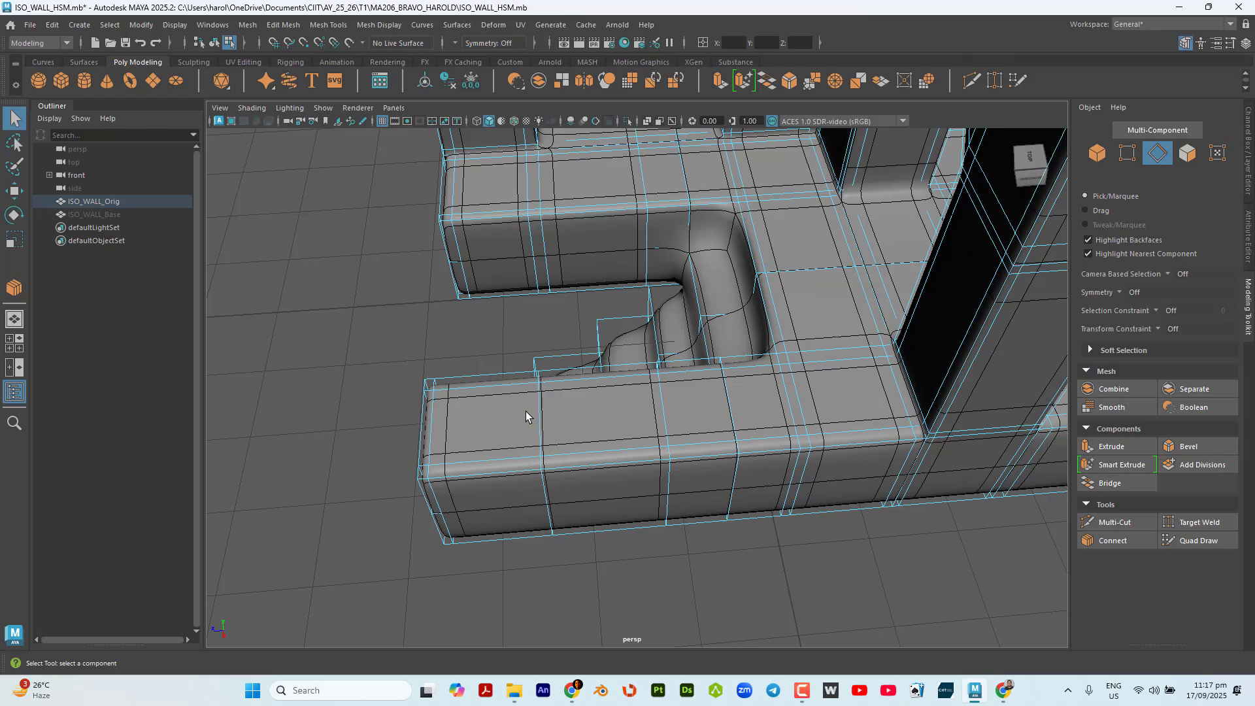
With the Edge Ring constraint, select the vertical ring around the base's upper half and connect it with 2 segments and a pinch of 1.50.
{"action": "left_click_drag", "start_coordinate": [527, 415], "coordinate": [433, 373], "text": "alt"}
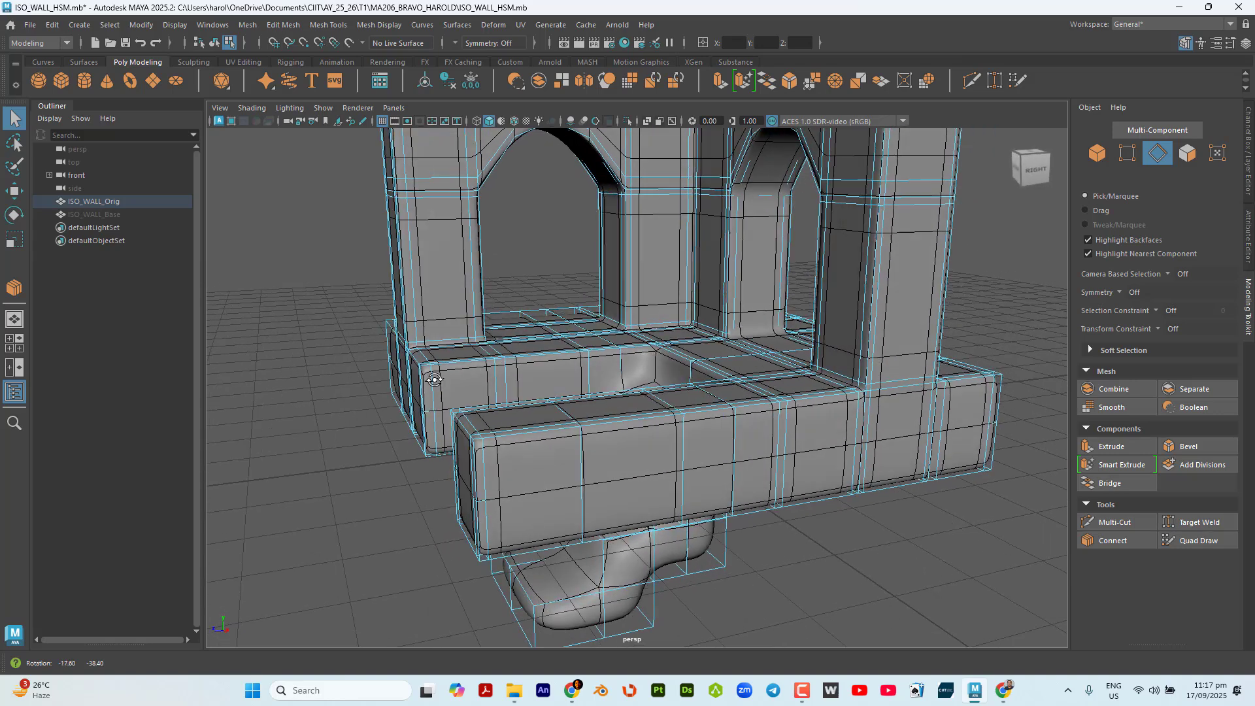
{"action": "left_click", "coordinate": [1167, 310]}
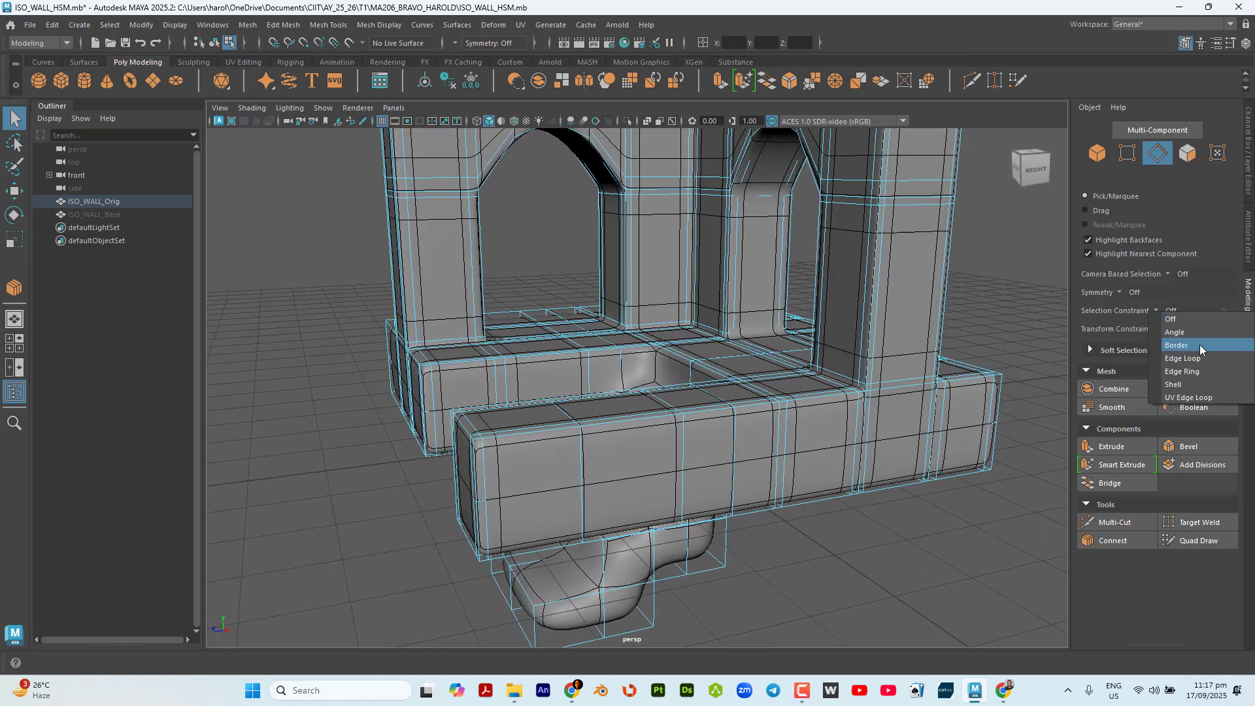
{"action": "left_click", "coordinate": [1204, 371]}
{"action": "left_click", "coordinate": [779, 490]}
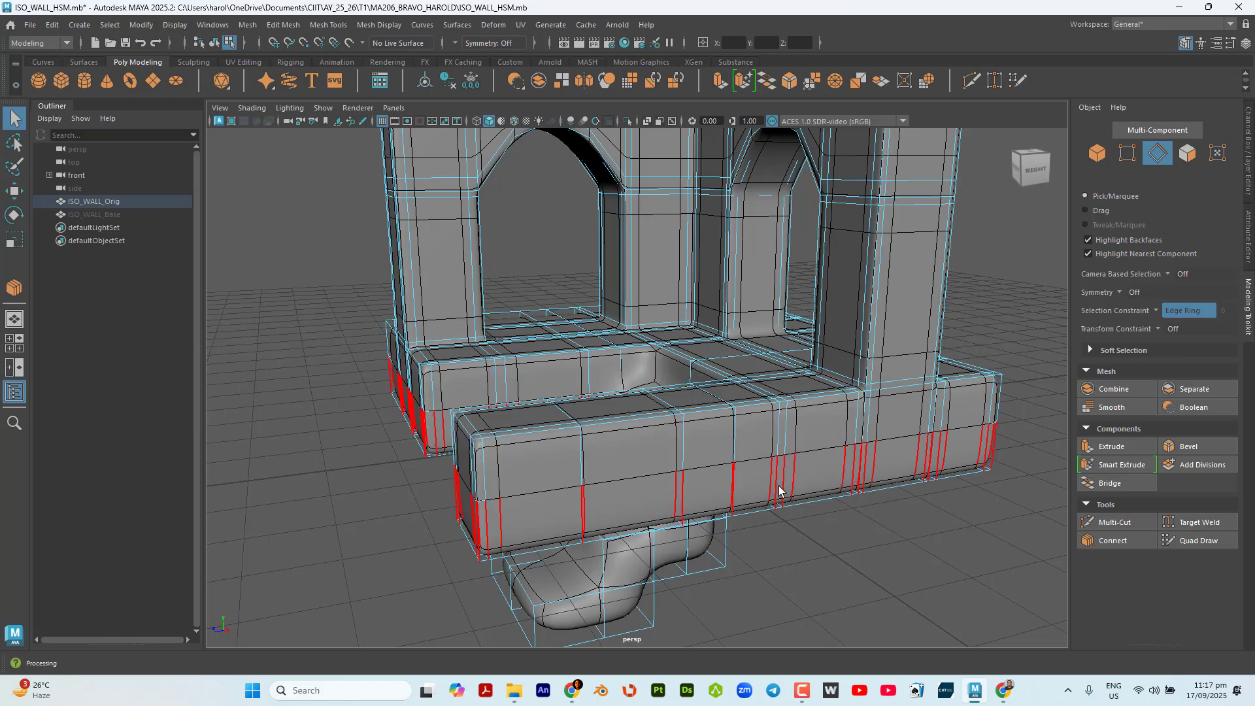
{"action": "left_click_drag", "start_coordinate": [779, 459], "coordinate": [704, 450], "text": "alt"}
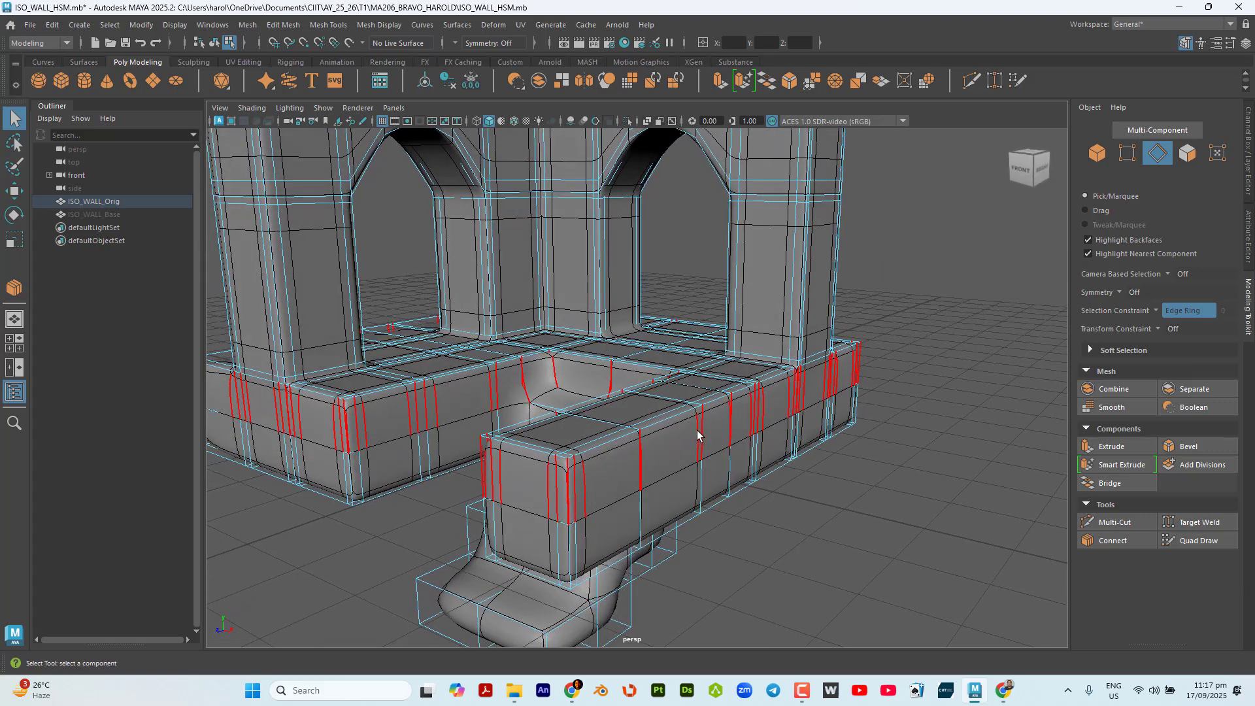
{"action": "left_click", "coordinate": [697, 434]}
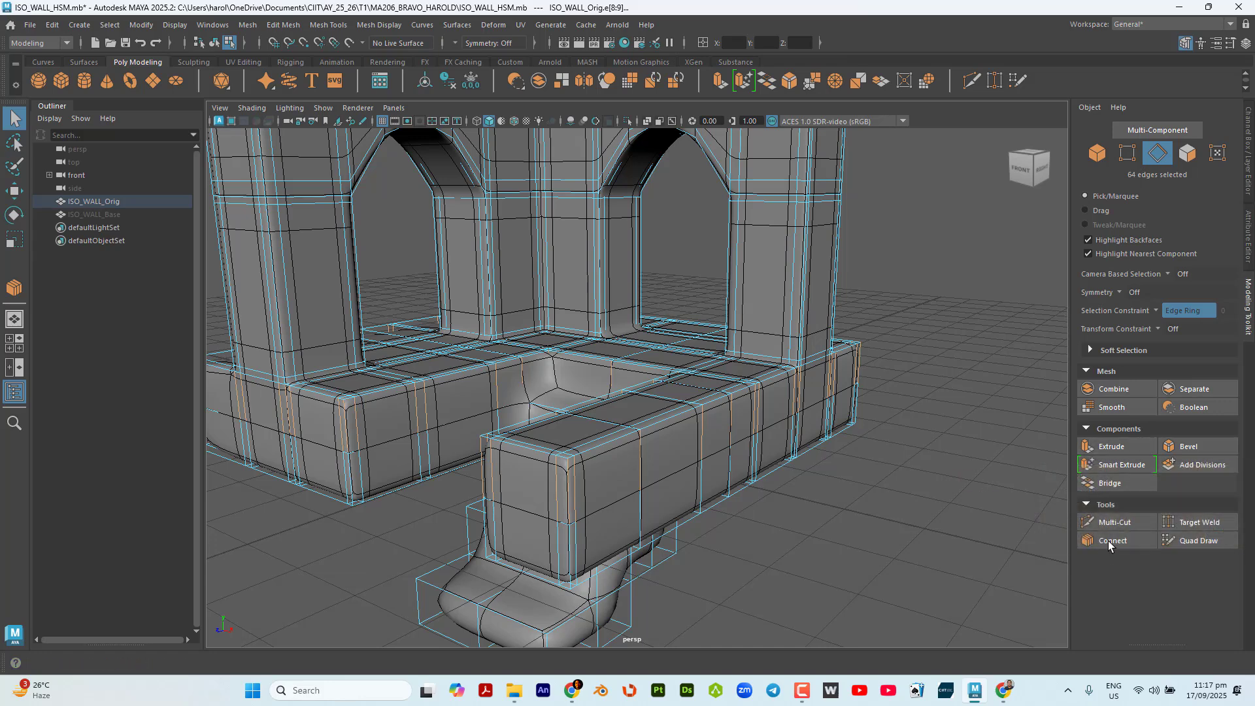
{"action": "left_click", "coordinate": [1109, 540]}
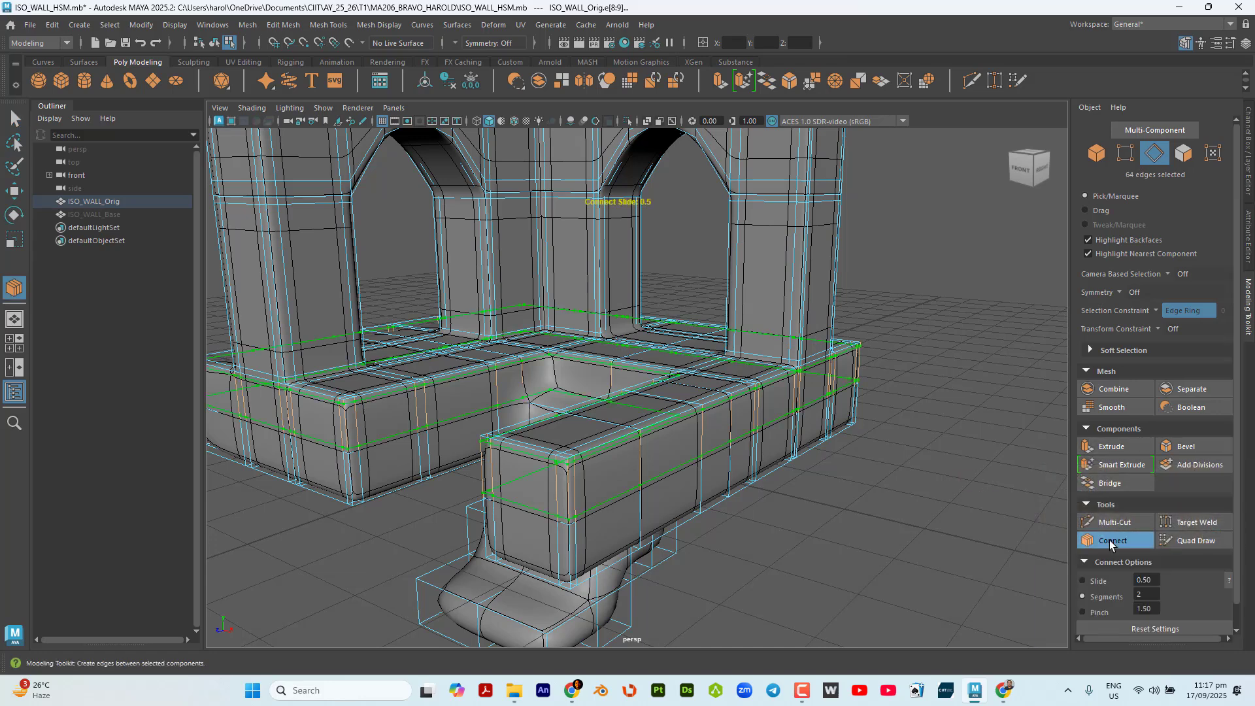
{"action": "left_click", "coordinate": [1109, 540]}
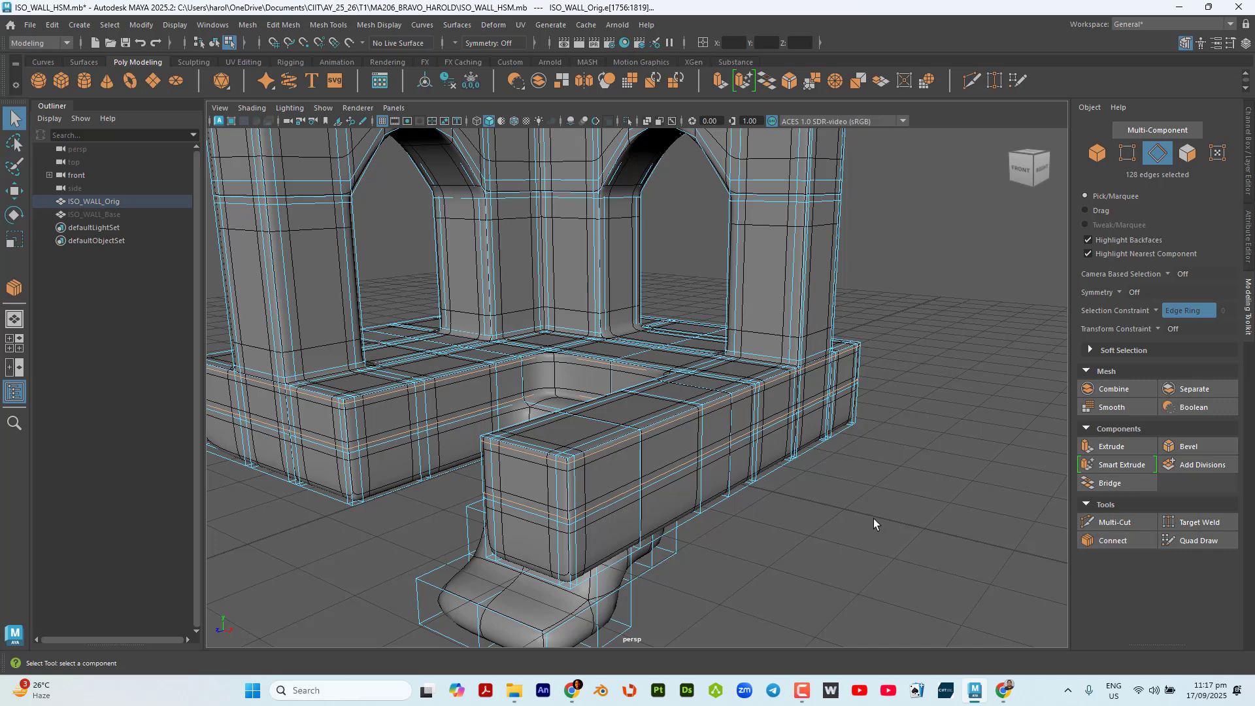
Select the vertical edge ring around the base's lower half and connect it with 2 segments and a pinch of 1.50.
{"action": "left_click_drag", "start_coordinate": [656, 520], "coordinate": [591, 491], "text": "alt"}
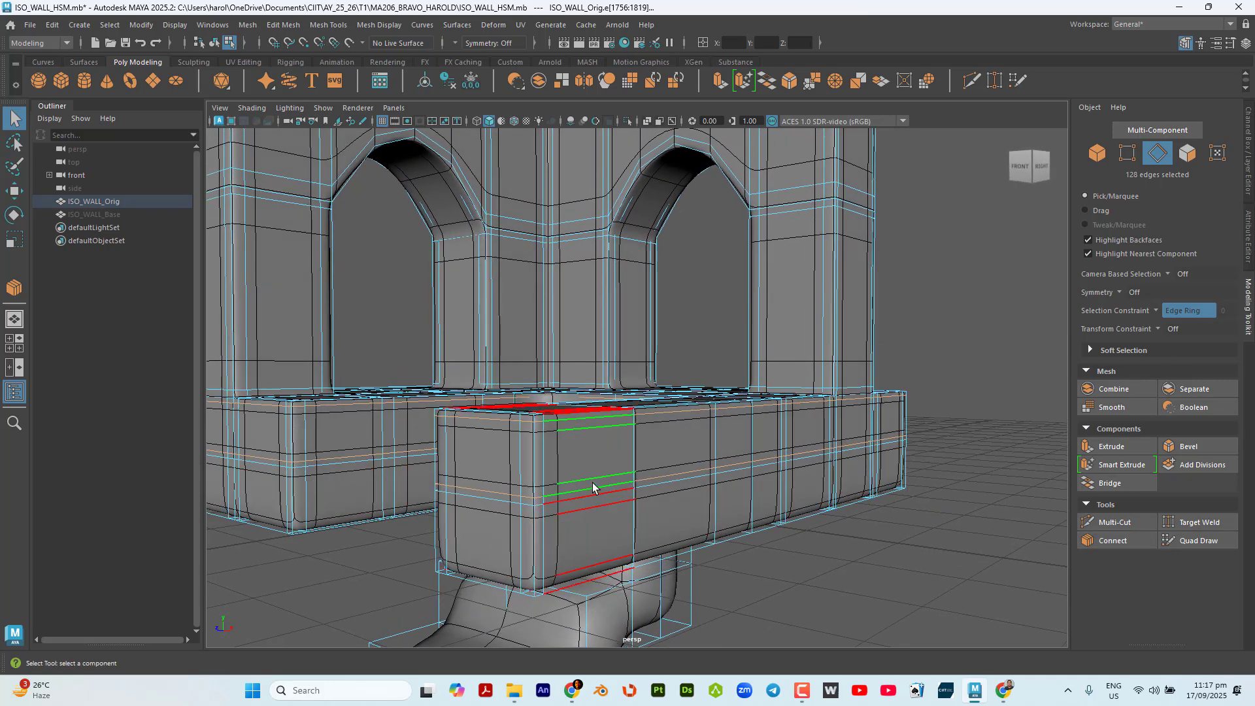
{"action": "left_click", "coordinate": [779, 489]}
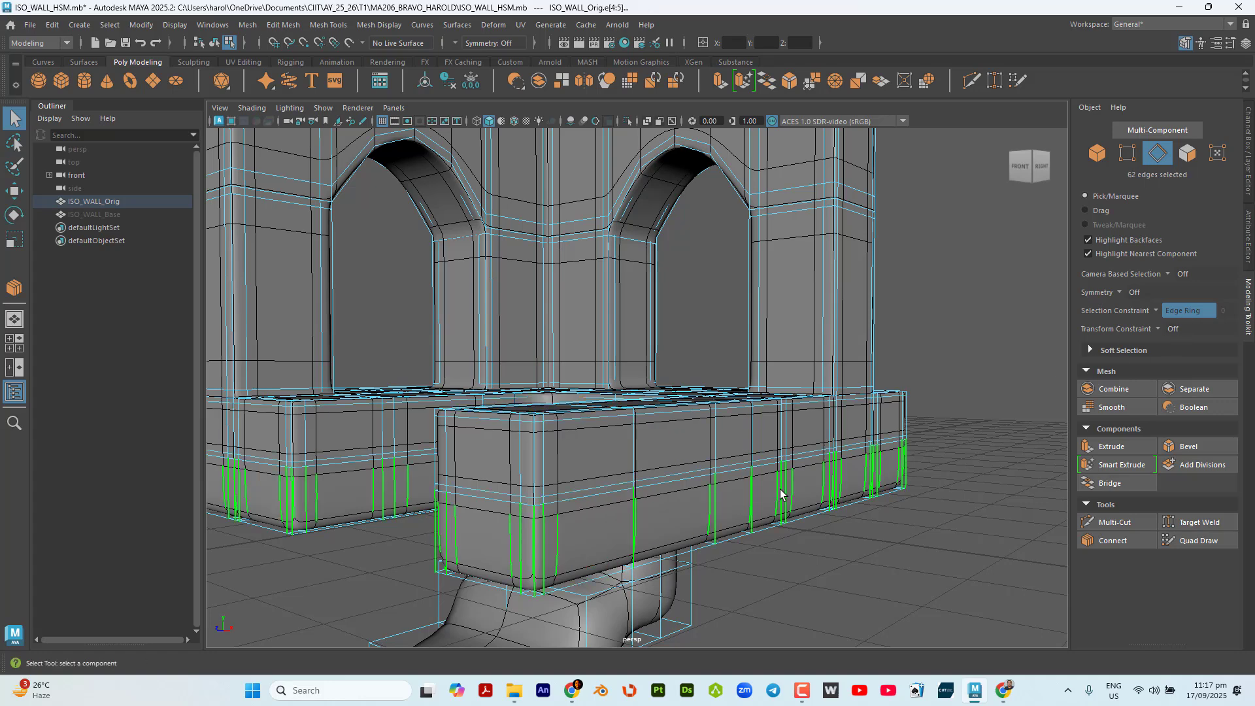
{"action": "left_click", "coordinate": [1139, 541]}
{"action": "left_click", "coordinate": [1140, 541]}
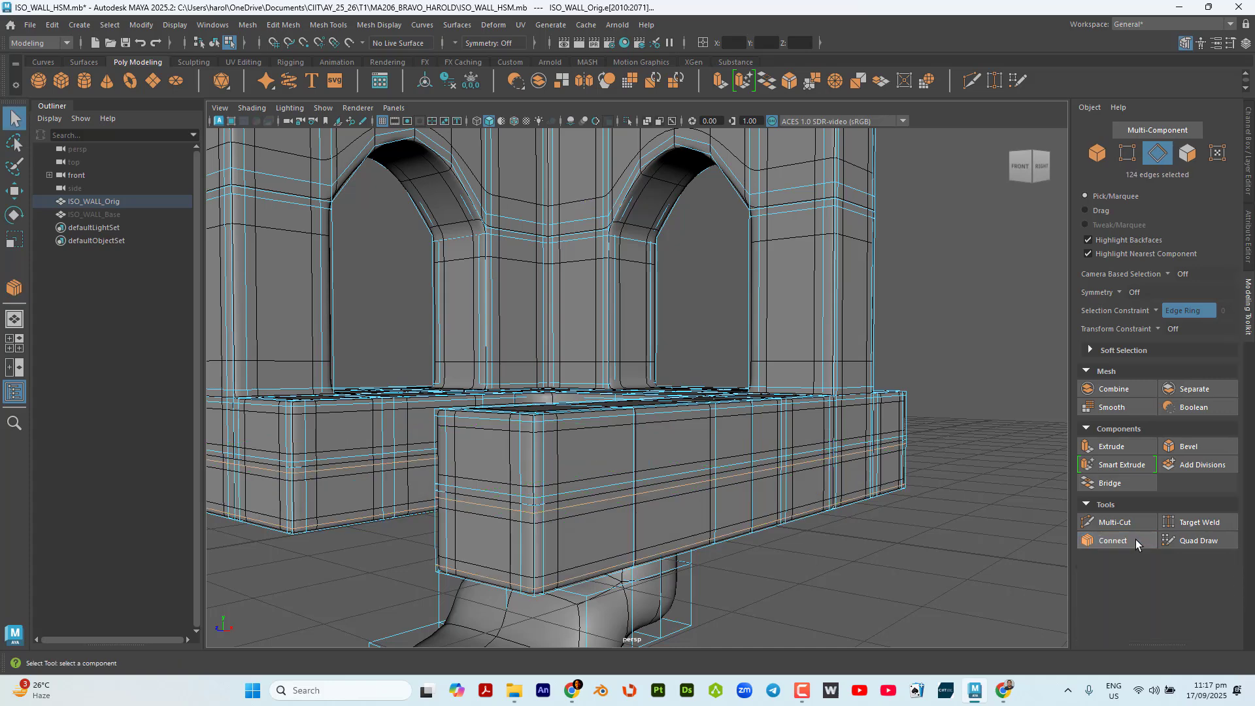
Turn the selection constraint off and delete the two new edge loops directly above and below the base's horizontal middle line.
{"action": "left_click", "coordinate": [1161, 316]}
{"action": "left_click", "coordinate": [1176, 320]}
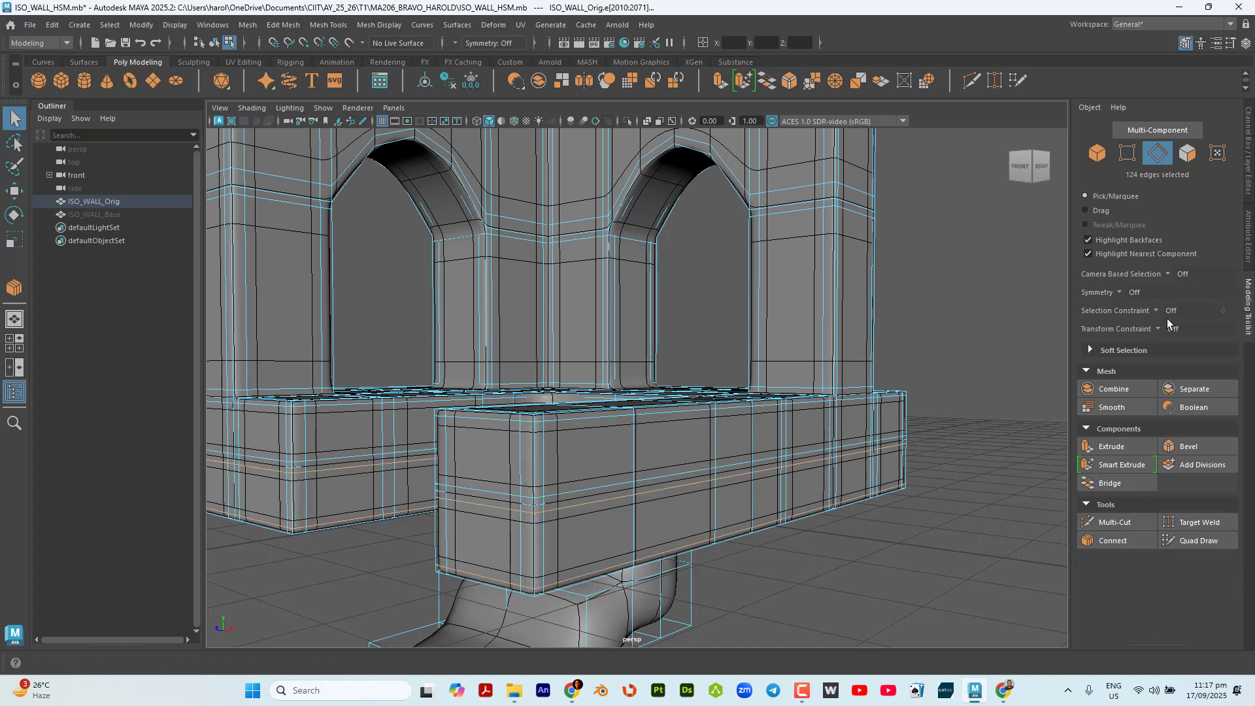
{"action": "left_click", "coordinate": [928, 536]}
{"action": "double_click", "coordinate": [667, 476]}
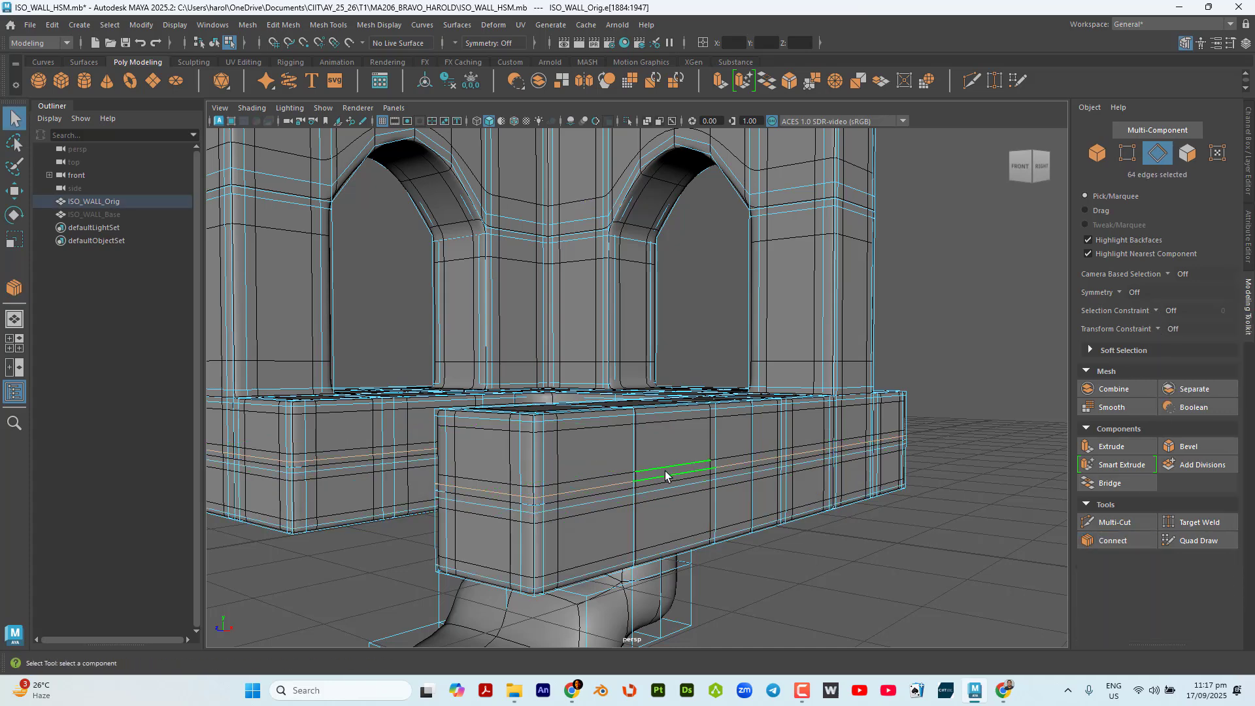
{"action": "key", "text": "Delete"}
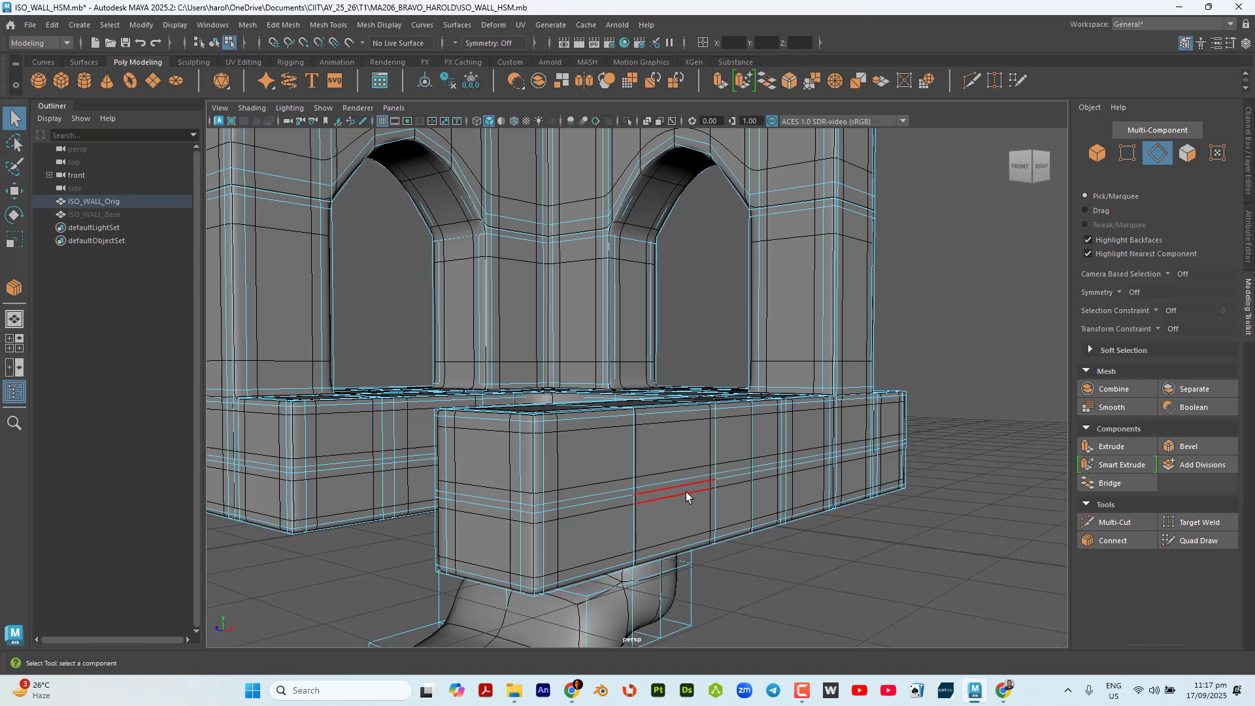
{"action": "double_click", "coordinate": [665, 496]}
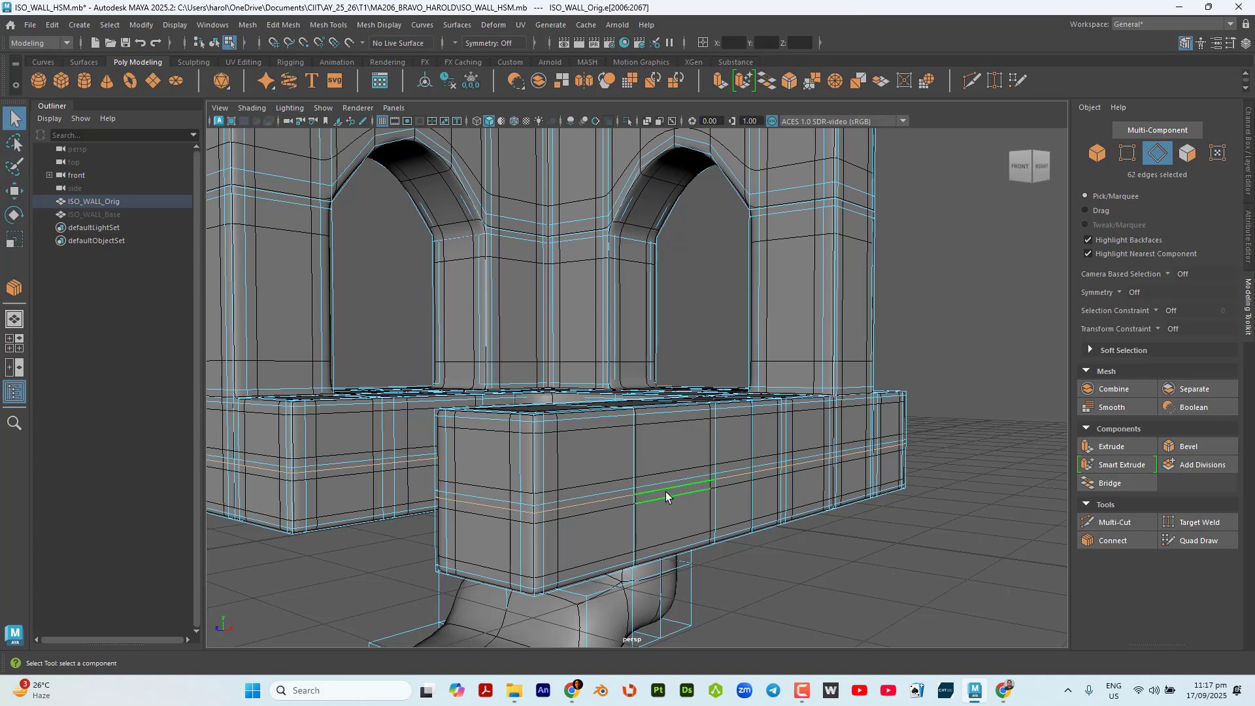
{"action": "key", "text": "Delete"}
Undo the deletion of the edge loops around the base's horizontal middle line.
{"action": "left_click_drag", "start_coordinate": [672, 500], "coordinate": [758, 512], "text": "alt"}
{"action": "scroll", "coordinate": [573, 413], "scroll_direction": "up", "scroll_amount": 5}
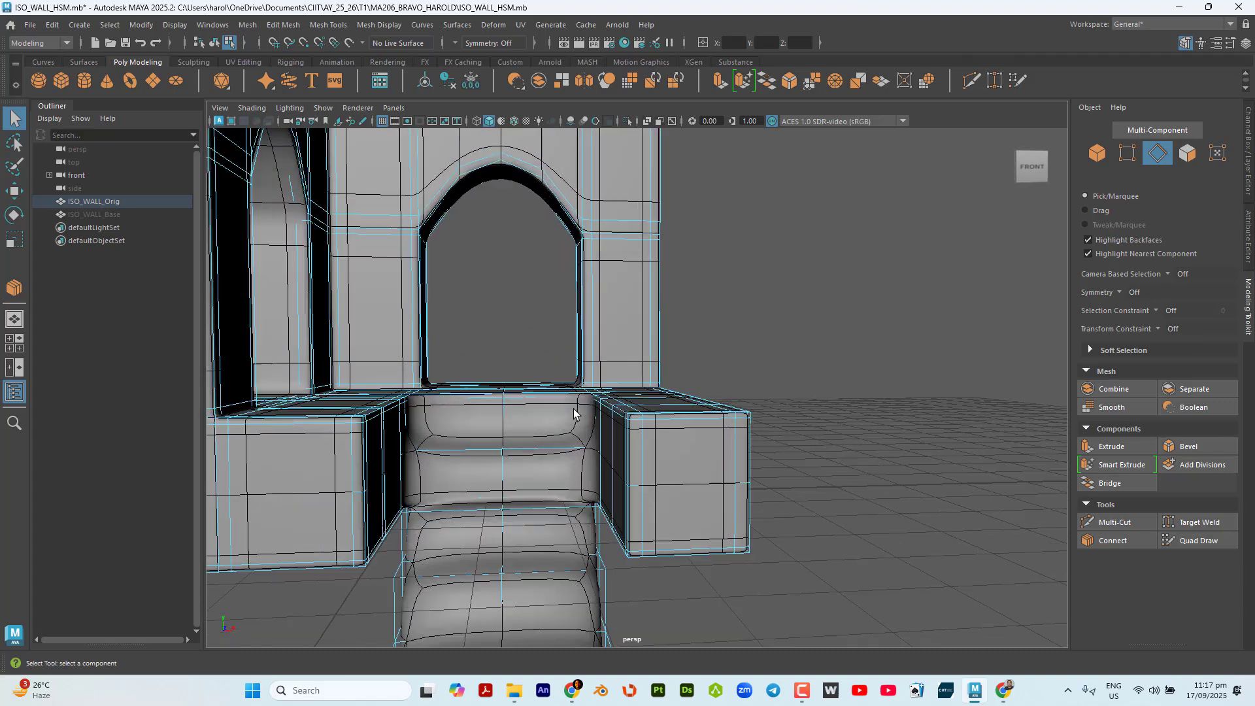
{"action": "mouse_move", "coordinate": [596, 446]}
{"action": "left_mouse_down", "text": "alt"}
{"action": "mouse_move", "coordinate": [627, 431]}
{"action": "mouse_move", "coordinate": [583, 450]}
{"action": "left_mouse_up", "text": "alt"}
{"action": "double_click", "coordinate": [548, 439]}
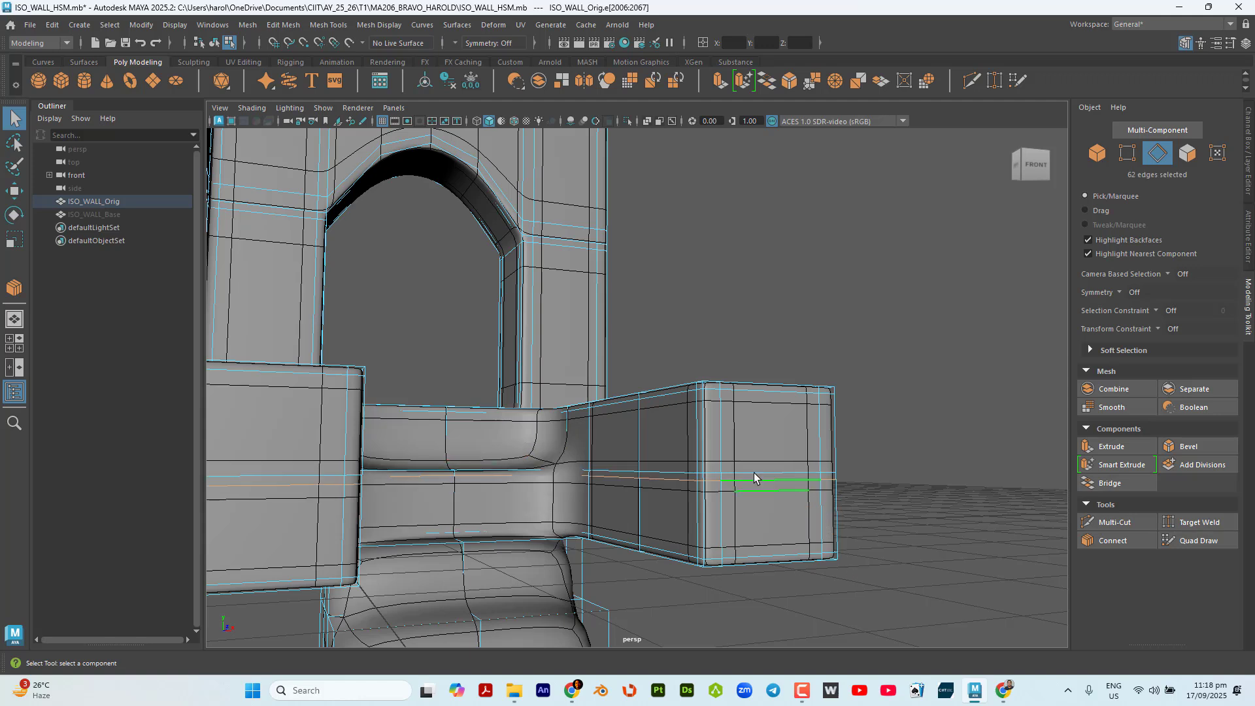
{"action": "key", "text": "ctrl+z"}
{"action": "key", "text": "ctrl+z"}
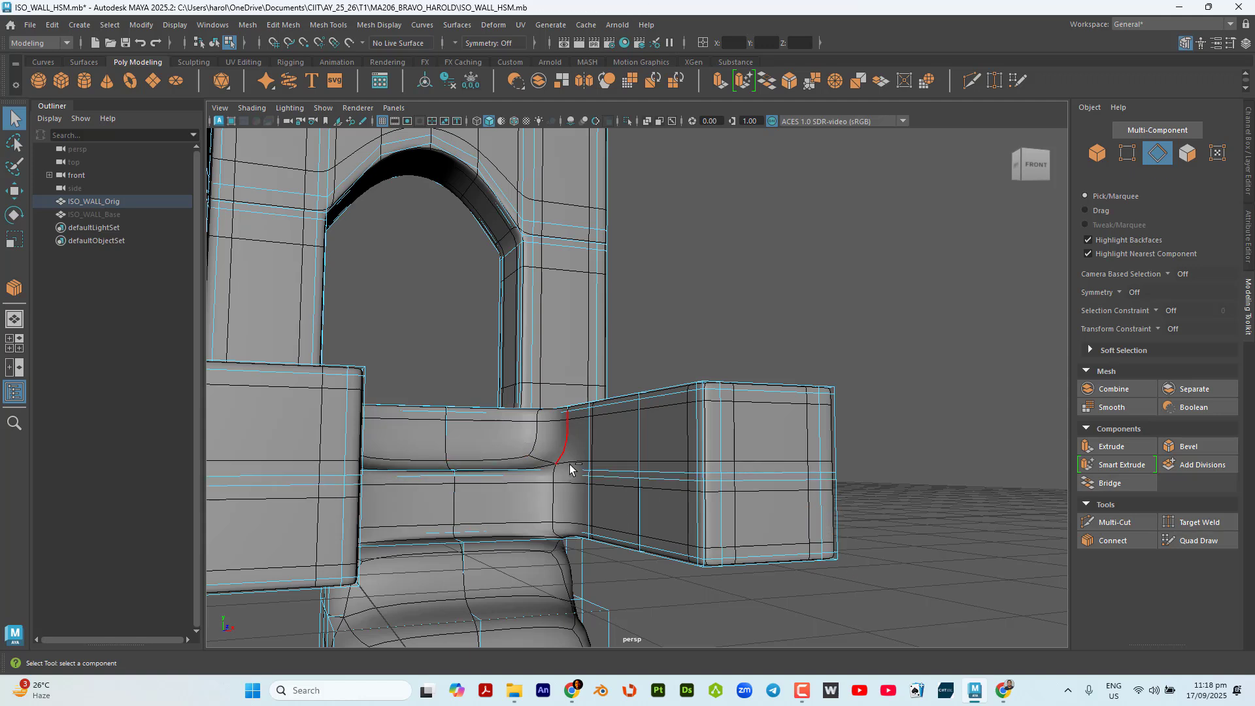
{"action": "double_click", "coordinate": [569, 465]}
{"action": "left_click_drag", "start_coordinate": [602, 479], "coordinate": [533, 479], "text": "alt"}
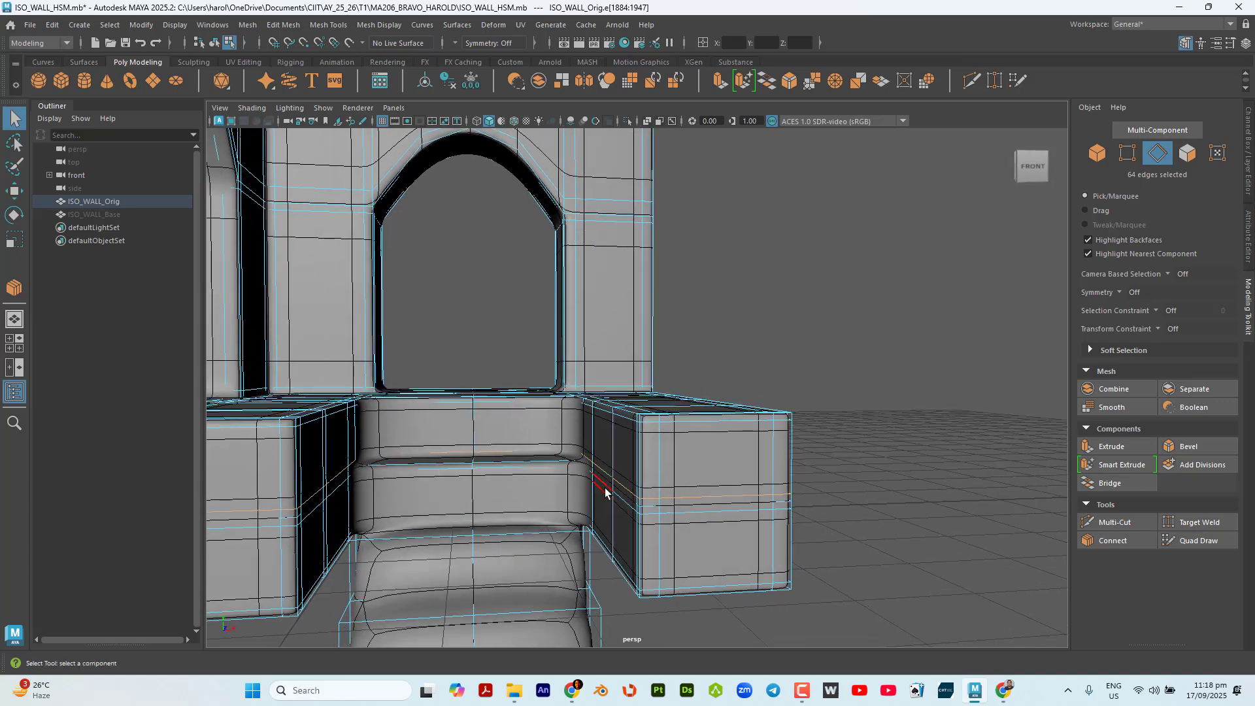
With the Edge Ring constraint, select the ring across the staircase's left half and connect it with 2 segments and a pinch of 1.50.
{"action": "left_click_drag", "start_coordinate": [555, 484], "coordinate": [631, 541], "text": "alt"}
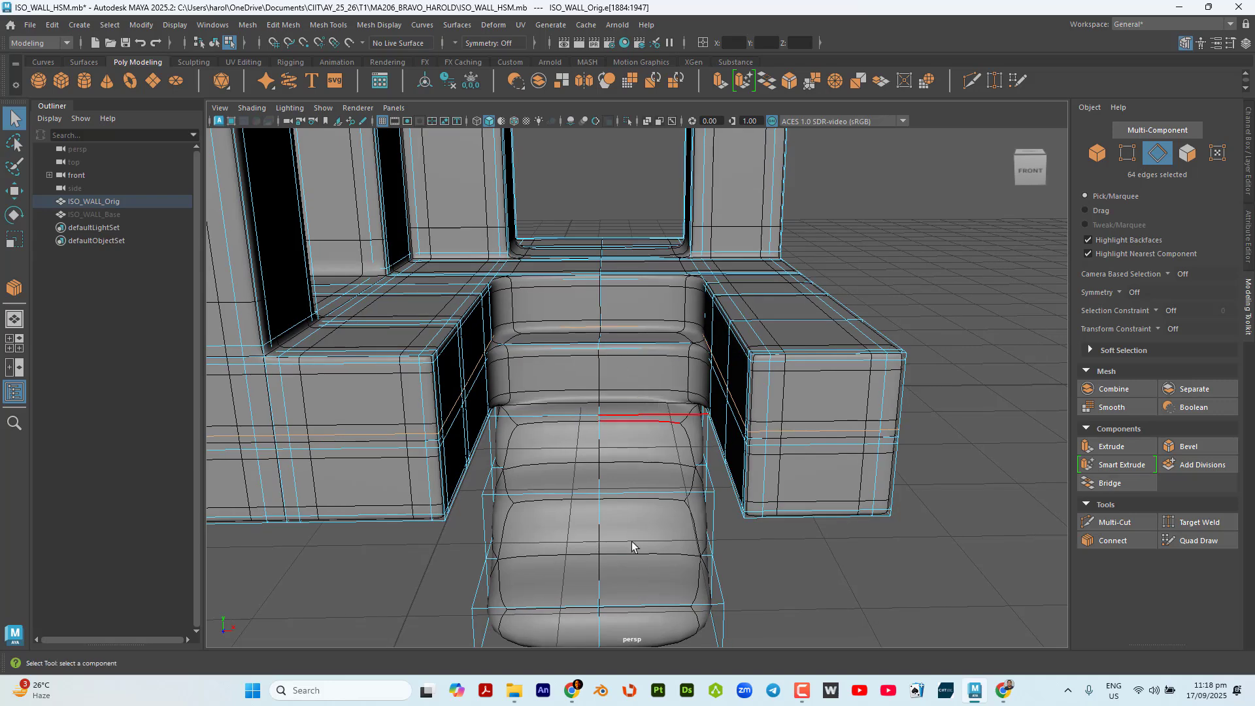
{"action": "middle_click_drag", "start_coordinate": [613, 539], "coordinate": [667, 442], "text": "alt"}
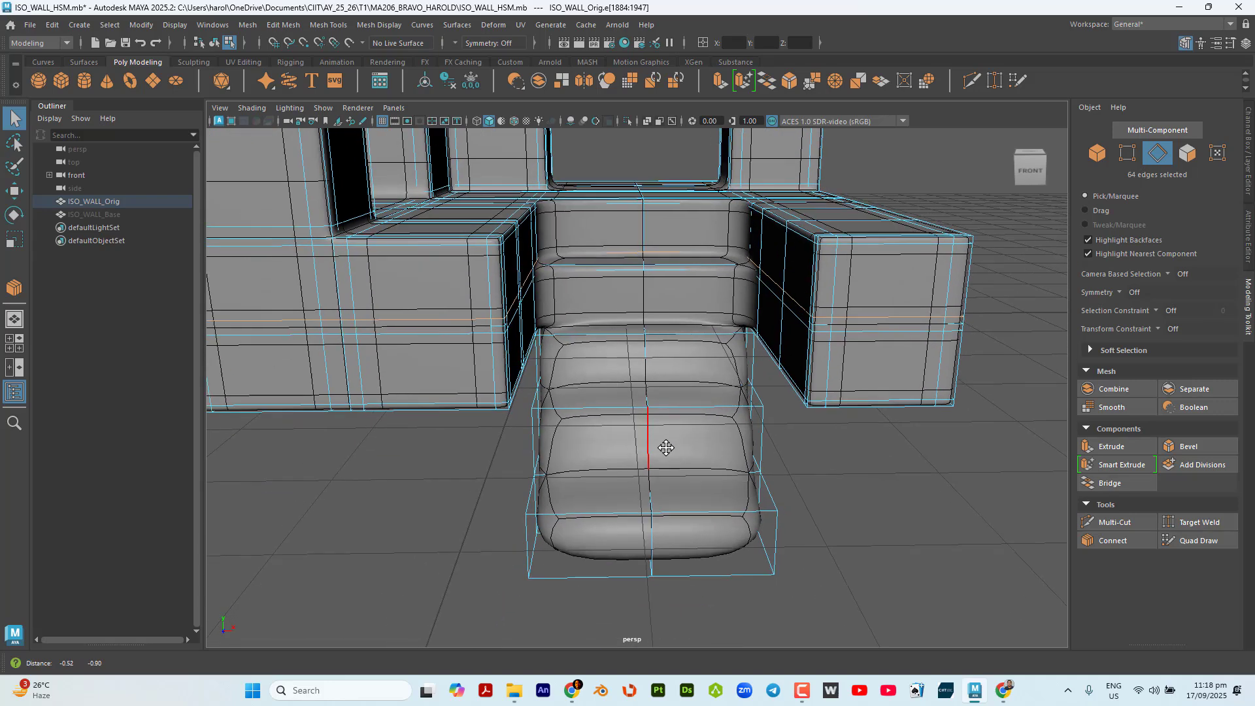
{"action": "scroll", "coordinate": [665, 450], "scroll_direction": "down", "scroll_amount": 2}
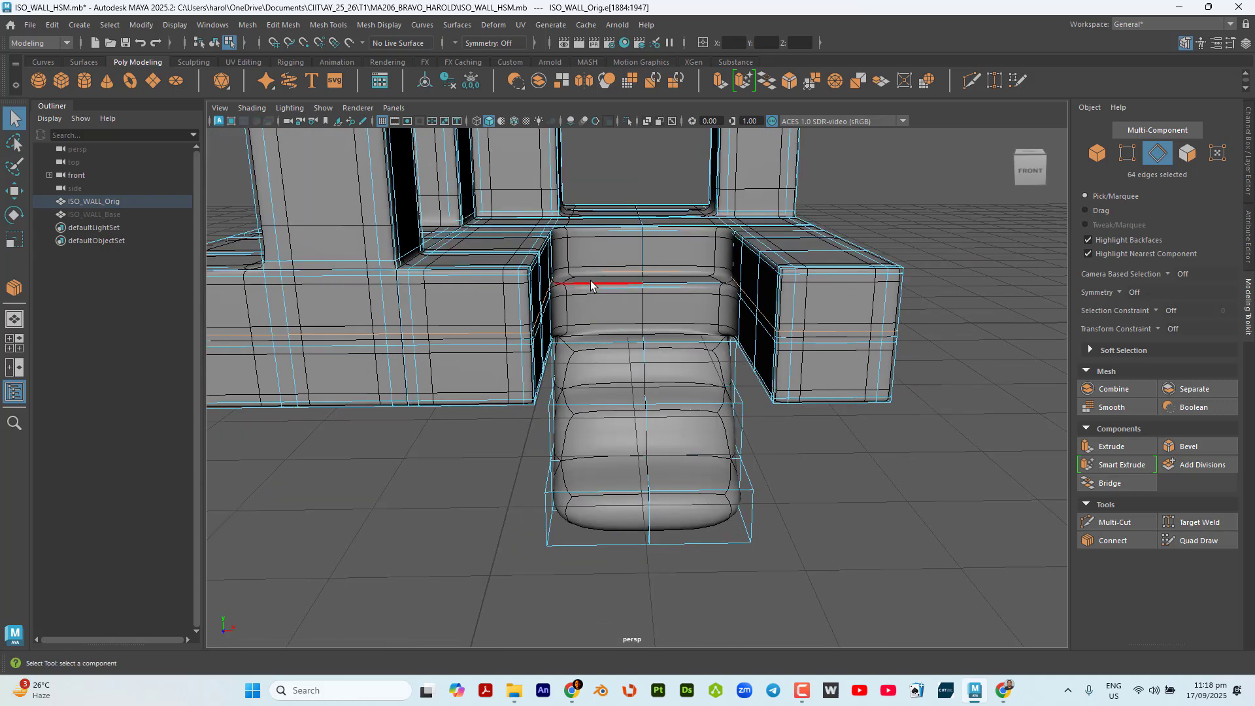
{"action": "left_click", "coordinate": [1154, 310]}
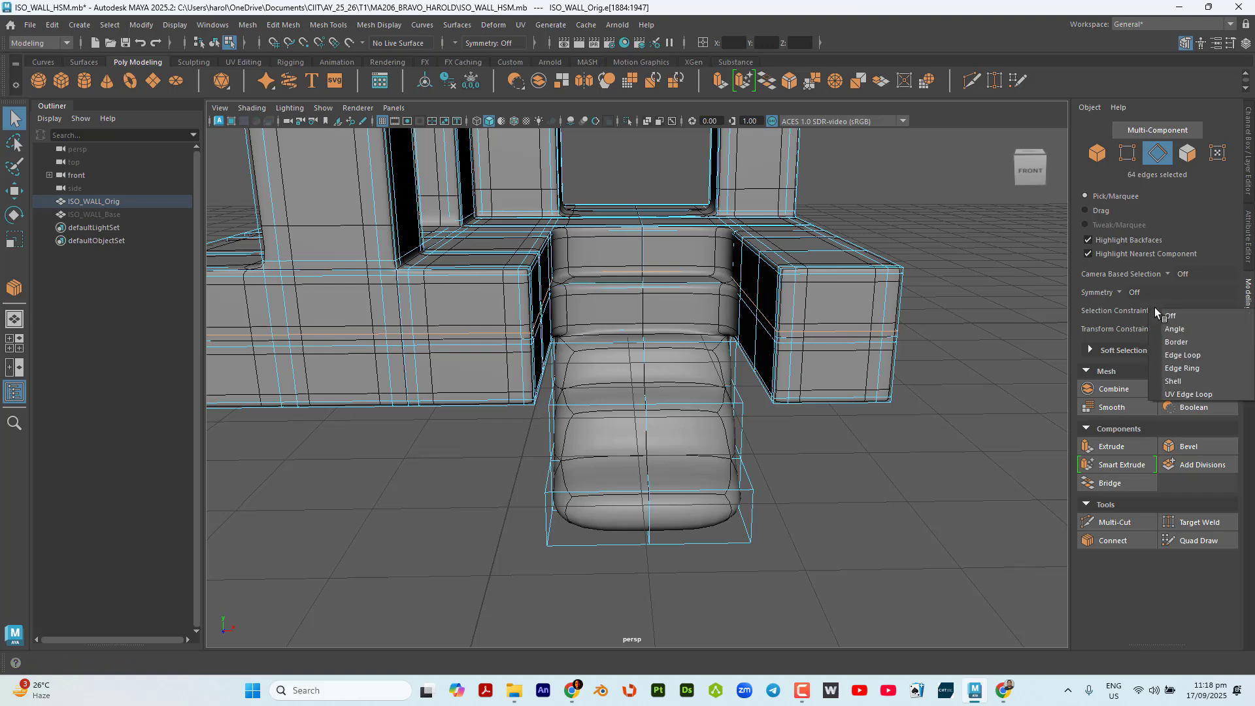
{"action": "left_click", "coordinate": [1206, 368]}
{"action": "left_click", "coordinate": [603, 256]}
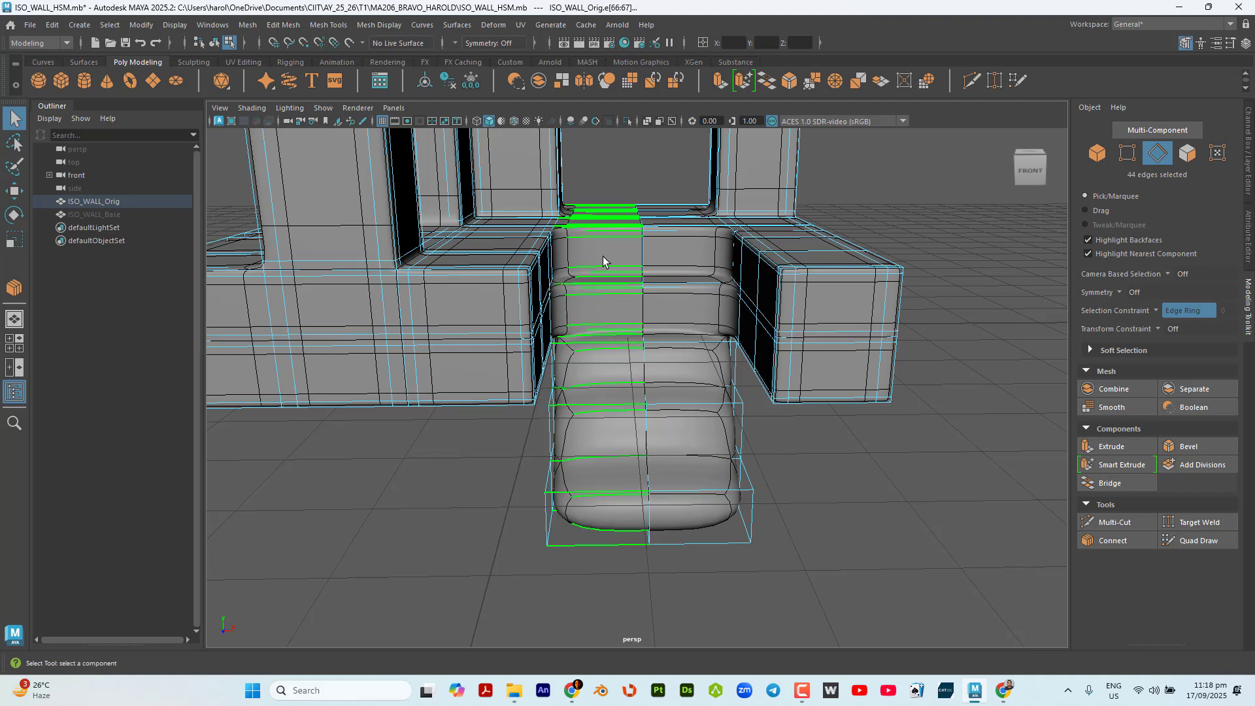
{"action": "left_click", "coordinate": [1158, 311]}
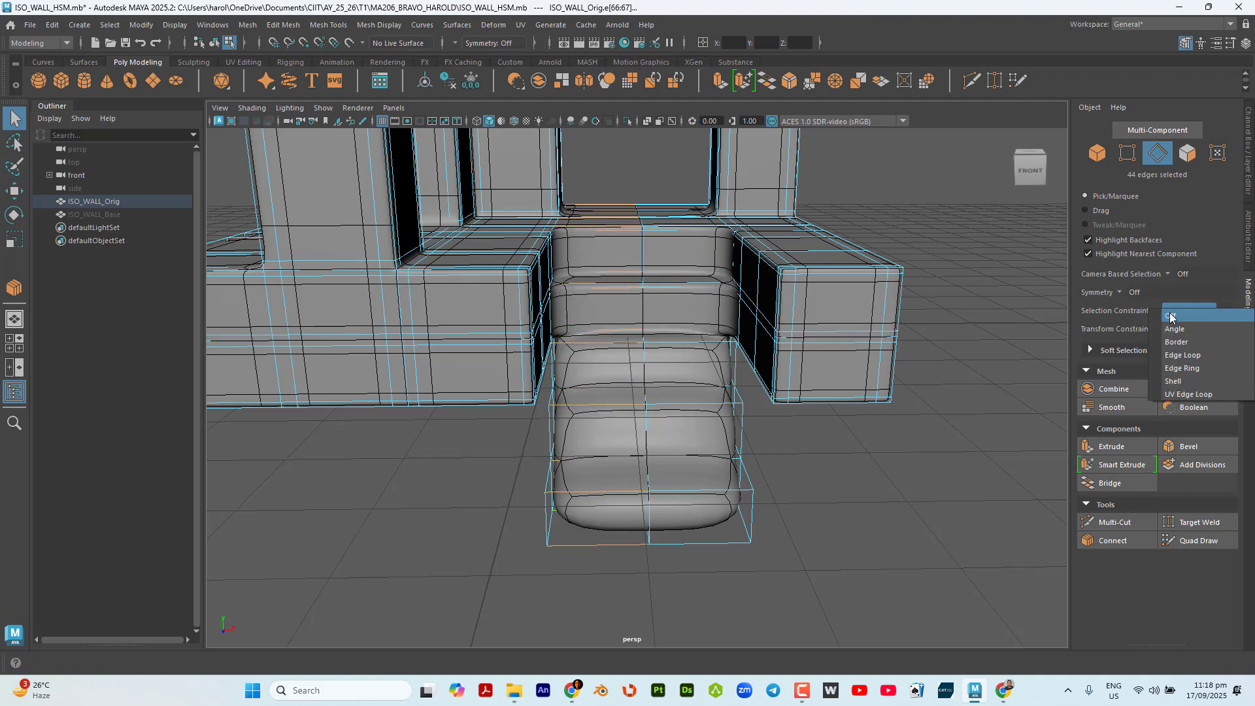
{"action": "left_click", "coordinate": [1170, 316]}
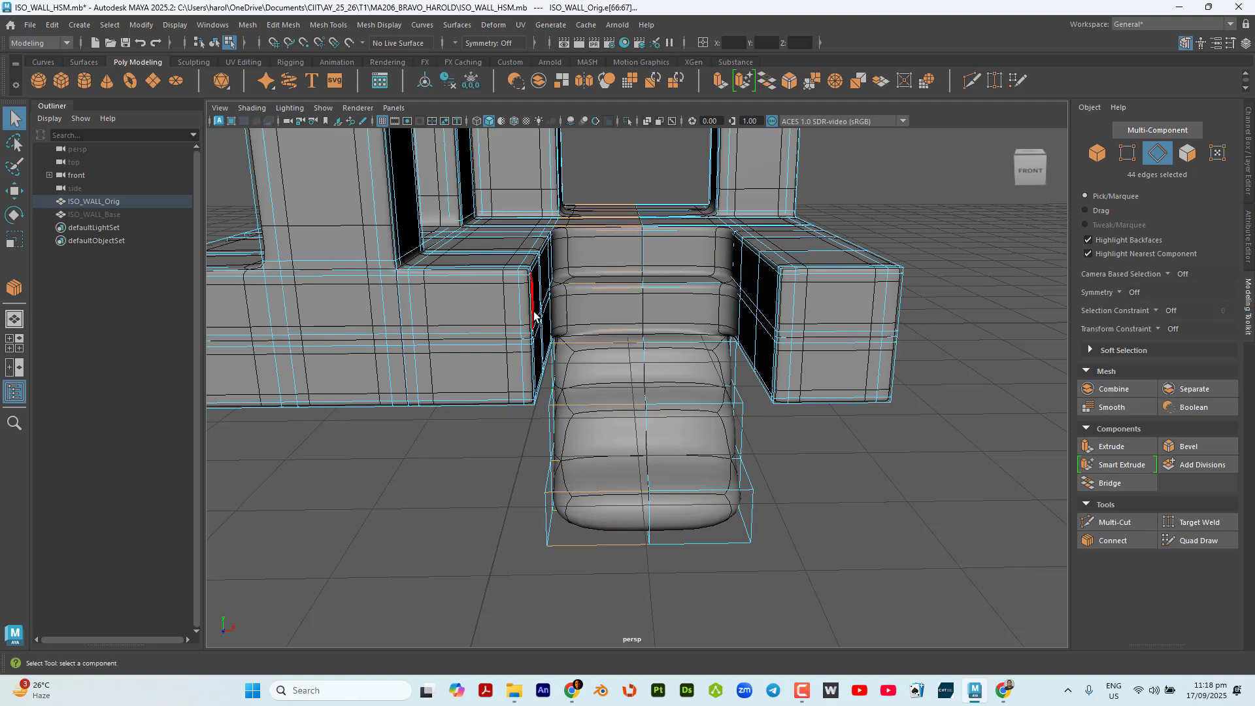
{"action": "left_click", "coordinate": [1147, 542]}
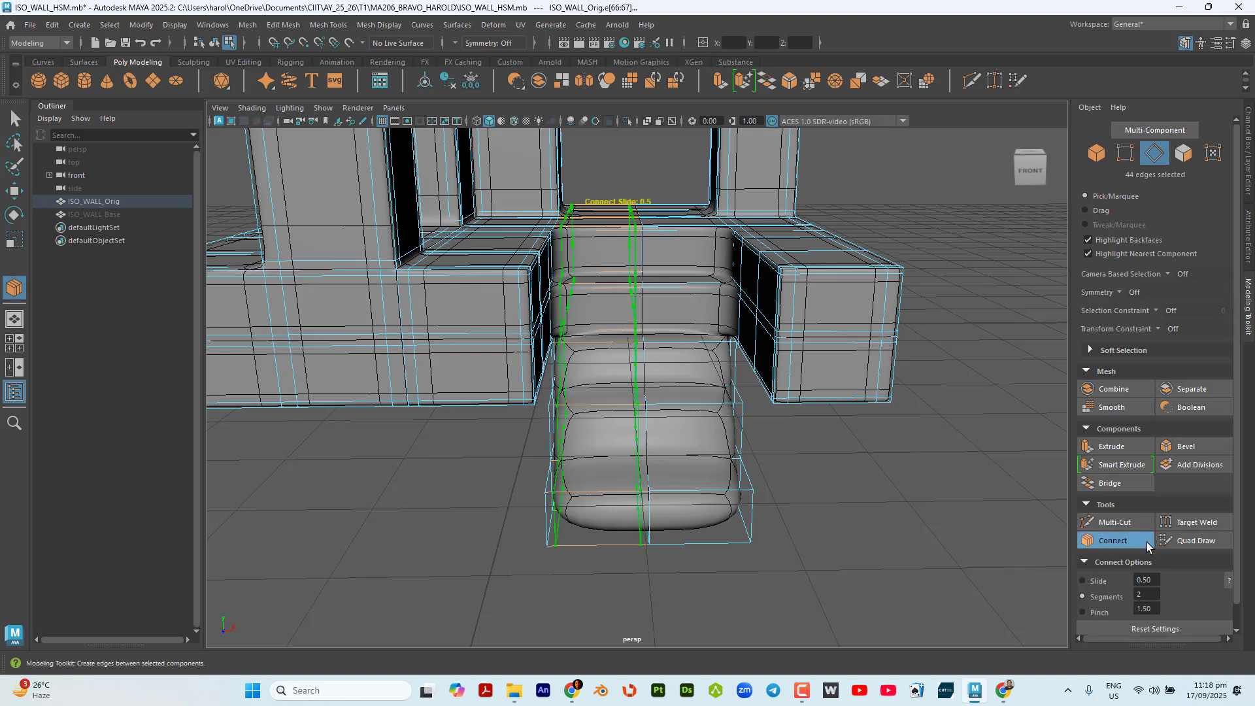
{"action": "left_click", "coordinate": [1146, 542]}
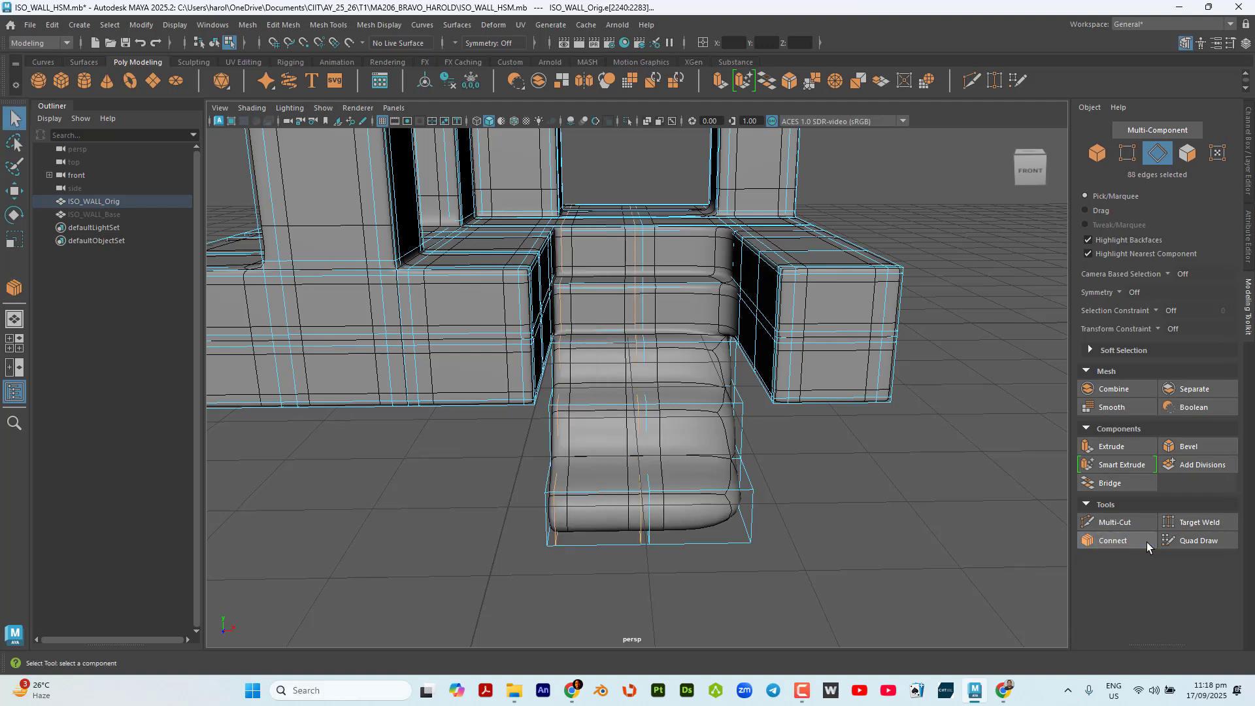
Select the edge ring across the staircase's right half using the Edge Ring constraint and connect it with 2 segments and a pinch of 1.50.
{"action": "left_click", "coordinate": [1154, 311]}
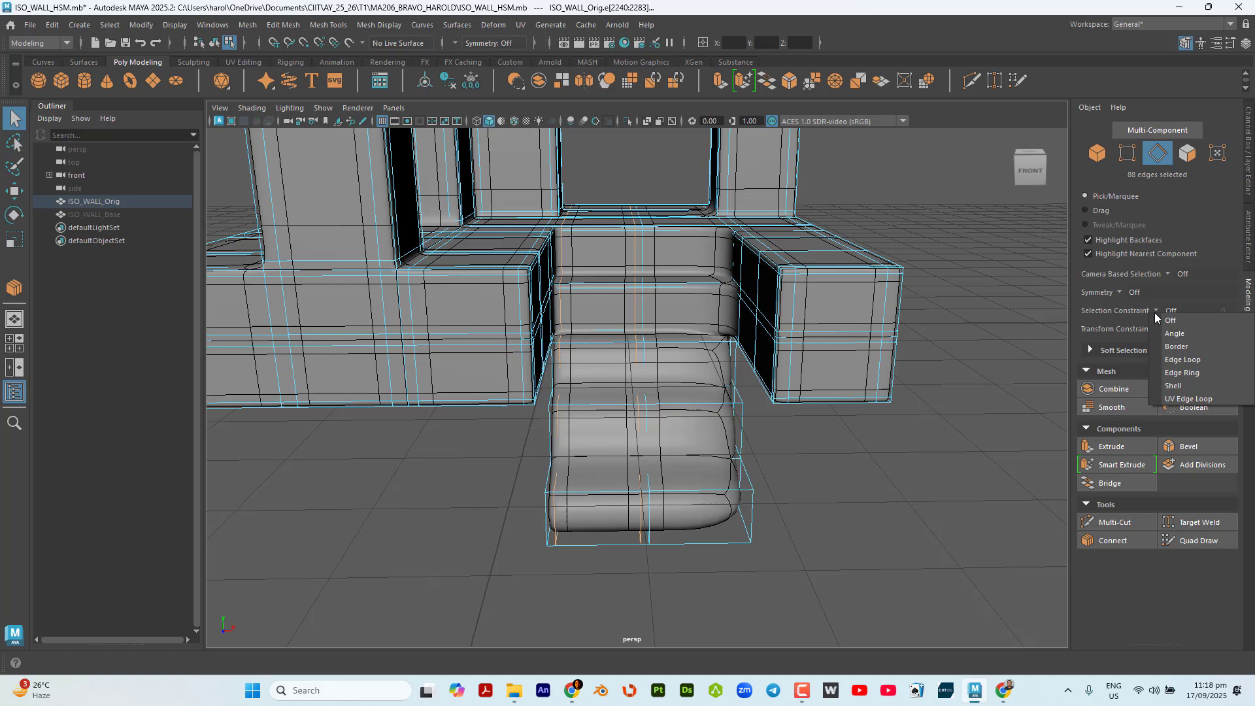
{"action": "left_click", "coordinate": [1181, 372]}
{"action": "left_click", "coordinate": [693, 288]}
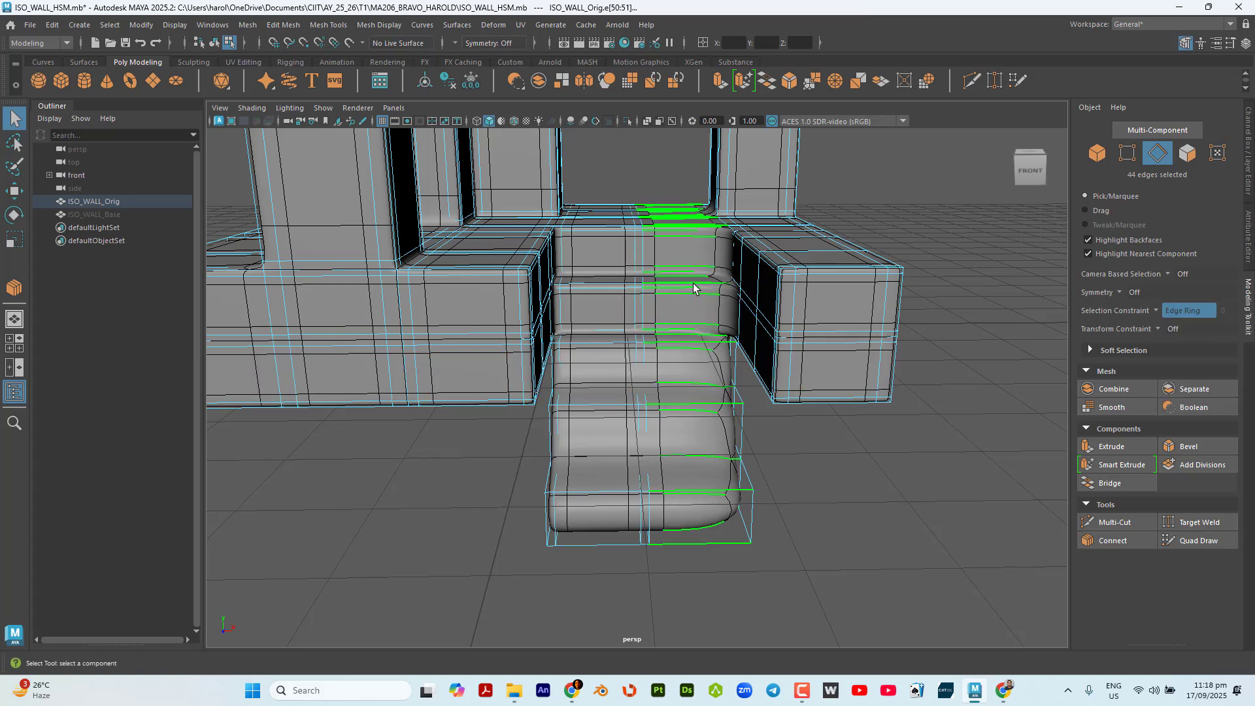
{"action": "left_click", "coordinate": [1126, 539]}
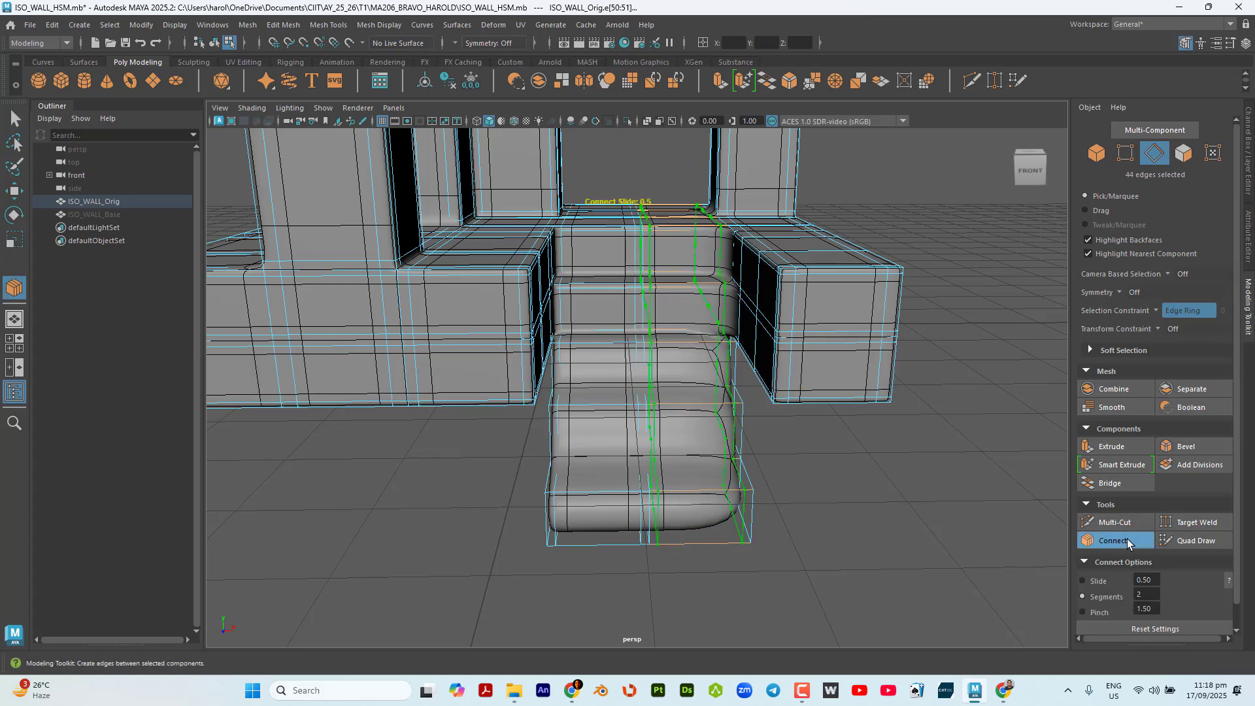
{"action": "key", "text": "q"}
Turn the selection constraint off and delete the two new edge loops flanking the staircase's center line.
{"action": "left_click_drag", "start_coordinate": [855, 450], "coordinate": [837, 507], "text": "alt"}
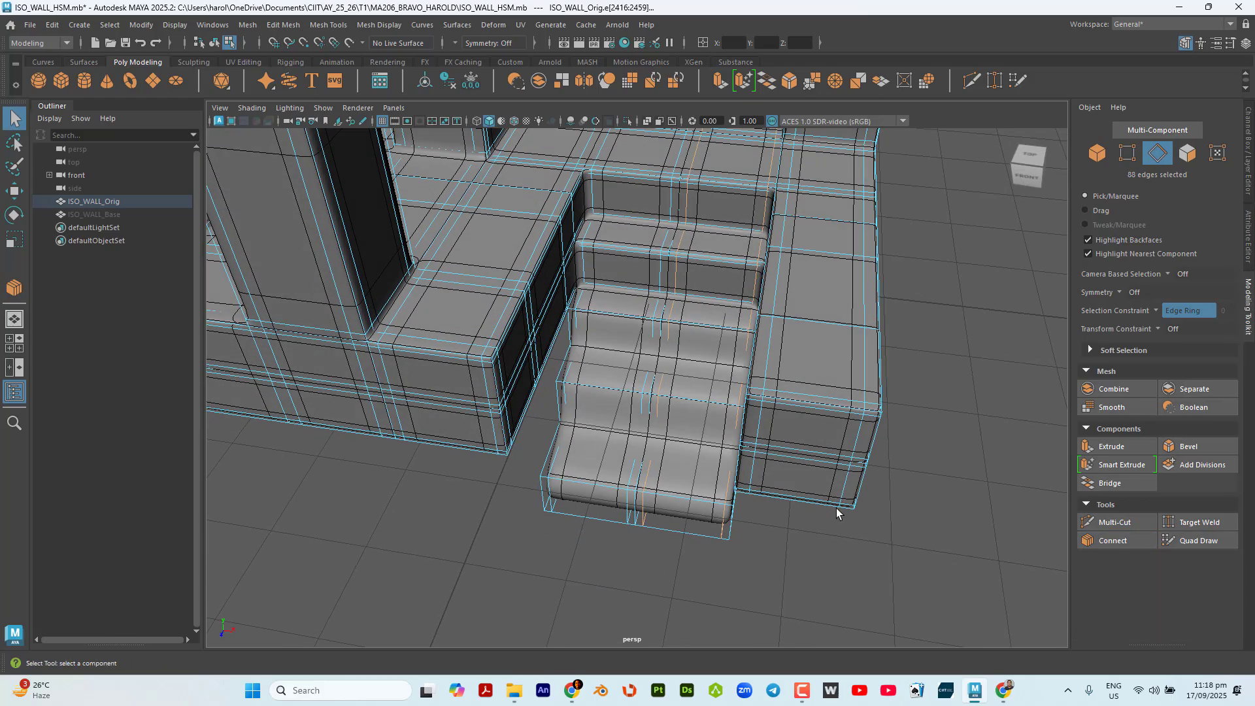
{"action": "middle_click_drag", "start_coordinate": [590, 328], "coordinate": [555, 546], "text": "alt"}
{"action": "scroll", "coordinate": [674, 375], "scroll_direction": "up", "scroll_amount": 4}
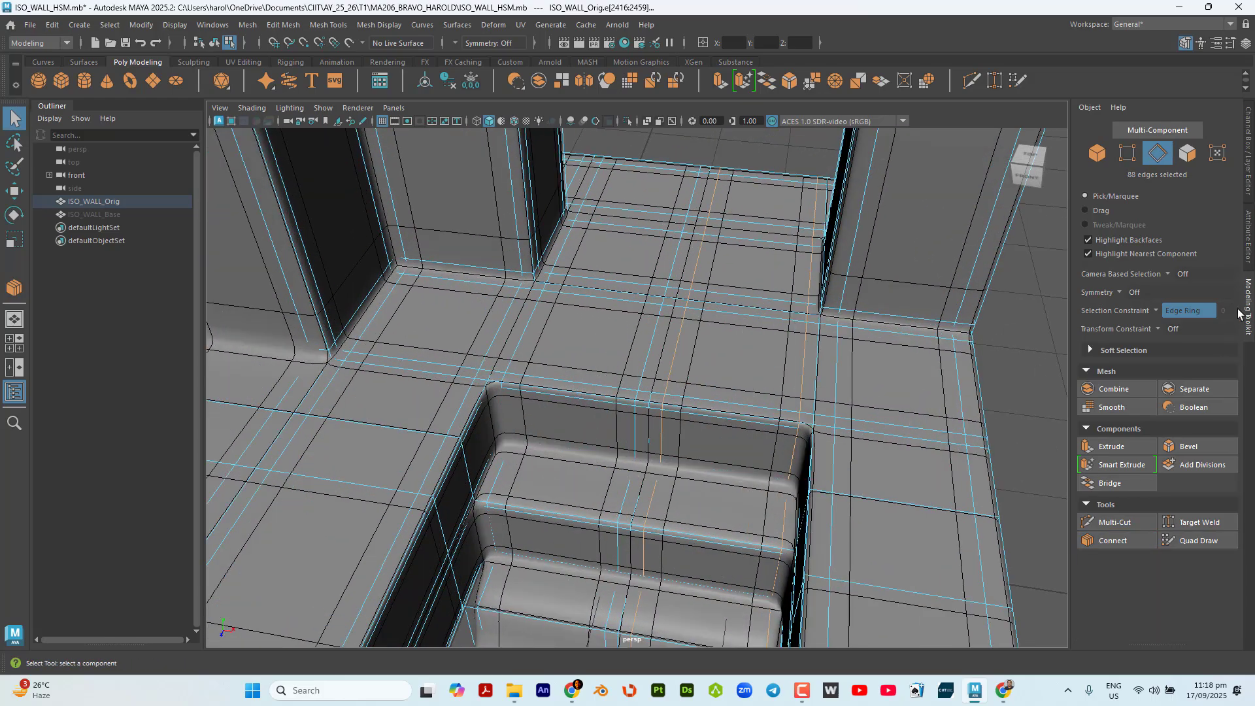
{"action": "left_click", "coordinate": [1164, 314]}
{"action": "left_click", "coordinate": [1176, 322]}
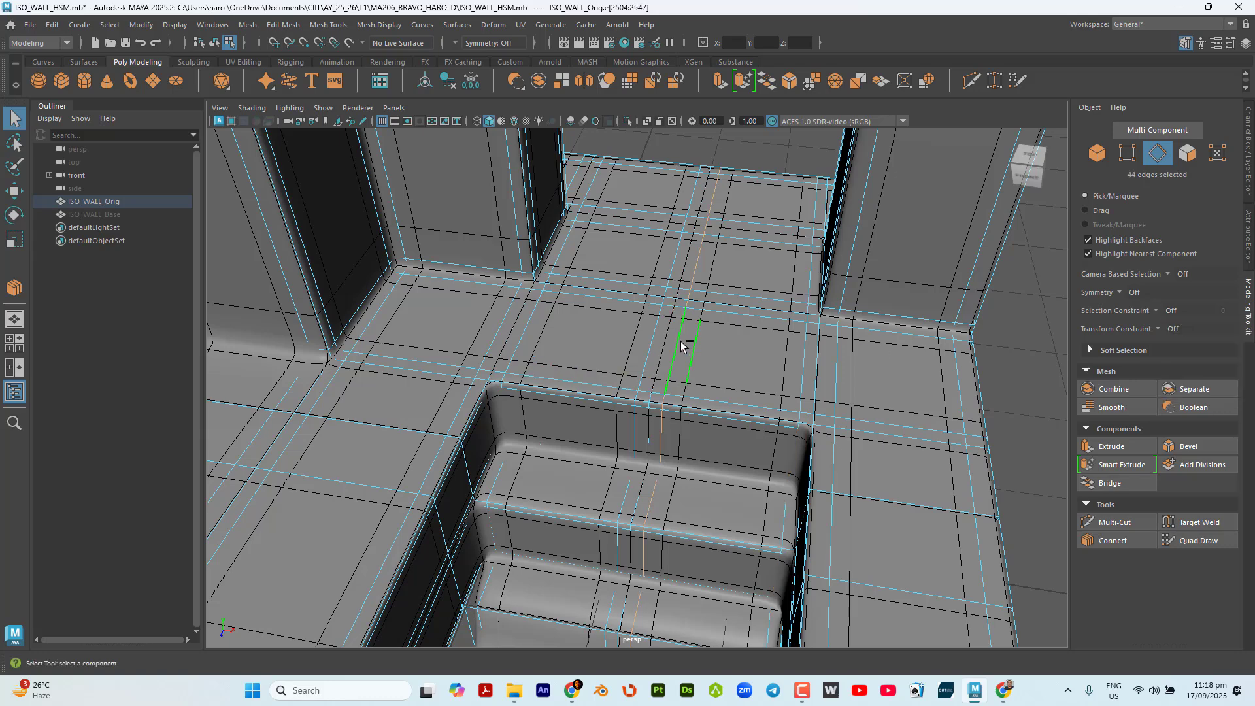
{"action": "key", "text": "ctrl+Delete"}
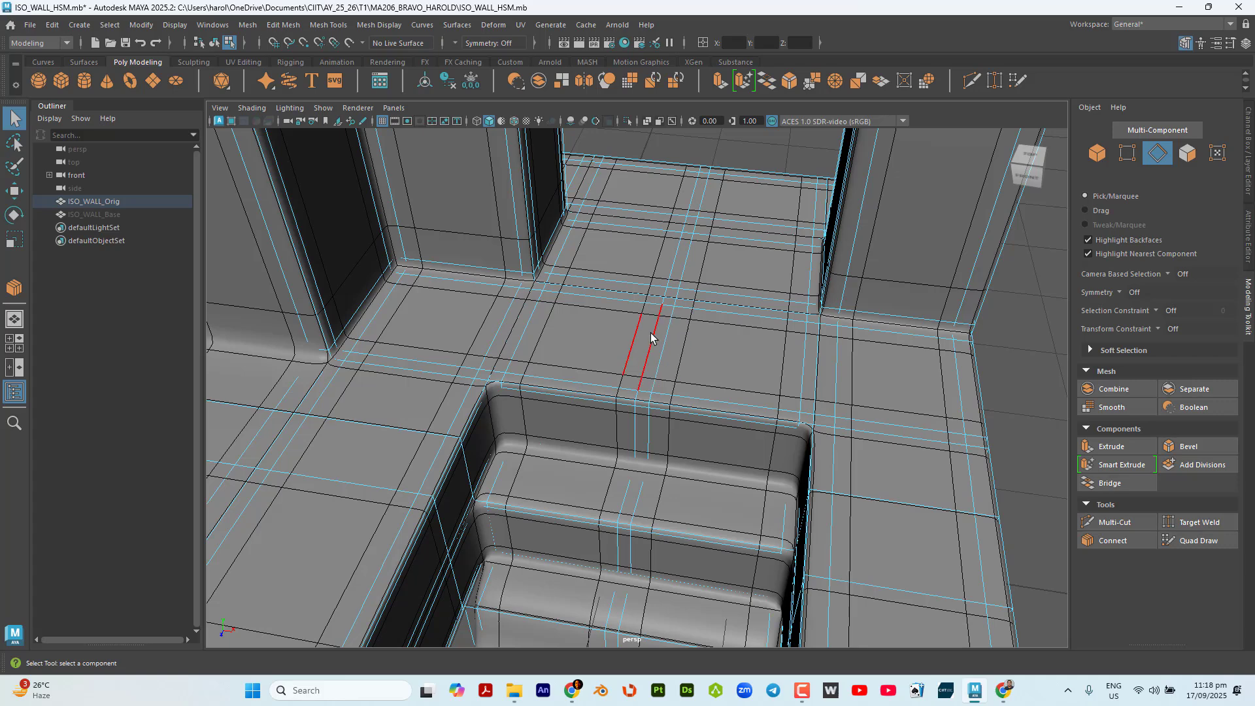
{"action": "double_click", "coordinate": [654, 339]}
{"action": "key", "text": "ctrl+Delete"}
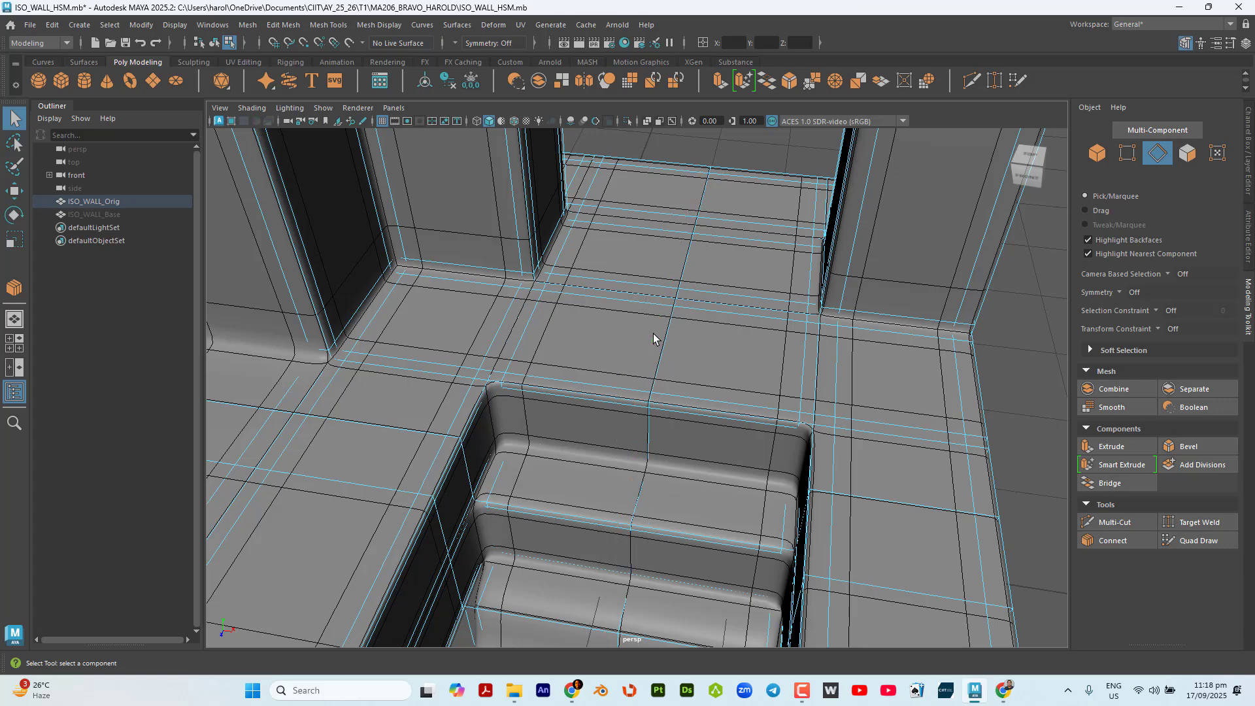
Select the edge ring across the top step's tread with the Edge Ring constraint and connect it with 2 segments and a pinch of 1.50.
{"action": "scroll", "coordinate": [674, 336], "scroll_direction": "down", "scroll_amount": 10}
{"action": "left_click_drag", "start_coordinate": [653, 366], "coordinate": [597, 422], "text": "alt"}
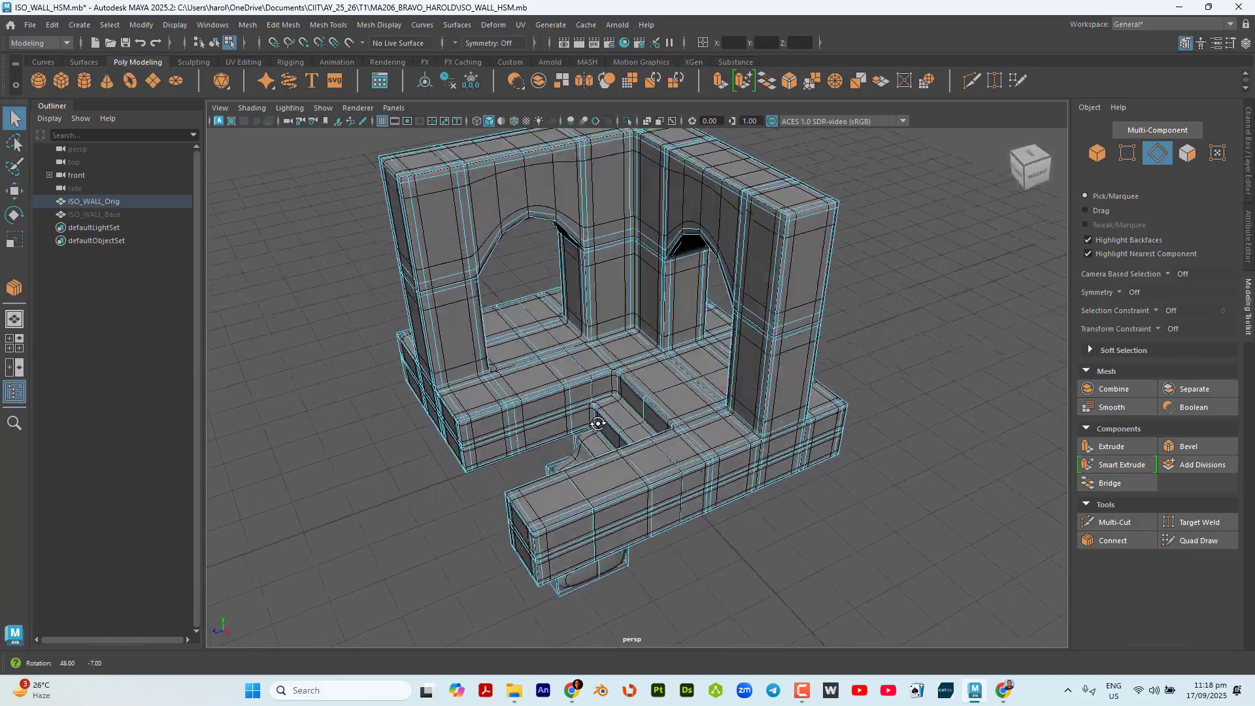
{"action": "middle_click_drag", "start_coordinate": [597, 423], "coordinate": [606, 509], "text": "alt"}
{"action": "left_click_drag", "start_coordinate": [605, 509], "coordinate": [733, 476], "text": "alt"}
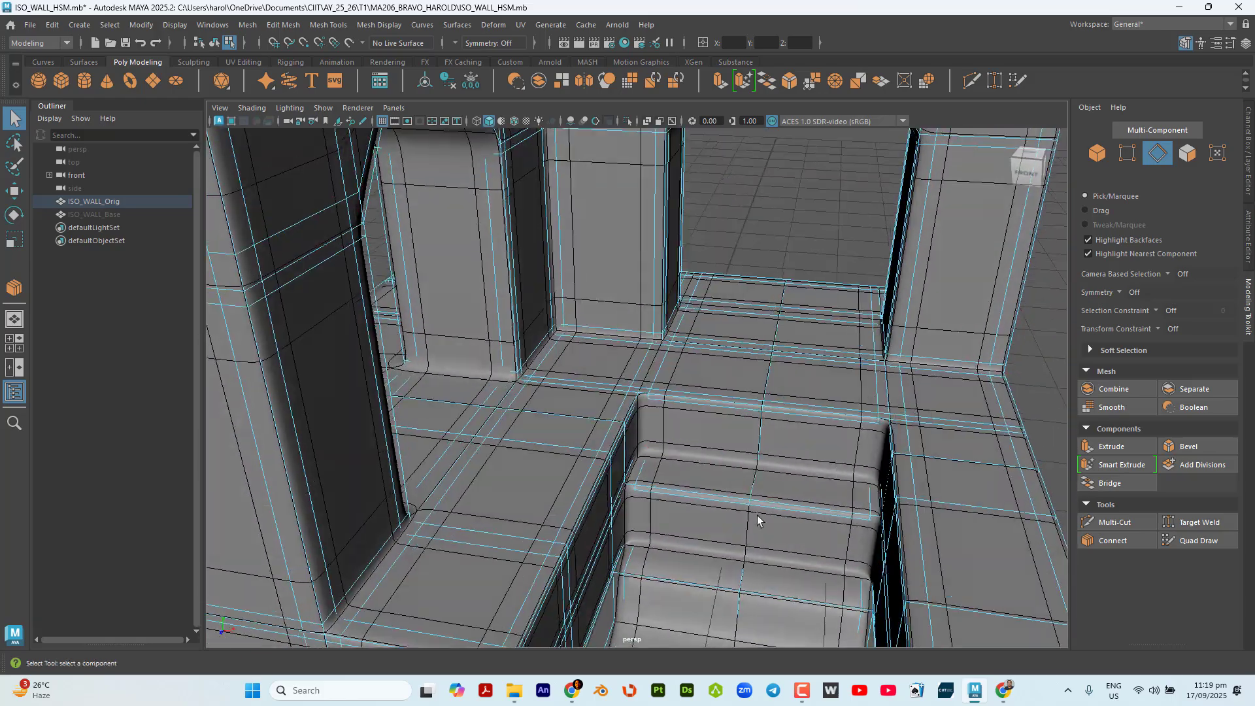
{"action": "middle_click_drag", "start_coordinate": [758, 519], "coordinate": [764, 337], "text": "alt"}
{"action": "scroll", "coordinate": [720, 406], "scroll_direction": "up", "scroll_amount": 5}
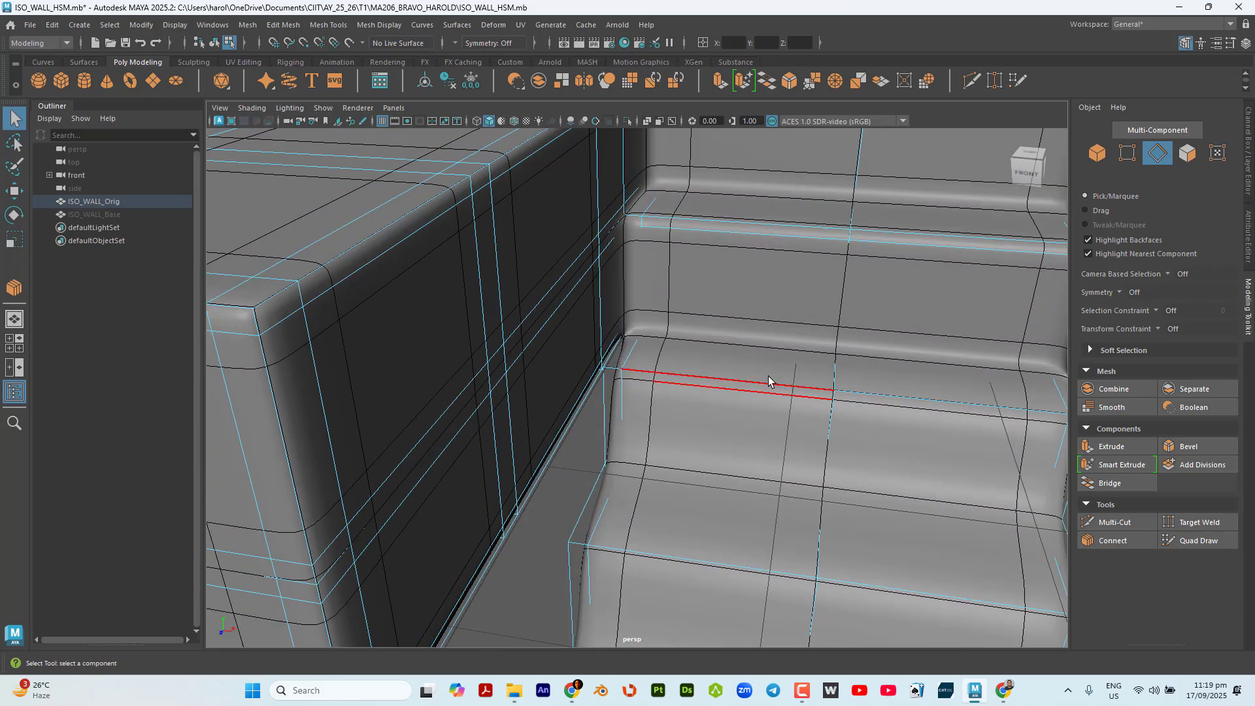
{"action": "left_click_drag", "start_coordinate": [847, 254], "coordinate": [711, 358], "text": "alt"}
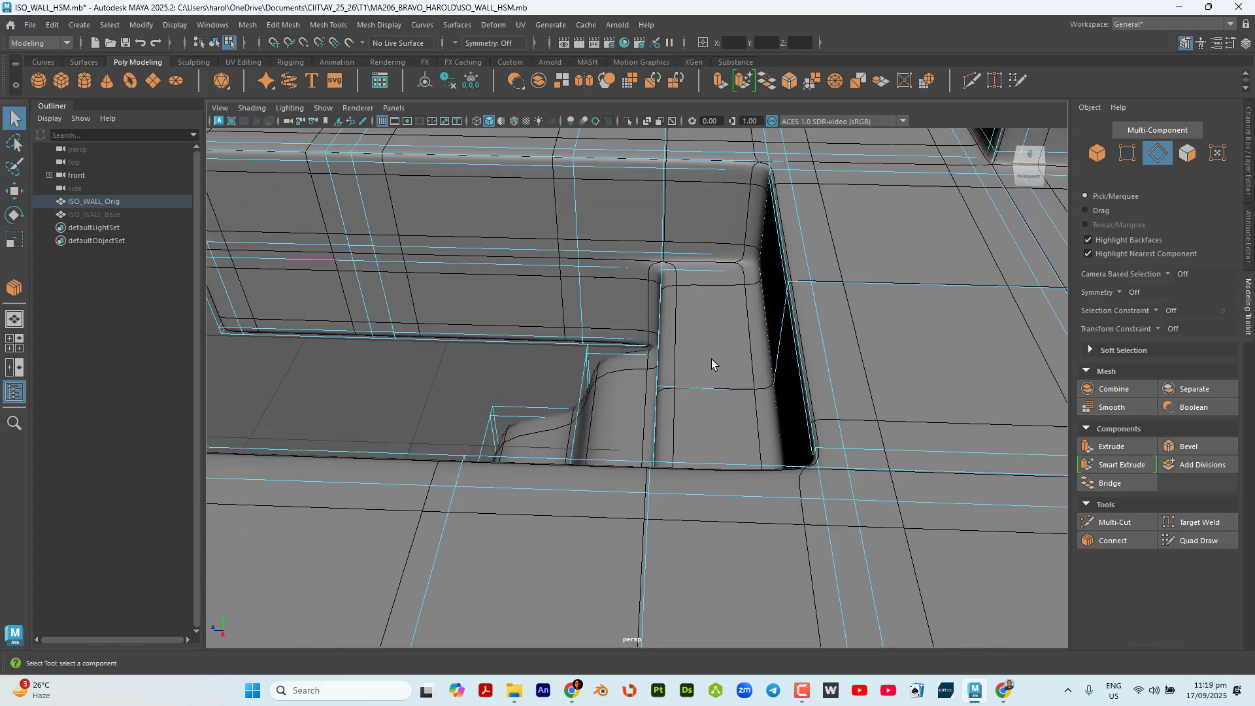
{"action": "left_click", "coordinate": [719, 390]}
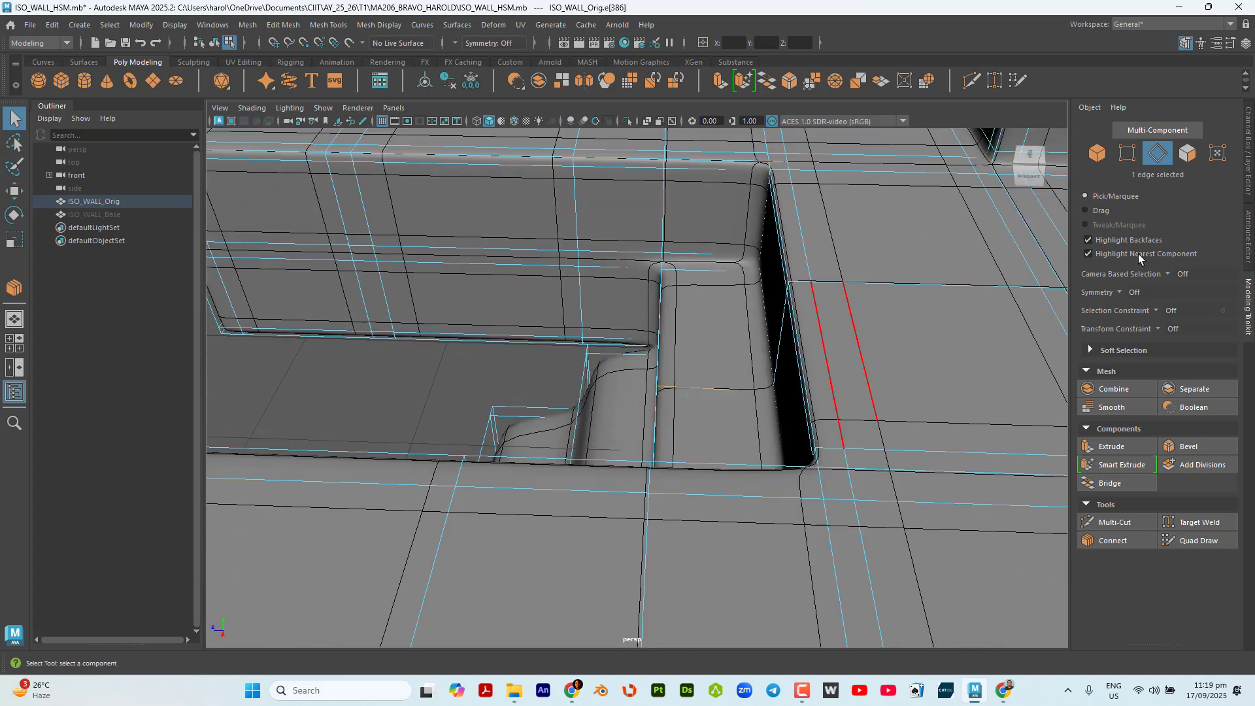
{"action": "left_click", "coordinate": [1158, 311]}
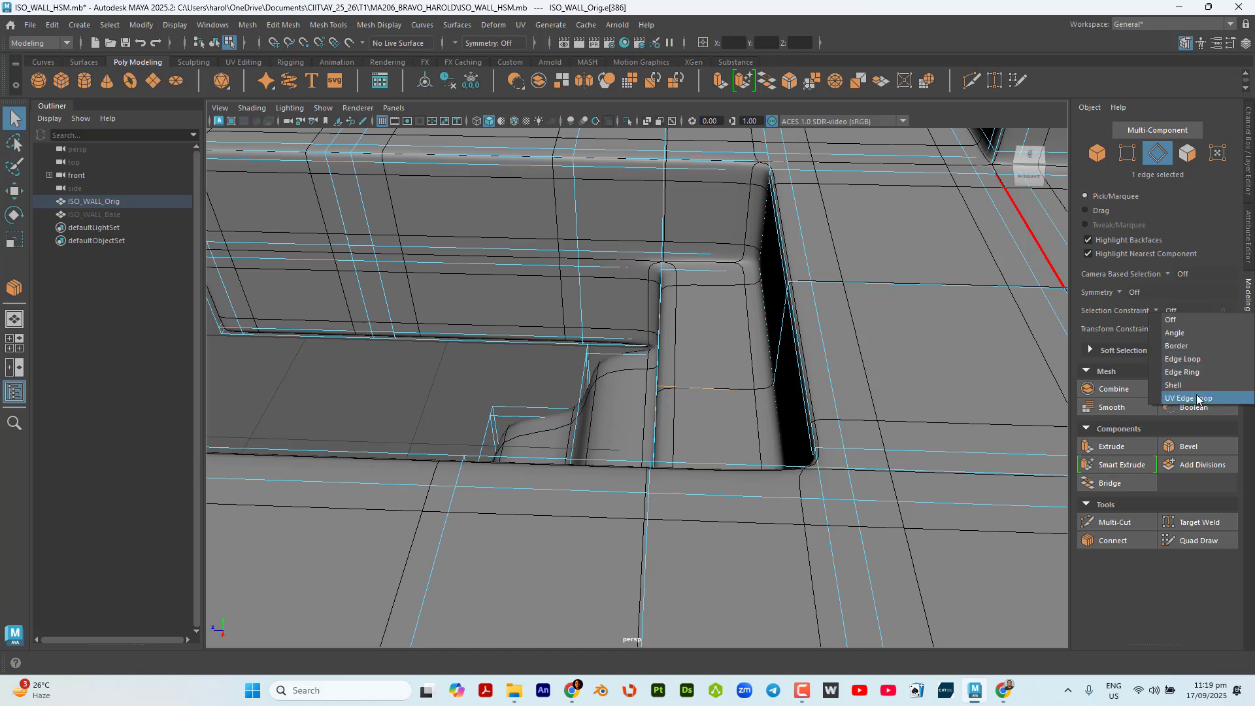
{"action": "left_click", "coordinate": [1200, 372]}
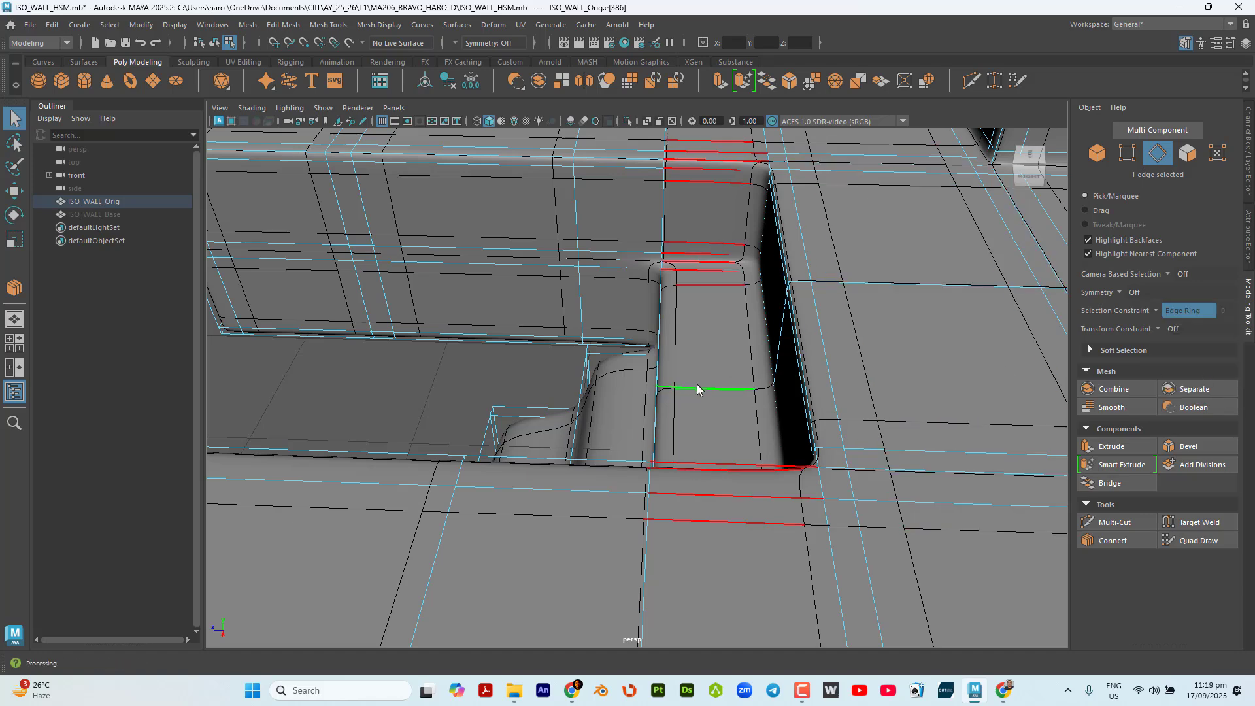
{"action": "left_click", "coordinate": [697, 386]}
{"action": "left_click", "coordinate": [1124, 539]}
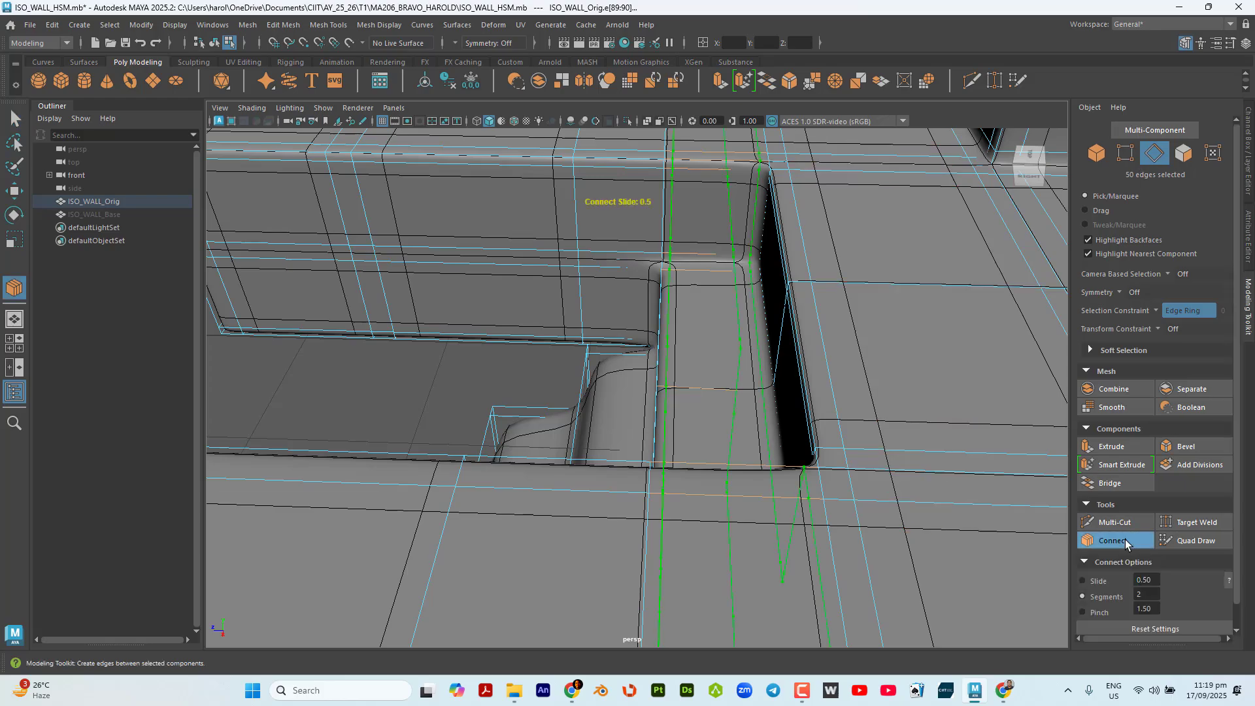
{"action": "key", "text": "q"}
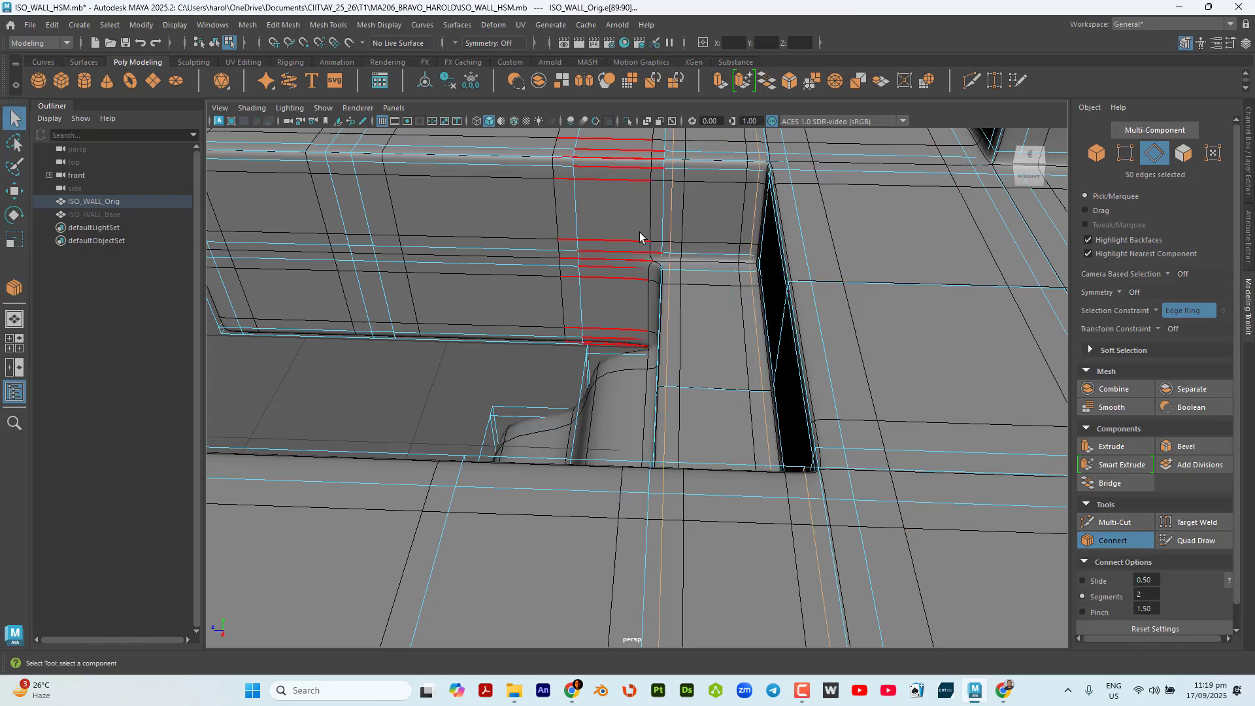
Select the edge ring across the base blocks beside the second step and connect it with 2 segments and a pinch of 1.50.
{"action": "left_click_drag", "start_coordinate": [752, 340], "coordinate": [813, 346], "text": "alt"}
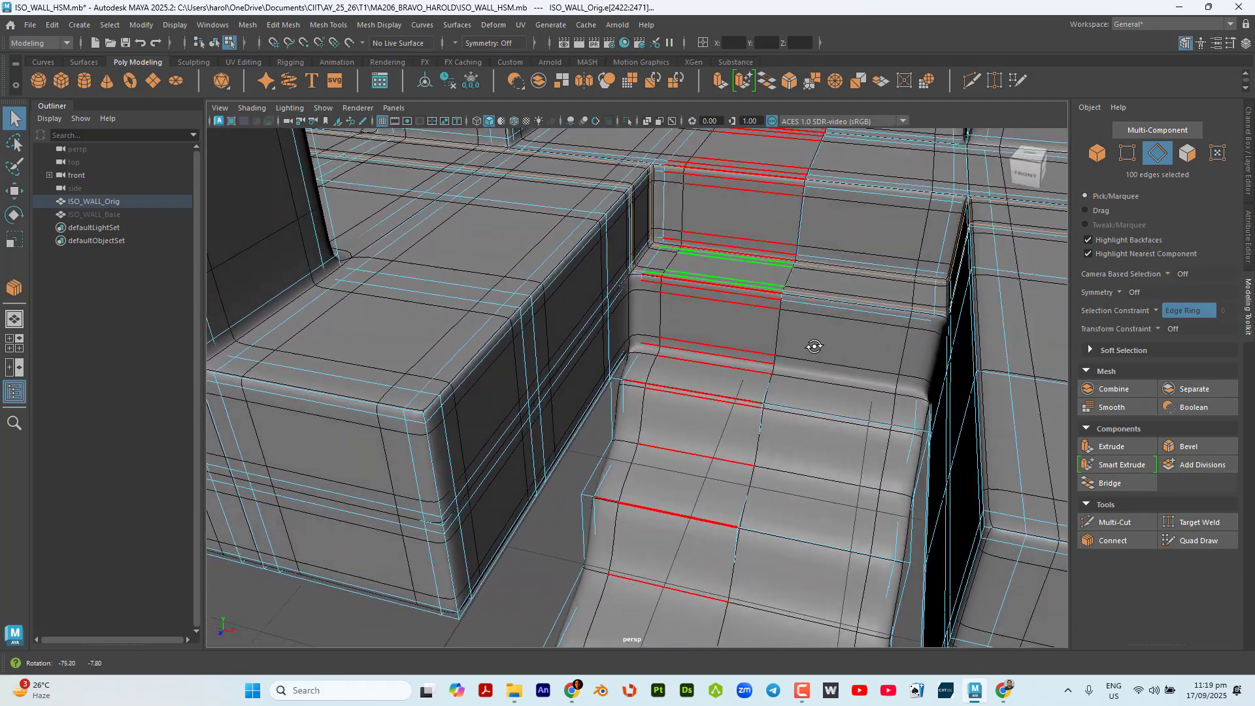
{"action": "left_click_drag", "start_coordinate": [837, 250], "coordinate": [725, 417], "text": "alt"}
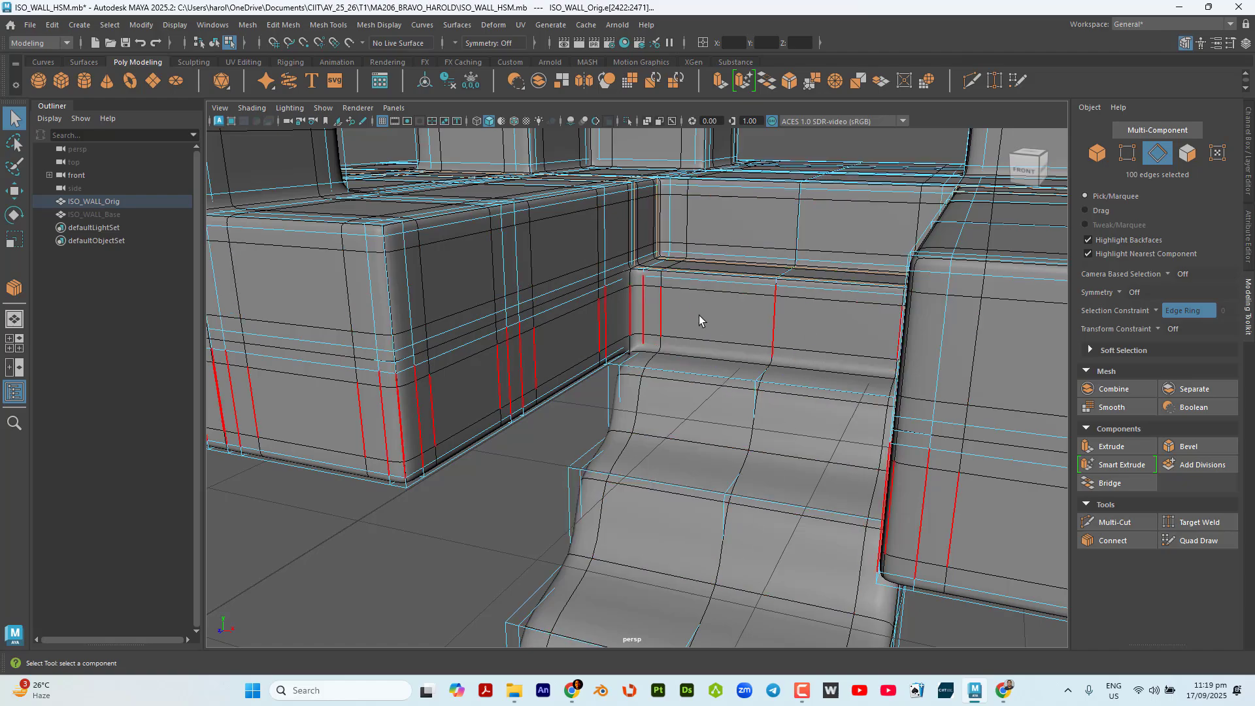
{"action": "left_click_drag", "start_coordinate": [699, 320], "coordinate": [621, 302], "text": "alt"}
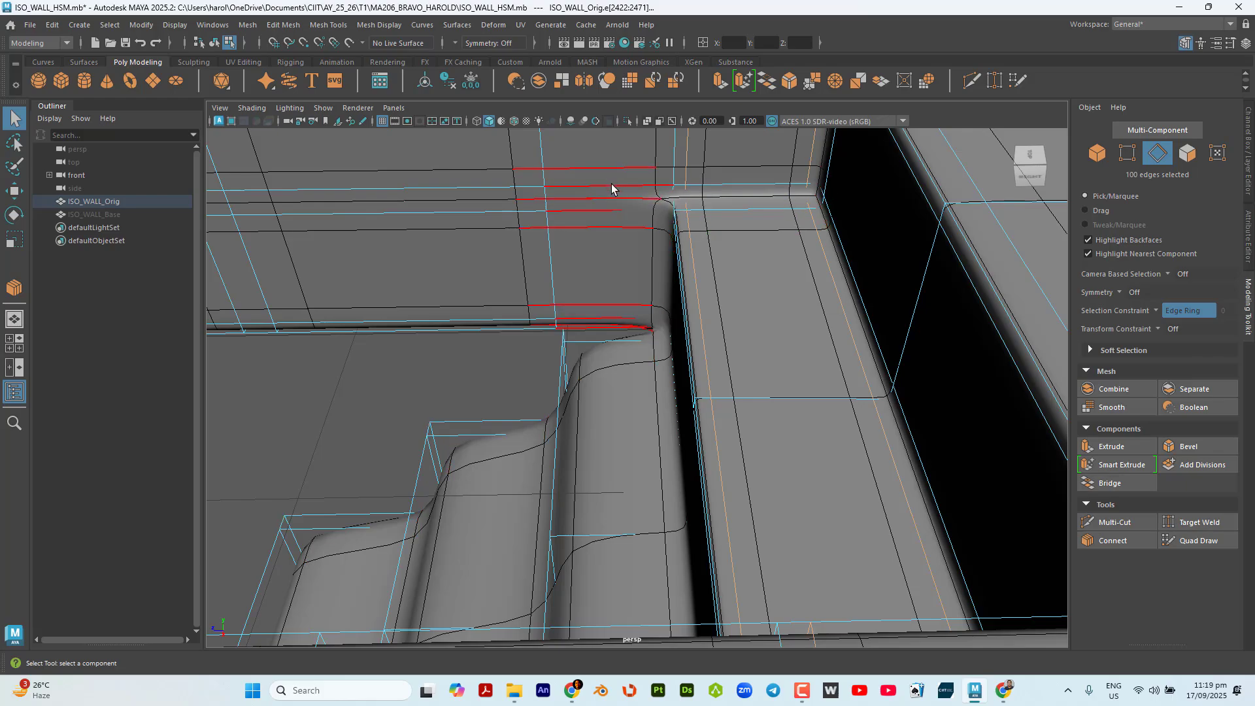
{"action": "left_click_drag", "start_coordinate": [626, 230], "coordinate": [732, 366], "text": "alt"}
{"action": "scroll", "coordinate": [848, 220], "scroll_direction": "up", "scroll_amount": 3}
{"action": "left_click", "coordinate": [858, 208], "text": "shift"}
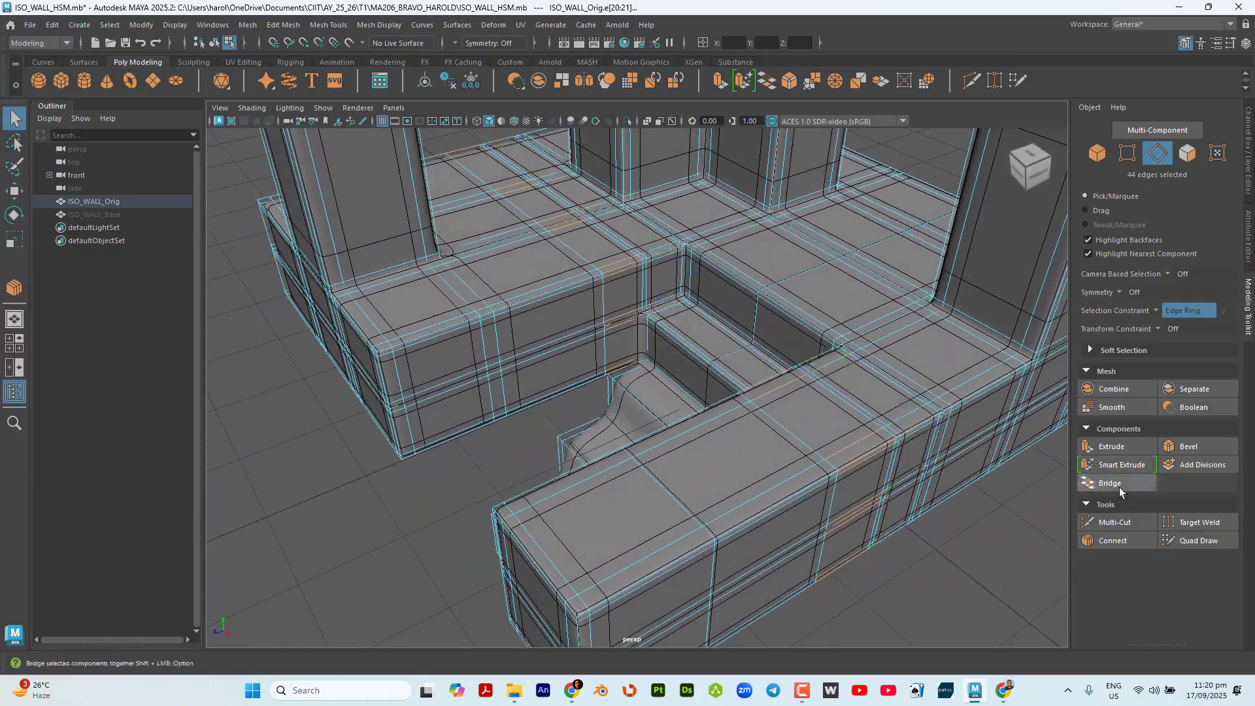
{"action": "left_click", "coordinate": [1130, 543]}
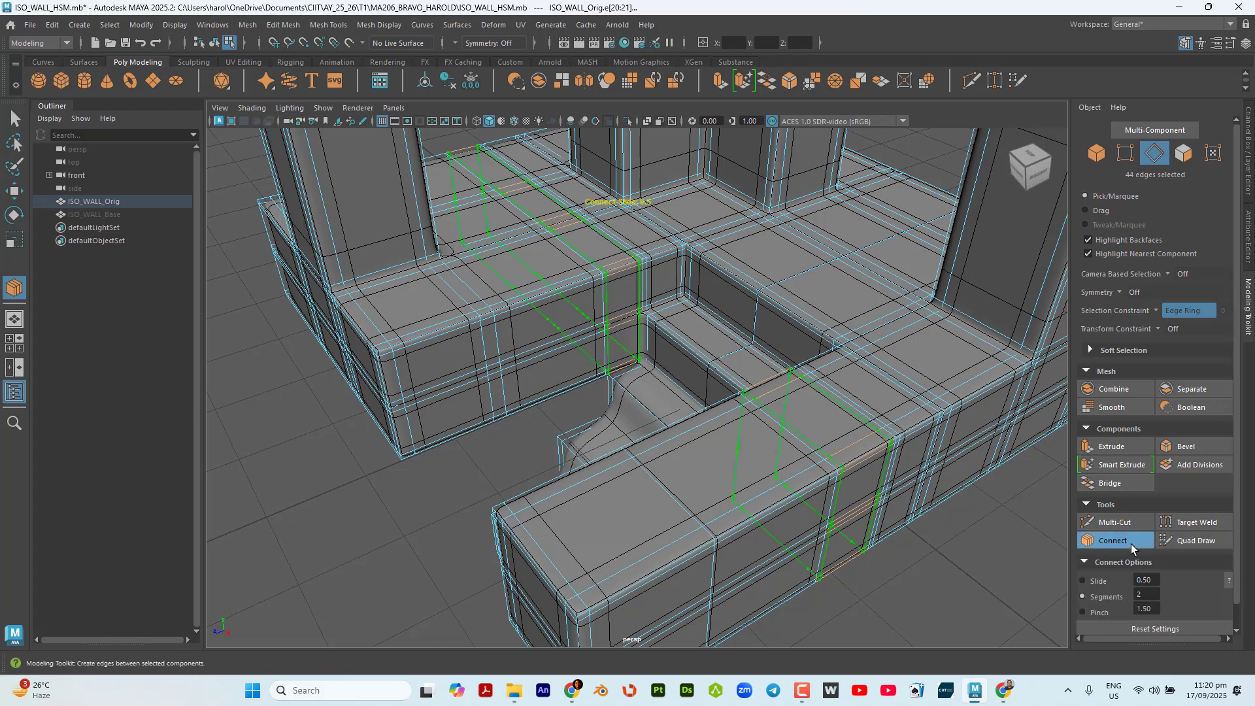
{"action": "left_click_drag", "start_coordinate": [577, 406], "coordinate": [586, 409], "text": "alt"}
{"action": "key", "text": "q"}
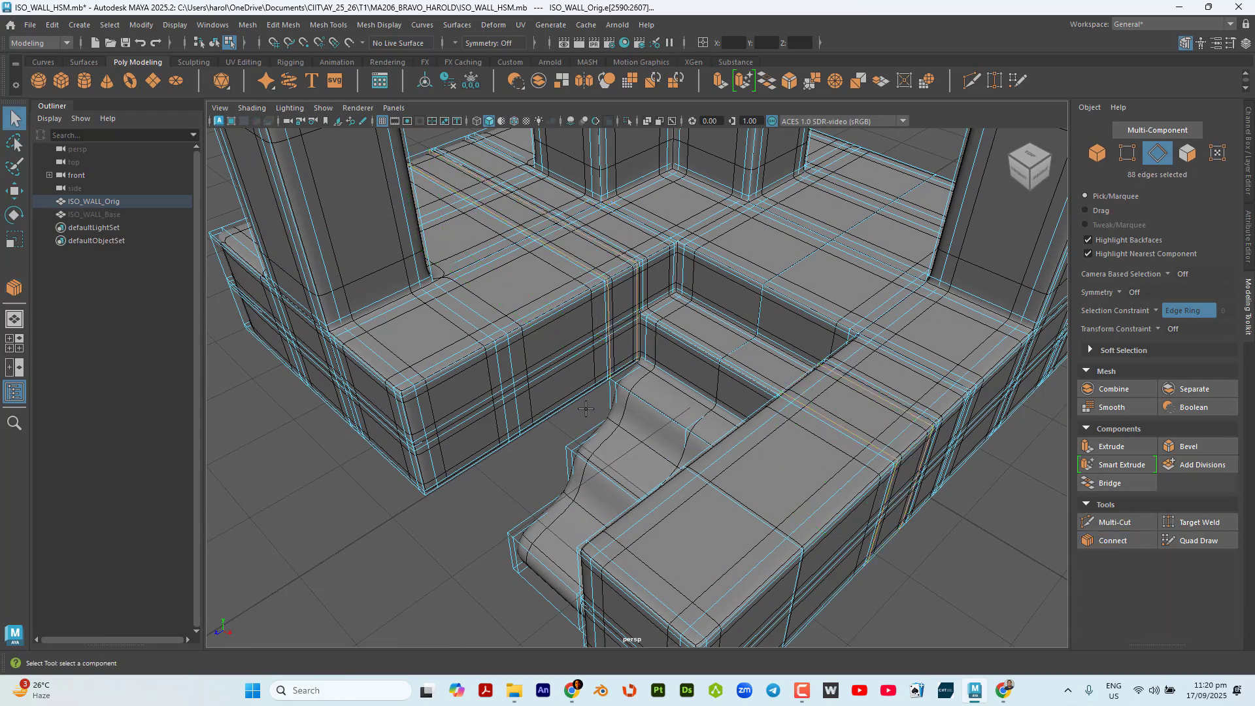
Turn the selection constraint off and delete the extra new edge loop on the base block to the right of the staircase.
{"action": "scroll", "coordinate": [652, 312], "scroll_direction": "up", "scroll_amount": 3}
{"action": "scroll", "coordinate": [647, 294], "scroll_direction": "down", "scroll_amount": 3}
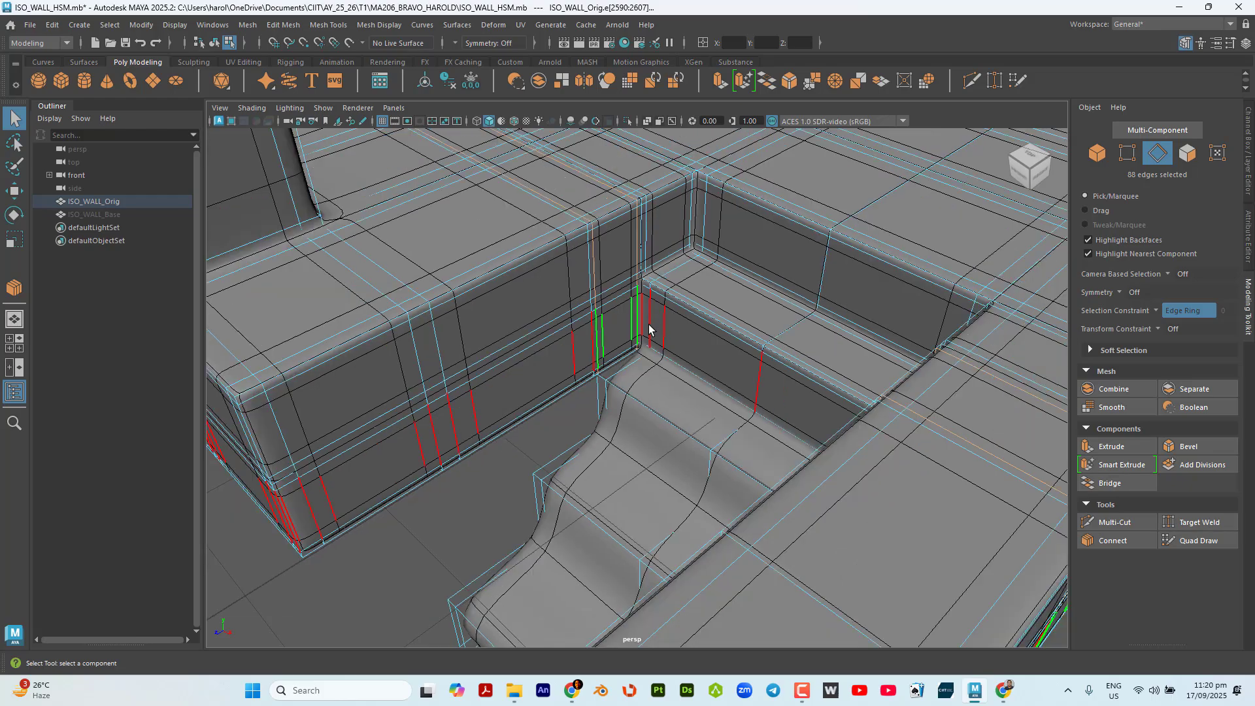
{"action": "left_click_drag", "start_coordinate": [650, 327], "coordinate": [799, 376], "text": "alt"}
{"action": "scroll", "coordinate": [887, 217], "scroll_direction": "up", "scroll_amount": 5}
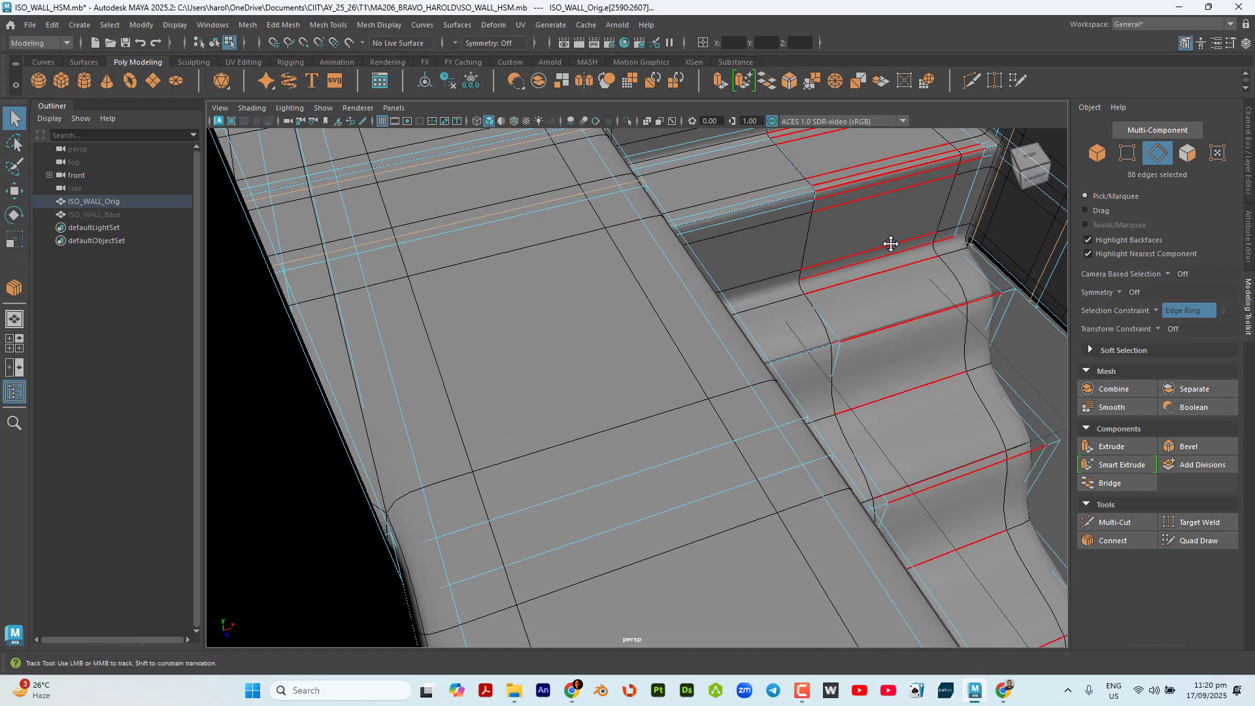
{"action": "middle_click_drag", "start_coordinate": [891, 243], "coordinate": [628, 480], "text": "alt"}
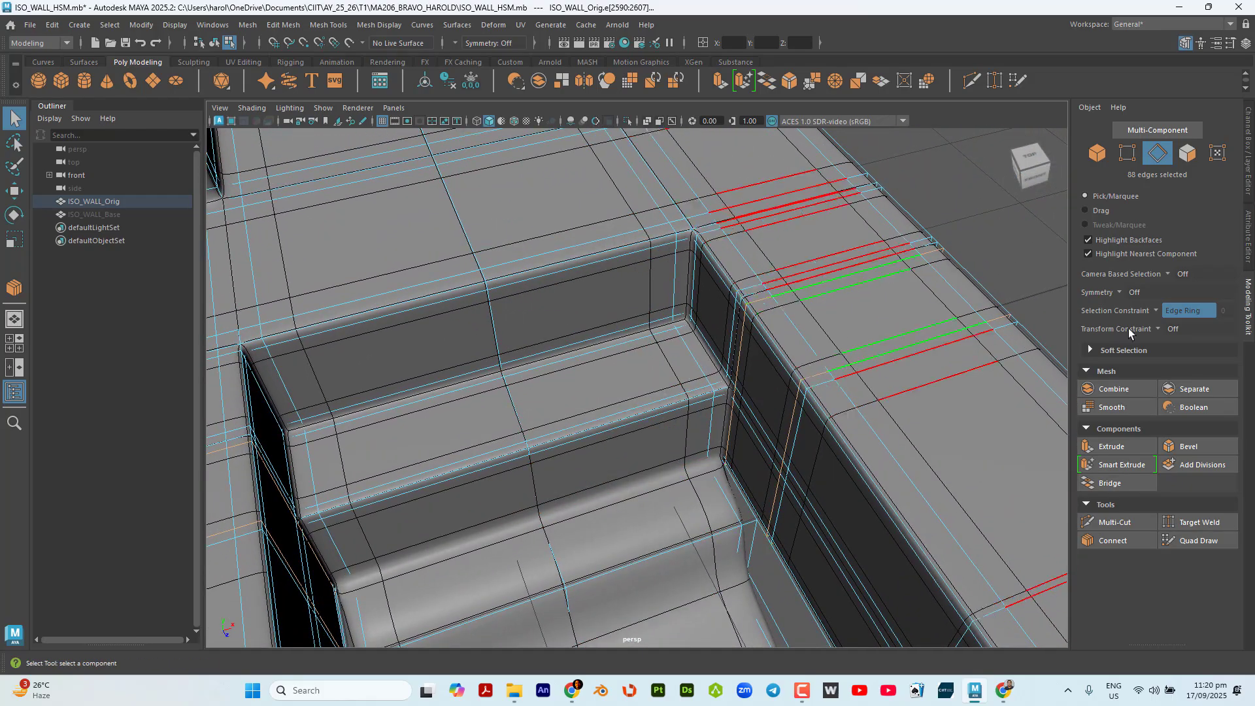
{"action": "left_click", "coordinate": [1167, 311]}
{"action": "left_click", "coordinate": [1127, 321]}
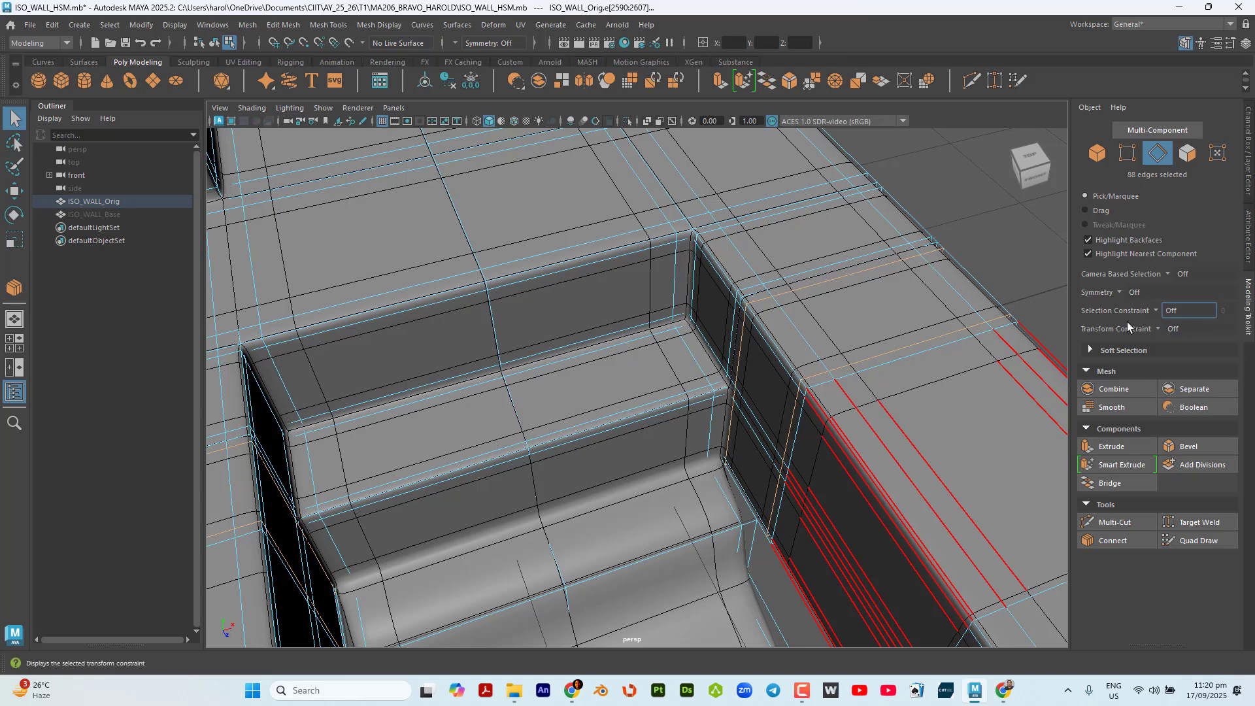
{"action": "left_click", "coordinate": [894, 351]}
{"action": "key", "text": "ctrl+Delete"}
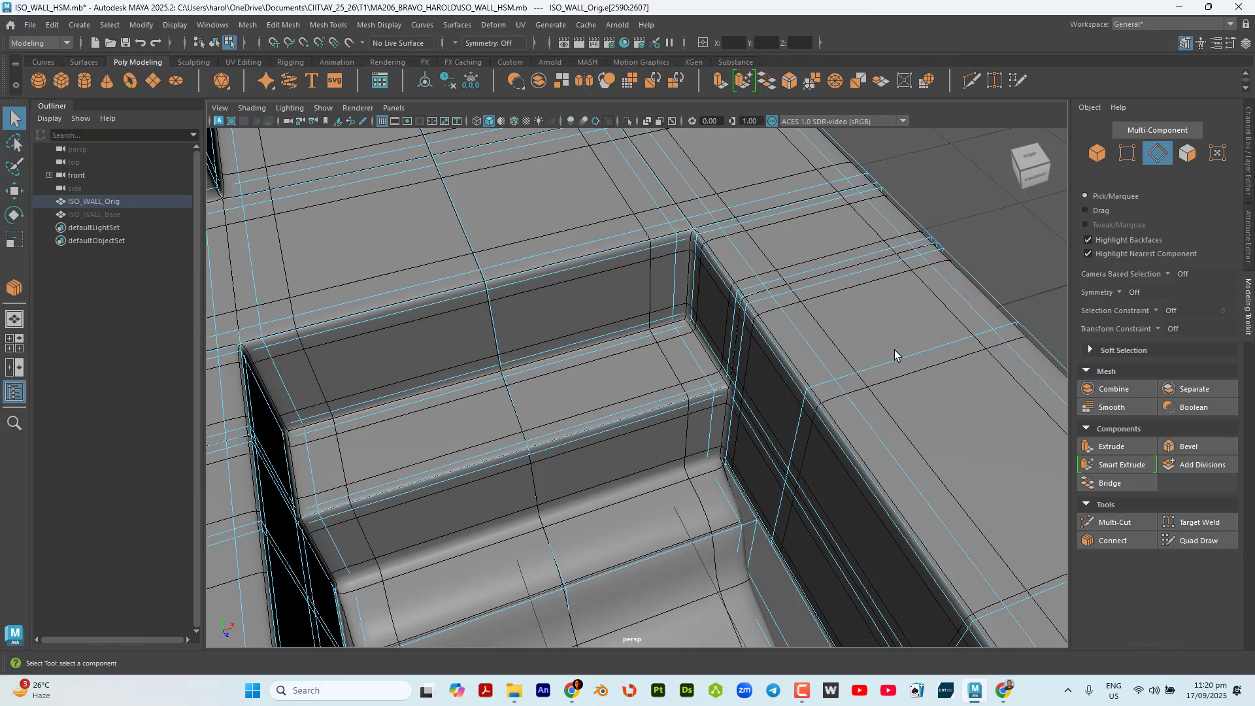
Delete the matching extra edge loop on the base block to the left of the staircase.
{"action": "scroll", "coordinate": [801, 376], "scroll_direction": "down", "scroll_amount": 3}
{"action": "left_click_drag", "start_coordinate": [778, 379], "coordinate": [459, 372], "text": "alt"}
{"action": "scroll", "coordinate": [462, 373], "scroll_direction": "down", "scroll_amount": 2}
{"action": "middle_click_drag", "start_coordinate": [468, 371], "coordinate": [512, 450], "text": "alt"}
{"action": "scroll", "coordinate": [525, 339], "scroll_direction": "up", "scroll_amount": 5}
{"action": "middle_click_drag", "start_coordinate": [532, 334], "coordinate": [669, 416], "text": "alt"}
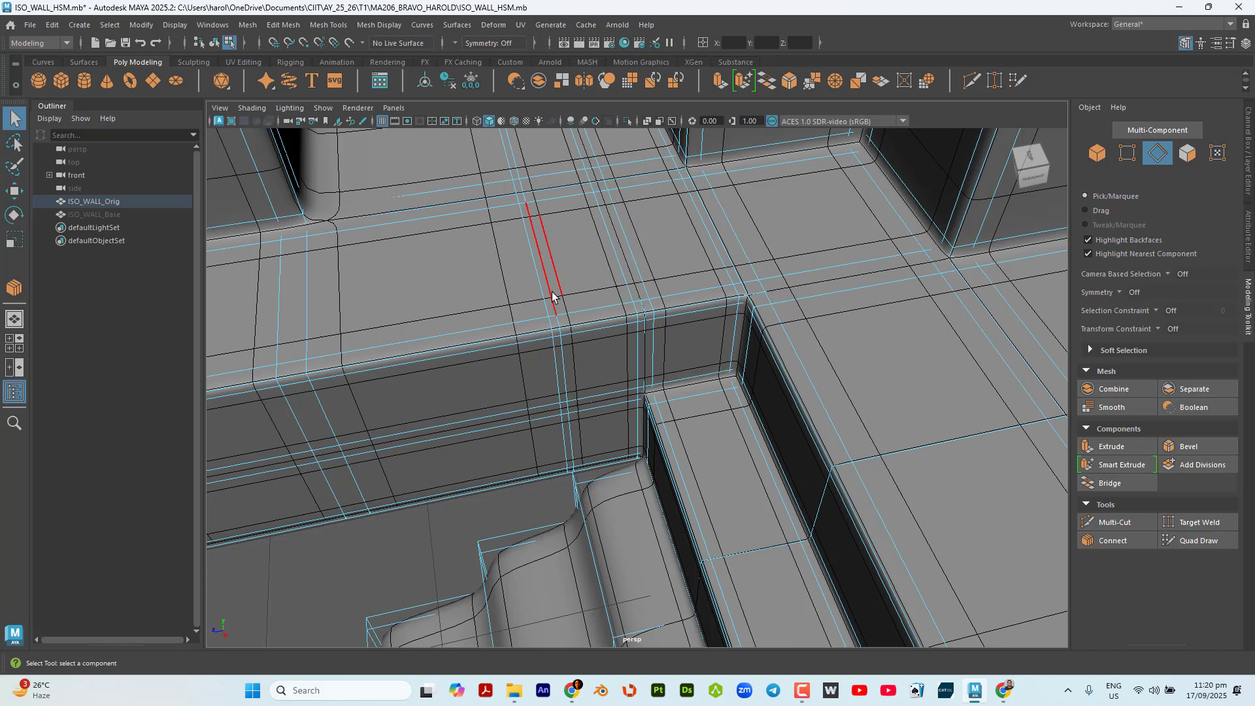
{"action": "key", "text": "ctrl+Delete"}
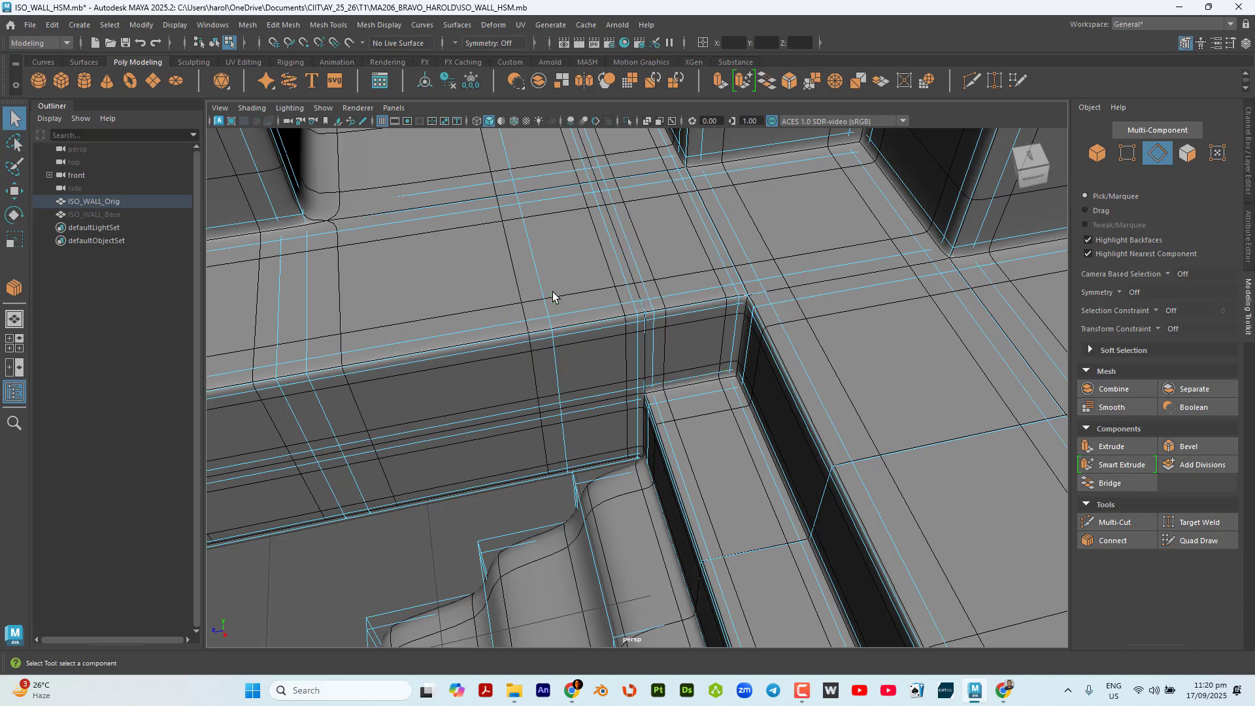
With the Edge Ring constraint, select the ring across the tread just below the upper steps and connect it with 2 segments.
{"action": "scroll", "coordinate": [552, 300], "scroll_direction": "down", "scroll_amount": 4}
{"action": "left_click_drag", "start_coordinate": [447, 393], "coordinate": [611, 400], "text": "alt"}
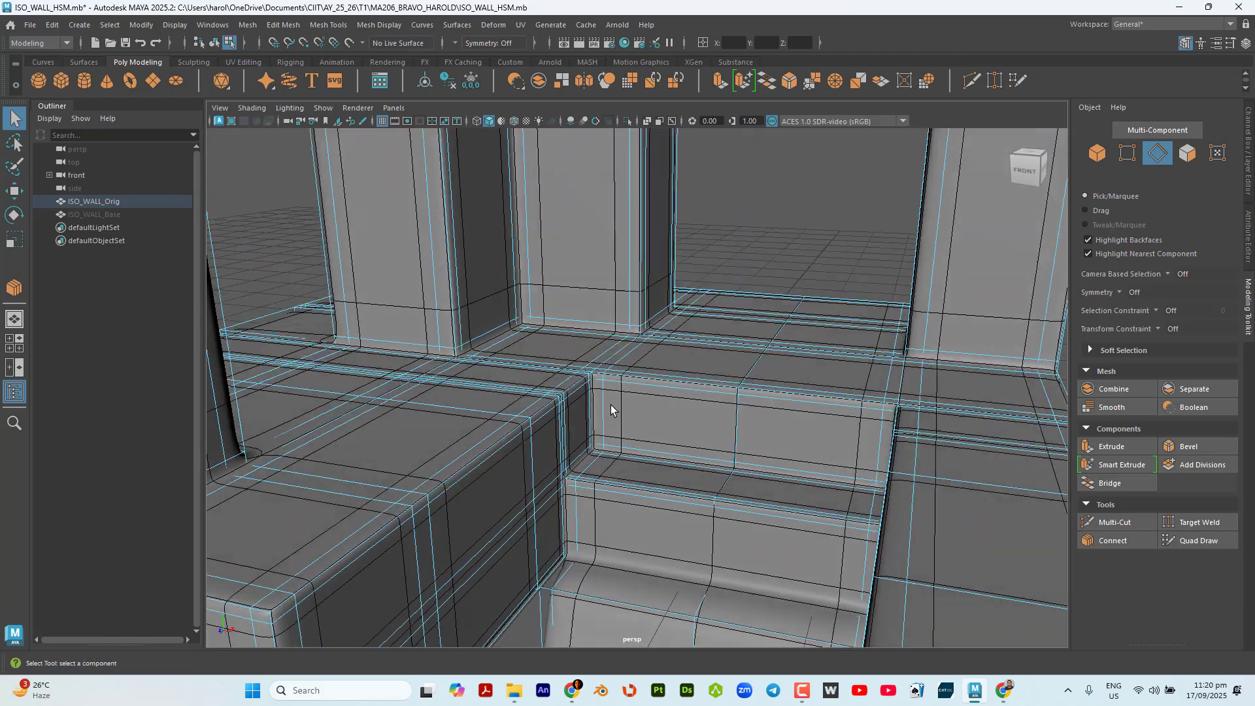
{"action": "middle_click_drag", "start_coordinate": [612, 406], "coordinate": [625, 205], "text": "alt"}
{"action": "scroll", "coordinate": [661, 408], "scroll_direction": "up", "scroll_amount": 3}
{"action": "left_click_drag", "start_coordinate": [661, 408], "coordinate": [624, 421], "text": "alt"}
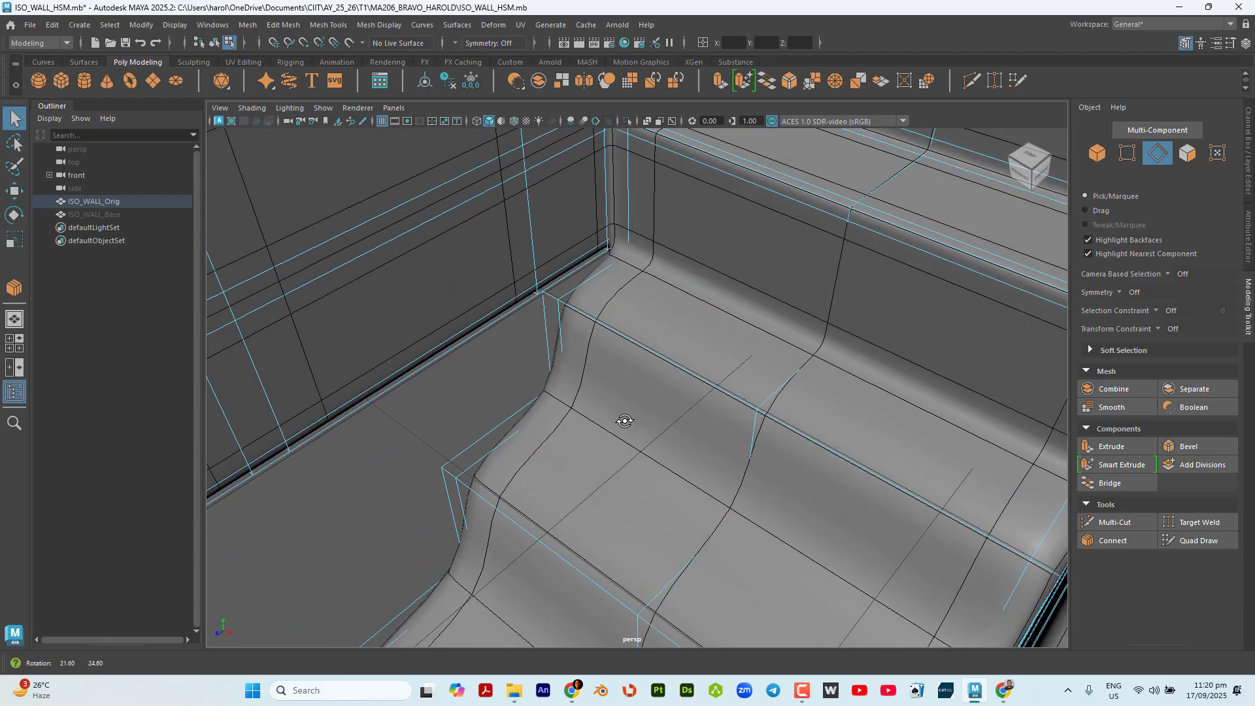
{"action": "left_click", "coordinate": [1153, 311]}
{"action": "left_click", "coordinate": [1209, 371]}
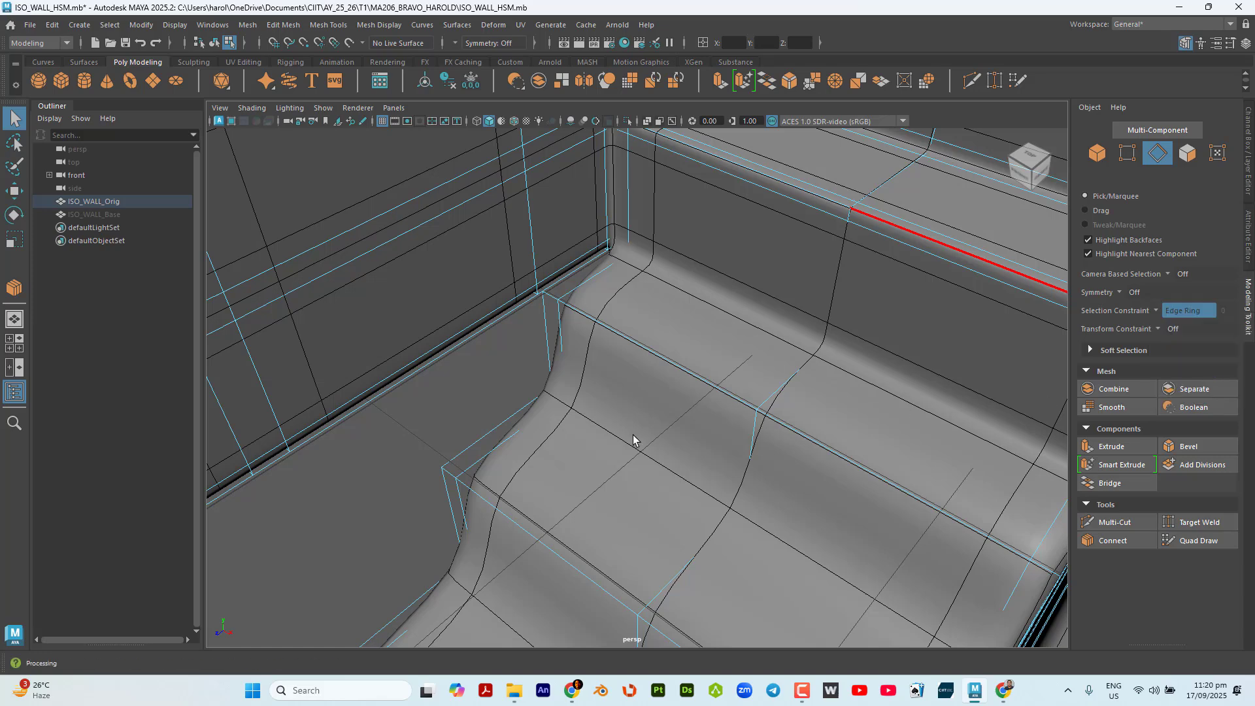
{"action": "left_click", "coordinate": [590, 273]}
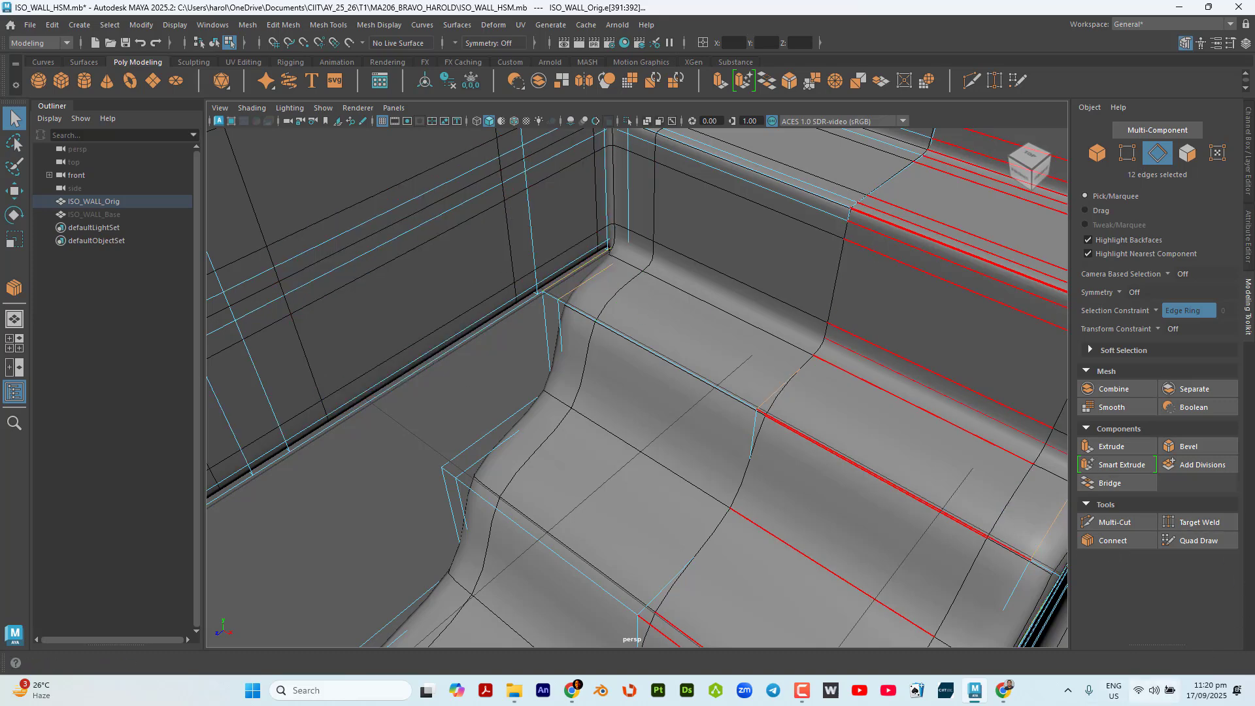
{"action": "left_click", "coordinate": [1113, 540]}
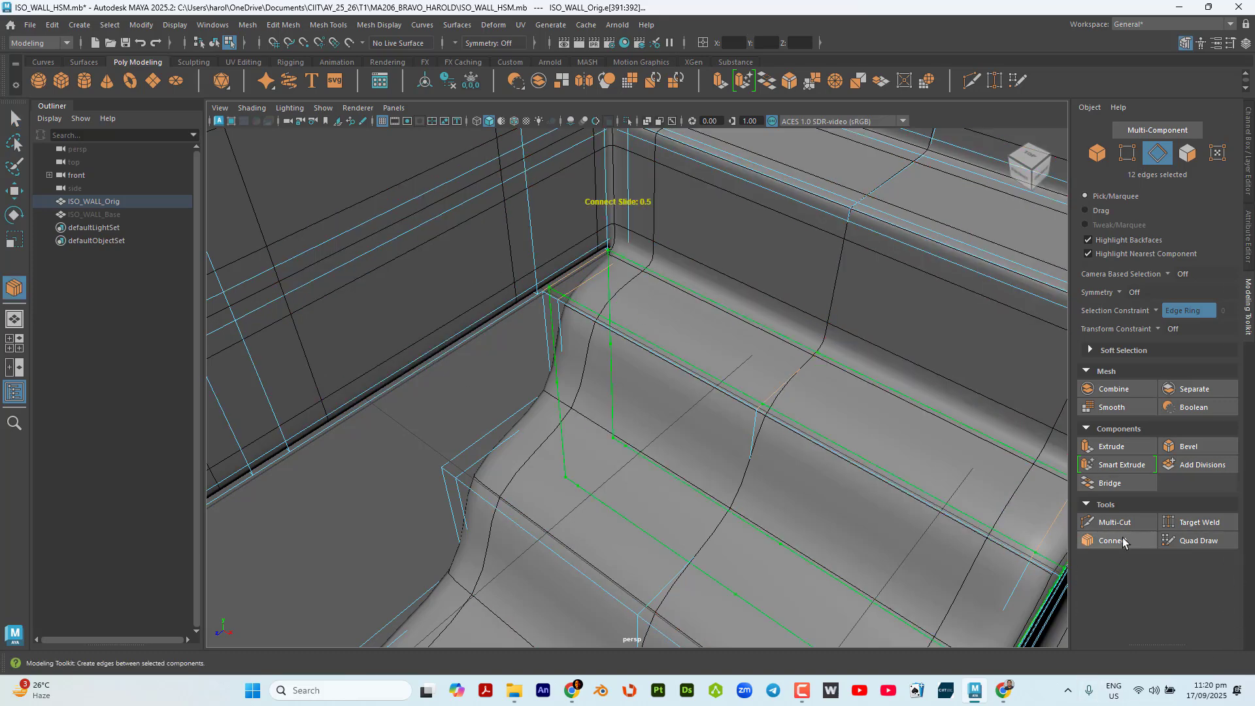
{"action": "key", "text": "w"}
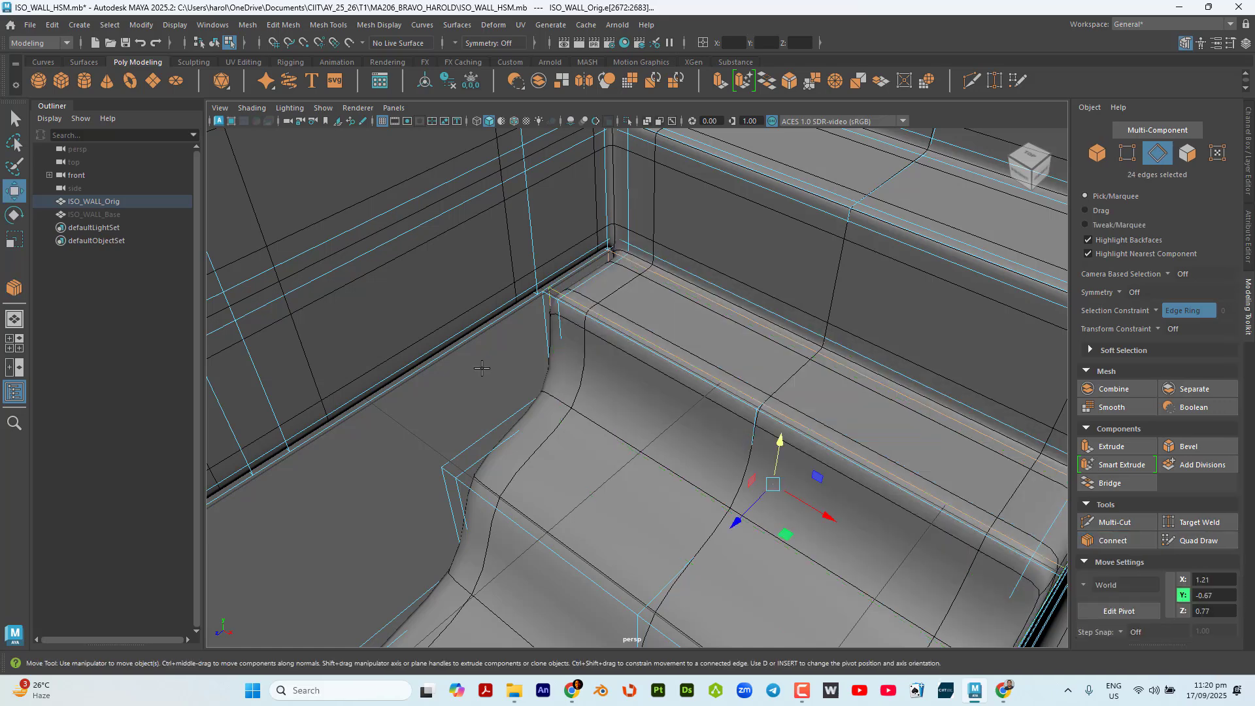
Connect the edge ring across the next lower tread with 2 segments and a pinch of 1.50.
{"action": "key", "text": "ctrl+z"}
{"action": "key", "text": "ctrl+z"}
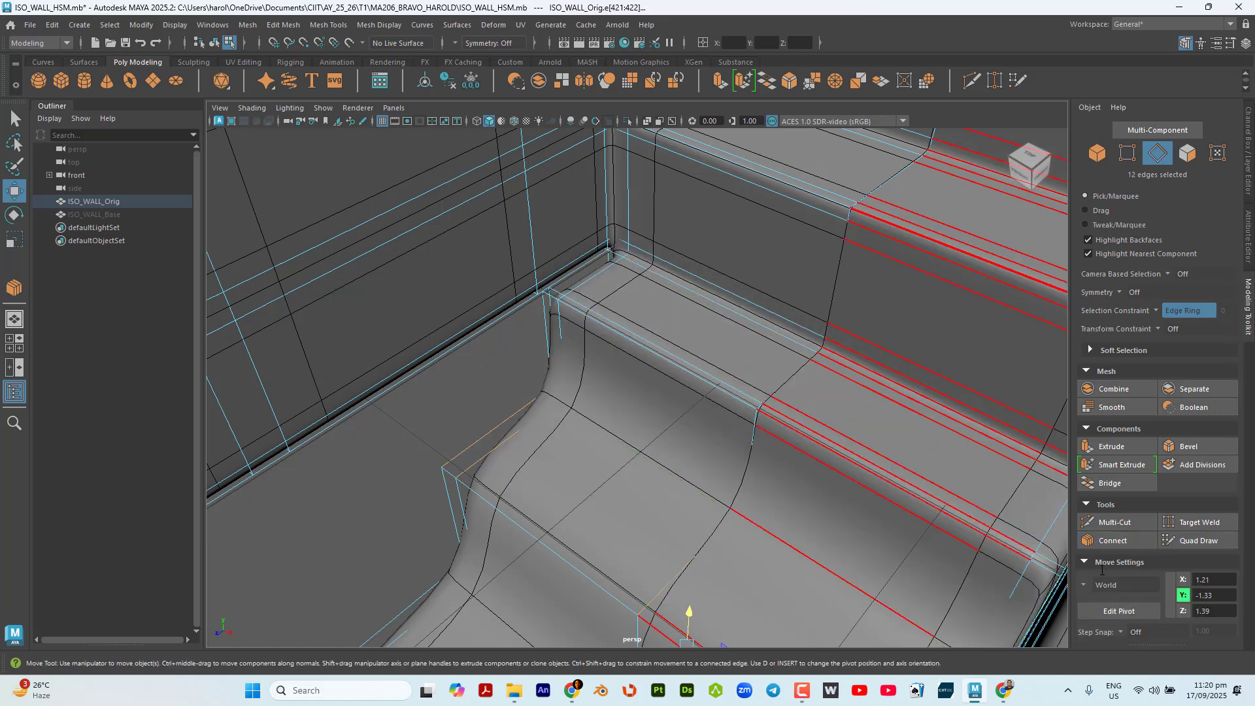
{"action": "left_click", "coordinate": [1111, 543]}
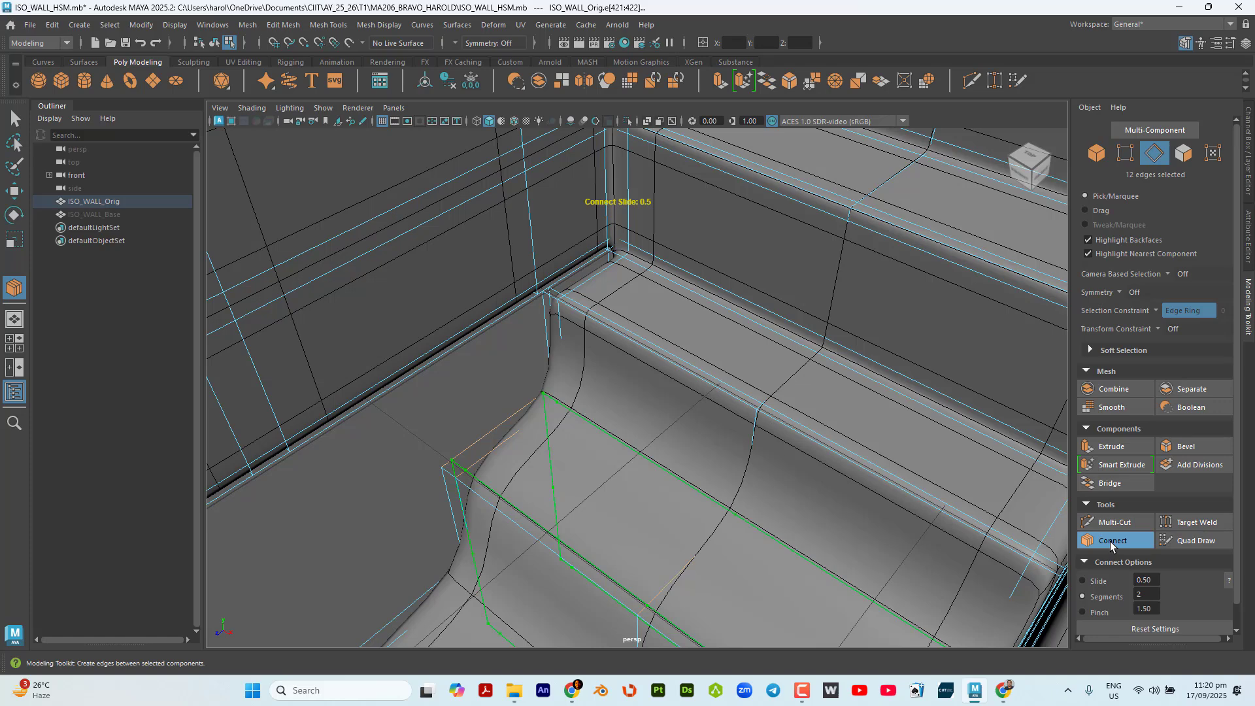
{"action": "key", "text": "q"}
Select the edge ring across the lowest step's tread and connect it with 2 segments and a pinch of 1.50.
{"action": "scroll", "coordinate": [706, 470], "scroll_direction": "down", "scroll_amount": 2}
{"action": "middle_click_drag", "start_coordinate": [705, 471], "coordinate": [775, 254], "text": "alt"}
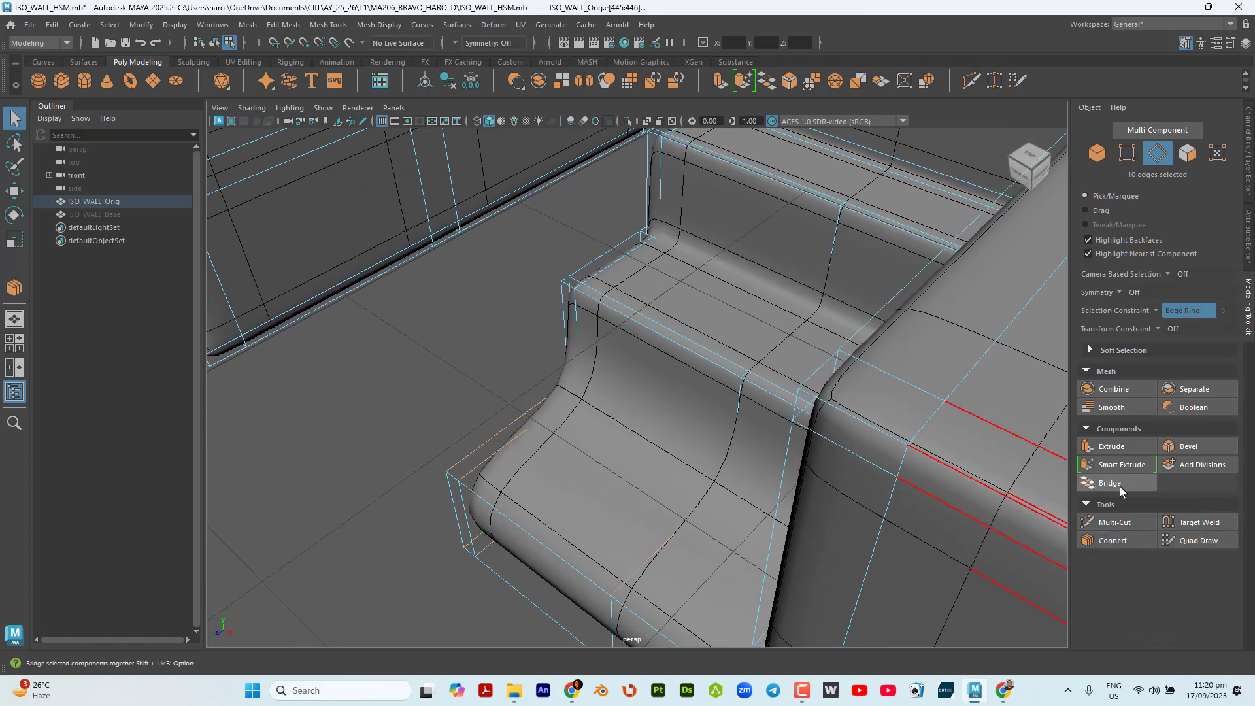
{"action": "left_click", "coordinate": [1122, 540]}
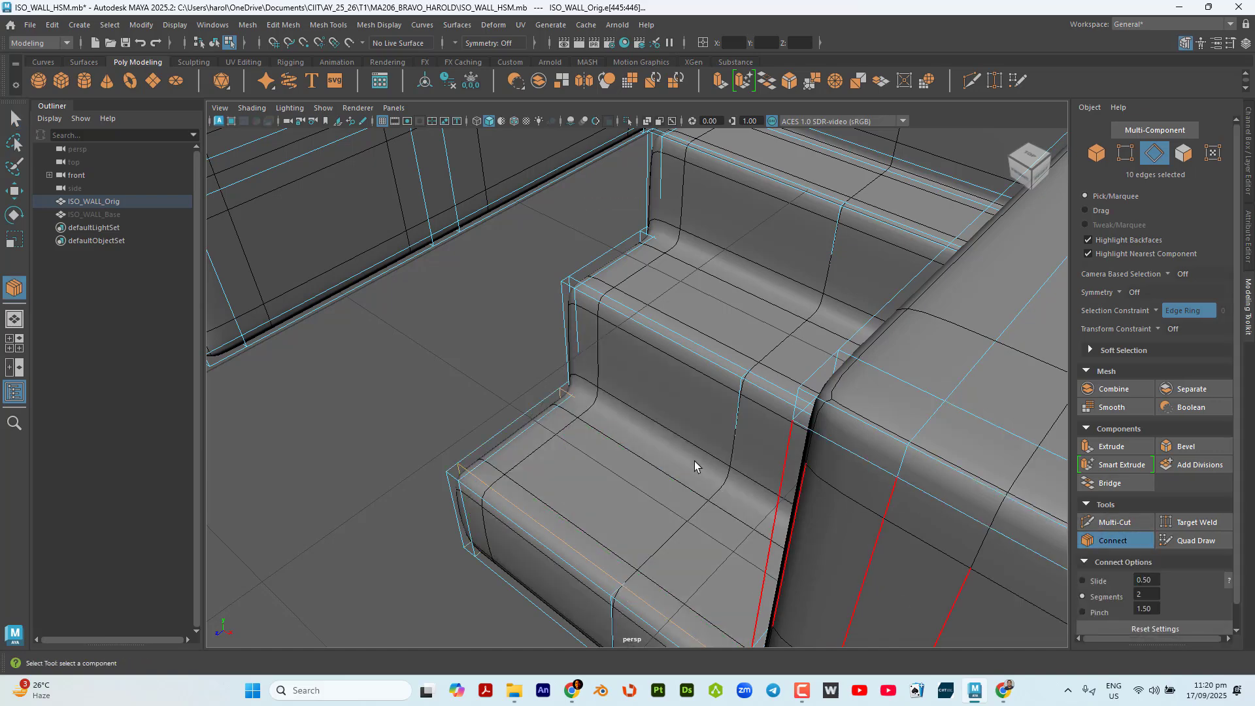
{"action": "key", "text": "q"}
Select the ring of vertical edges around the bottom step and connect it to add loops near its upper and lower edges.
{"action": "left_click_drag", "start_coordinate": [696, 466], "coordinate": [641, 382], "text": "alt"}
{"action": "middle_click_drag", "start_coordinate": [654, 448], "coordinate": [621, 218], "text": "alt"}
{"action": "left_click_drag", "start_coordinate": [621, 219], "coordinate": [565, 229], "text": "alt"}
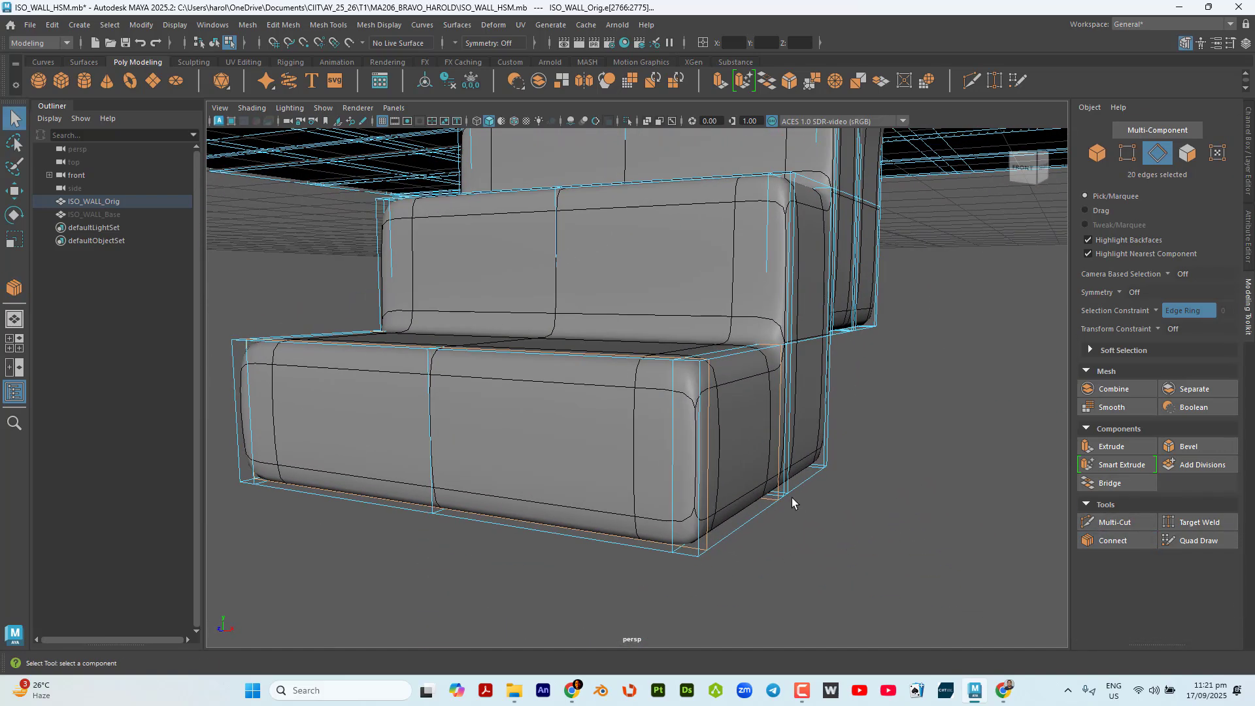
{"action": "left_click", "coordinate": [791, 502]}
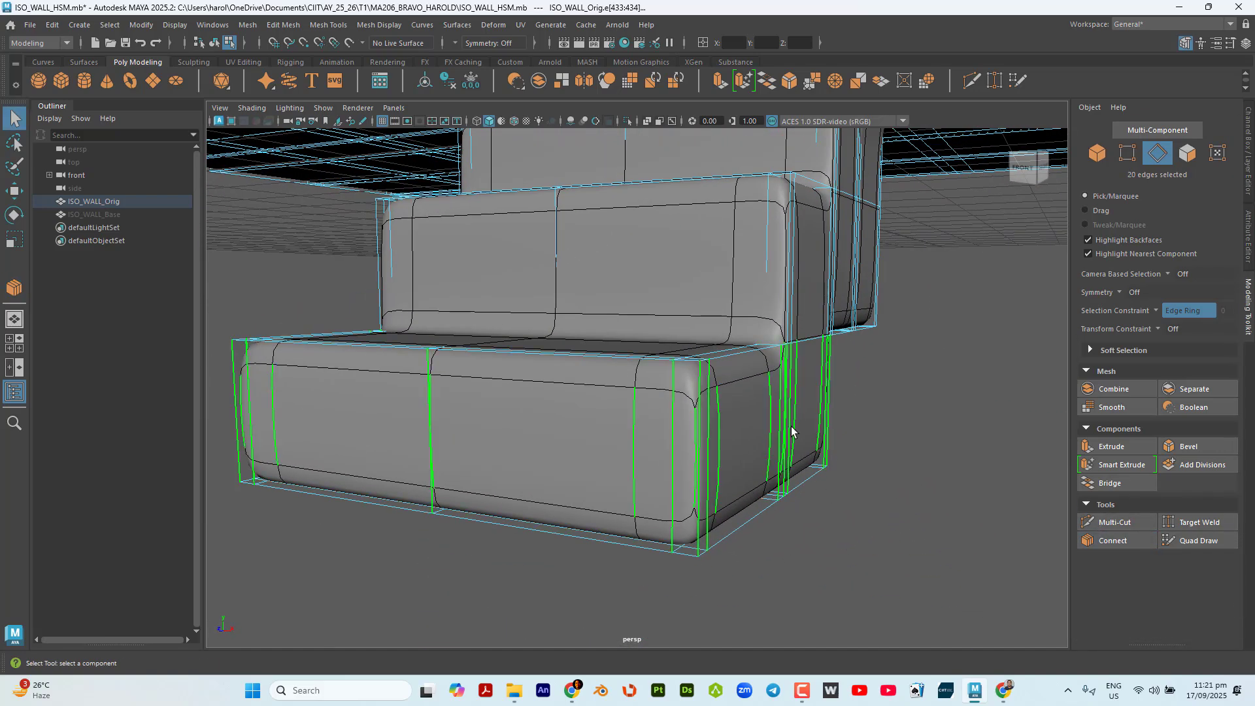
{"action": "left_click", "coordinate": [1123, 540]}
{"action": "key", "text": "q"}
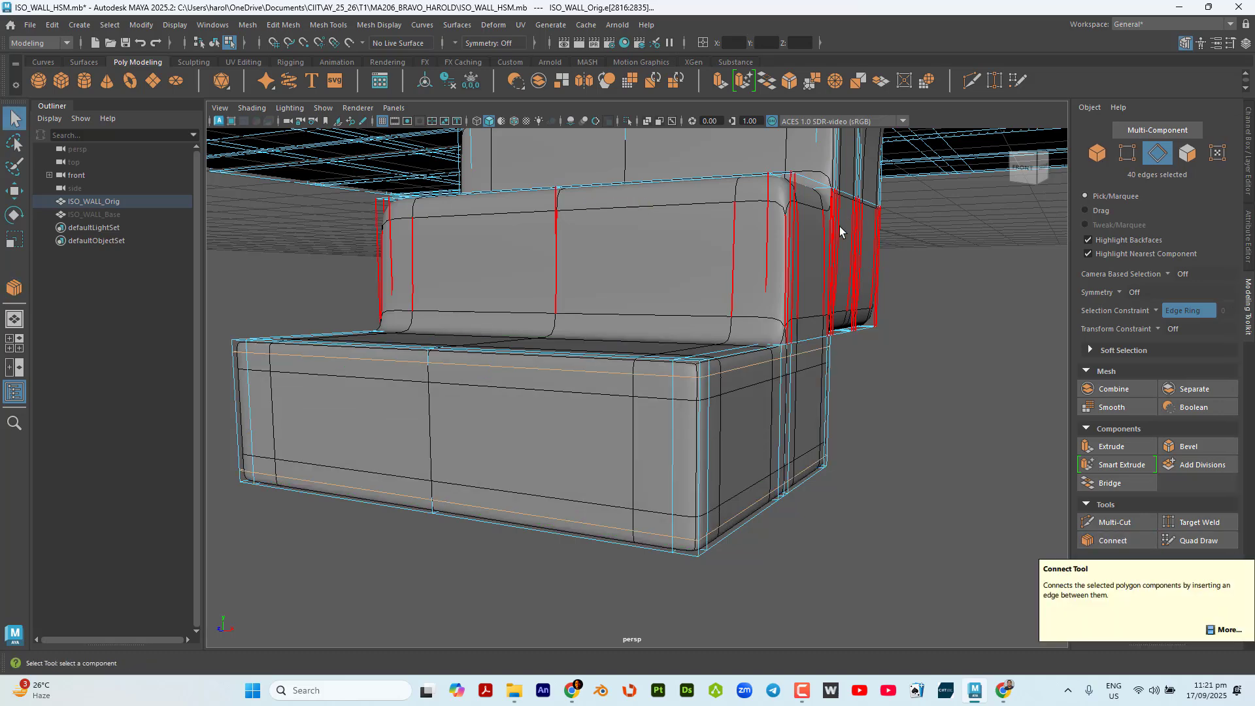
Connect the ring of vertical edges around the second step from the bottom with 2 segments and a pinch of 1.50.
{"action": "left_click", "coordinate": [838, 226]}
{"action": "left_click", "coordinate": [1111, 541]}
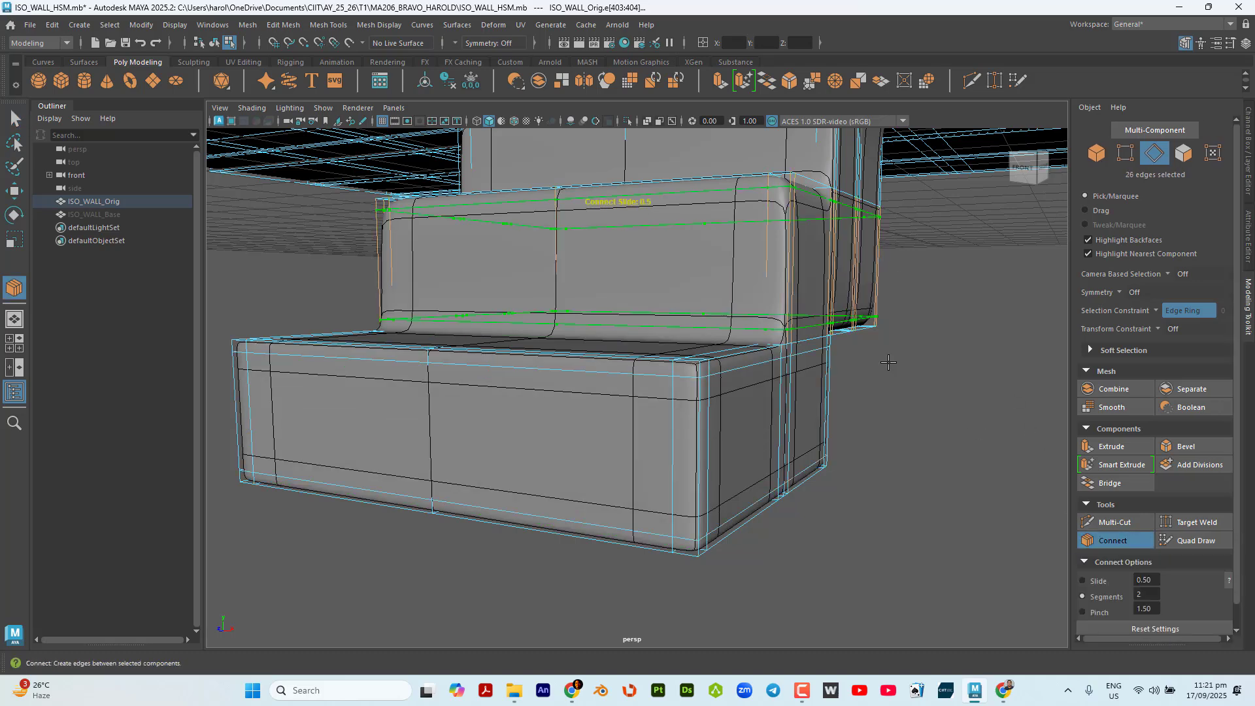
{"action": "key", "text": "q"}
{"action": "left_click_drag", "start_coordinate": [886, 359], "coordinate": [913, 389], "text": "alt"}
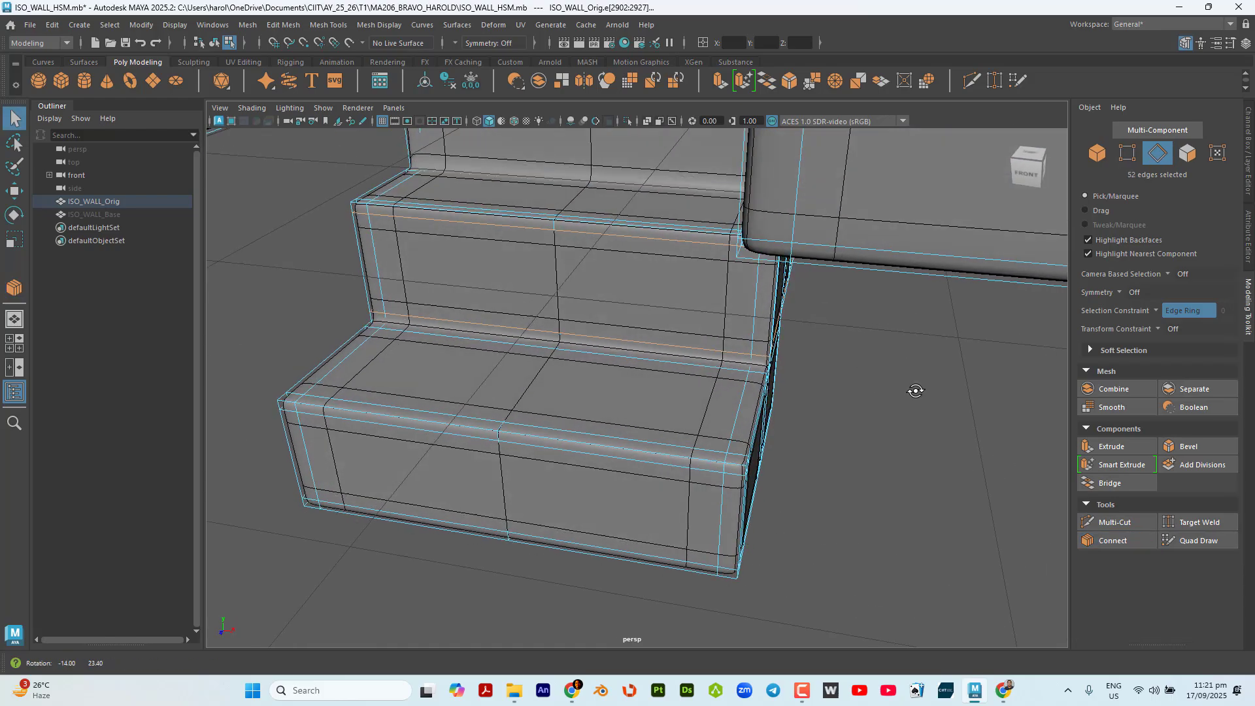
Select the ring of vertical edges around the third step from the bottom and connect it to add upper and lower loops.
{"action": "middle_click_drag", "start_coordinate": [923, 396], "coordinate": [1111, 548], "text": "alt"}
{"action": "left_click_drag", "start_coordinate": [1061, 509], "coordinate": [857, 453], "text": "alt"}
{"action": "scroll", "coordinate": [911, 445], "scroll_direction": "down", "scroll_amount": 3}
{"action": "left_click", "coordinate": [698, 290]}
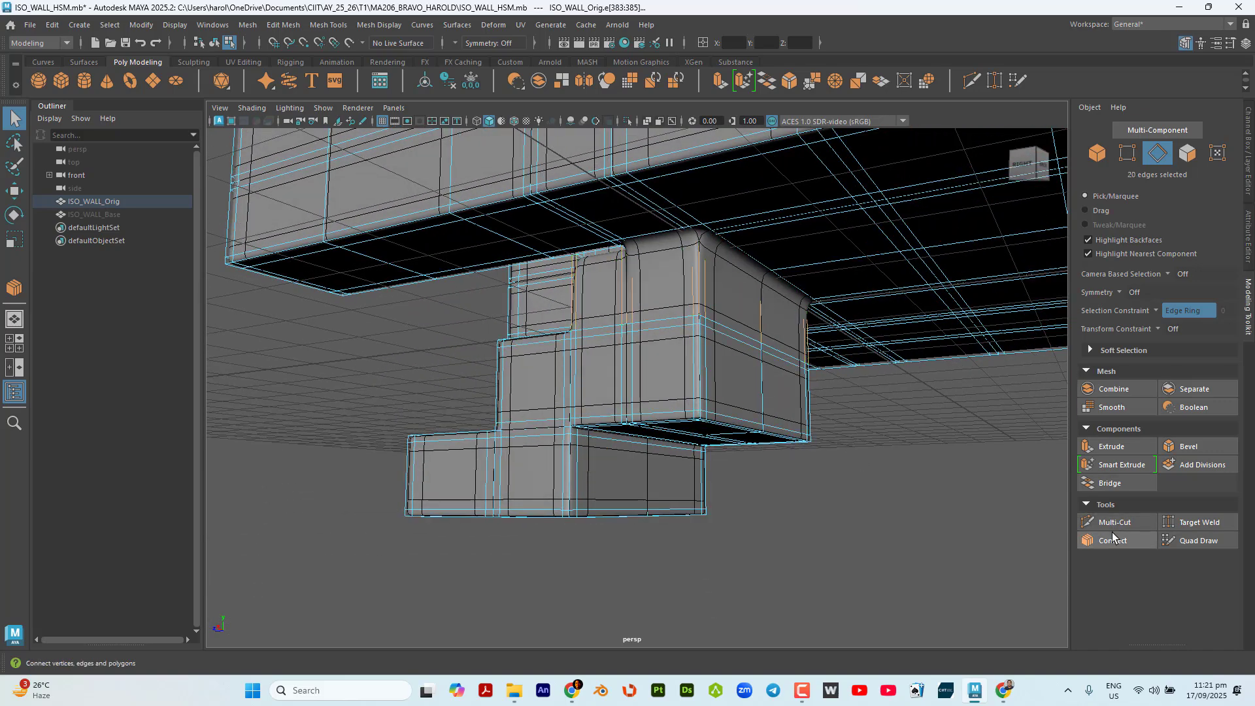
{"action": "left_click", "coordinate": [1113, 540]}
{"action": "key", "text": "q"}
{"action": "left_click_drag", "start_coordinate": [972, 483], "coordinate": [945, 496], "text": "alt"}
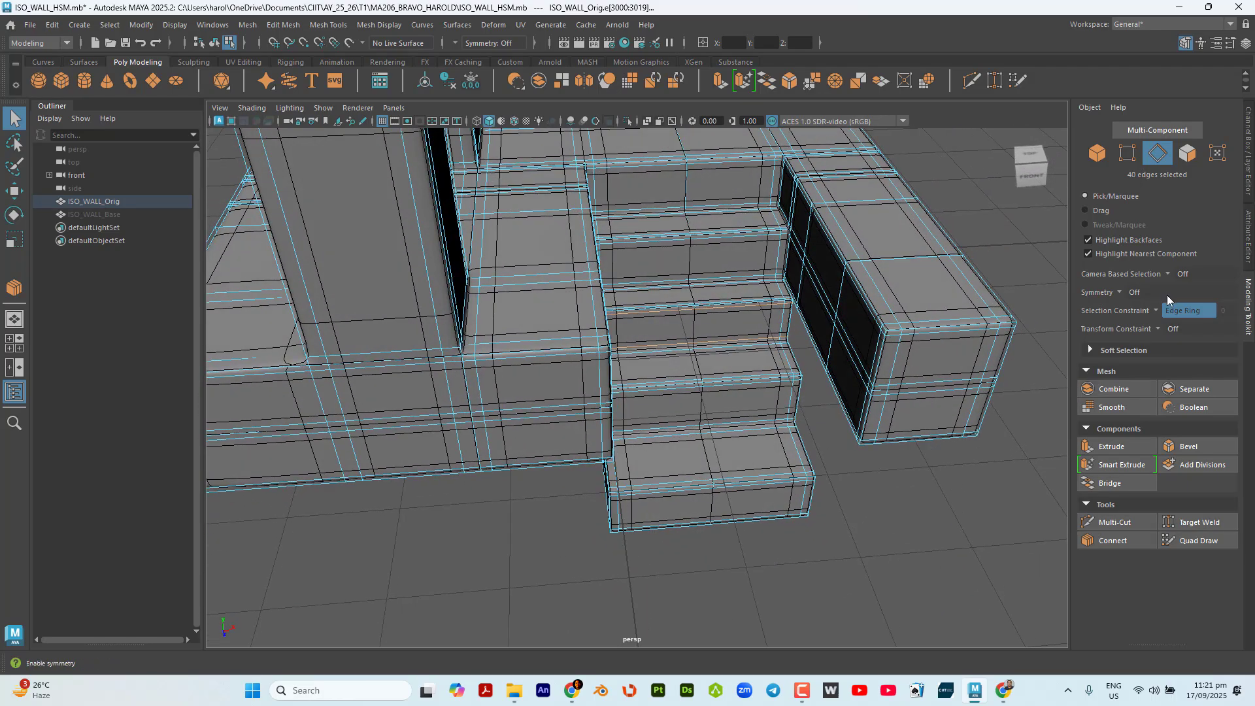
{"action": "key", "text": "f"}
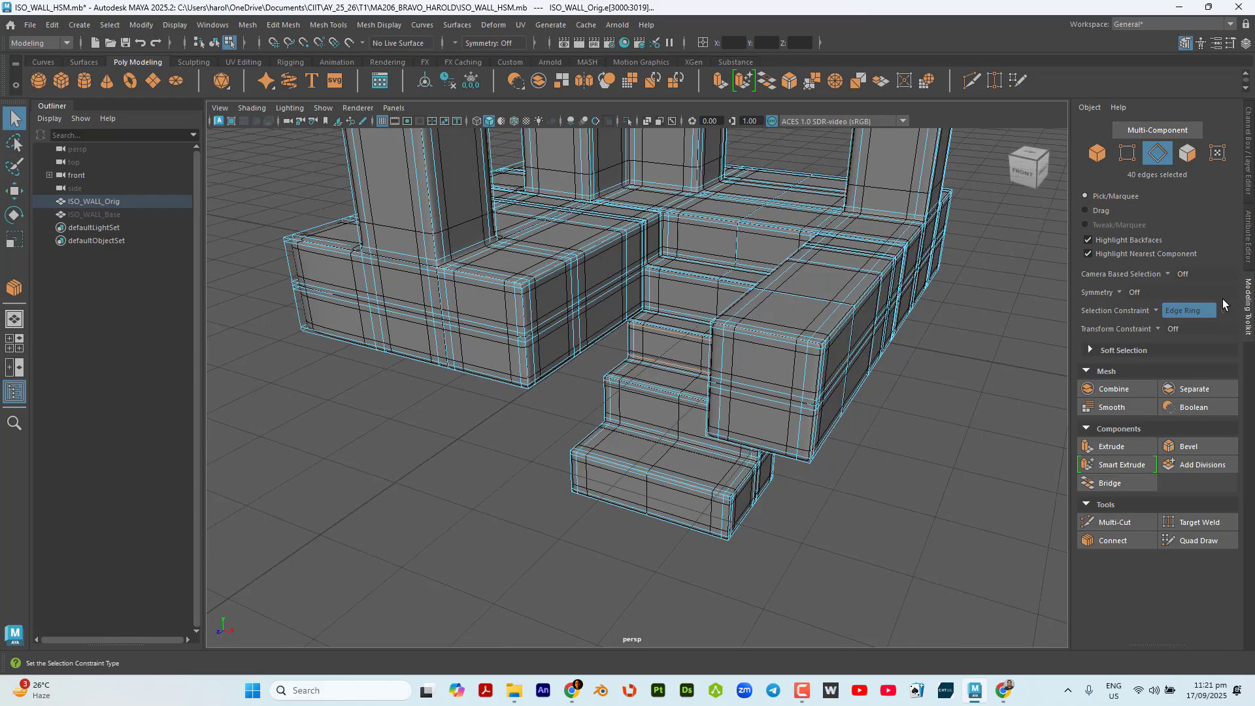
{"action": "left_click", "coordinate": [1158, 310]}
{"action": "left_click", "coordinate": [1173, 315]}
{"action": "left_click_drag", "start_coordinate": [962, 413], "coordinate": [997, 501], "text": "alt"}
{"action": "middle_click_drag", "start_coordinate": [817, 515], "coordinate": [954, 384], "text": "alt"}
{"action": "scroll", "coordinate": [685, 432], "scroll_direction": "up", "scroll_amount": 5}
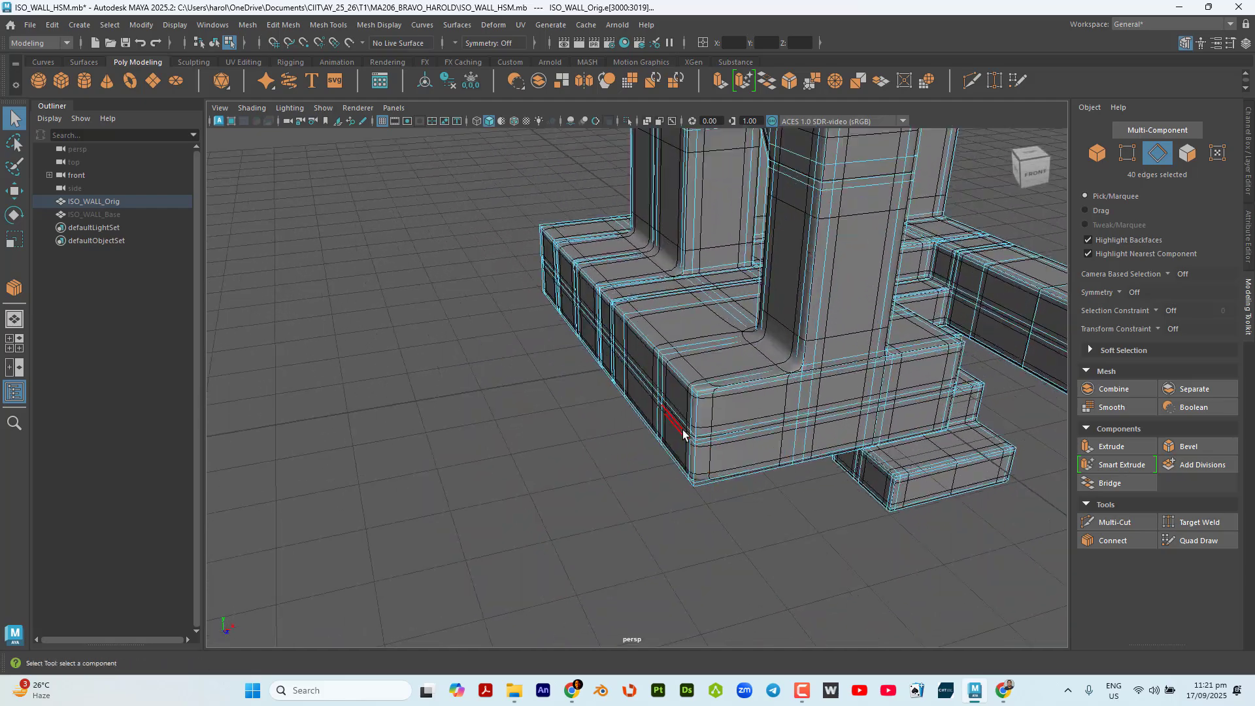
{"action": "left_click_drag", "start_coordinate": [767, 425], "coordinate": [735, 423], "text": "alt"}
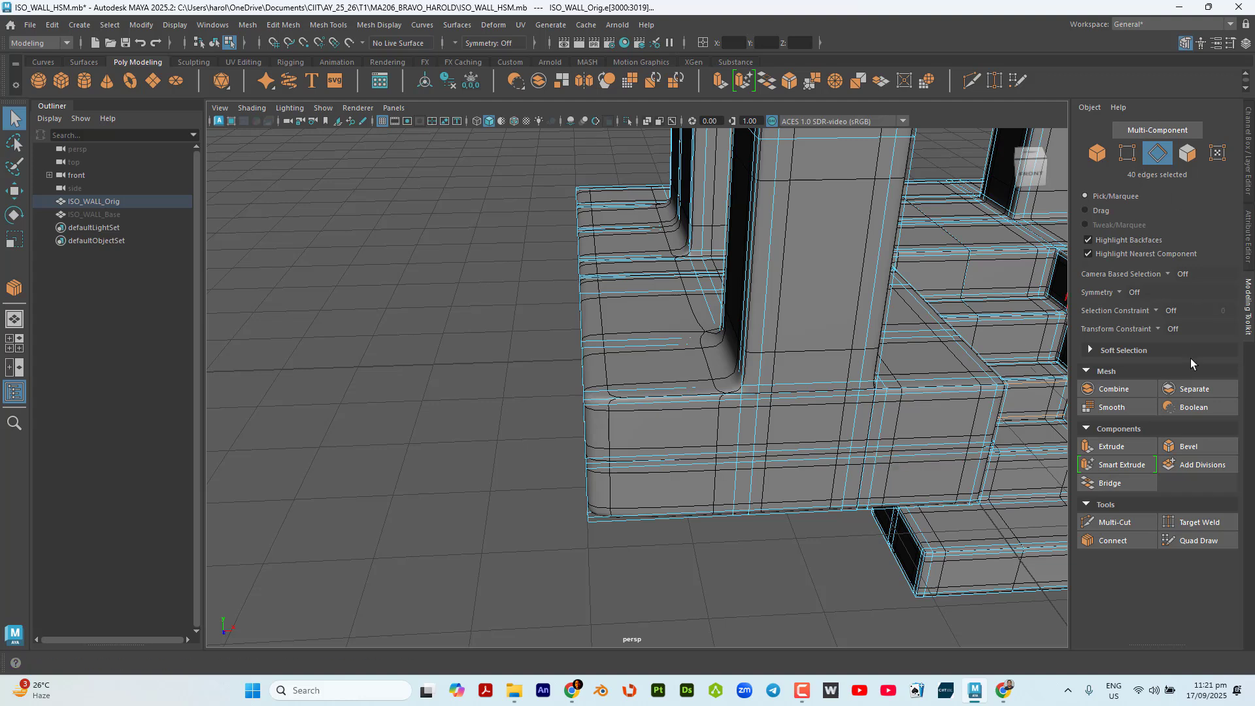
{"action": "left_click", "coordinate": [1167, 313]}
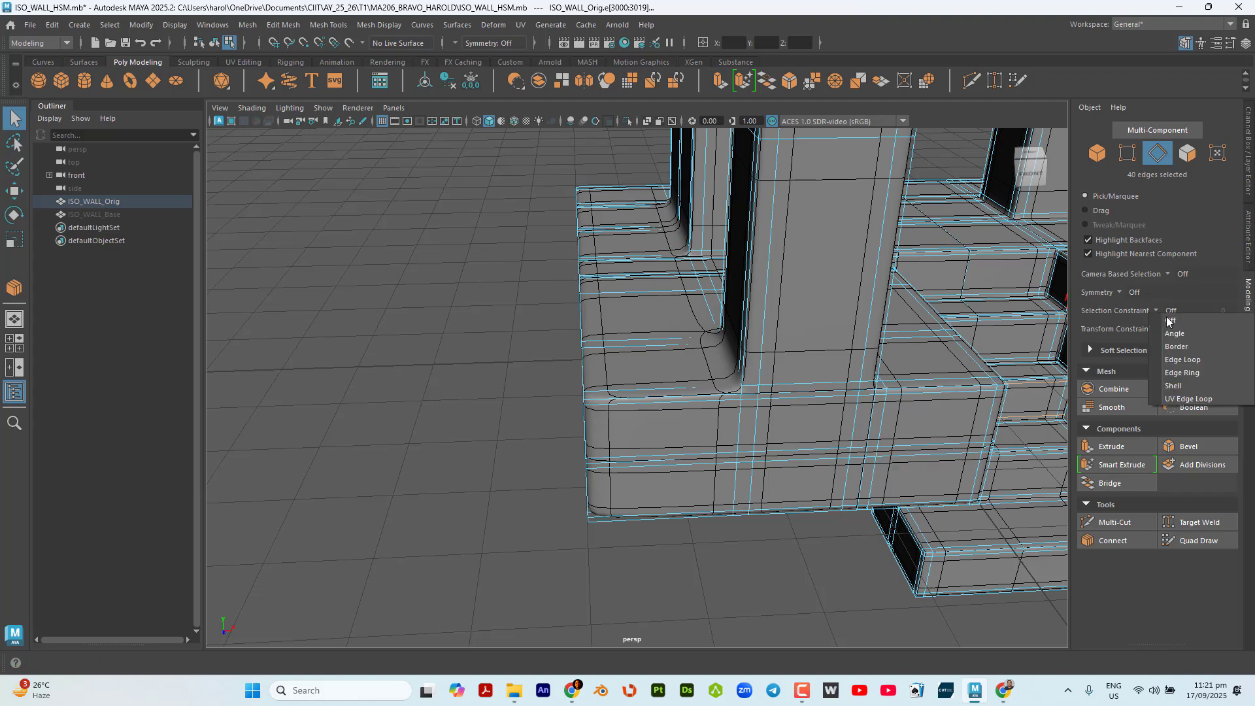
{"action": "left_click", "coordinate": [1214, 347]}
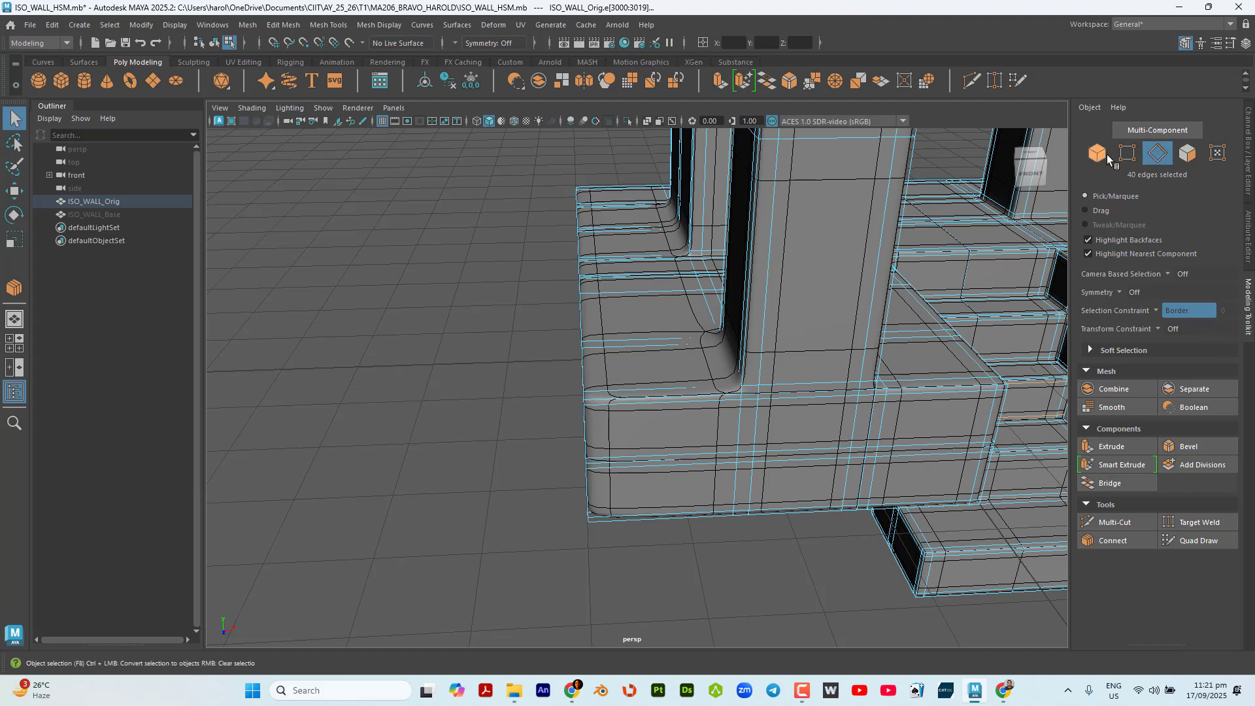
With the Edge Ring constraint, select the ring across the base's outer ledge and connect it with 2 segments and a pinch of 1.50.
{"action": "left_click", "coordinate": [1168, 310]}
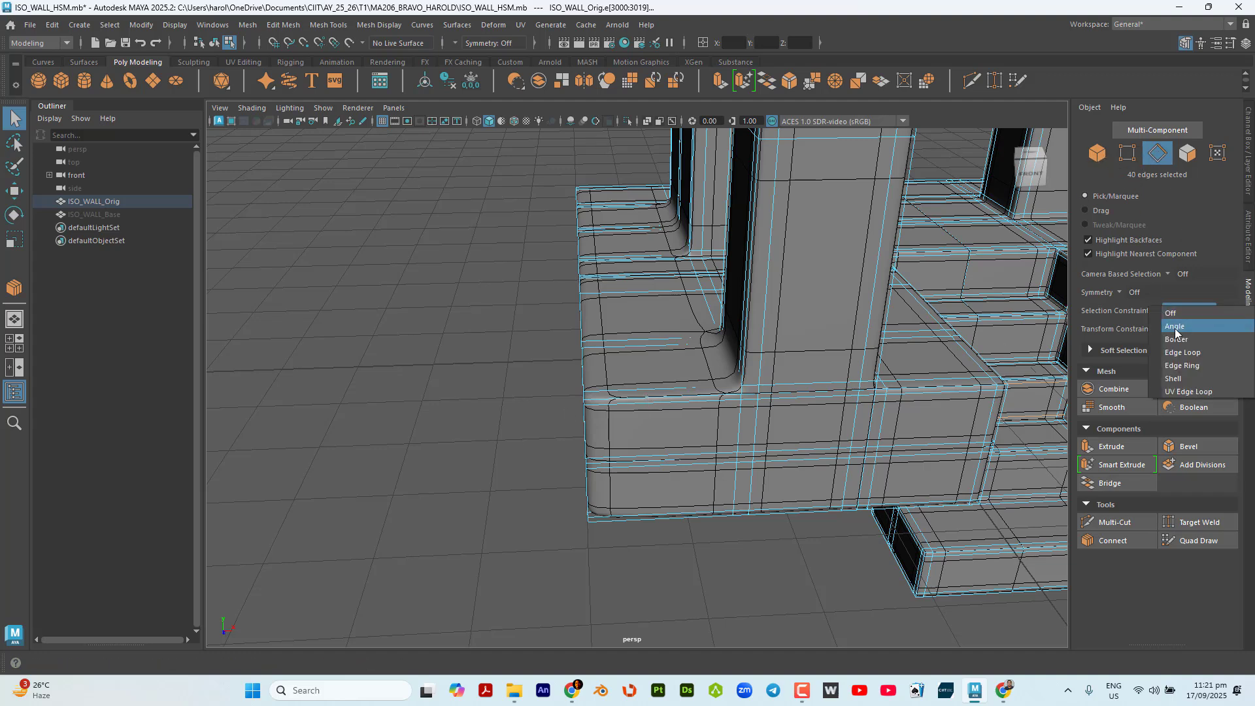
{"action": "left_click", "coordinate": [1190, 371]}
{"action": "left_click", "coordinate": [644, 393]}
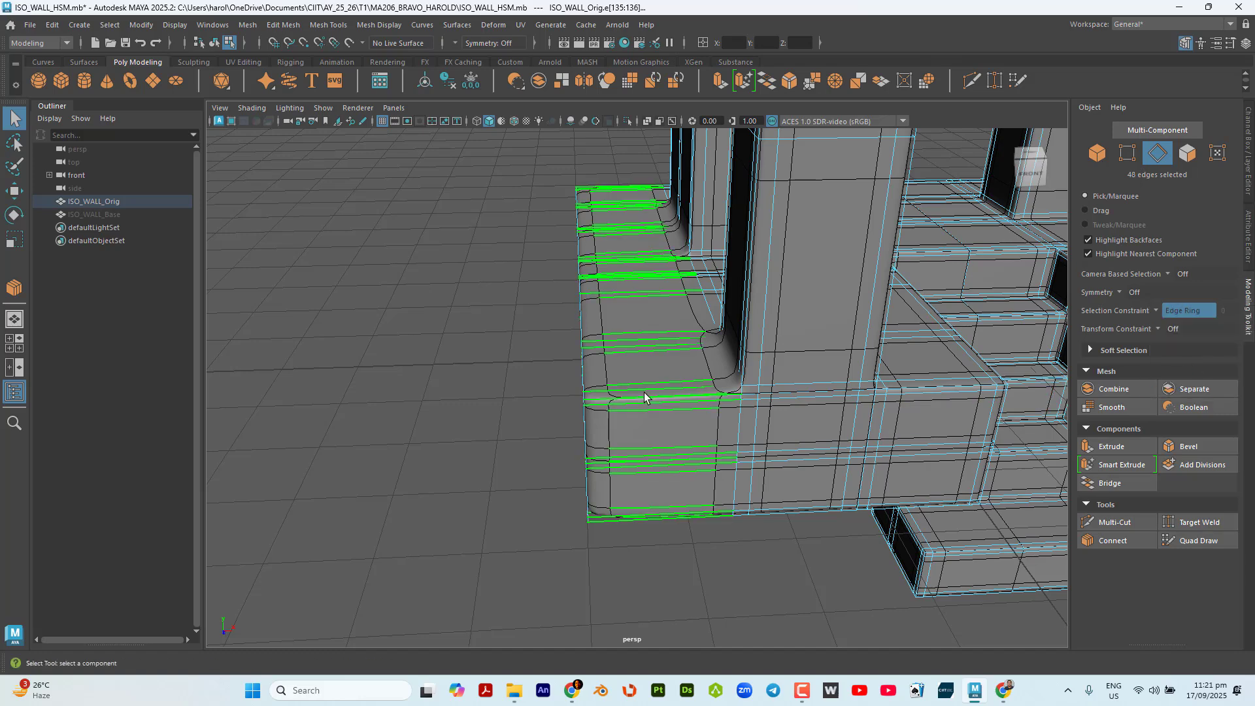
{"action": "left_click", "coordinate": [1116, 540]}
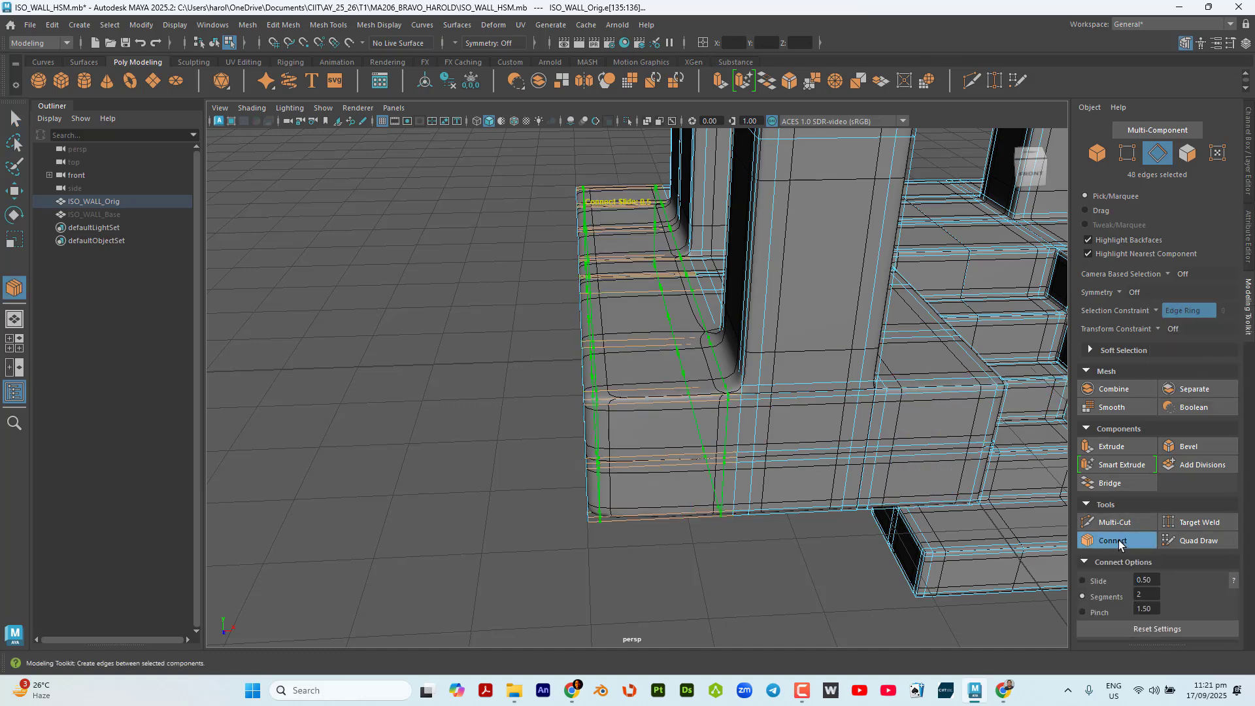
{"action": "key", "text": "q"}
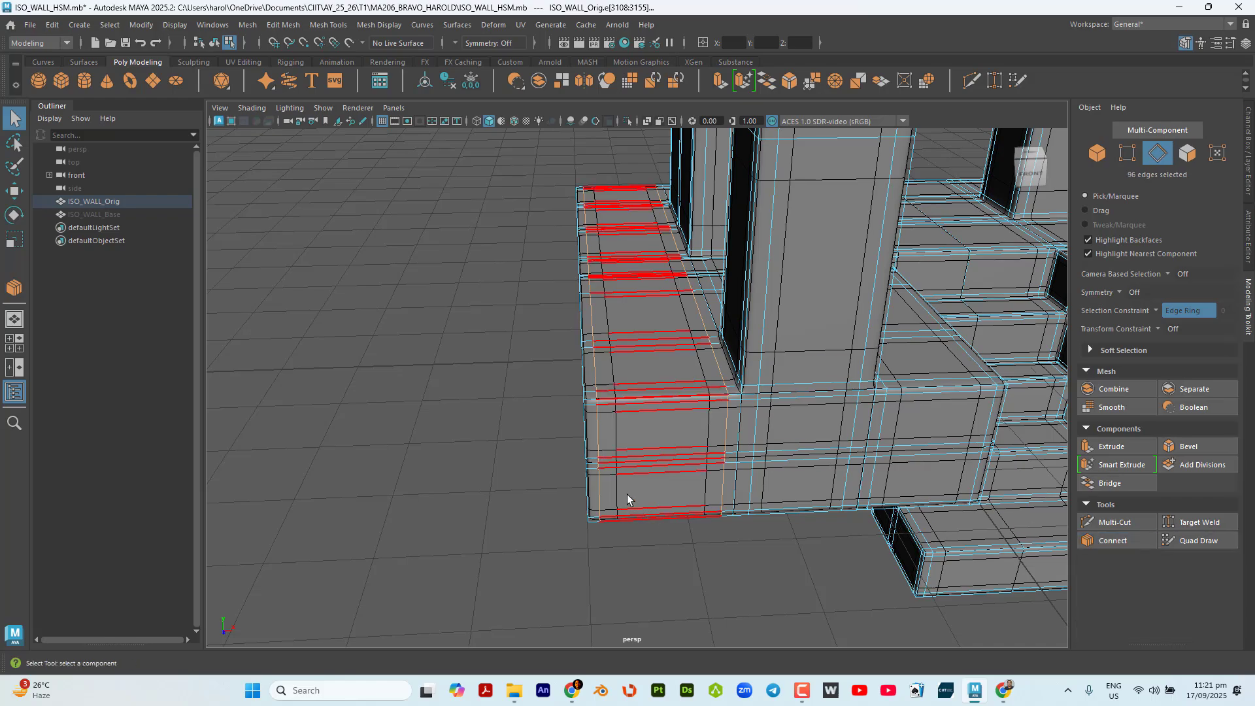
{"action": "left_click_drag", "start_coordinate": [627, 498], "coordinate": [705, 468], "text": "alt"}
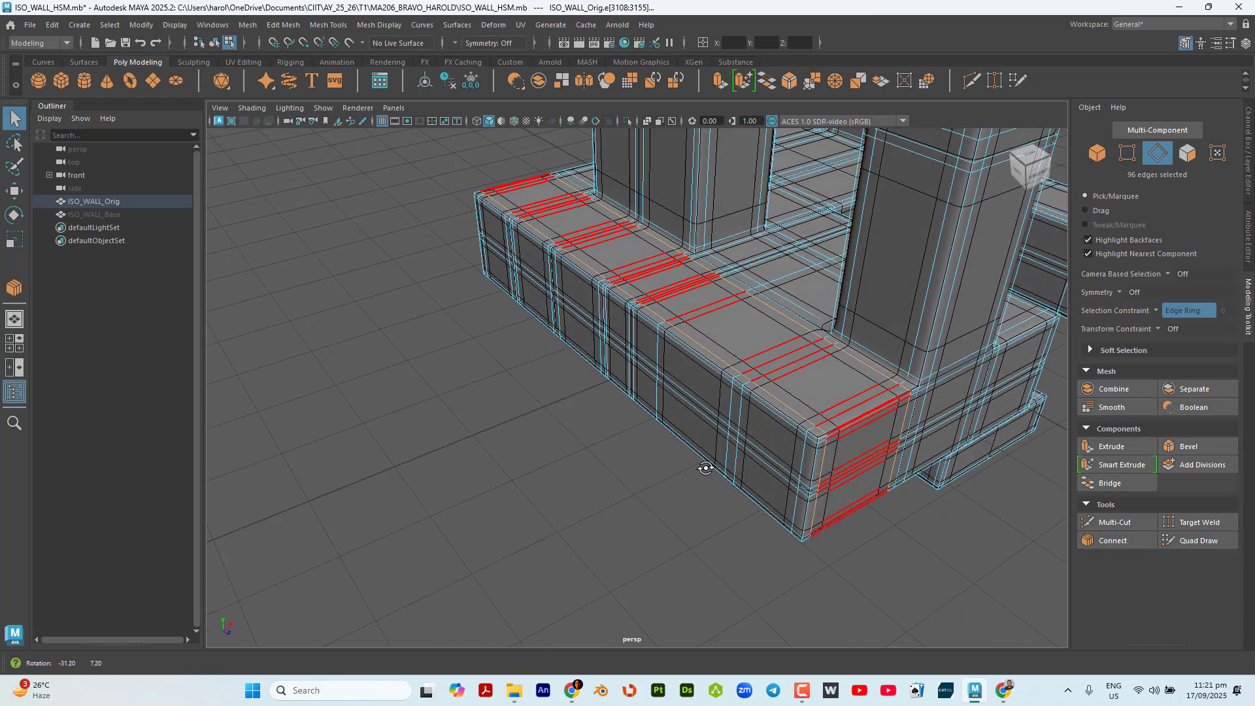
Turn off the selection constraint, return to object selection and deselect the wall.
{"action": "left_click", "coordinate": [1157, 311]}
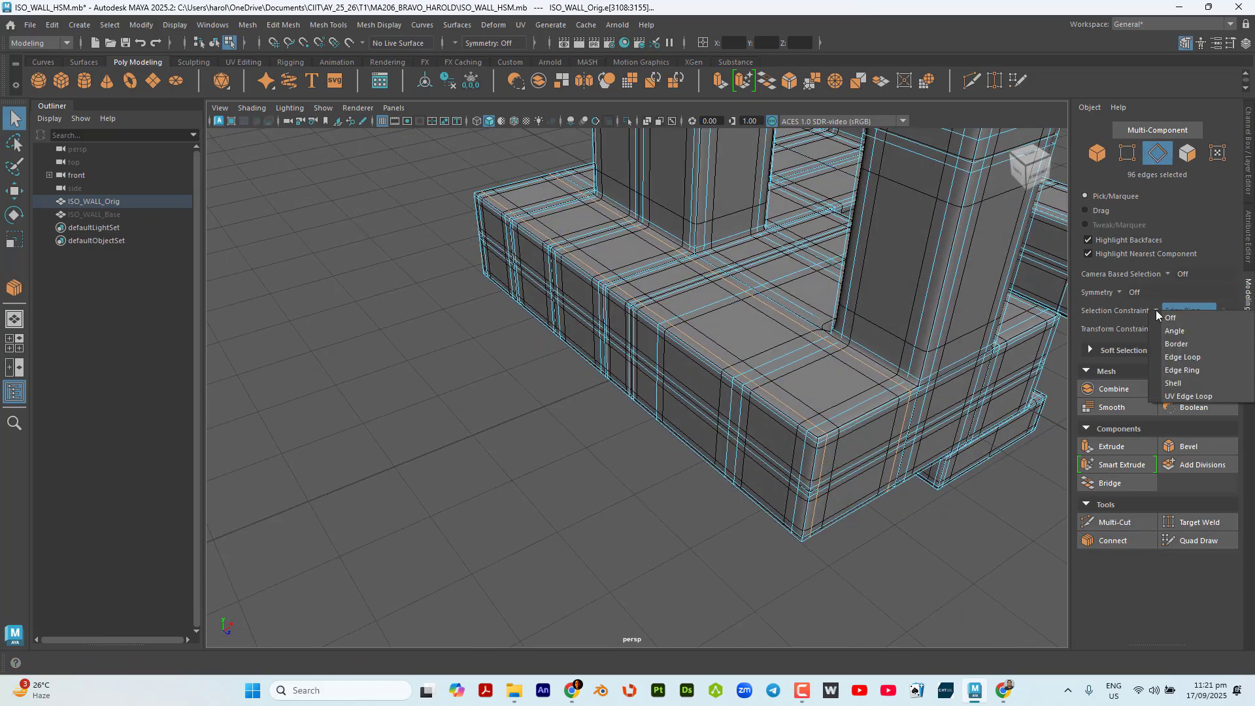
{"action": "left_click", "coordinate": [1173, 322]}
{"action": "left_click", "coordinate": [1097, 152]}
{"action": "left_click", "coordinate": [383, 452]}
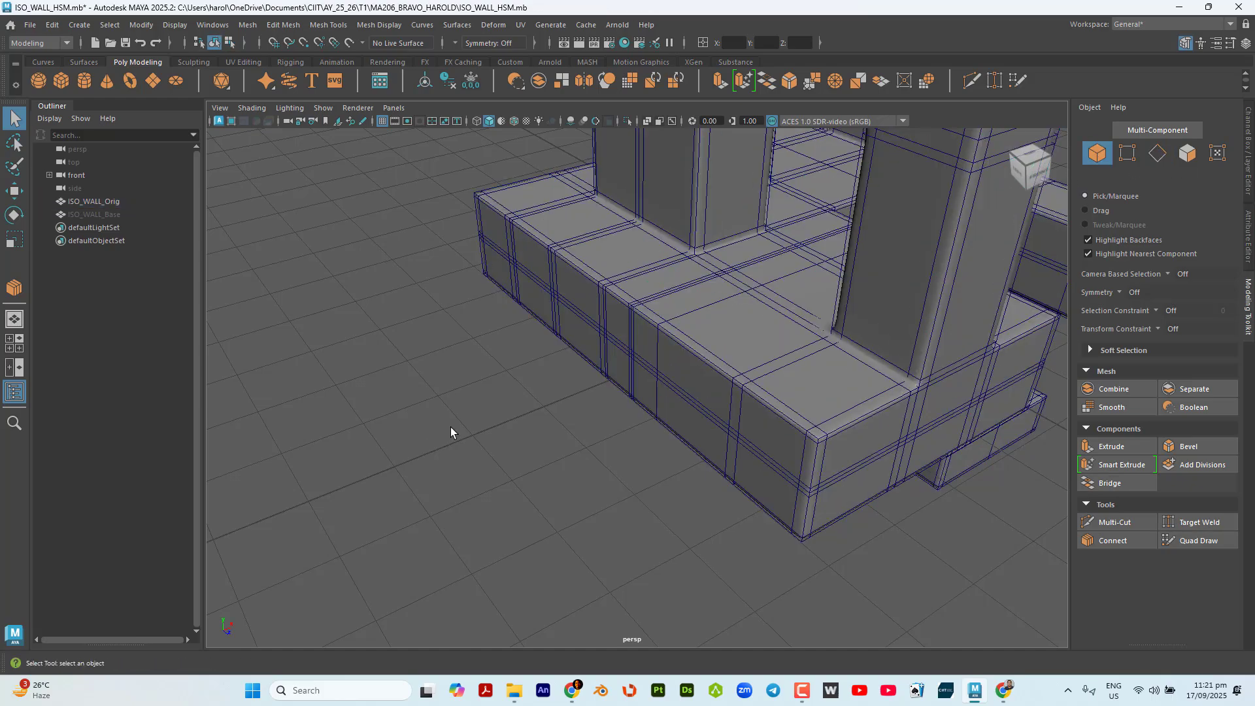
Select the whole wall and examine its edge loops around the arches, base and staircase.
{"action": "left_click_drag", "start_coordinate": [450, 426], "coordinate": [763, 457], "text": "alt"}
{"action": "scroll", "coordinate": [717, 332], "scroll_direction": "up", "scroll_amount": 5}
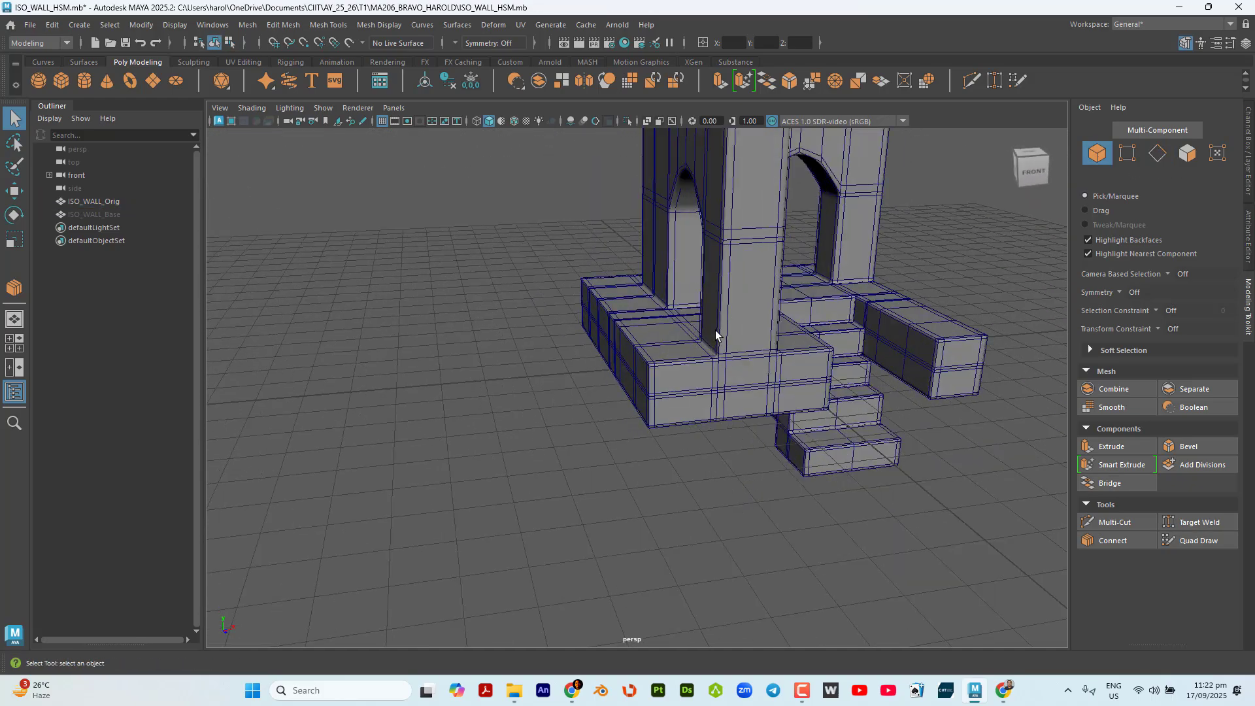
{"action": "scroll", "coordinate": [717, 331], "scroll_direction": "down", "scroll_amount": 3}
{"action": "left_click_drag", "start_coordinate": [772, 305], "coordinate": [647, 338], "text": "alt"}
{"action": "scroll", "coordinate": [674, 311], "scroll_direction": "down", "scroll_amount": 2}
{"action": "left_click", "coordinate": [700, 247]}
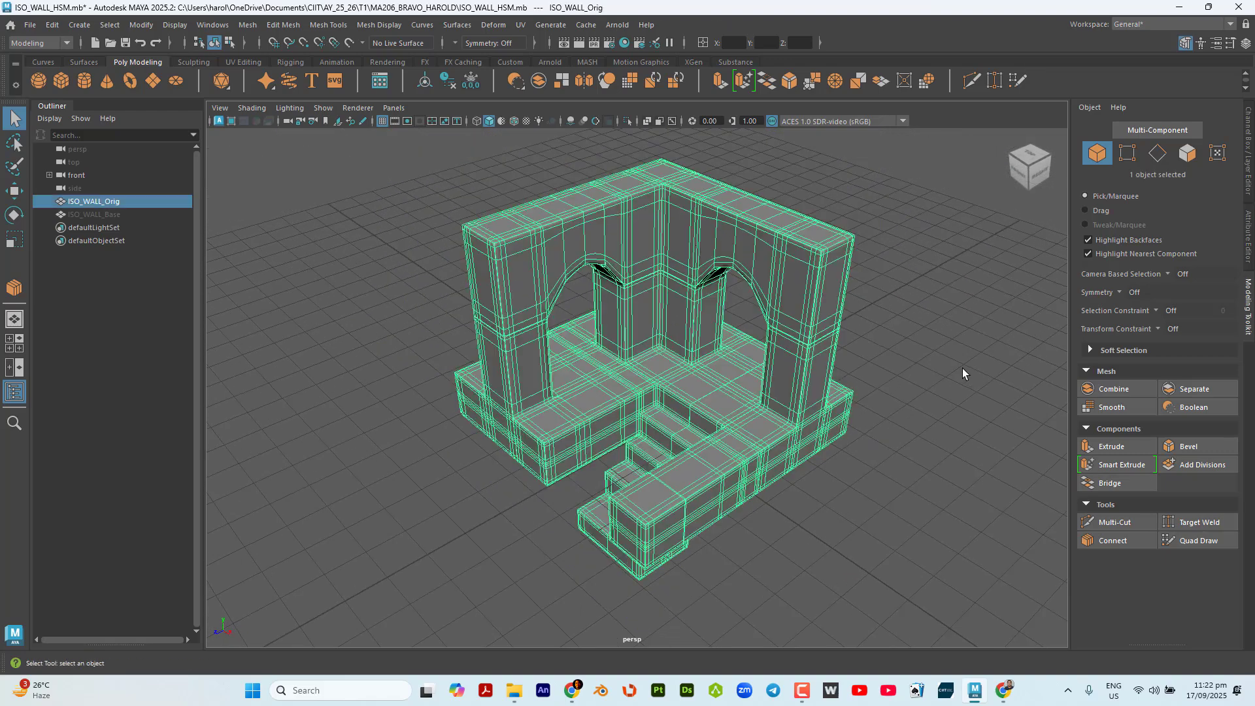
{"action": "left_click", "coordinate": [1040, 242]}
{"action": "left_click", "coordinate": [767, 258]}
{"action": "scroll", "coordinate": [836, 280], "scroll_direction": "up", "scroll_amount": 4}
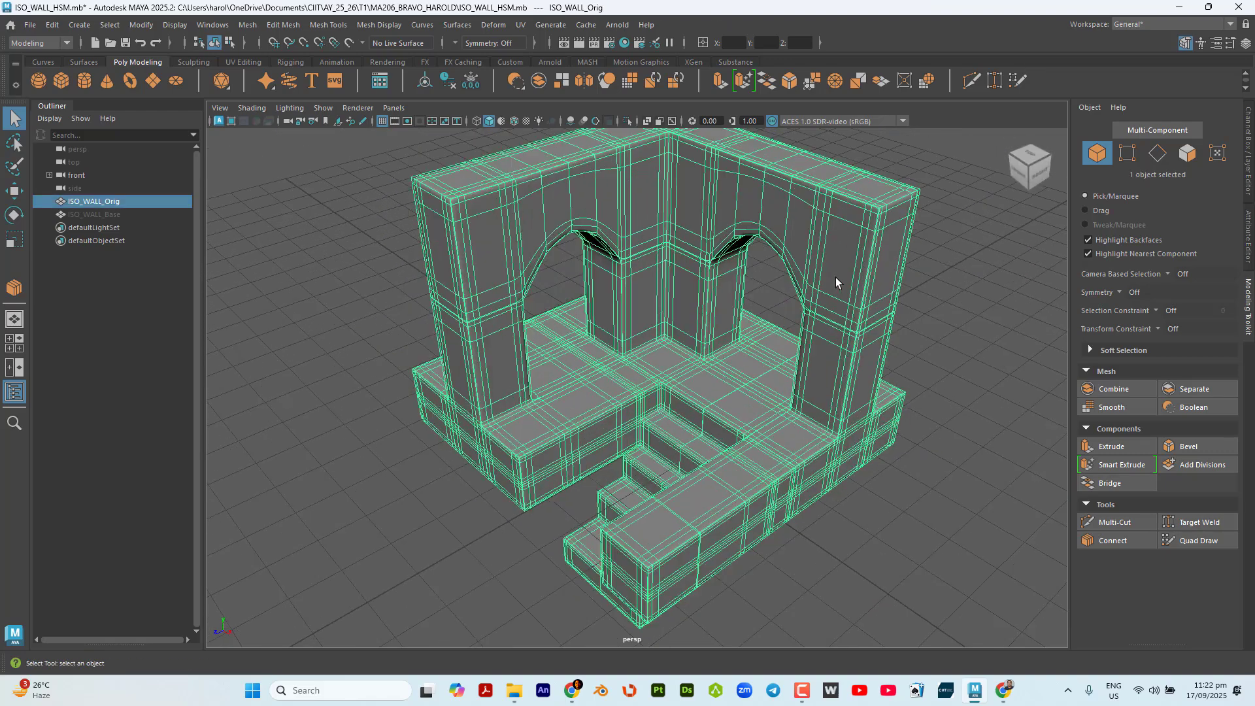
{"action": "scroll", "coordinate": [831, 352], "scroll_direction": "down", "scroll_amount": 4}
{"action": "left_click_drag", "start_coordinate": [834, 387], "coordinate": [852, 399], "text": "alt"}
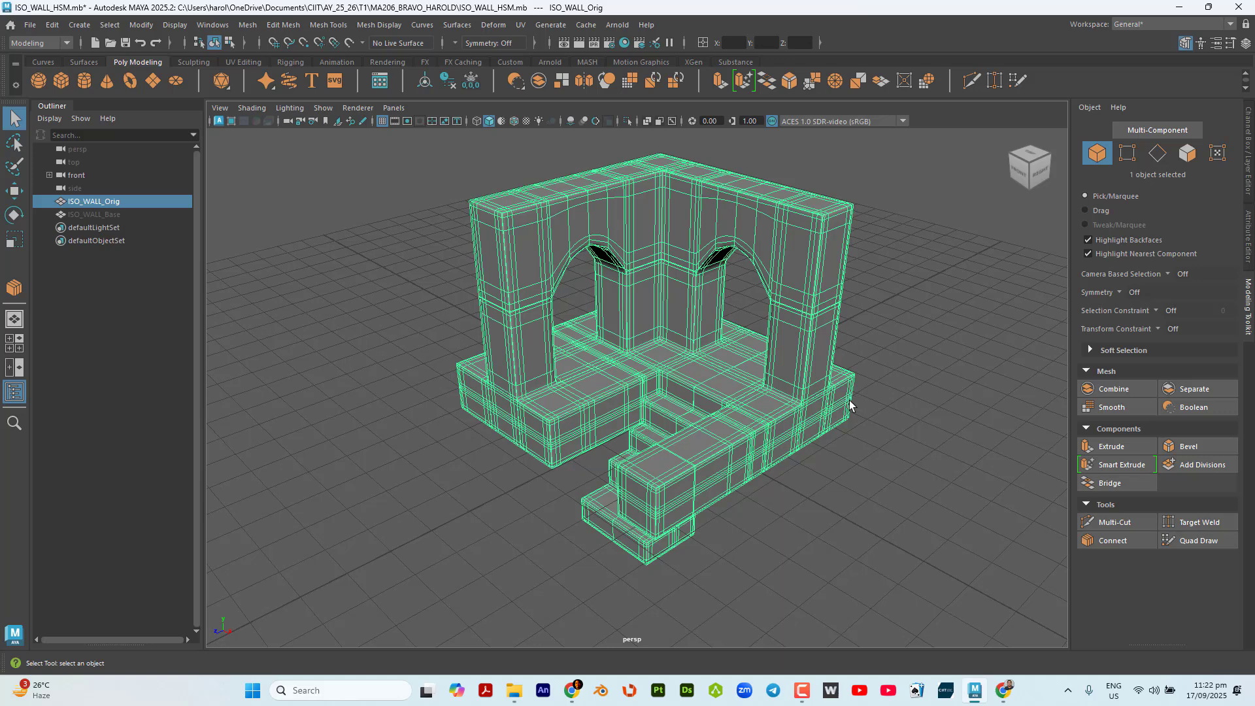
{"action": "scroll", "coordinate": [738, 321], "scroll_direction": "up", "scroll_amount": 3}
{"action": "middle_click_drag", "start_coordinate": [738, 321], "coordinate": [726, 345], "text": "alt"}
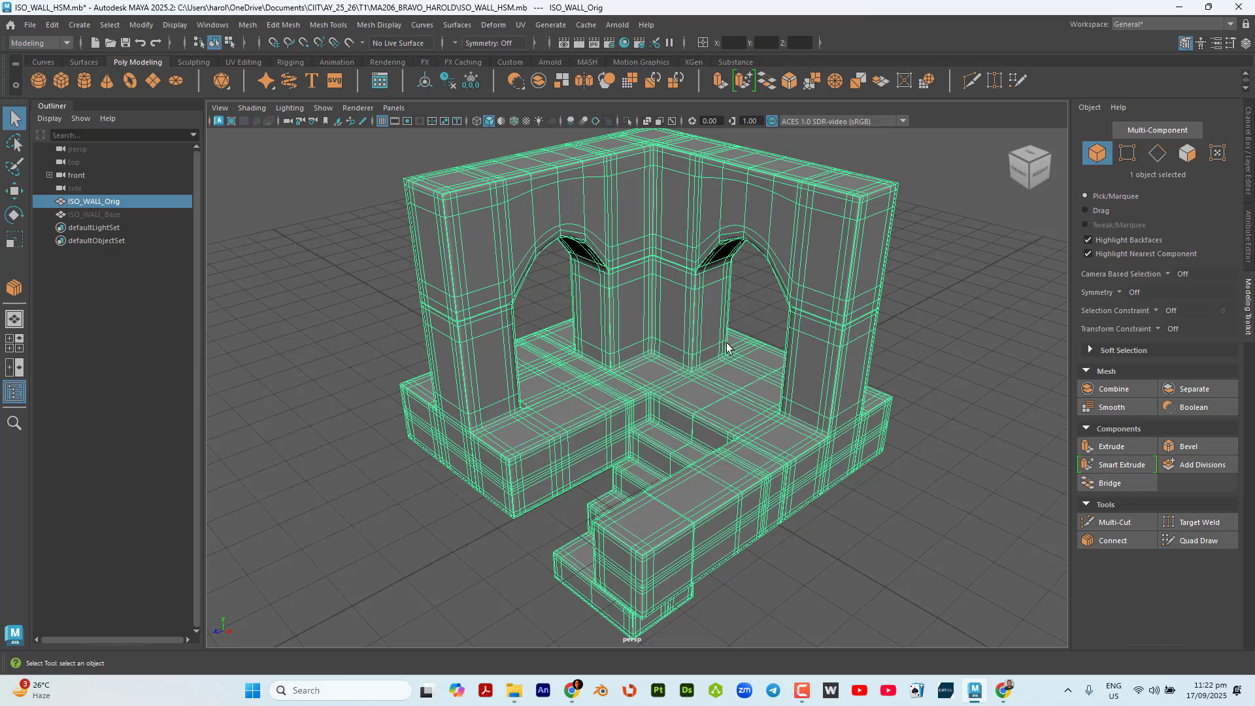
Preview the wall fully smoothed without its selection highlight, and return it to the unsmoothed display.
{"action": "key", "text": "3"}
{"action": "left_click", "coordinate": [915, 284]}
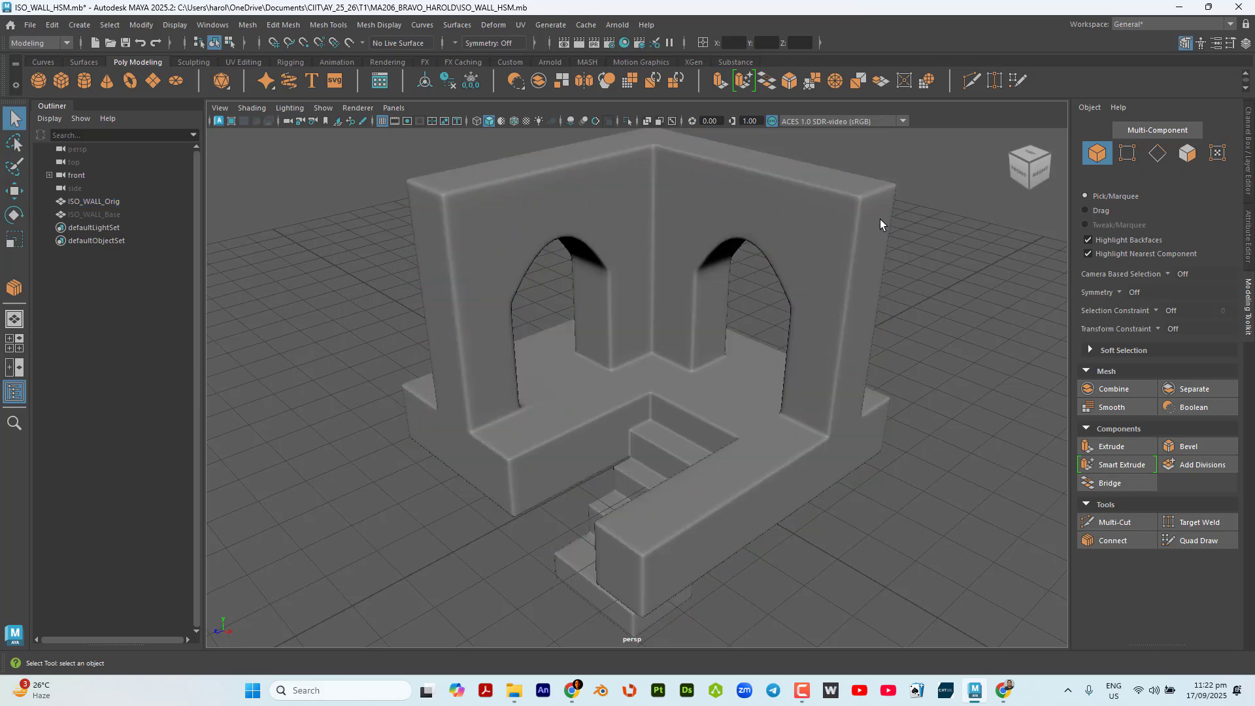
{"action": "left_click", "coordinate": [876, 217]}
{"action": "key", "text": "1"}
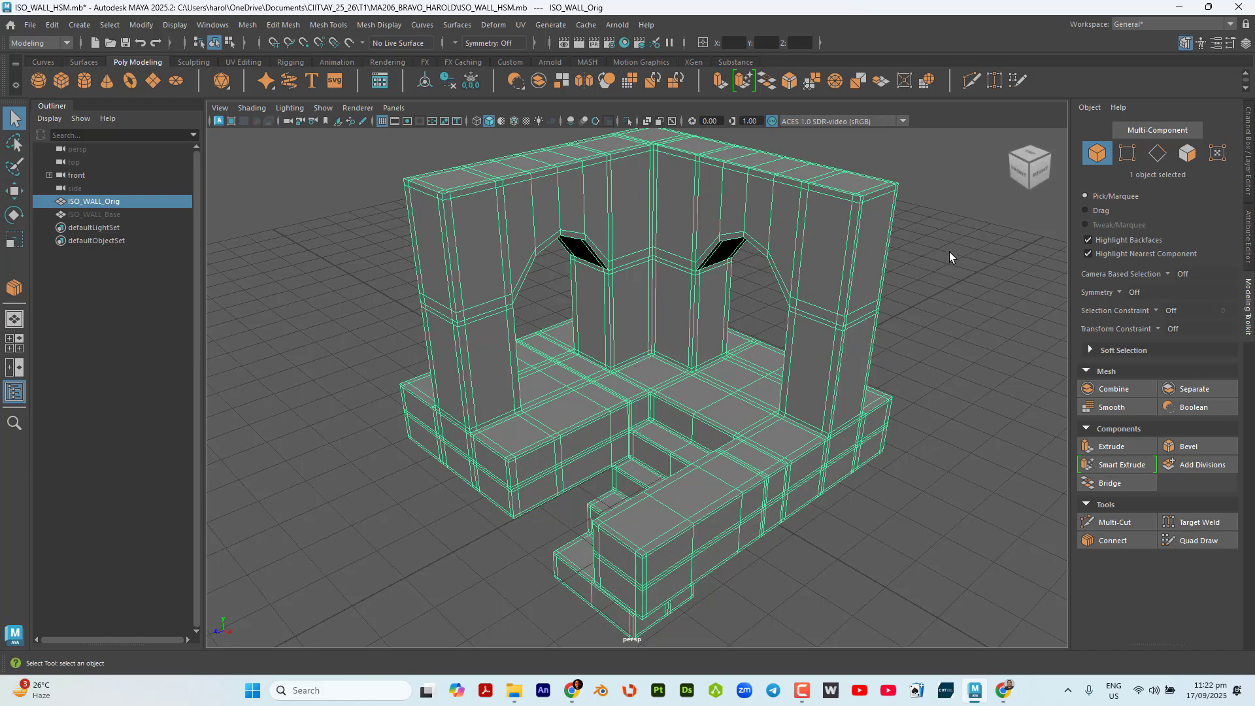
Examine the unsmoothed wall's supporting edge loops along the wall tops, arches, corners and base.
{"action": "left_click_drag", "start_coordinate": [949, 255], "coordinate": [688, 300], "text": "alt"}
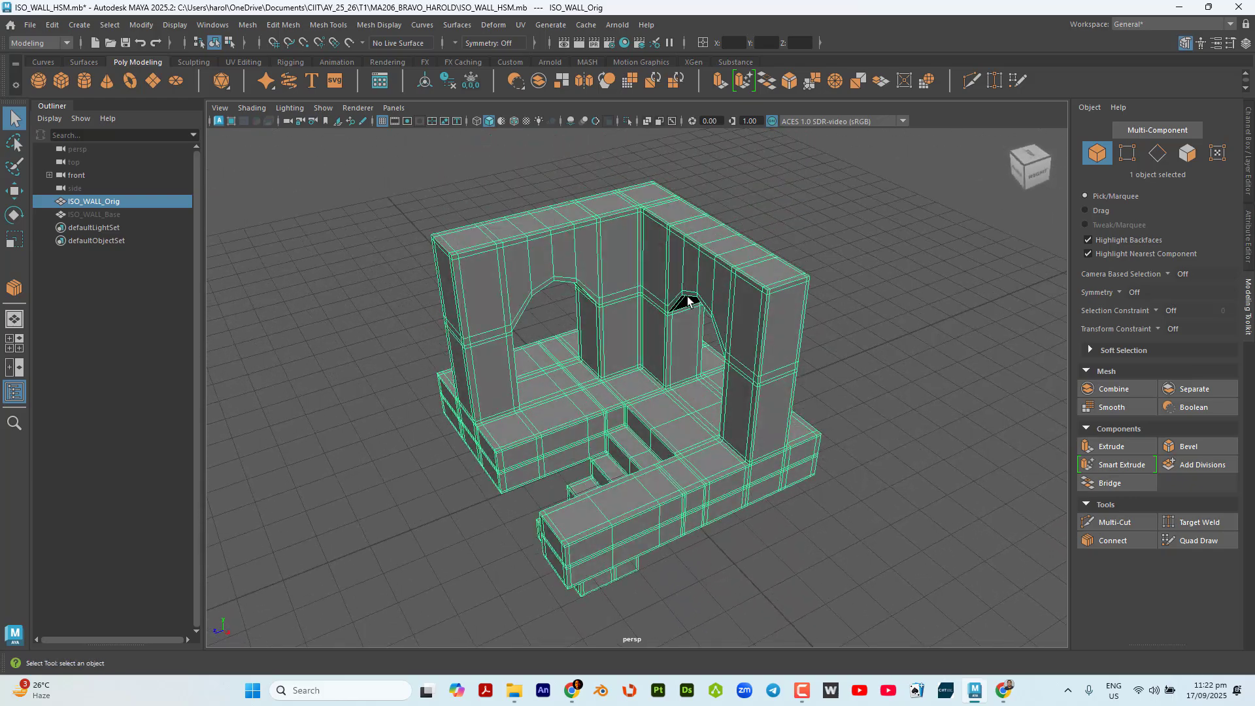
{"action": "scroll", "coordinate": [688, 297], "scroll_direction": "up", "scroll_amount": 4}
{"action": "middle_click_drag", "start_coordinate": [689, 320], "coordinate": [673, 309], "text": "alt"}
{"action": "scroll", "coordinate": [673, 309], "scroll_direction": "down", "scroll_amount": 2}
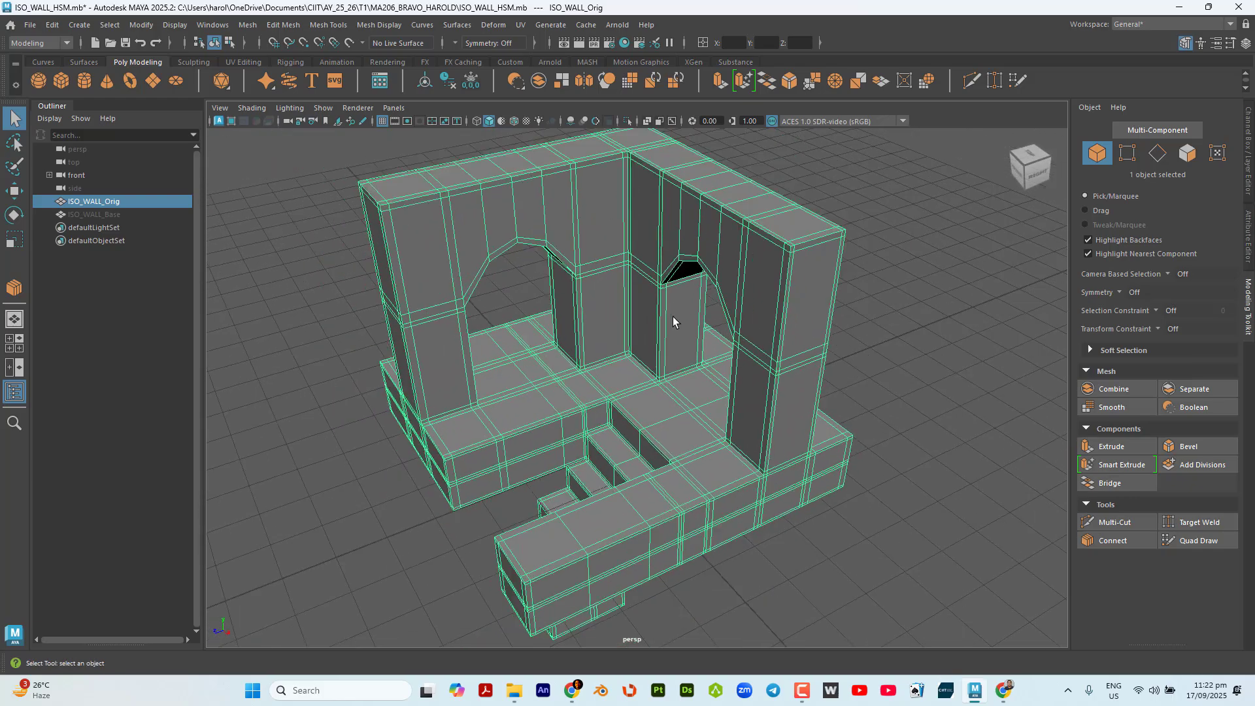
{"action": "mouse_move", "coordinate": [673, 321]}
{"action": "left_mouse_down", "text": "alt"}
{"action": "mouse_move", "coordinate": [751, 308]}
{"action": "mouse_move", "coordinate": [686, 302]}
{"action": "mouse_move", "coordinate": [684, 316]}
{"action": "left_mouse_up", "text": "alt"}
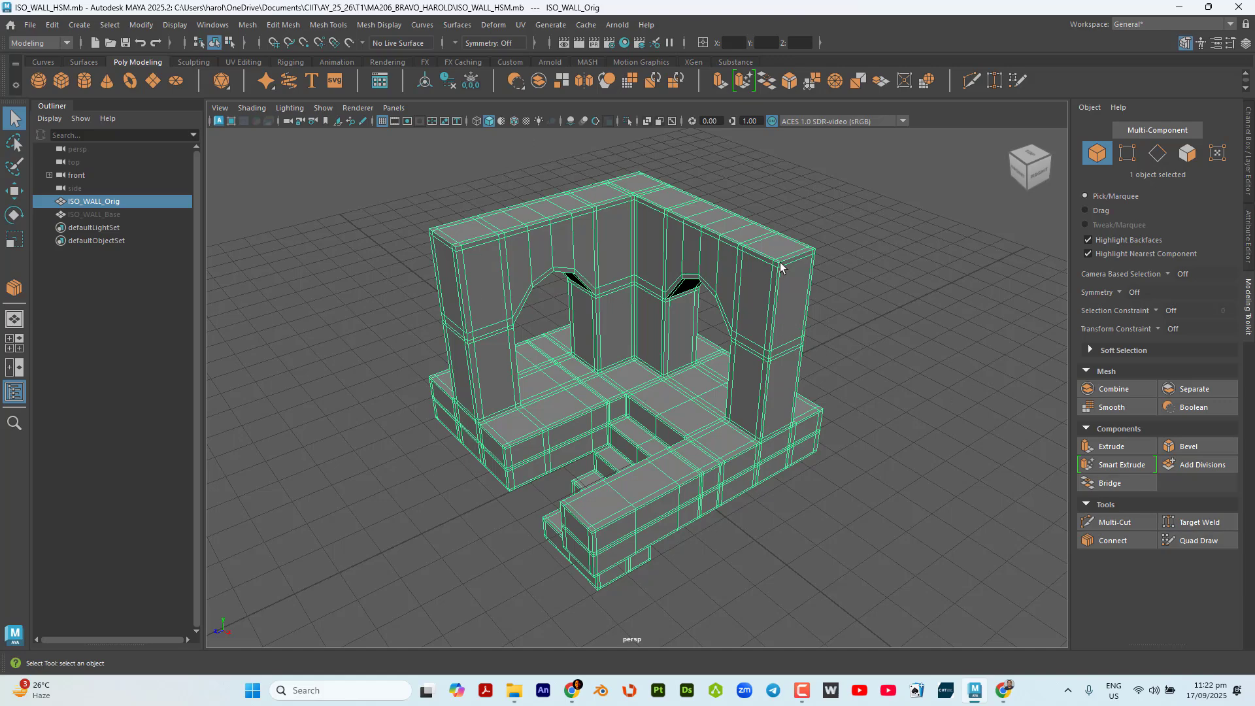
{"action": "scroll", "coordinate": [779, 230], "scroll_direction": "up", "scroll_amount": 4}
{"action": "left_click_drag", "start_coordinate": [779, 230], "coordinate": [793, 272], "text": "alt"}
{"action": "middle_click_drag", "start_coordinate": [793, 272], "coordinate": [817, 358], "text": "alt"}
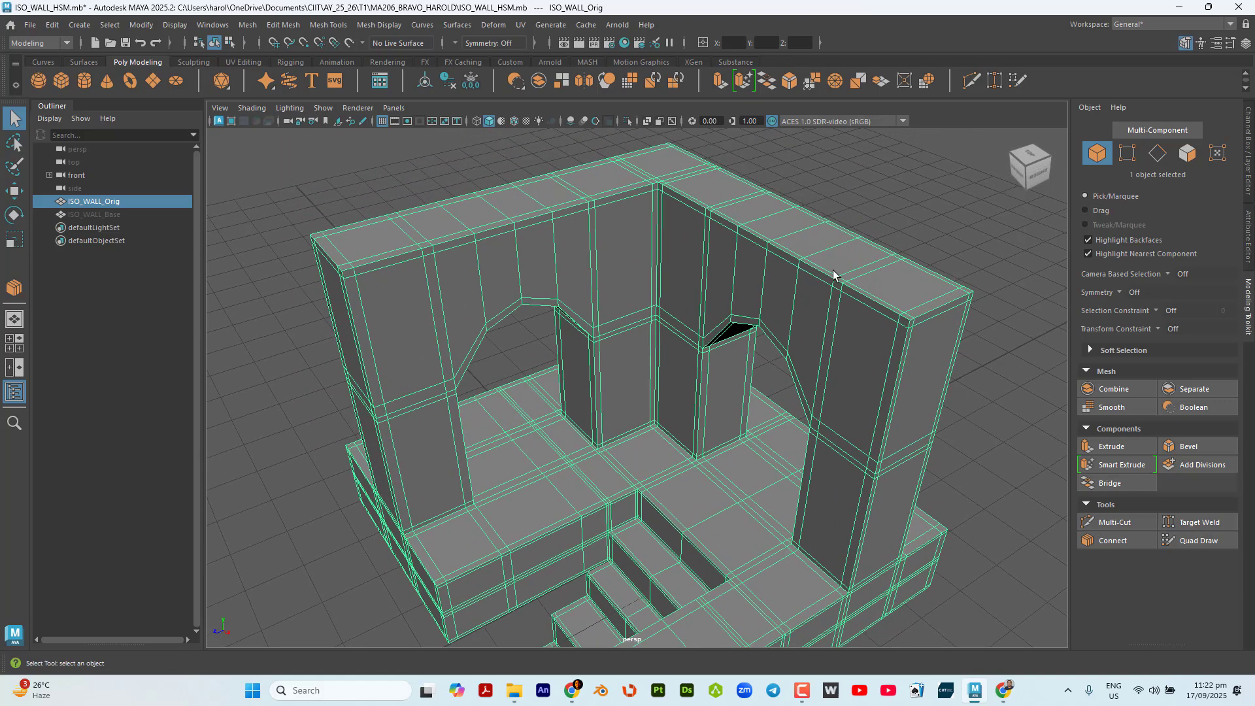
{"action": "scroll", "coordinate": [821, 275], "scroll_direction": "down", "scroll_amount": 5}
{"action": "left_click_drag", "start_coordinate": [821, 275], "coordinate": [742, 261], "text": "alt"}
{"action": "key", "text": "ctrl"}
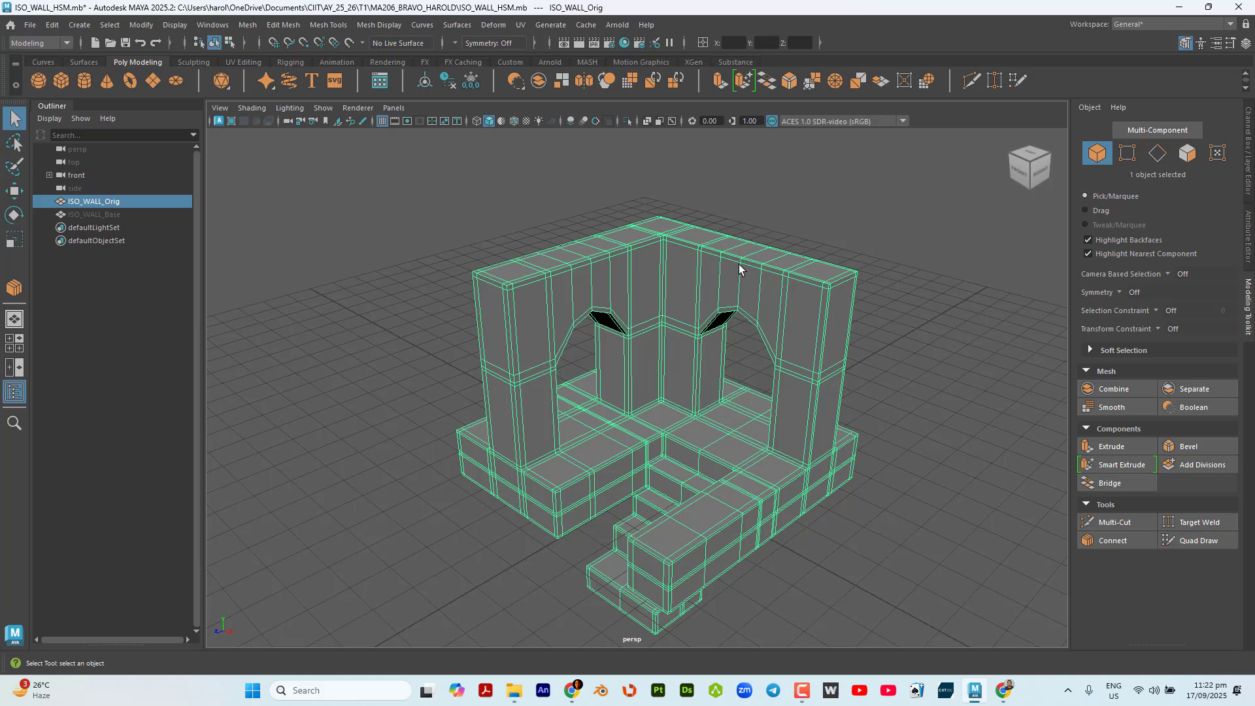
Activate the Move tool and unhide ISO_WALL_Base.
{"action": "key", "text": "w"}
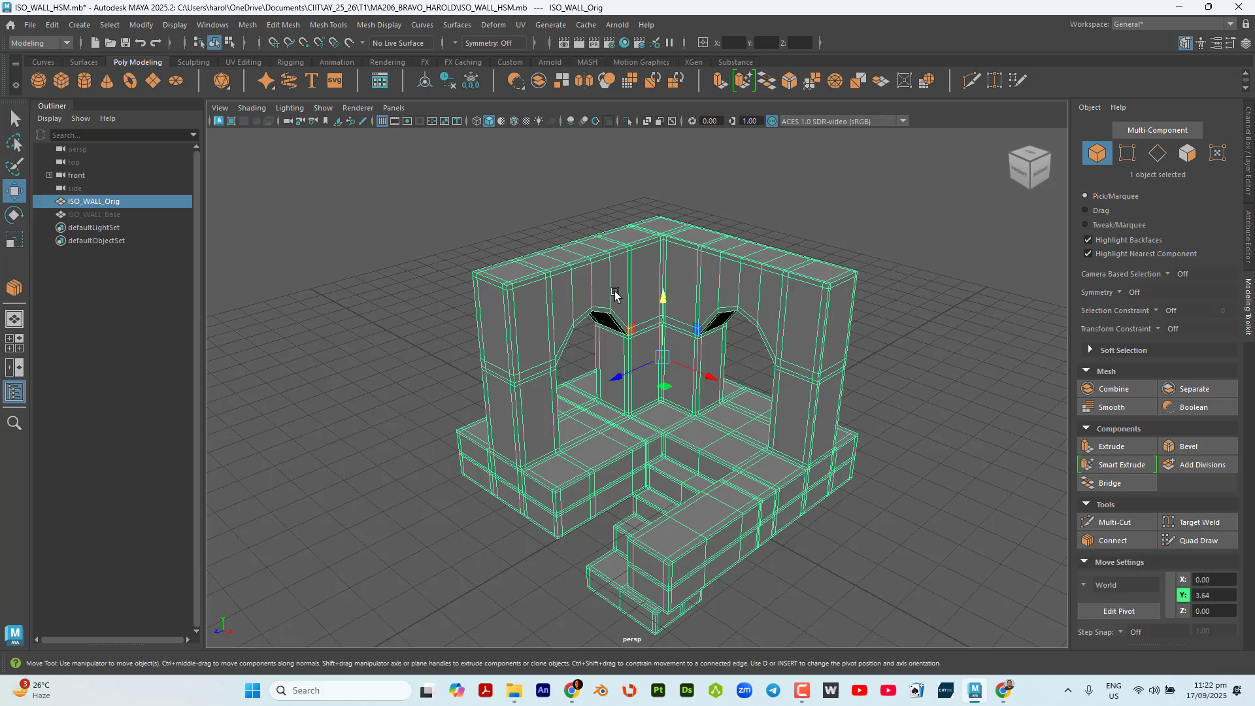
{"action": "left_click", "coordinate": [131, 214]}
{"action": "key", "text": "shift+h"}
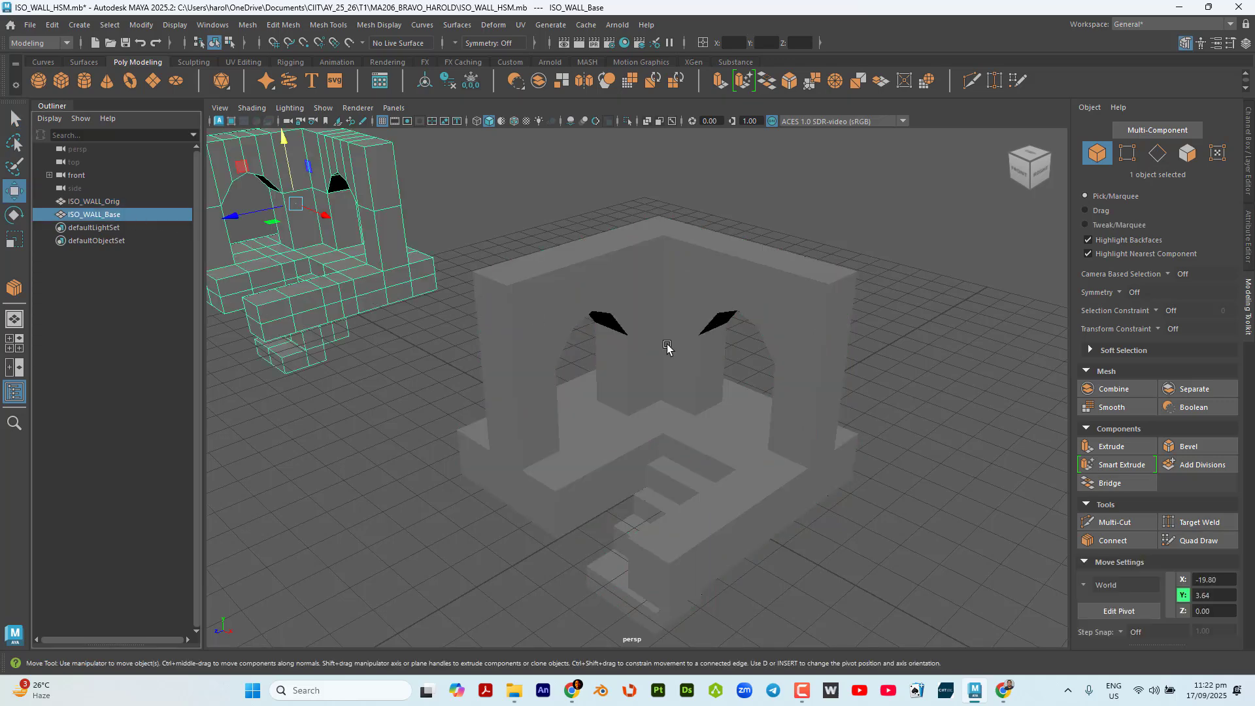
Duplicate ISO_WALL_Orig and move the copy along X beyond the base copy, to about -30.44.
{"action": "scroll", "coordinate": [752, 371], "scroll_direction": "down", "scroll_amount": 3}
{"action": "left_click", "coordinate": [680, 388]}
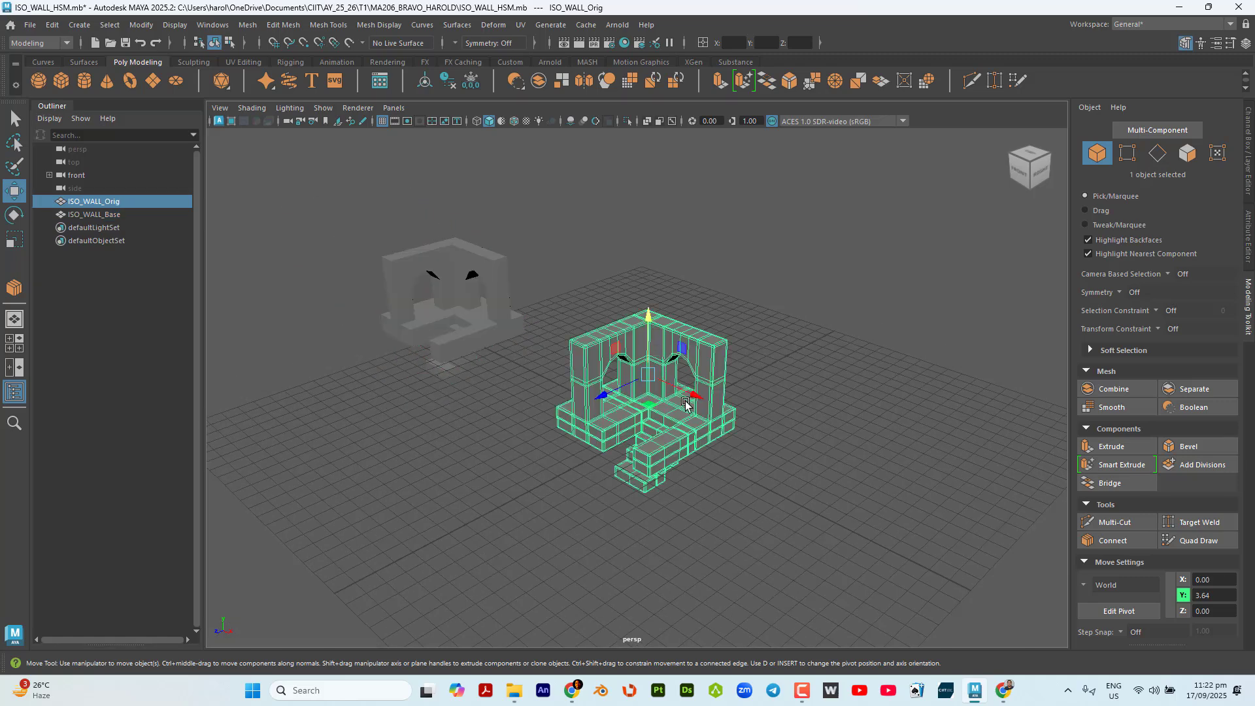
{"action": "mouse_move", "coordinate": [680, 388]}
{"action": "left_mouse_down", "text": "shift"}
{"action": "mouse_move", "coordinate": [392, 274]}
{"action": "mouse_move", "coordinate": [369, 281]}
{"action": "mouse_move", "coordinate": [384, 276]}
{"action": "left_mouse_up", "text": "shift"}
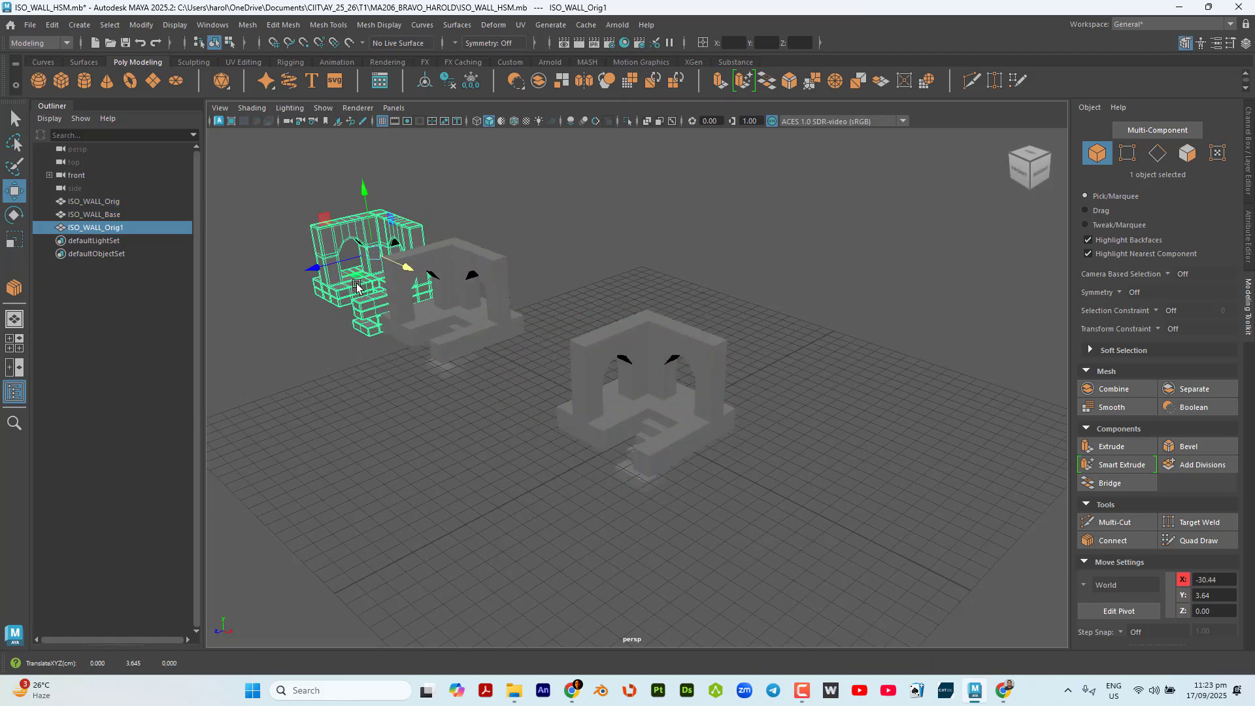
Rename the new wall copy as ISO_WALL_SLs.
{"action": "double_click", "coordinate": [116, 227]}
{"action": "key", "text": "End"}
{"action": "key", "text": "shift+Left"}
{"action": "key", "text": "shift+Left"}
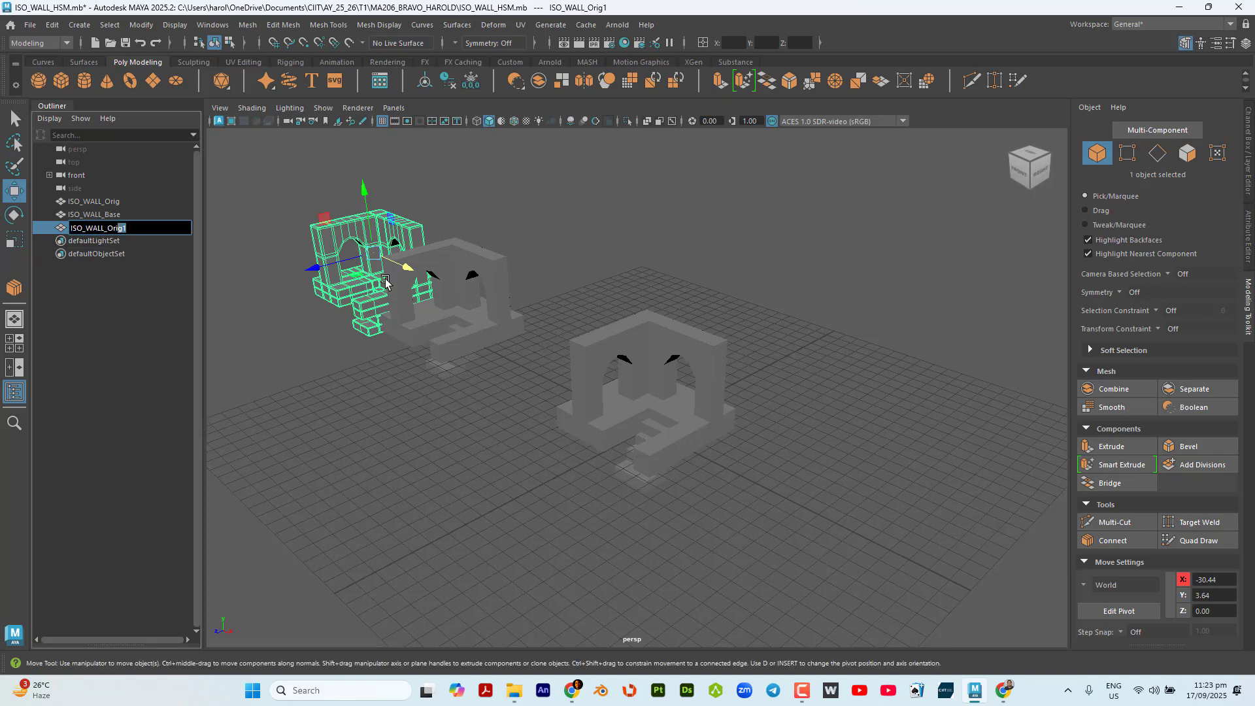
{"action": "key", "text": "shift+Left"}
{"action": "type", "text": "SUPPO"}
{"action": "key", "text": "BackSpace"}
{"action": "key", "text": "BackSpace"}
{"action": "key", "text": "BackSpace"}
{"action": "key", "text": "BackSpace"}
{"action": "key", "text": "BackSpace"}
{"action": "key", "text": "BackSpace"}
{"action": "type", "text": "SLs"}
{"action": "key", "text": "Return"}
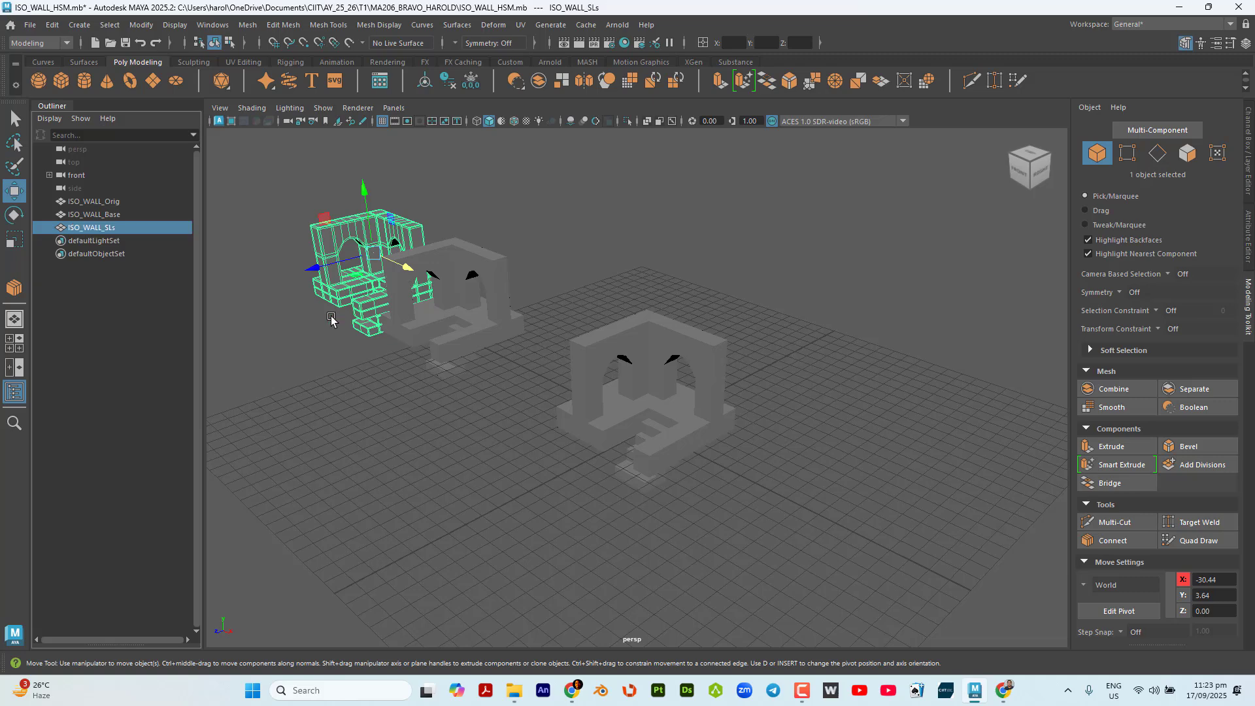
Hide ISO_WALL_Base and ISO_WALL_SLs, and select ISO_WALL_Orig.
{"action": "left_click_drag", "start_coordinate": [281, 208], "coordinate": [507, 421]}
{"action": "key", "text": "ctrl+h"}
{"action": "left_click", "coordinate": [615, 353]}
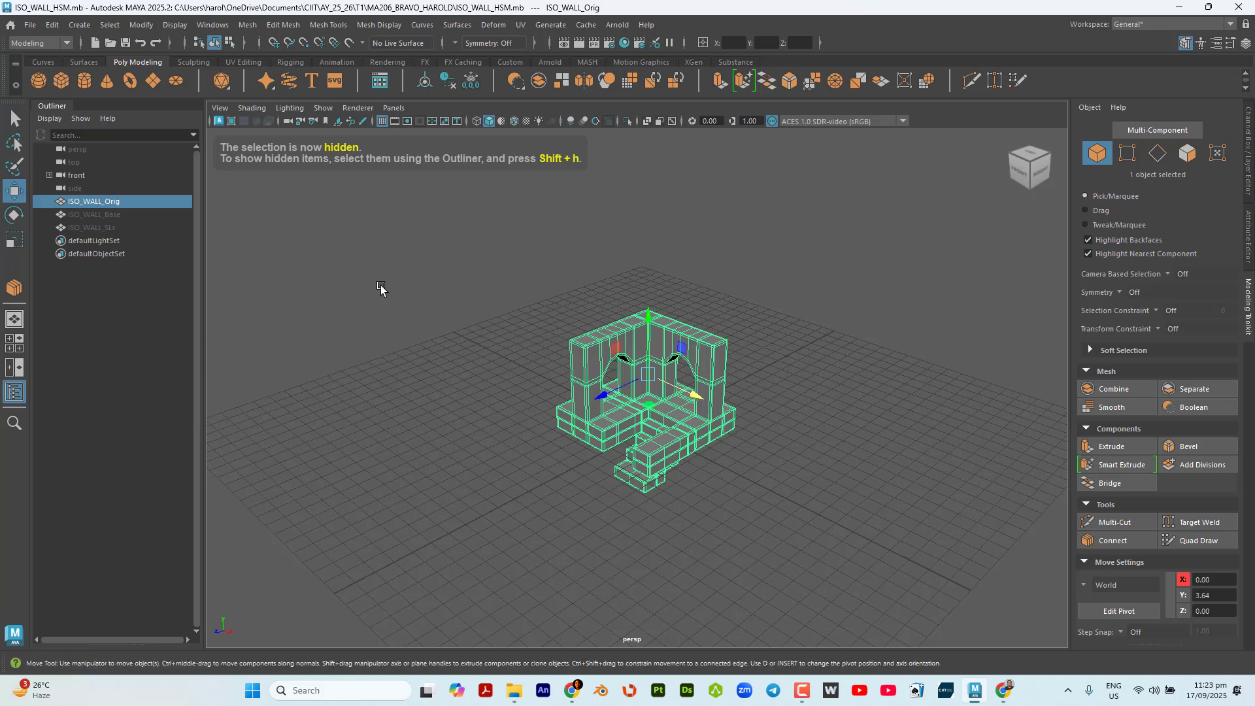
Save the scene under the new file name ISO_WALL_SLs.mb in the same folder.
{"action": "left_click", "coordinate": [30, 27]}
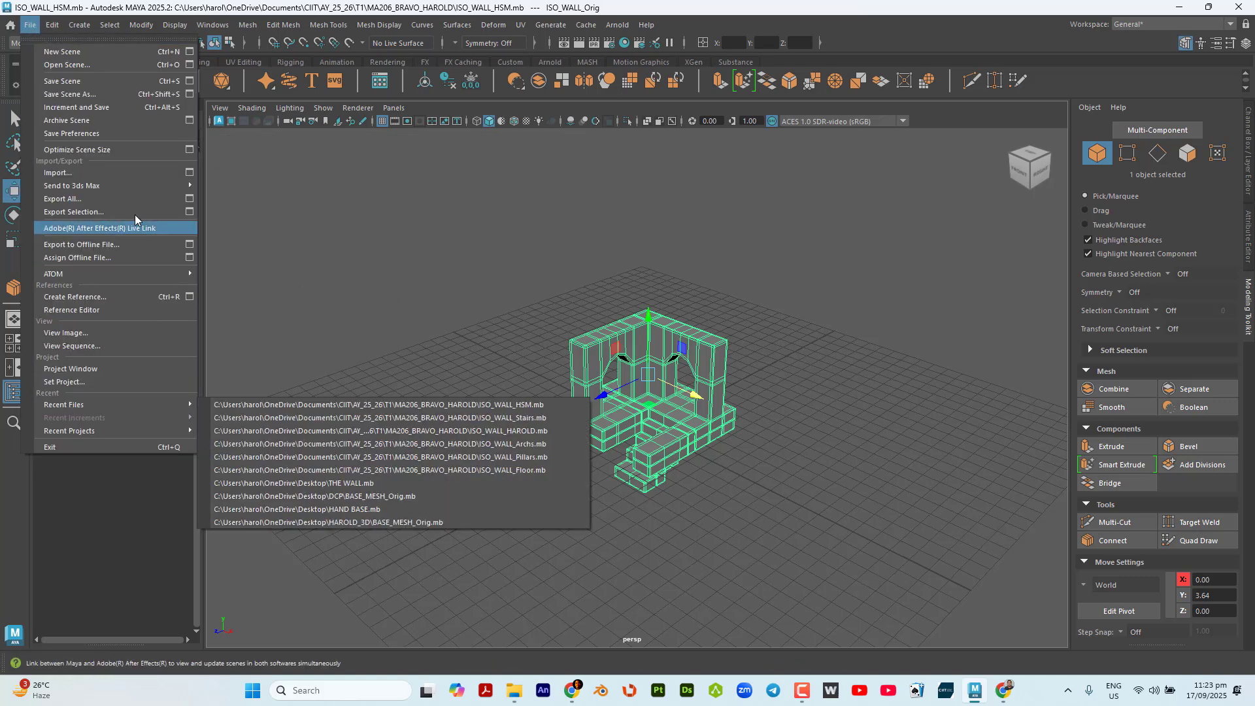
{"action": "left_click", "coordinate": [121, 93]}
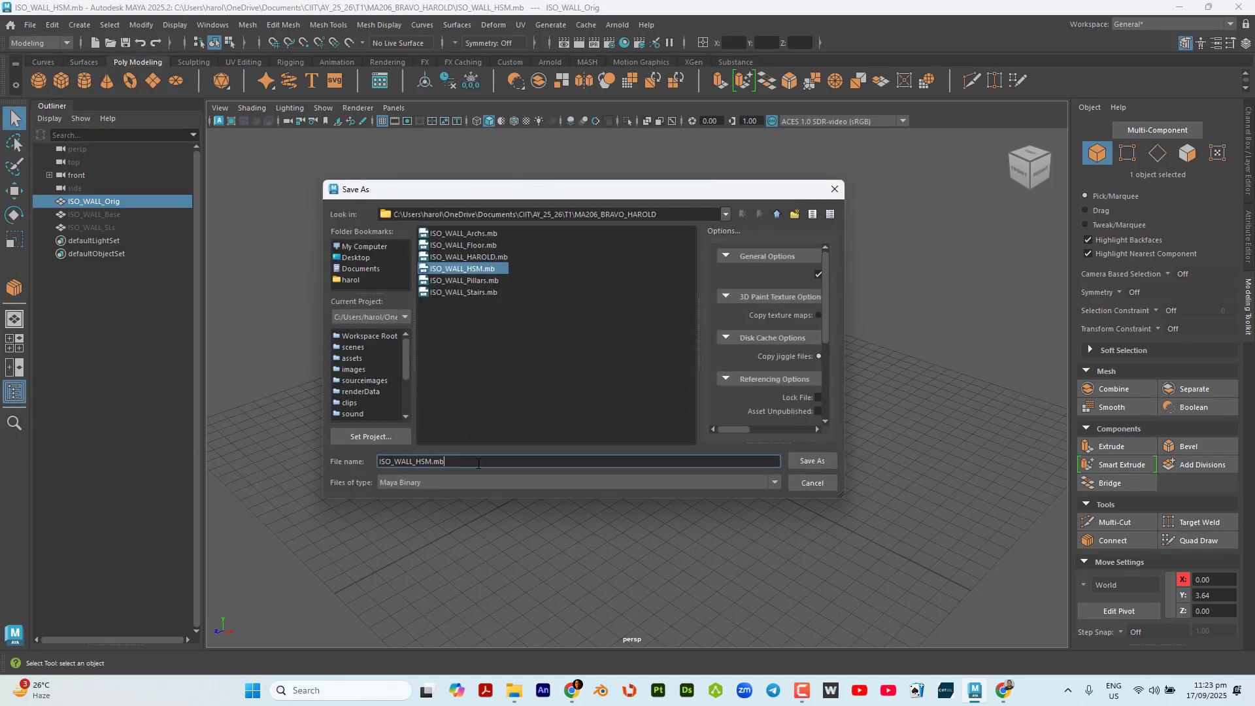
{"action": "key", "text": "shift+Right"}
{"action": "key", "text": "shift+Right"}
{"action": "key", "text": "shift+Right"}
{"action": "type", "text": "SL"}
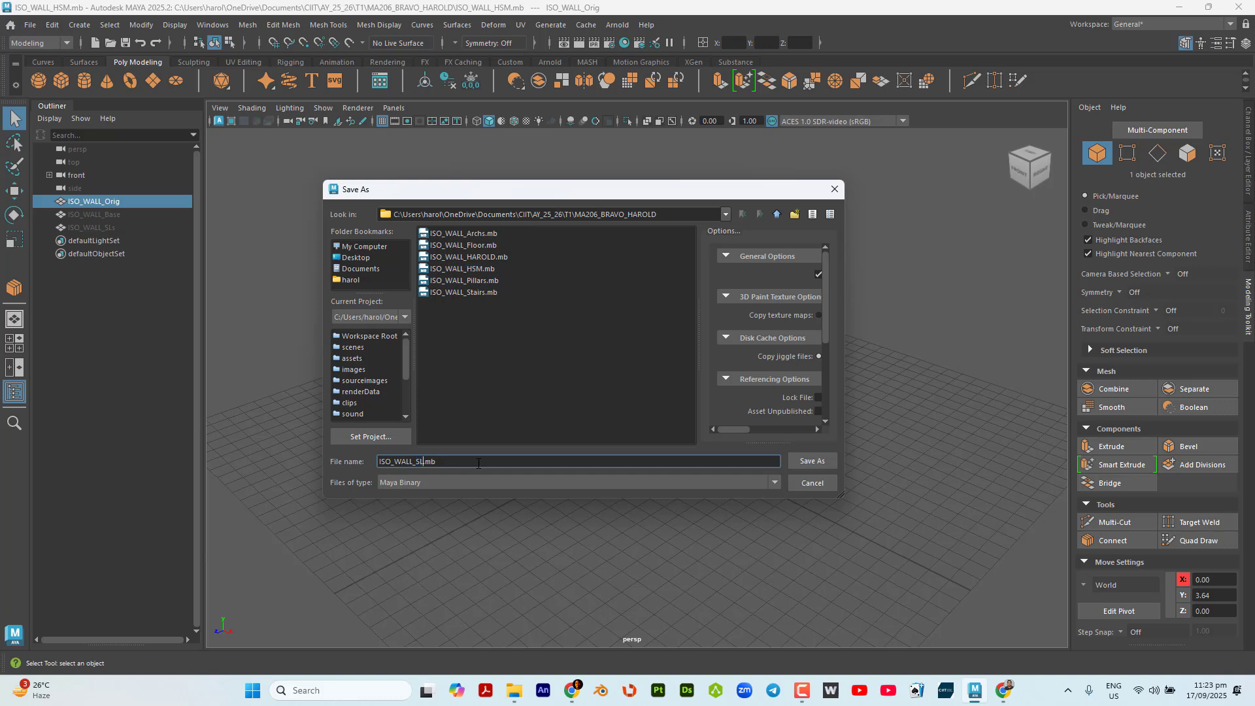
{"action": "type", "text": "s"}
{"action": "left_click", "coordinate": [812, 461]}
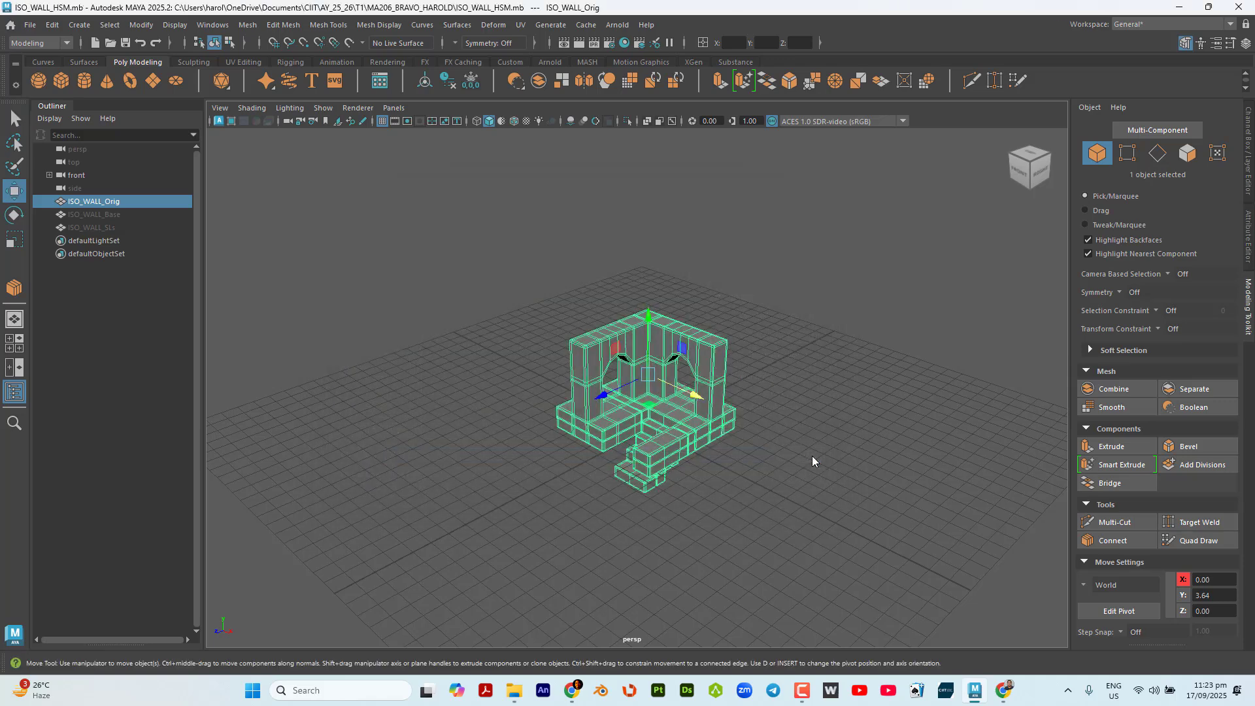
Save the scene again as ISO_WALL_HSM.mb, overwriting the existing file.
{"action": "left_click", "coordinate": [31, 25]}
{"action": "left_click", "coordinate": [130, 95]}
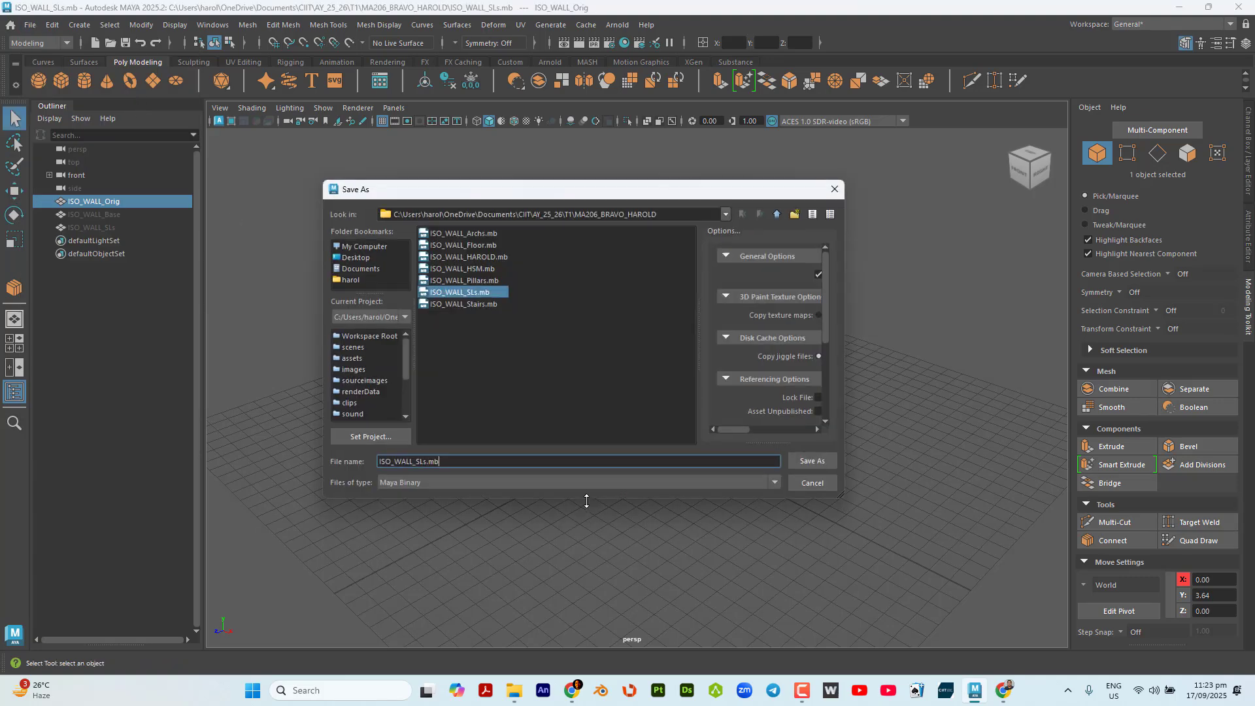
{"action": "left_click", "coordinate": [482, 269]}
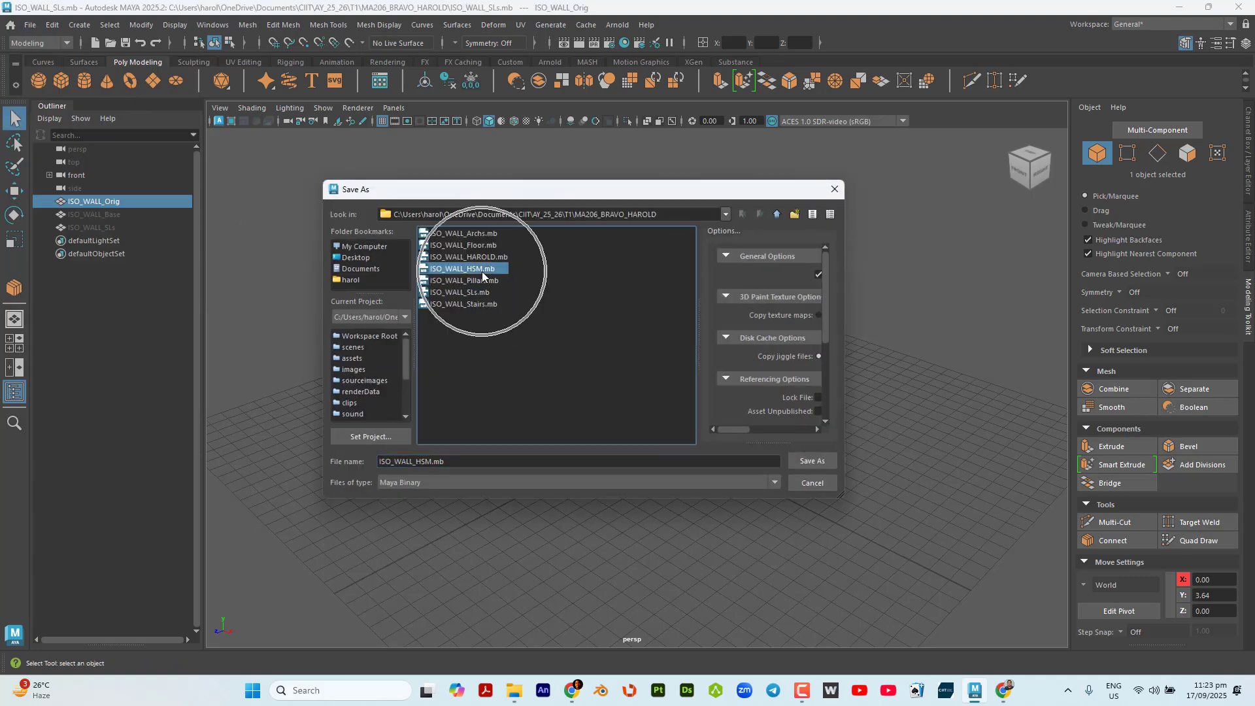
{"action": "left_click", "coordinate": [811, 461]}
{"action": "left_click", "coordinate": [549, 358]}
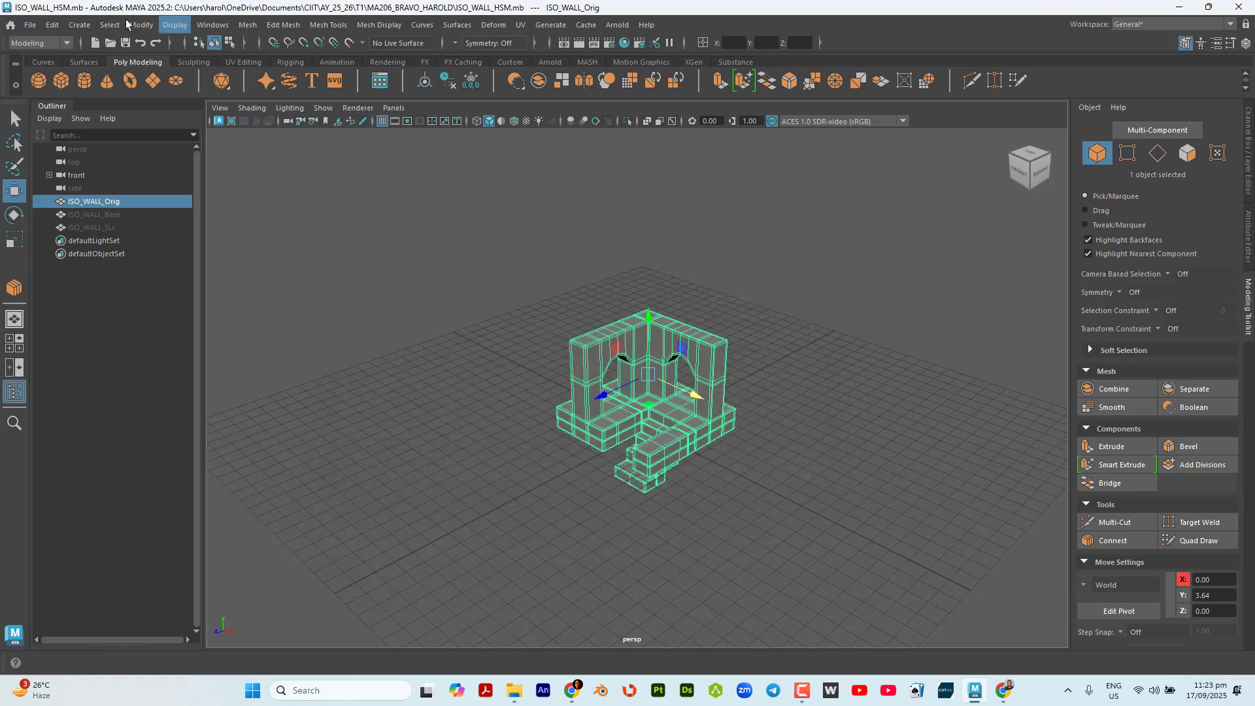